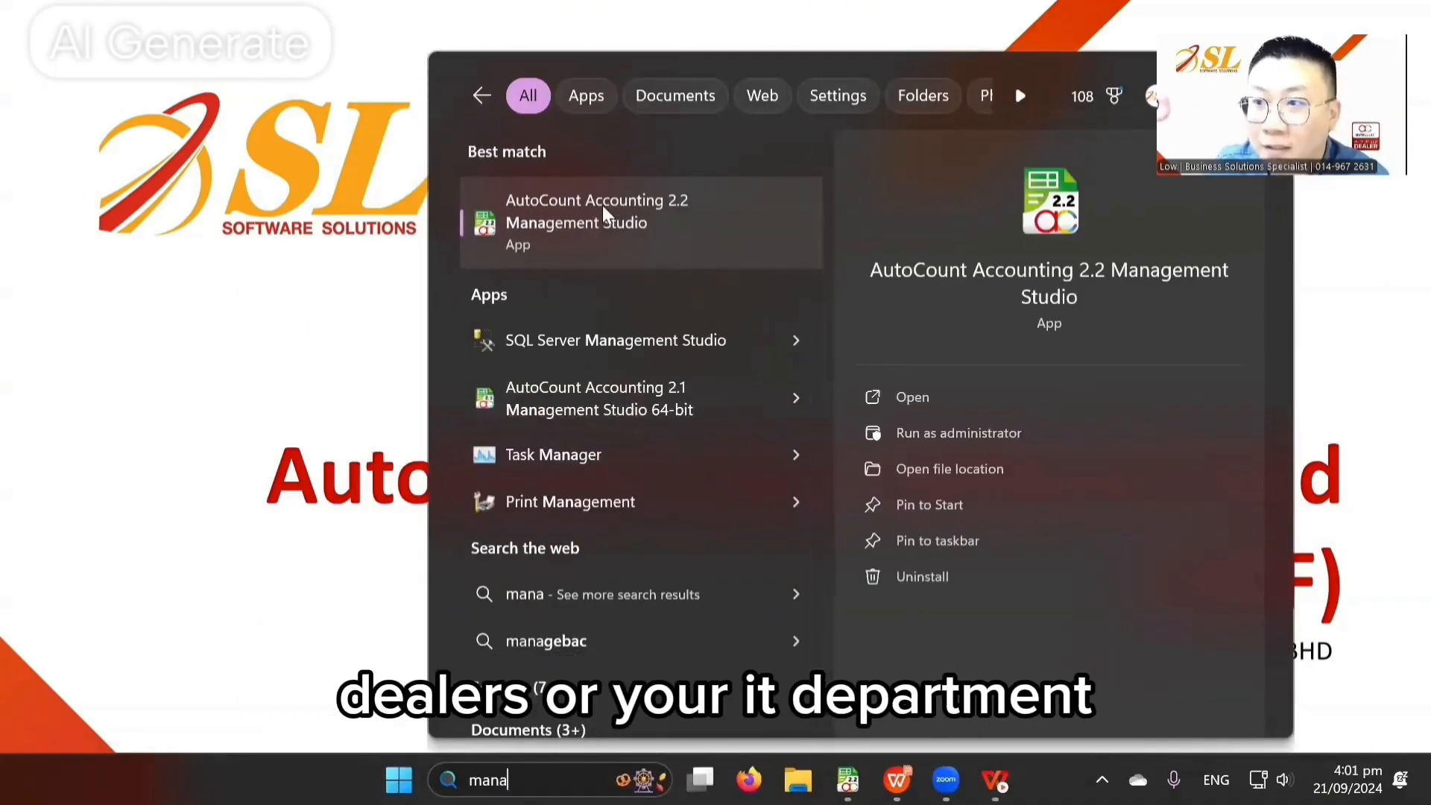
Step: Launch AutoCount Accounting 2.2 Management Studio, log in with the admin password, and open Tools
left_click(597, 222)
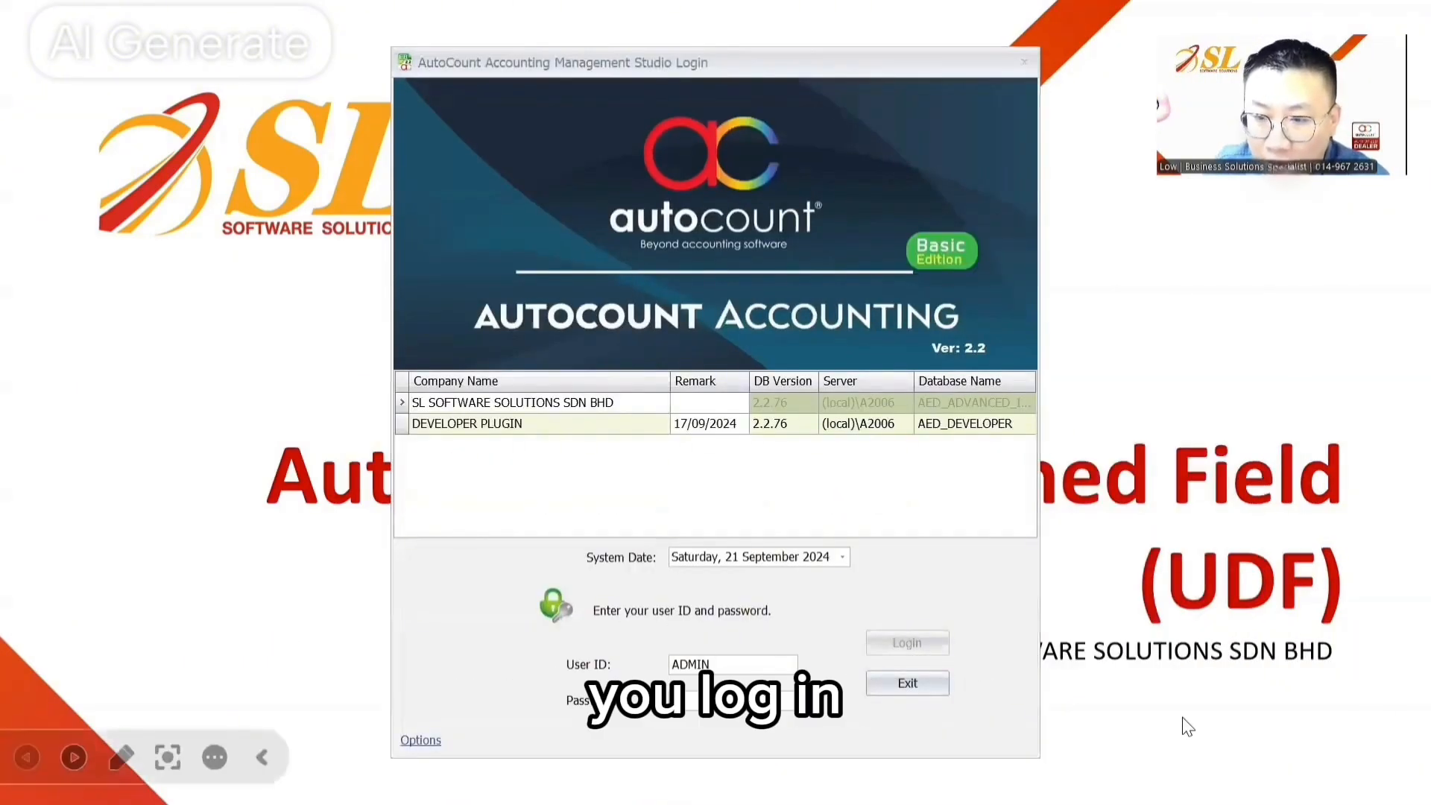
type("admin")
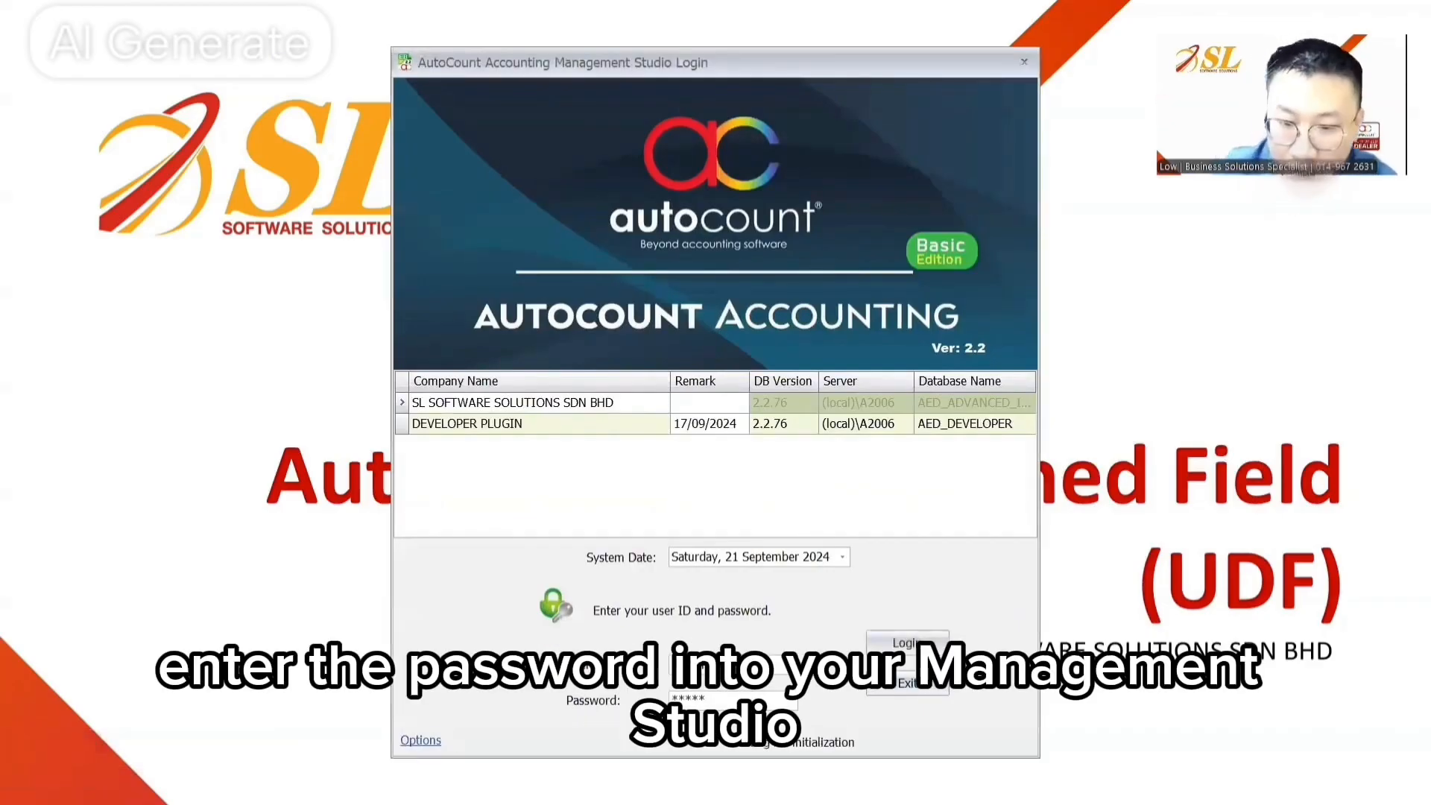
key("Return")
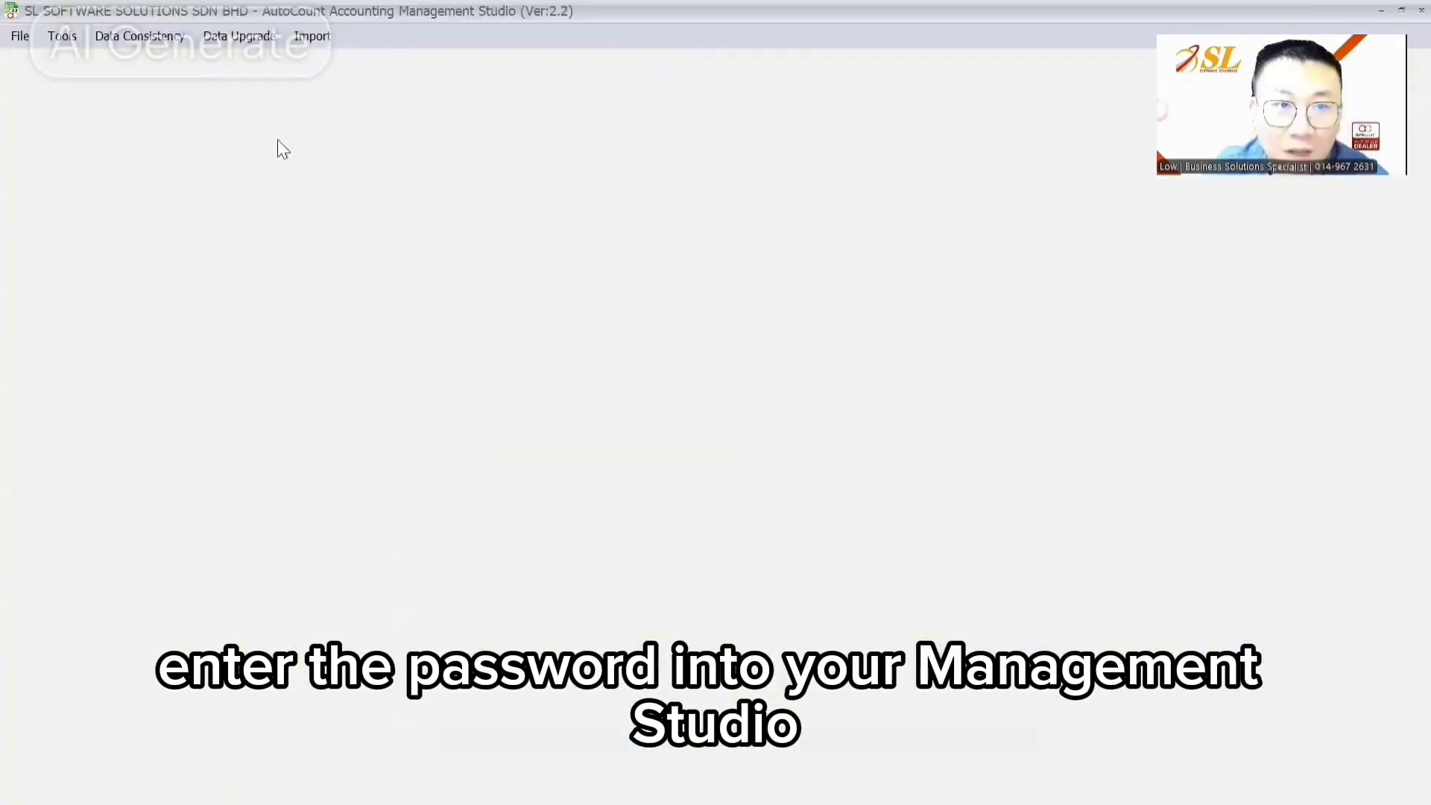
left_click(63, 36)
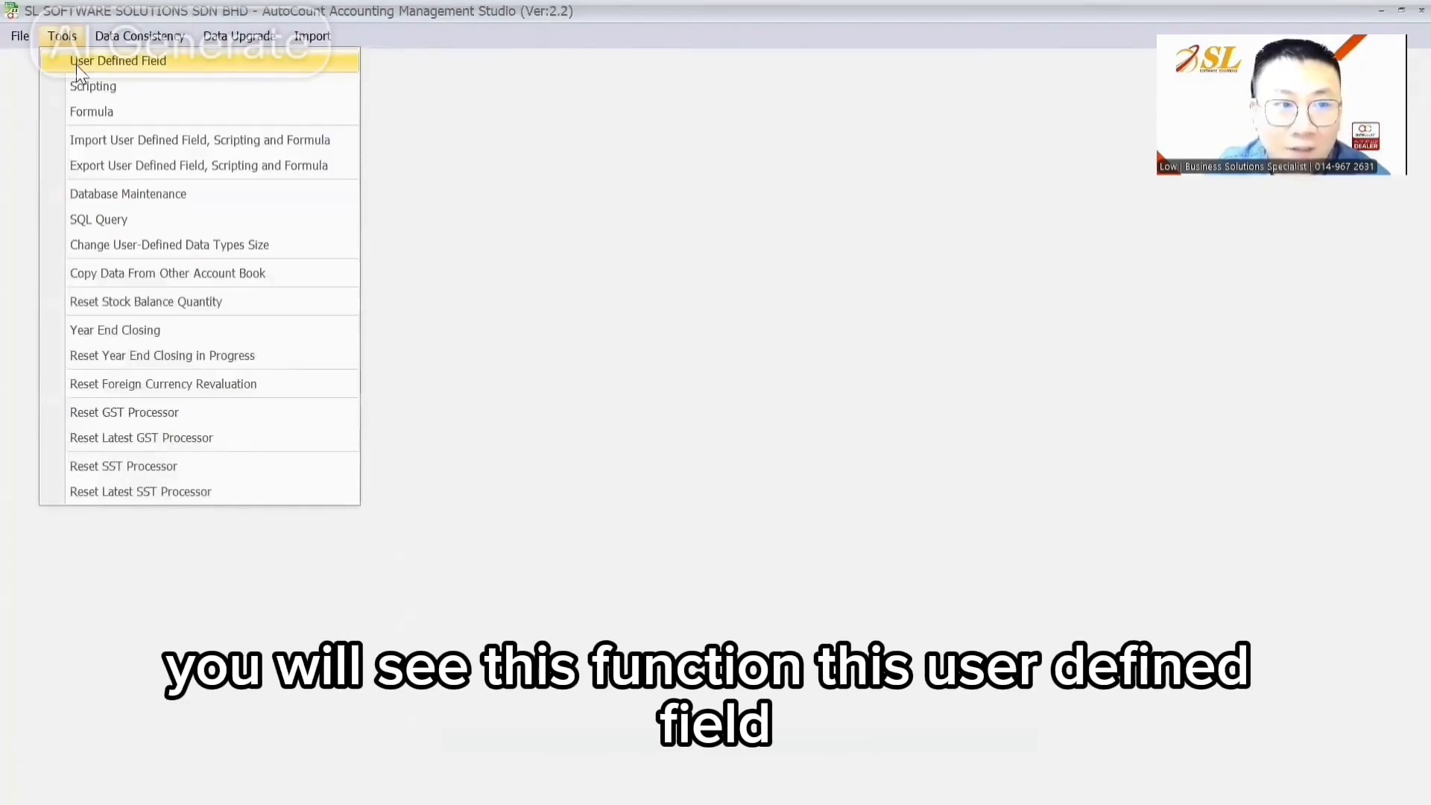
Step: Open User Defined Field Maintenance, select Debtor under Maintenance, then expand the Sales category
left_click(76, 64)
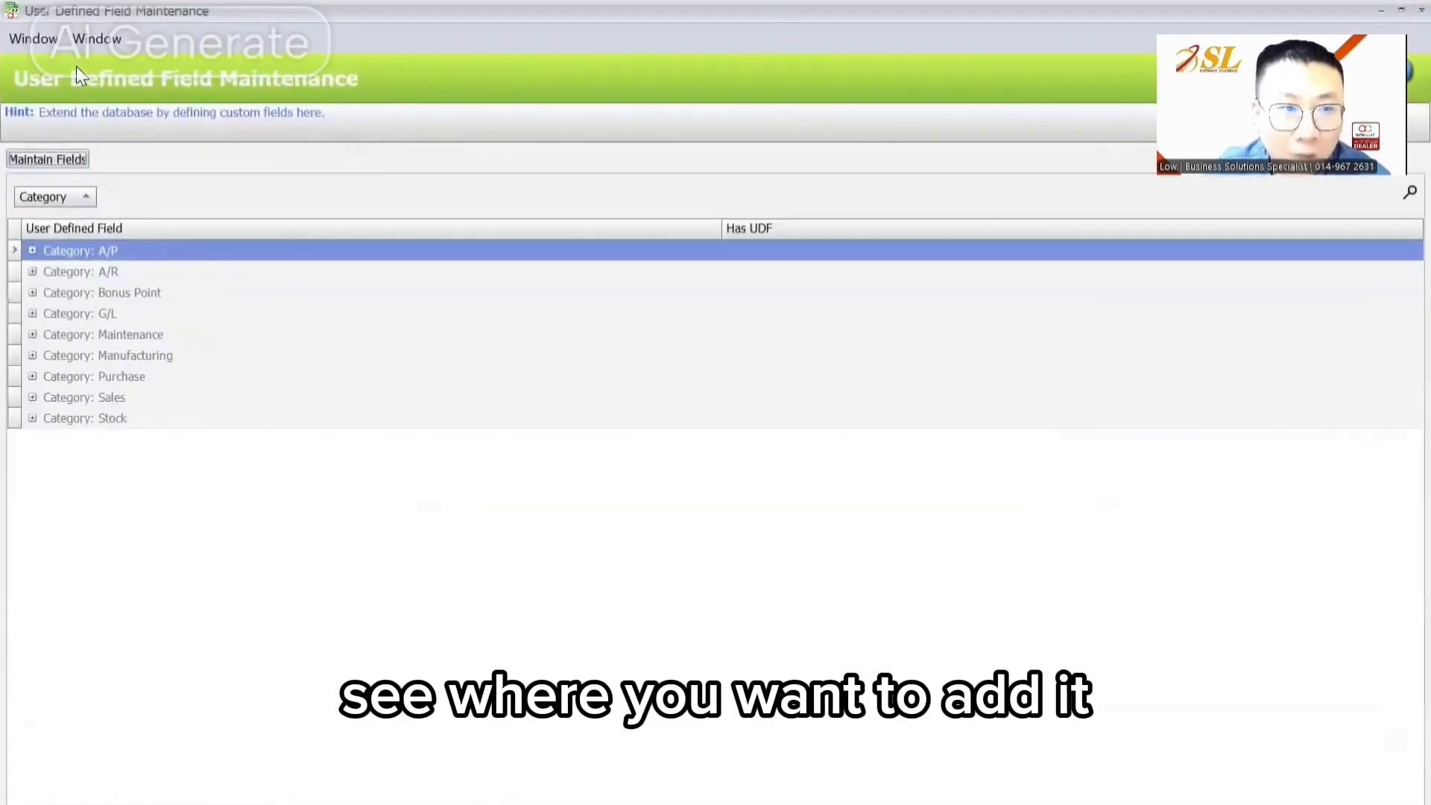
left_click(33, 335)
left_click(96, 358)
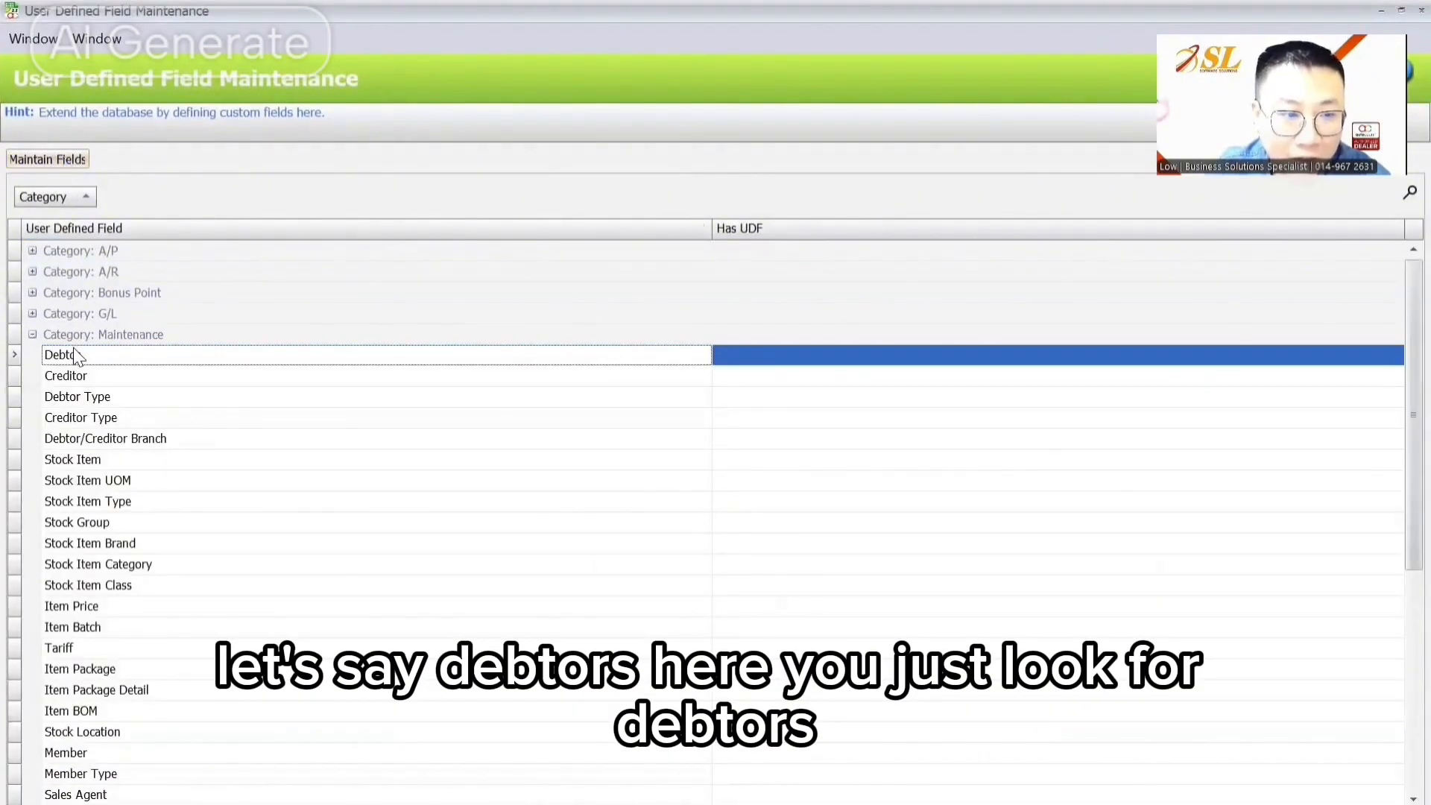
left_click(32, 335)
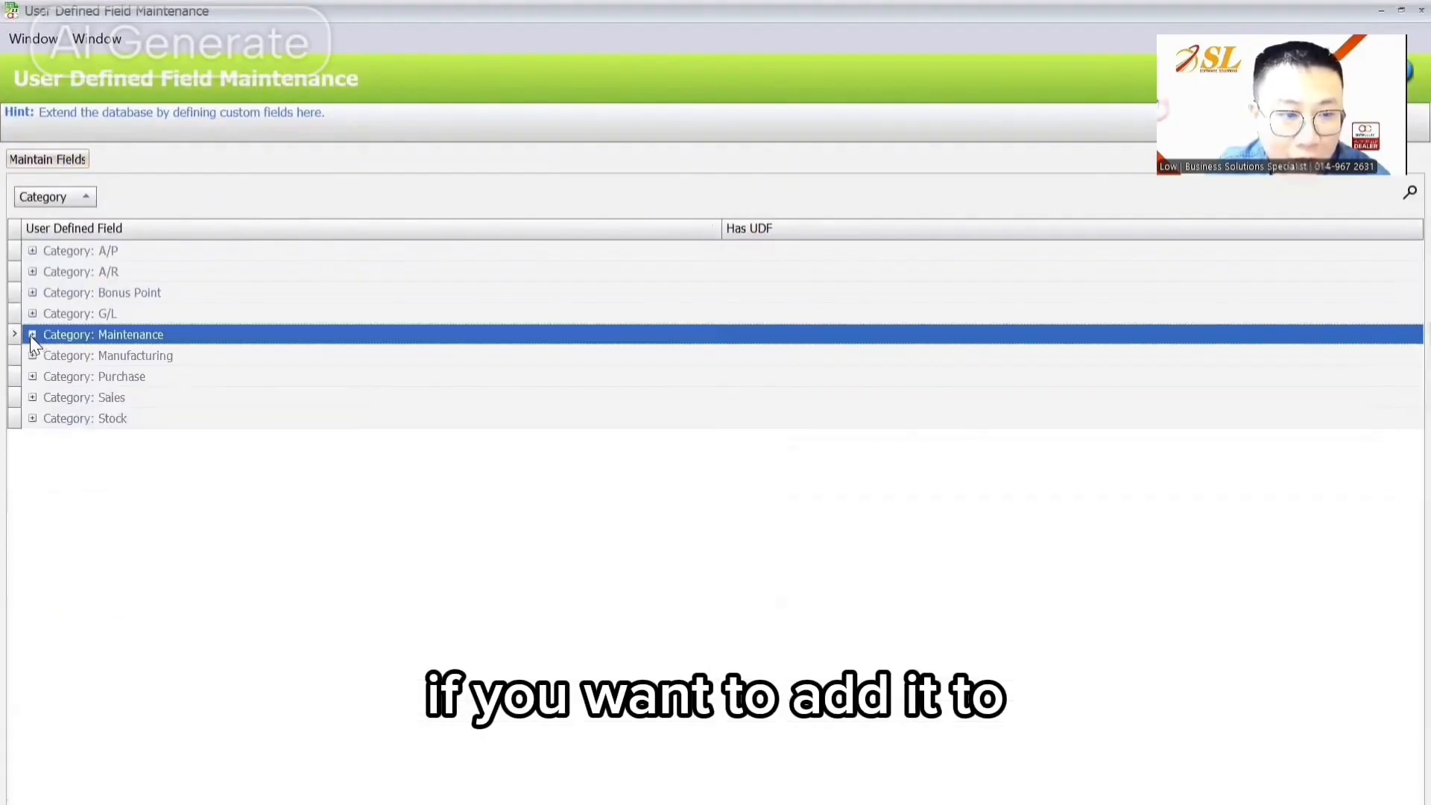
left_click(32, 397)
scroll(117, 378, "up", 1)
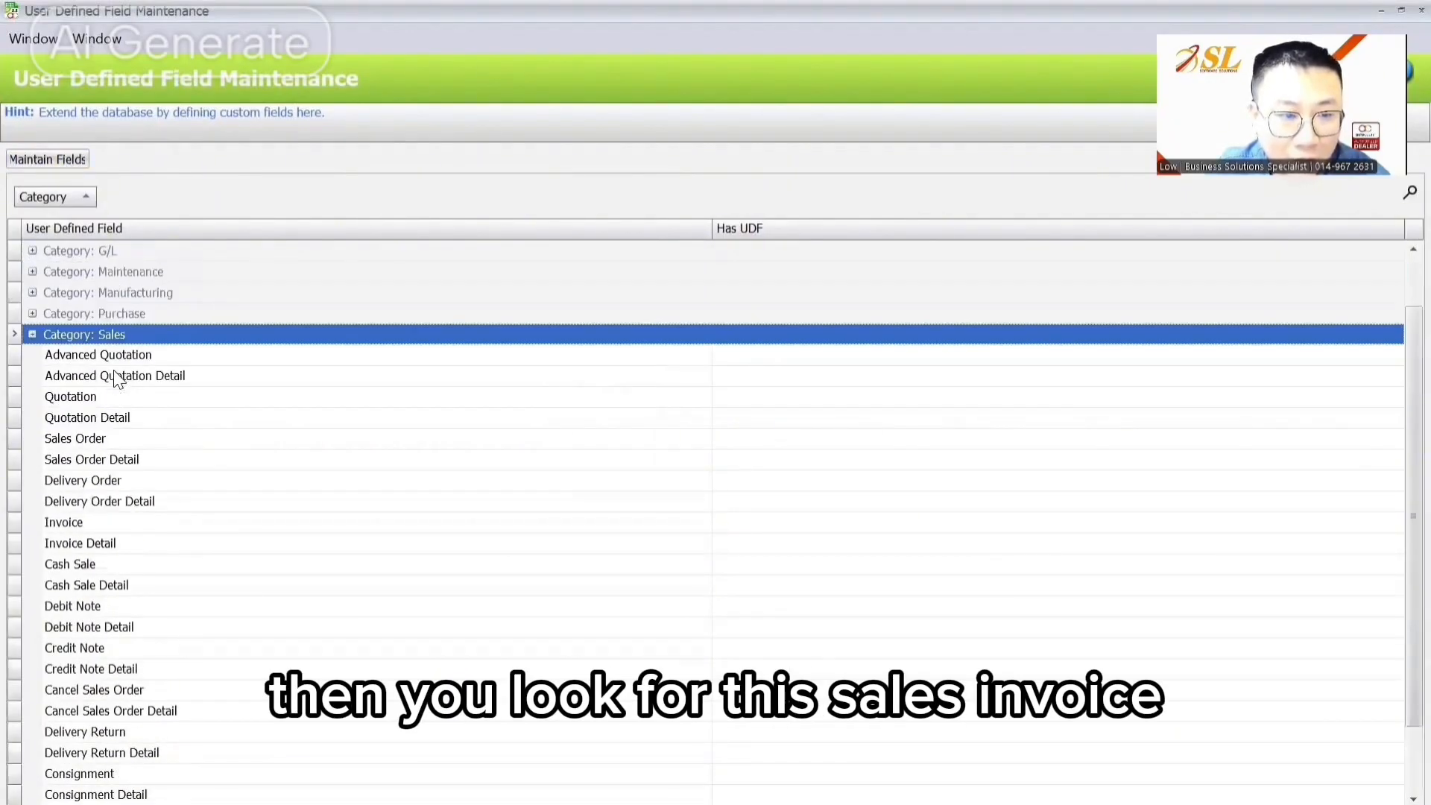
scroll(114, 365, "down", 1)
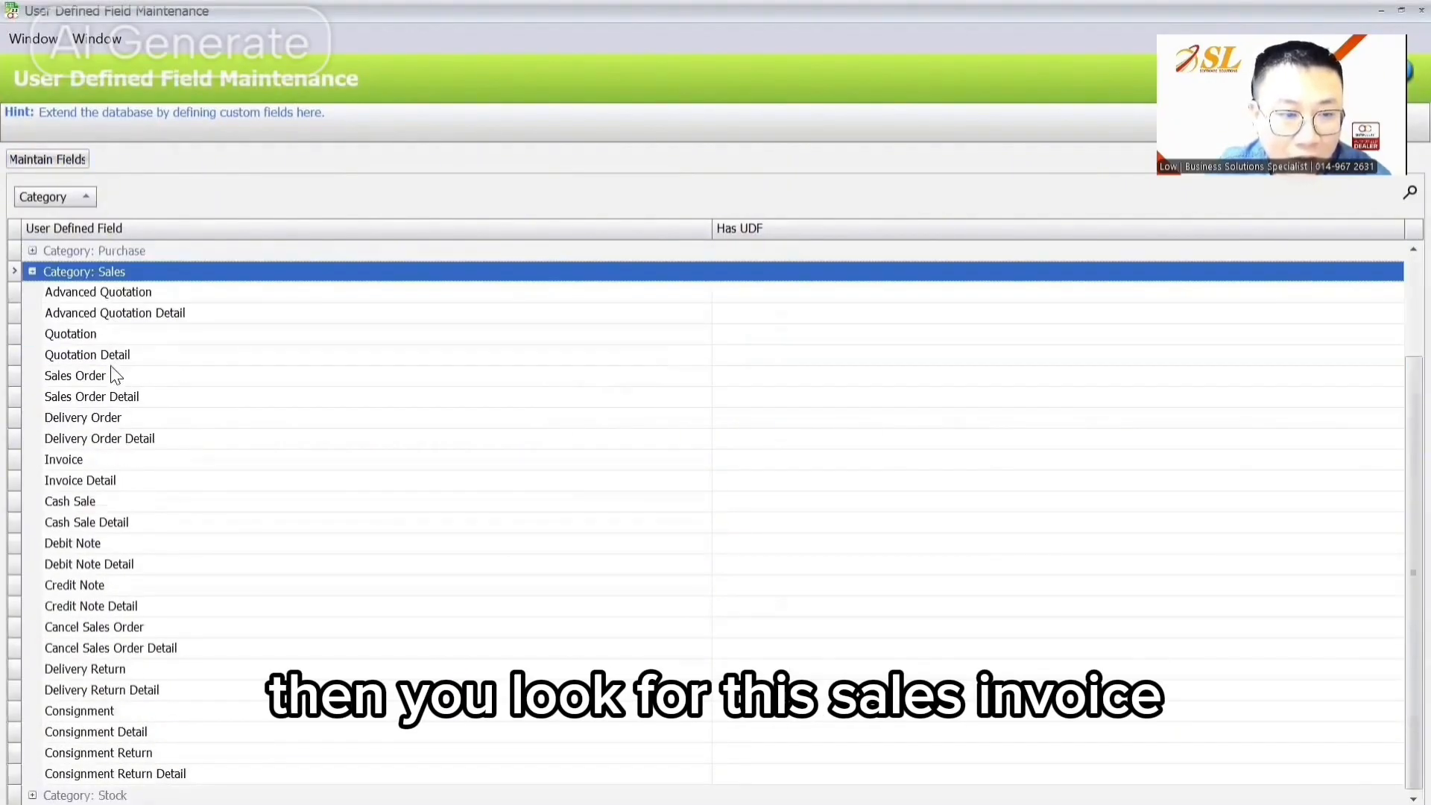
Step: Look over the Invoice and Invoice Detail tables, then reselect Debtor and open its field list
left_click(105, 461)
left_click(99, 483)
left_click(105, 463)
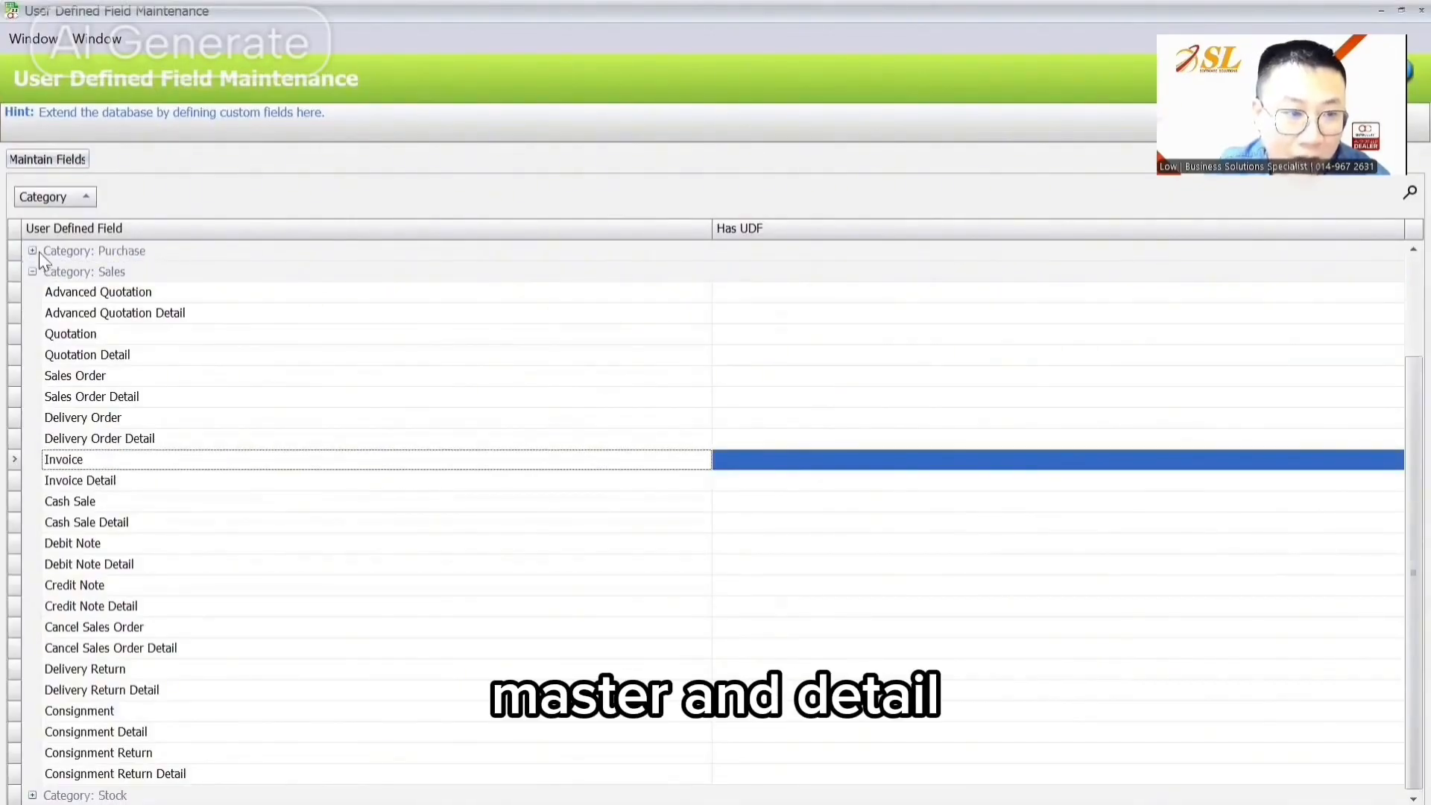
left_click(32, 272)
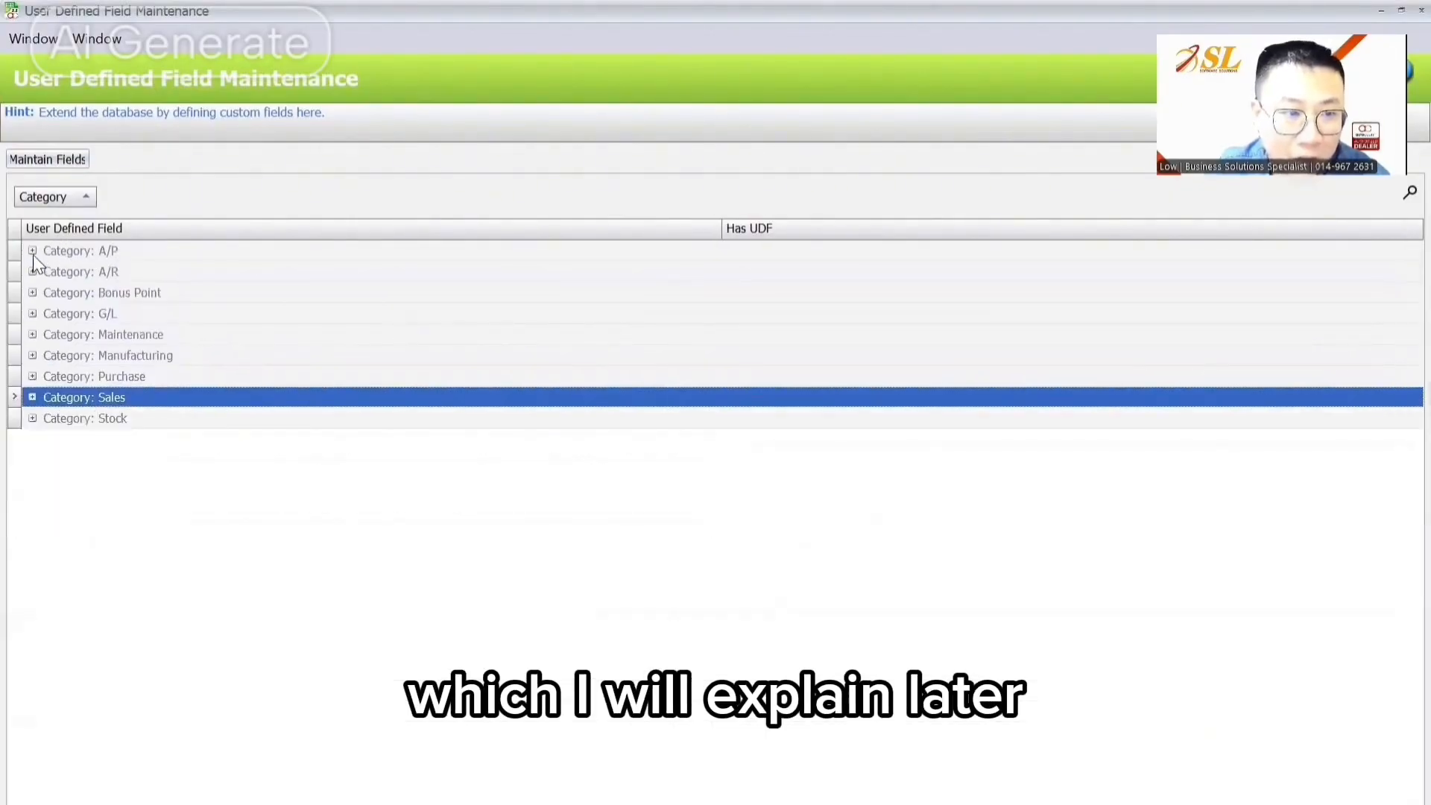
left_click(32, 334)
left_click(142, 357)
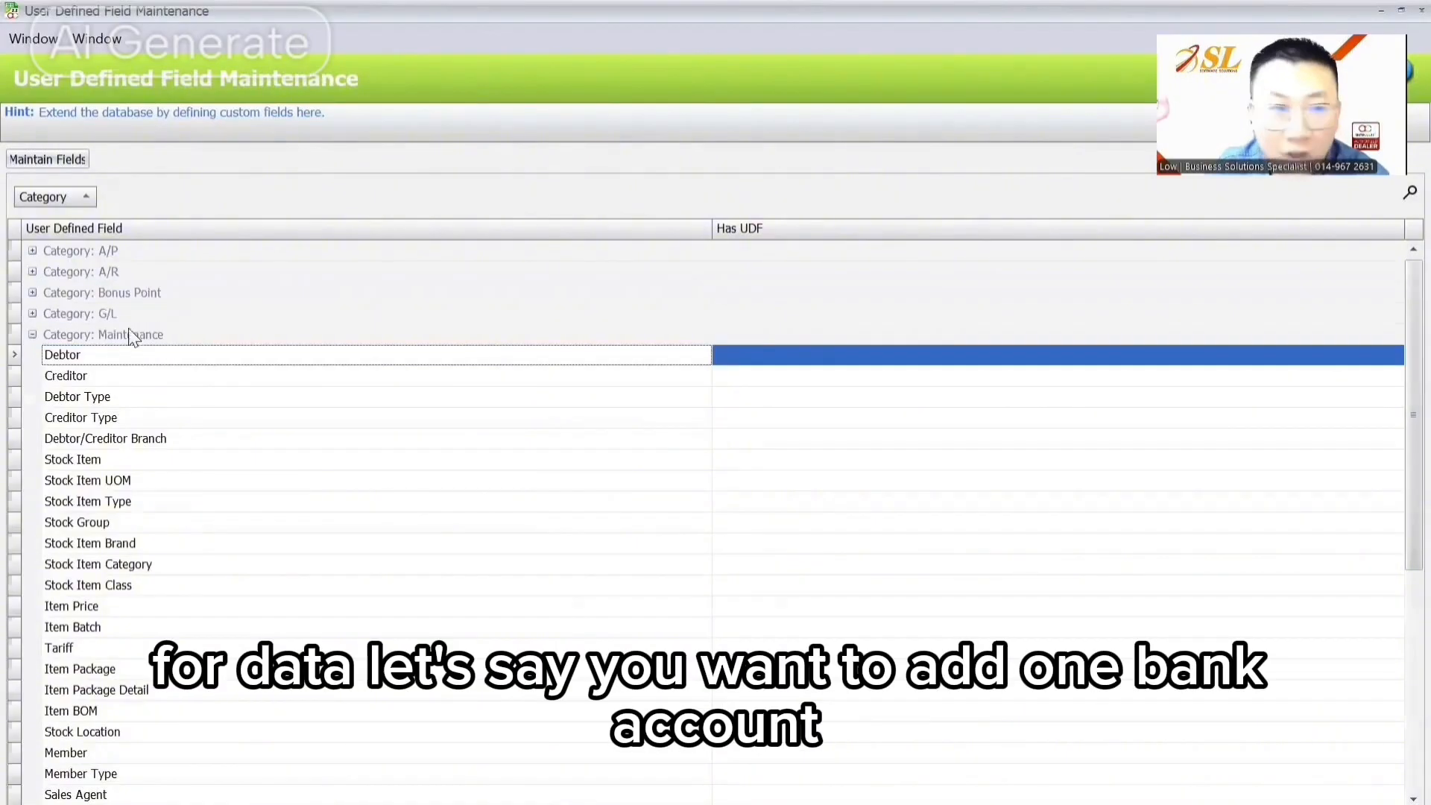
left_click(73, 161)
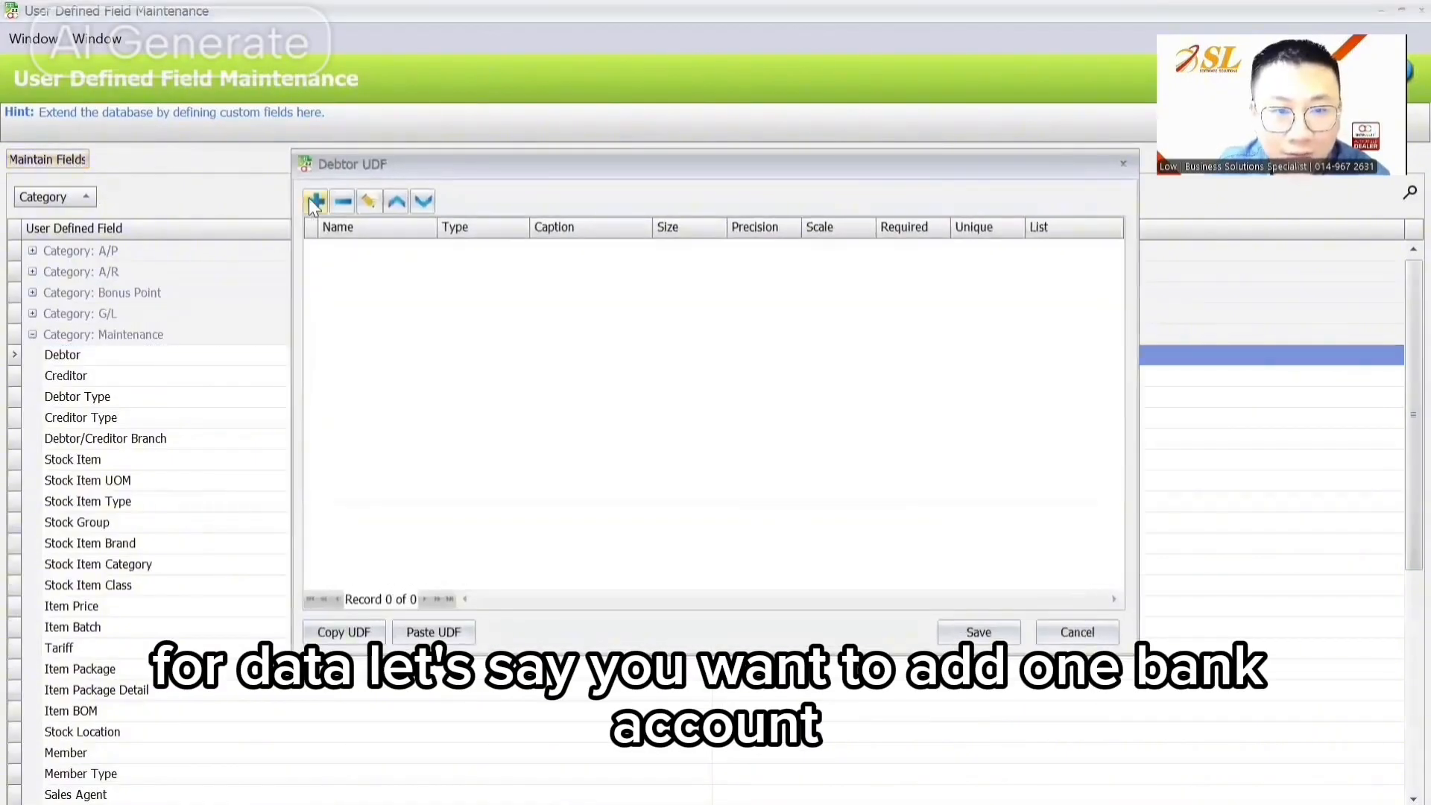
Step: Start a new Debtor custom field and name it BankAcc
left_click(310, 200)
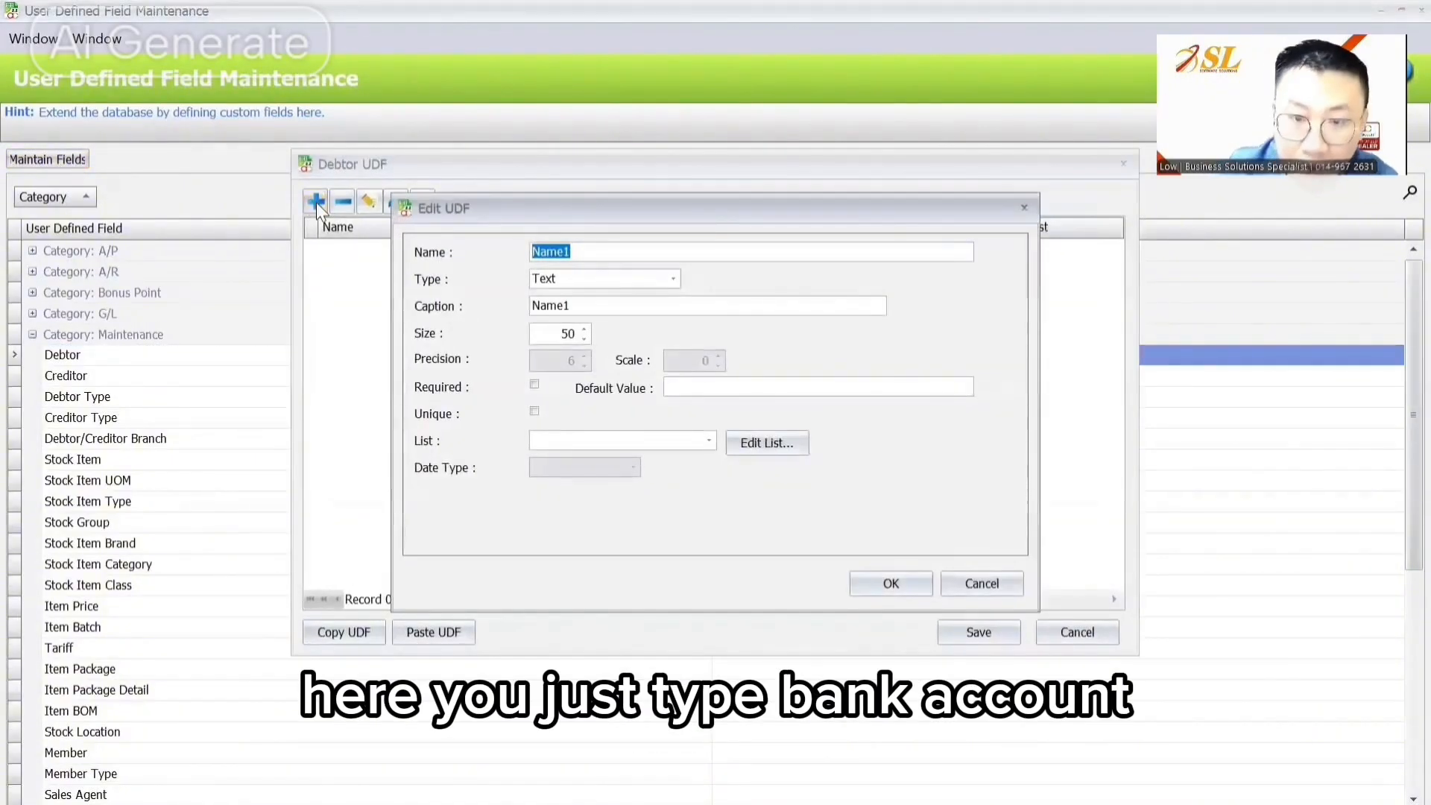
type("Ba")
key("BackSpace")
key("BackSpace")
type("Bank ")
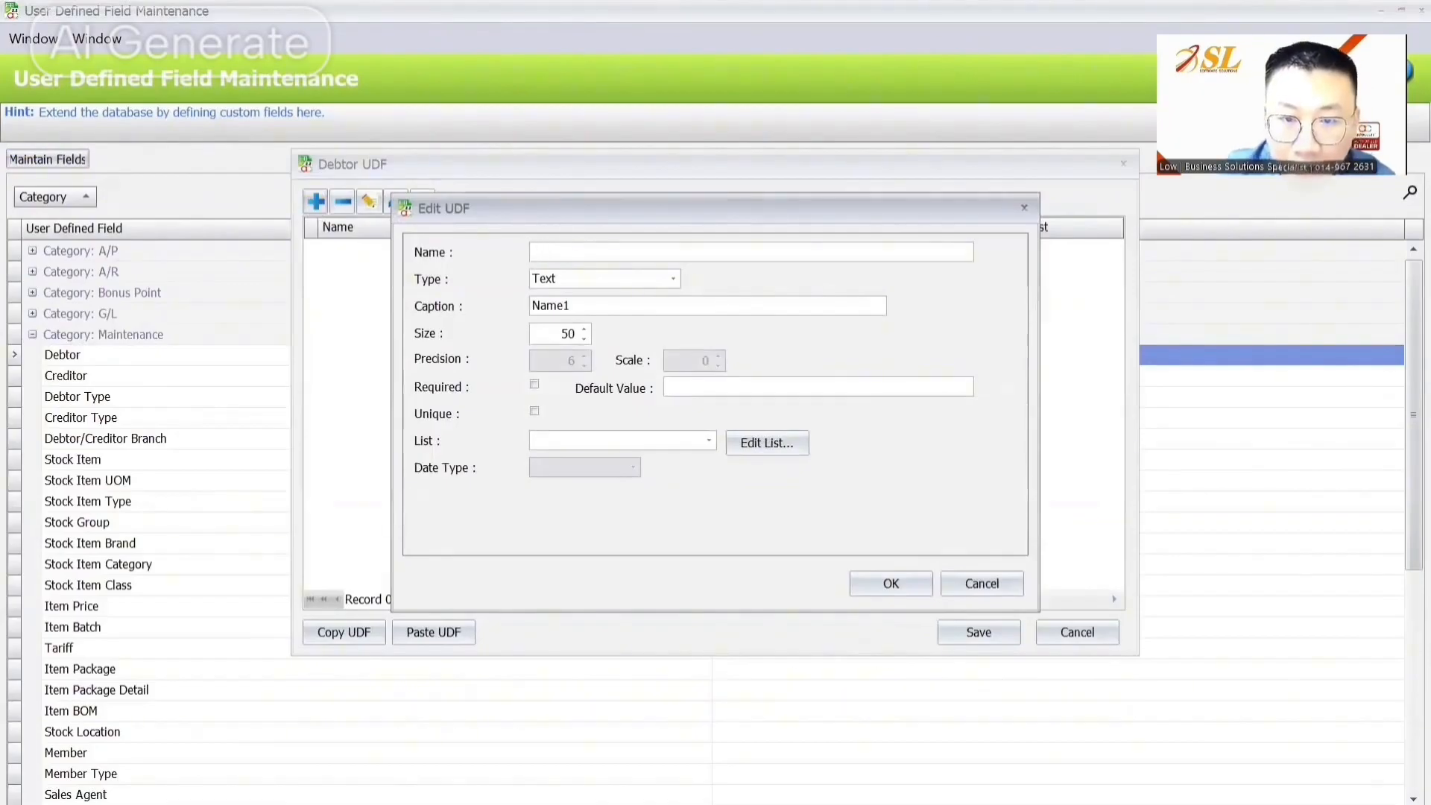
type("Acc")
key("Tab")
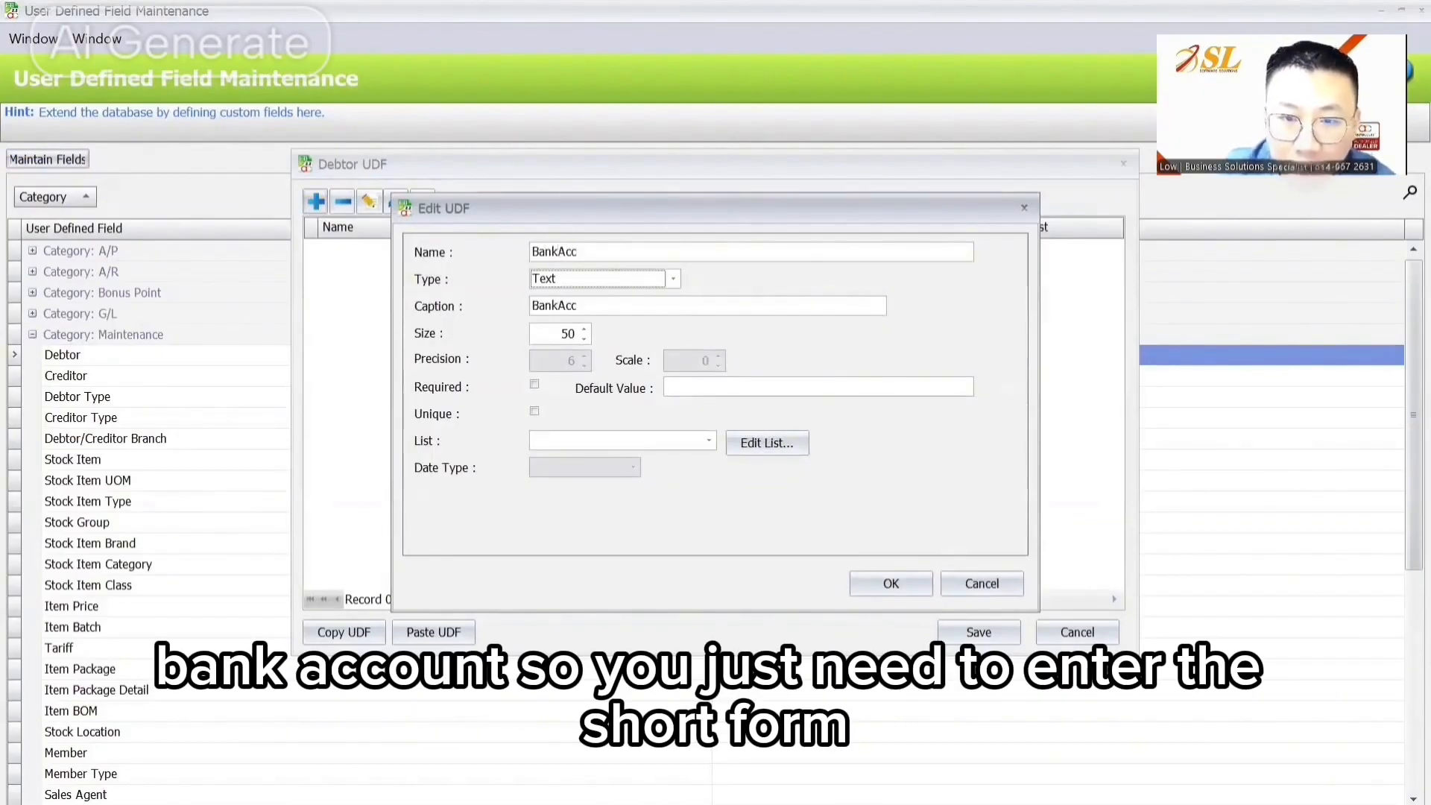
left_click(1210, 452)
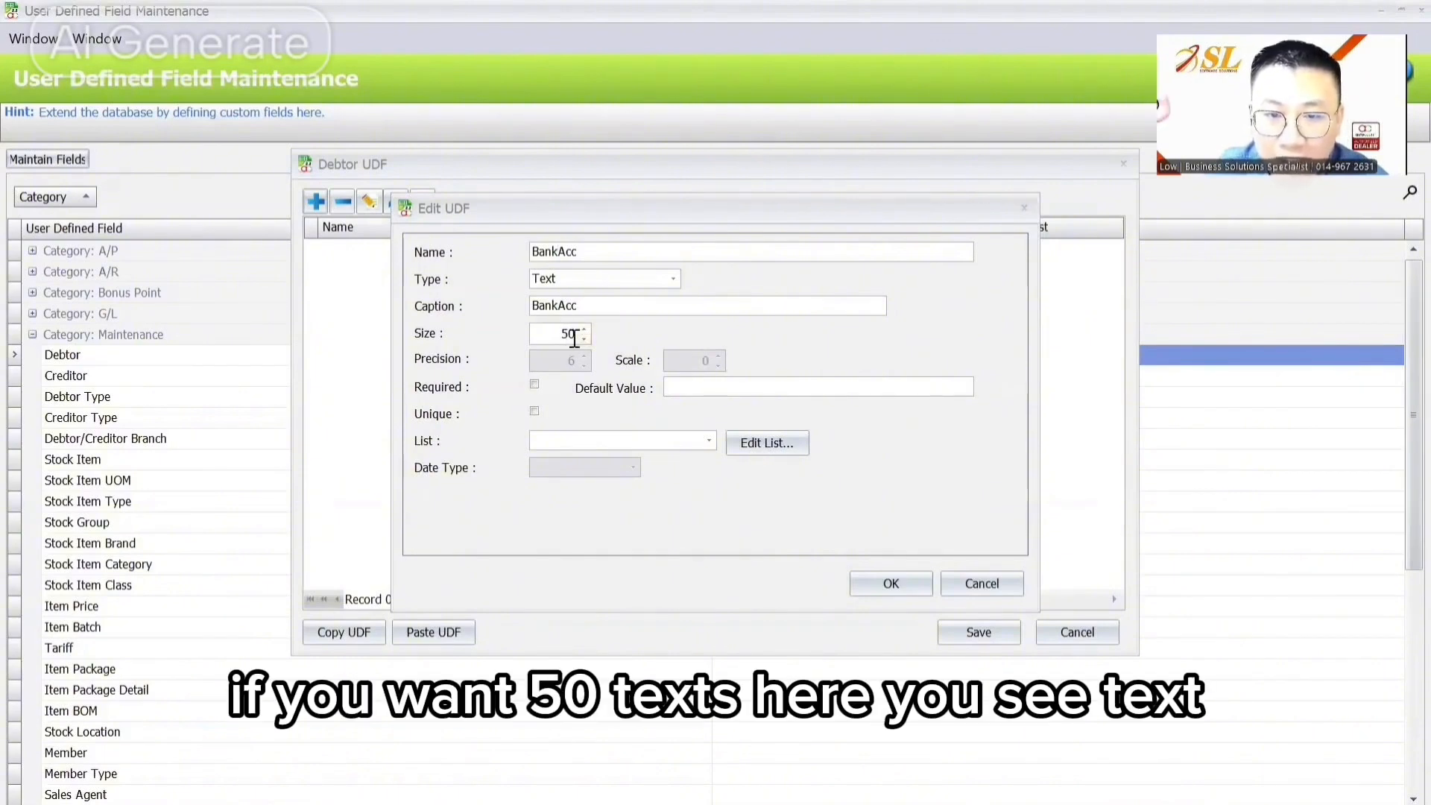
Step: Try the Decimal type, then return the BankAcc field to Text with size 50
left_click(563, 281)
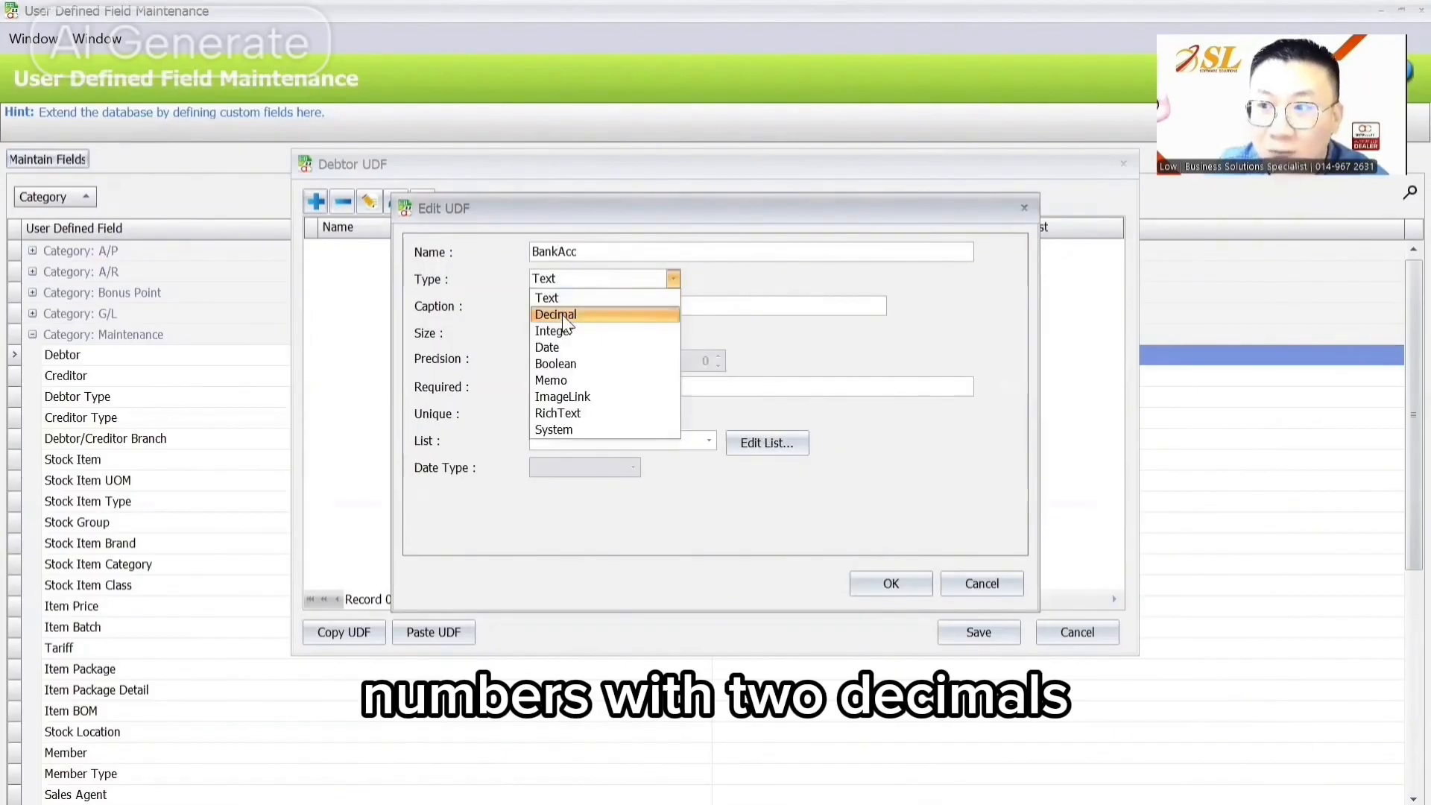
left_click(563, 315)
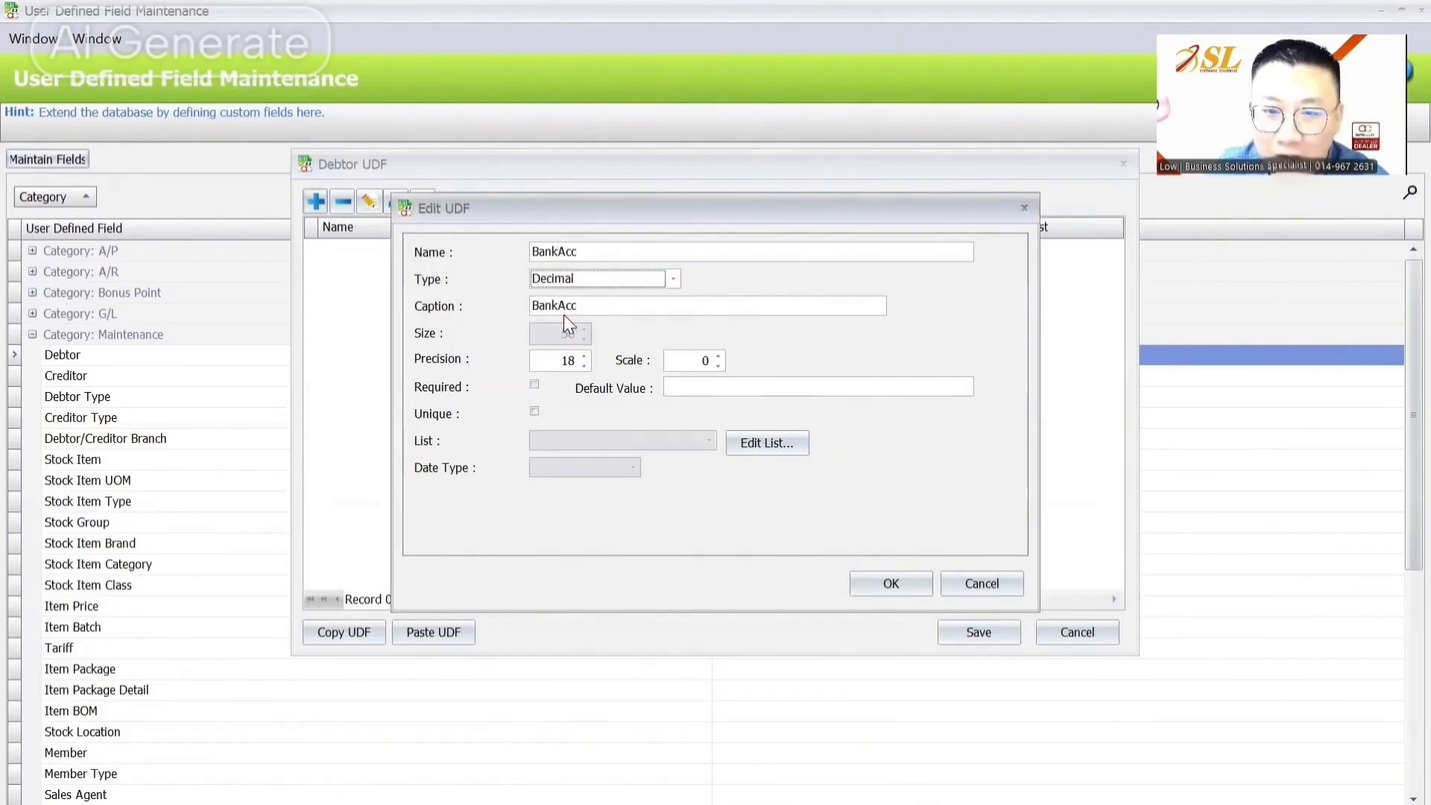
left_click(718, 356)
left_click(719, 356)
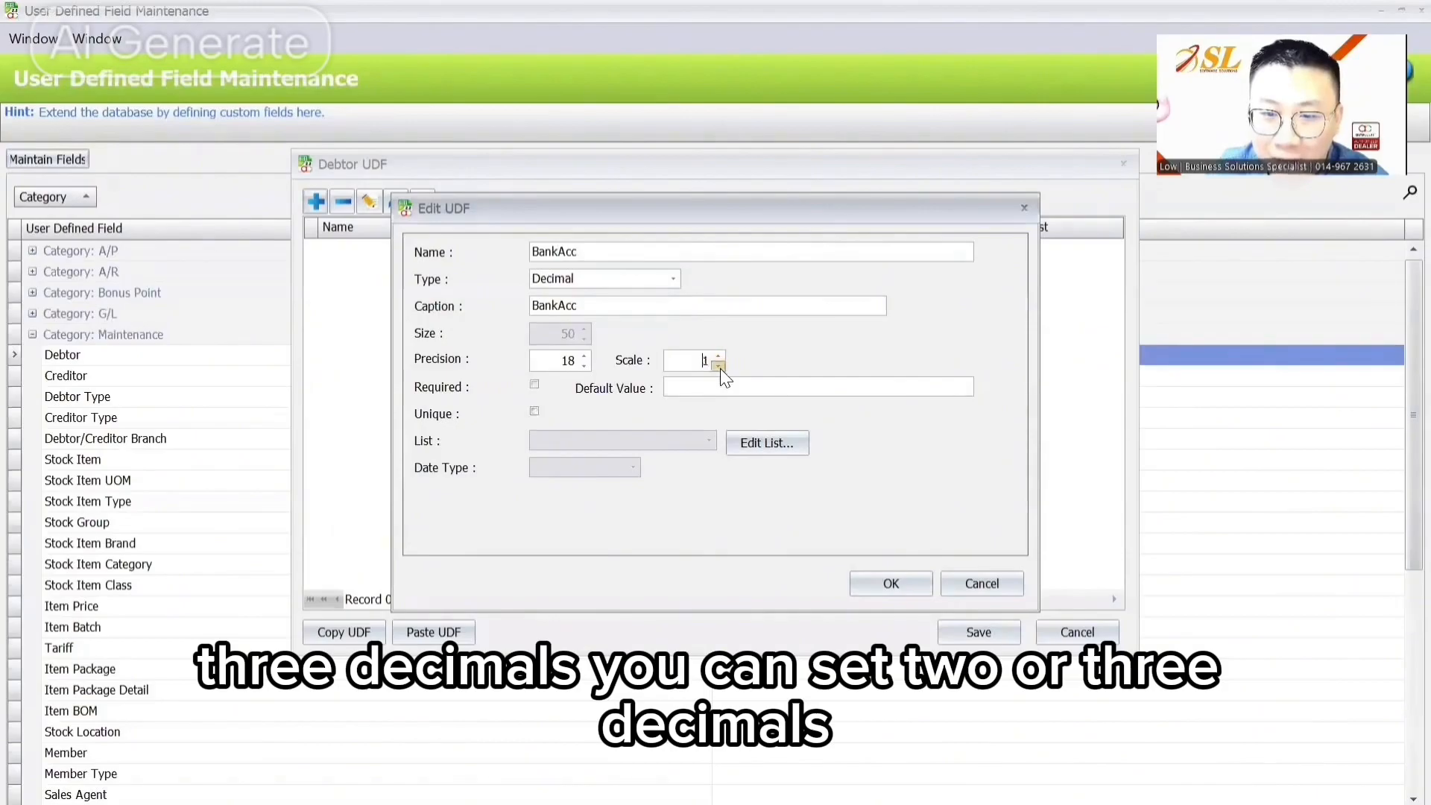
left_click(721, 367)
left_click(614, 279)
left_click(591, 295)
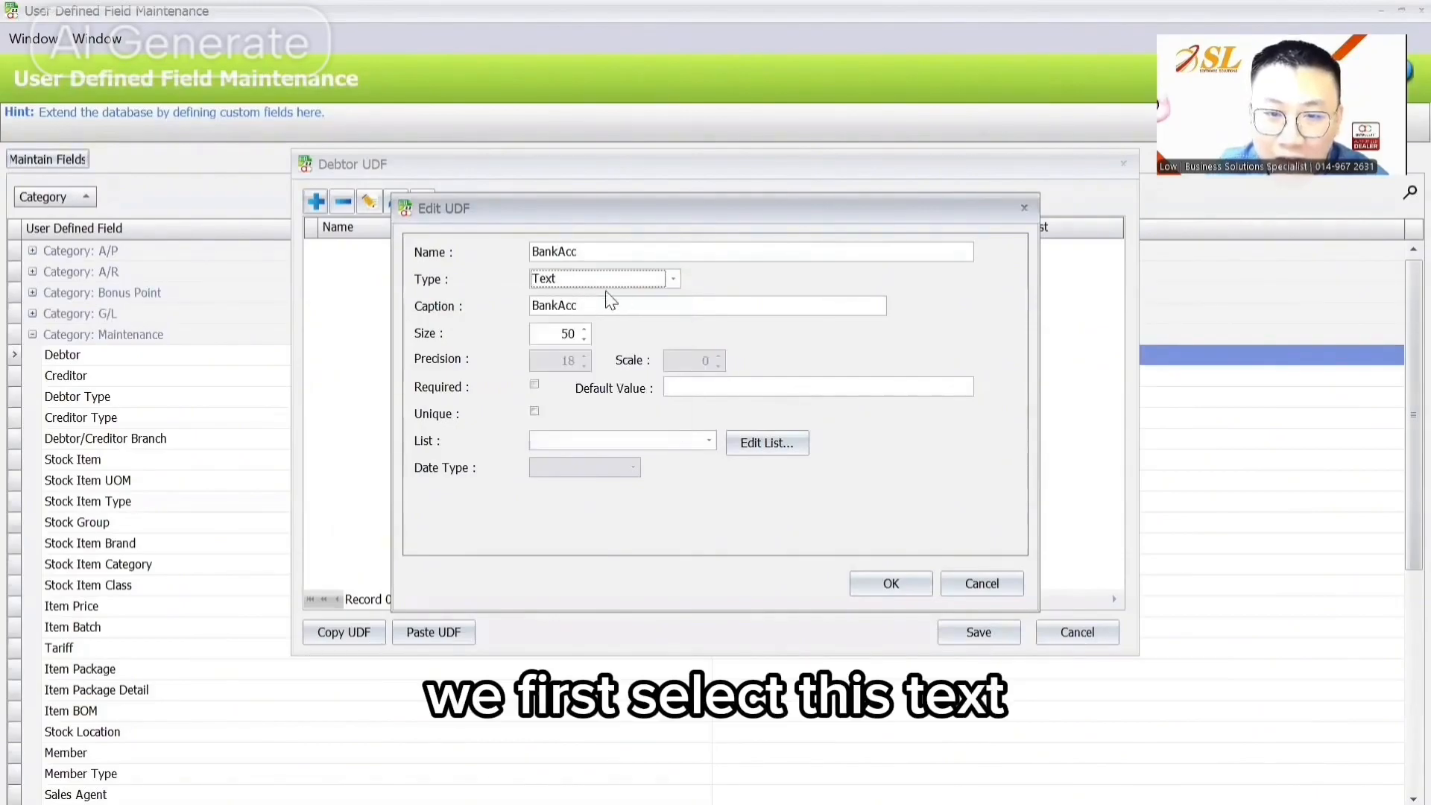
left_click(558, 306)
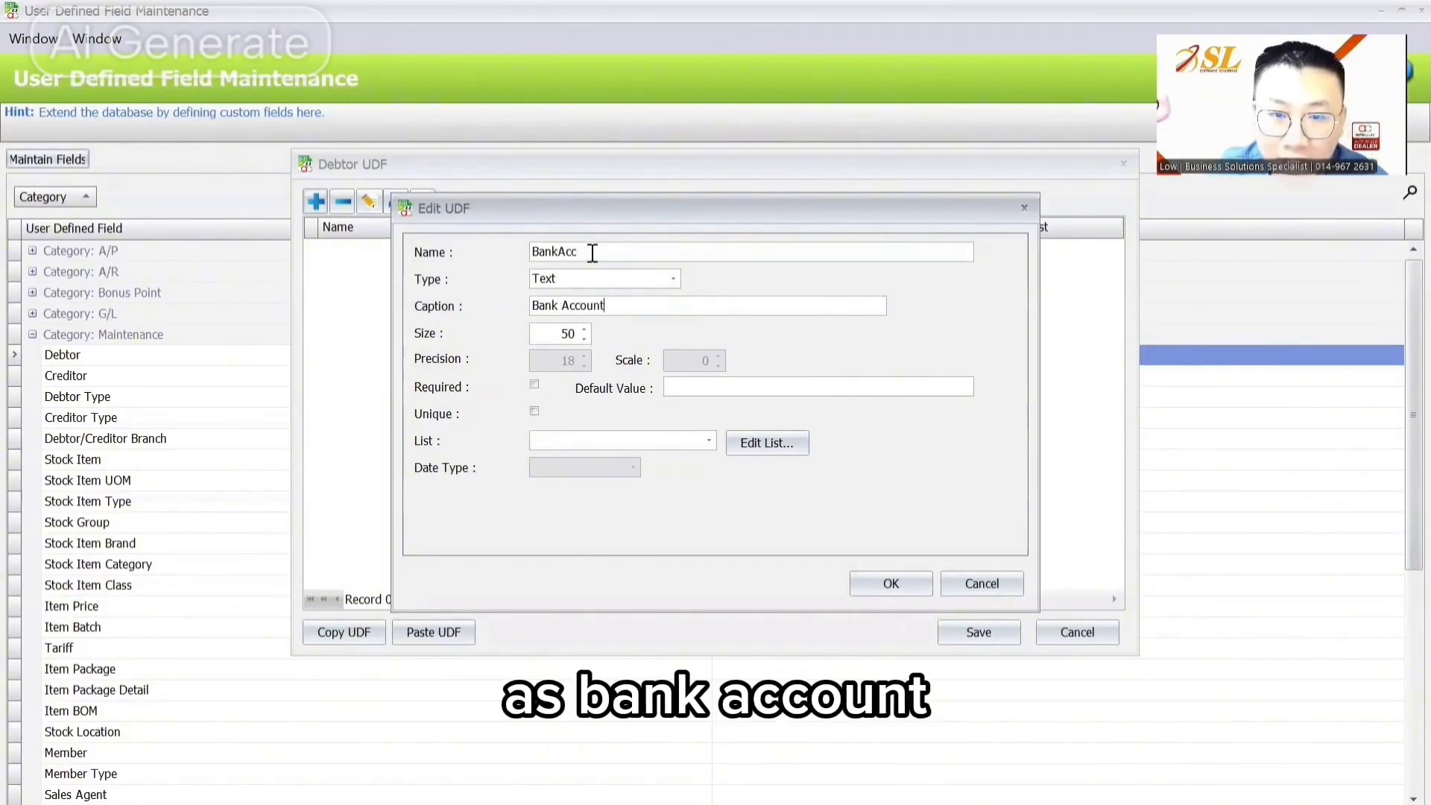
left_click_drag(591, 253, 525, 252)
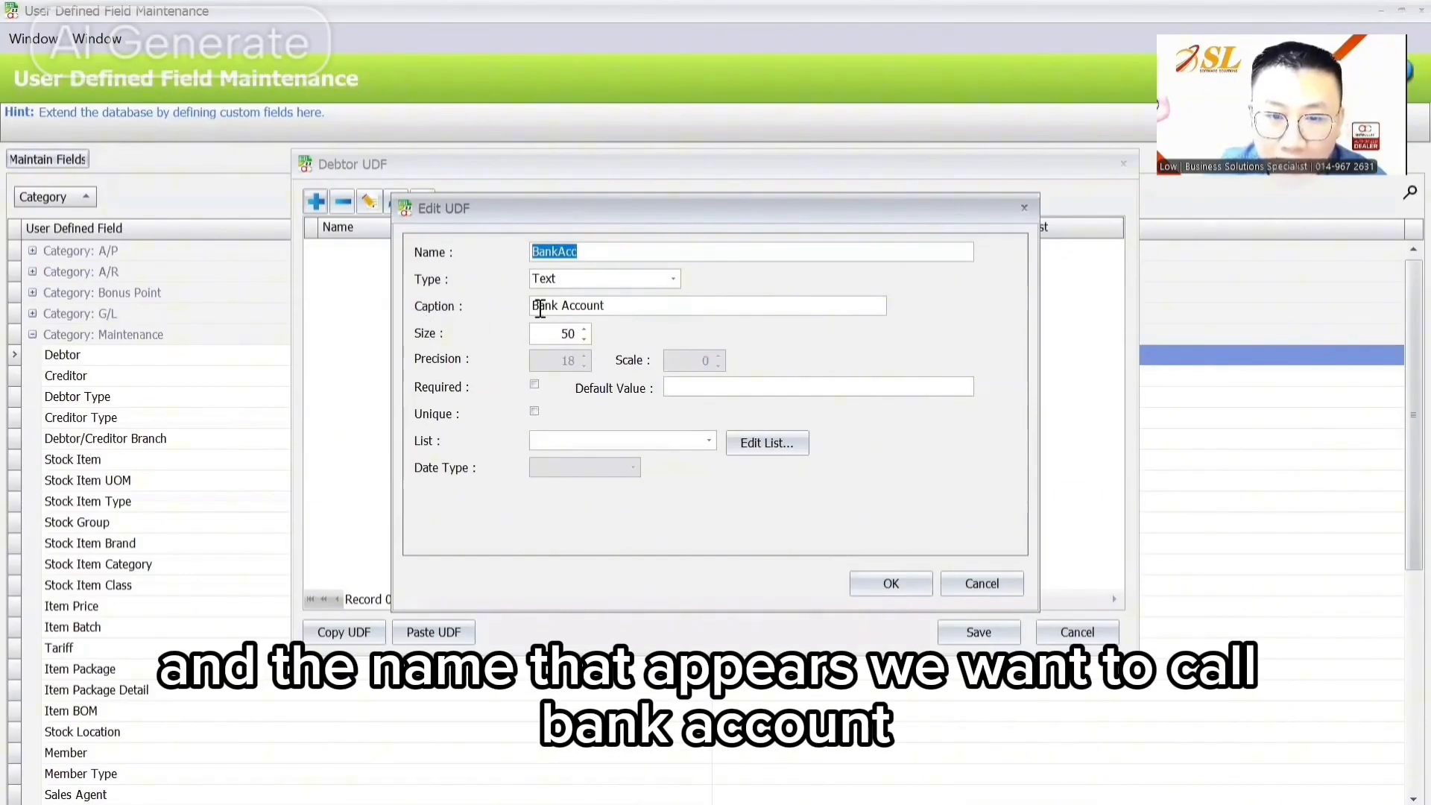
Step: Confirm the BankAcc field, copy the Debtor field definitions, and save them
left_click(877, 582)
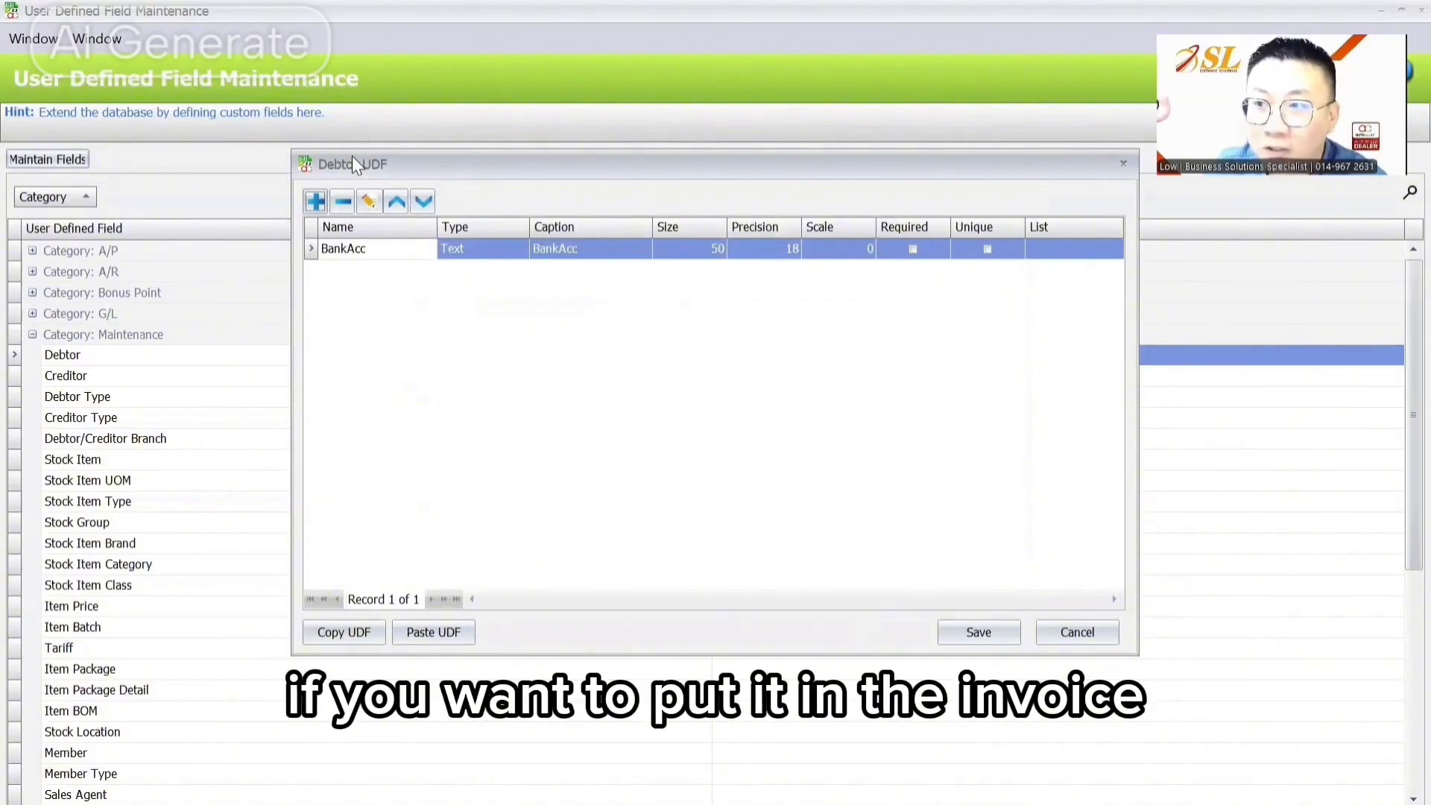
left_click(350, 631)
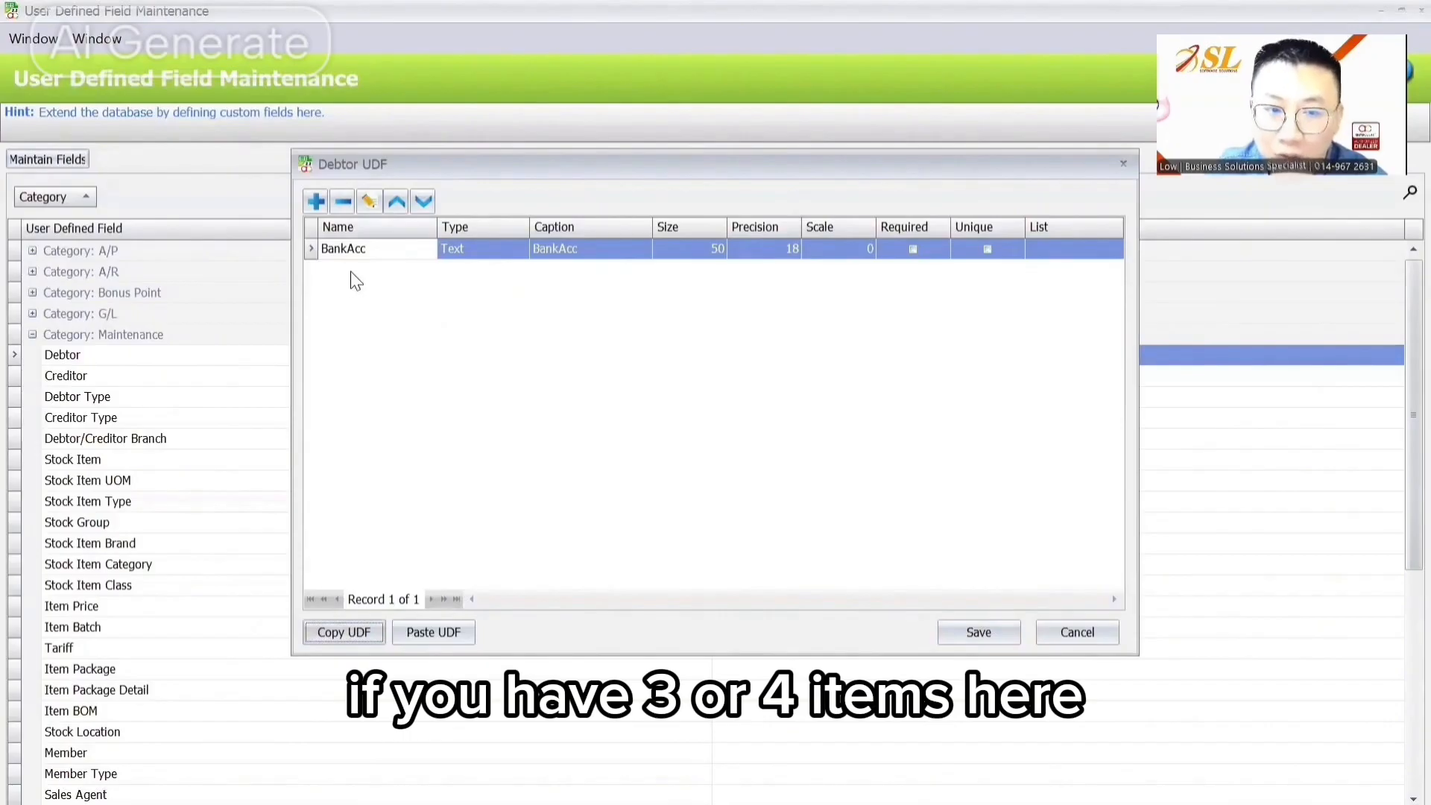
left_click(976, 631)
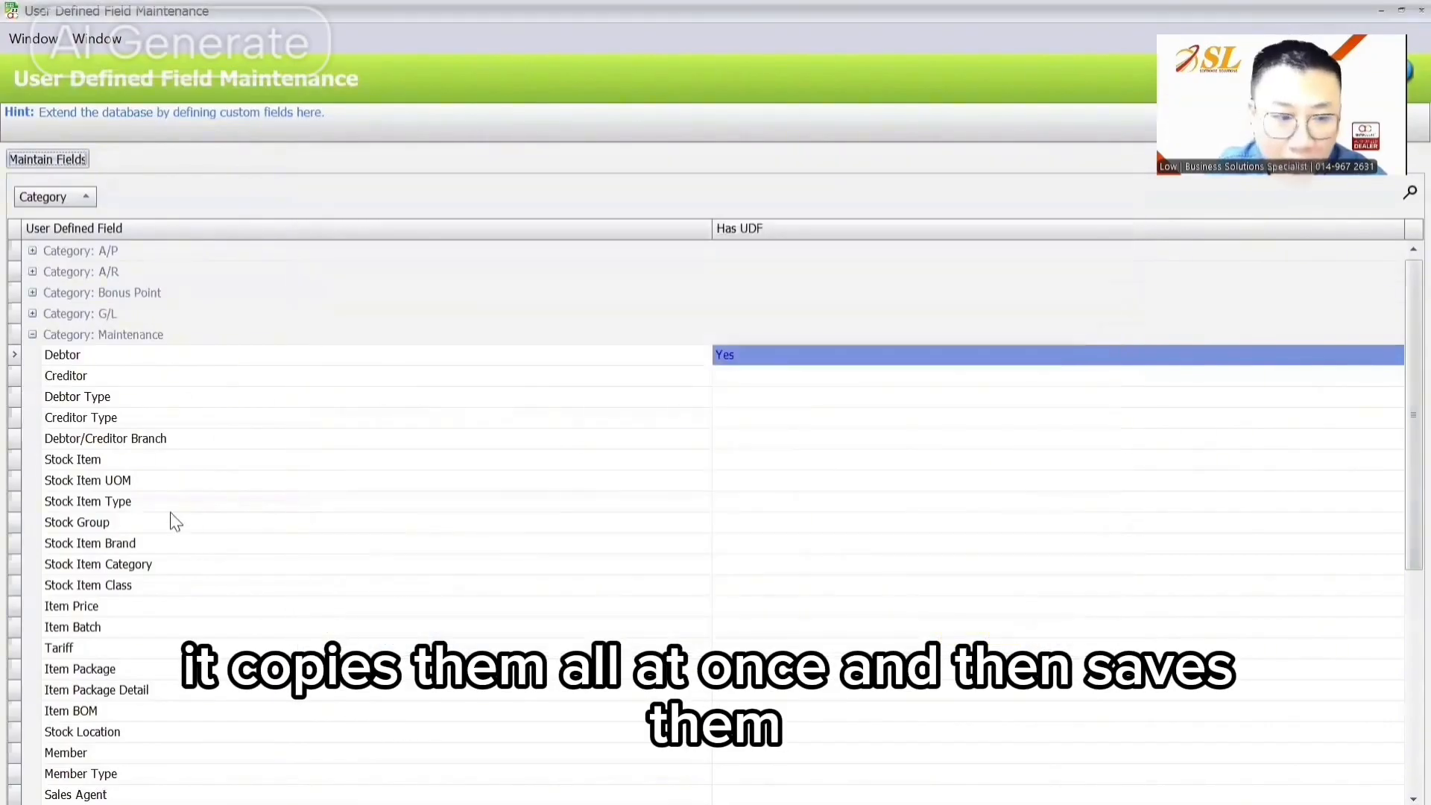
Step: Select the Invoice master table under Sales and open its custom field list
scroll(114, 588, "down", 6)
scroll(116, 513, "up", 6)
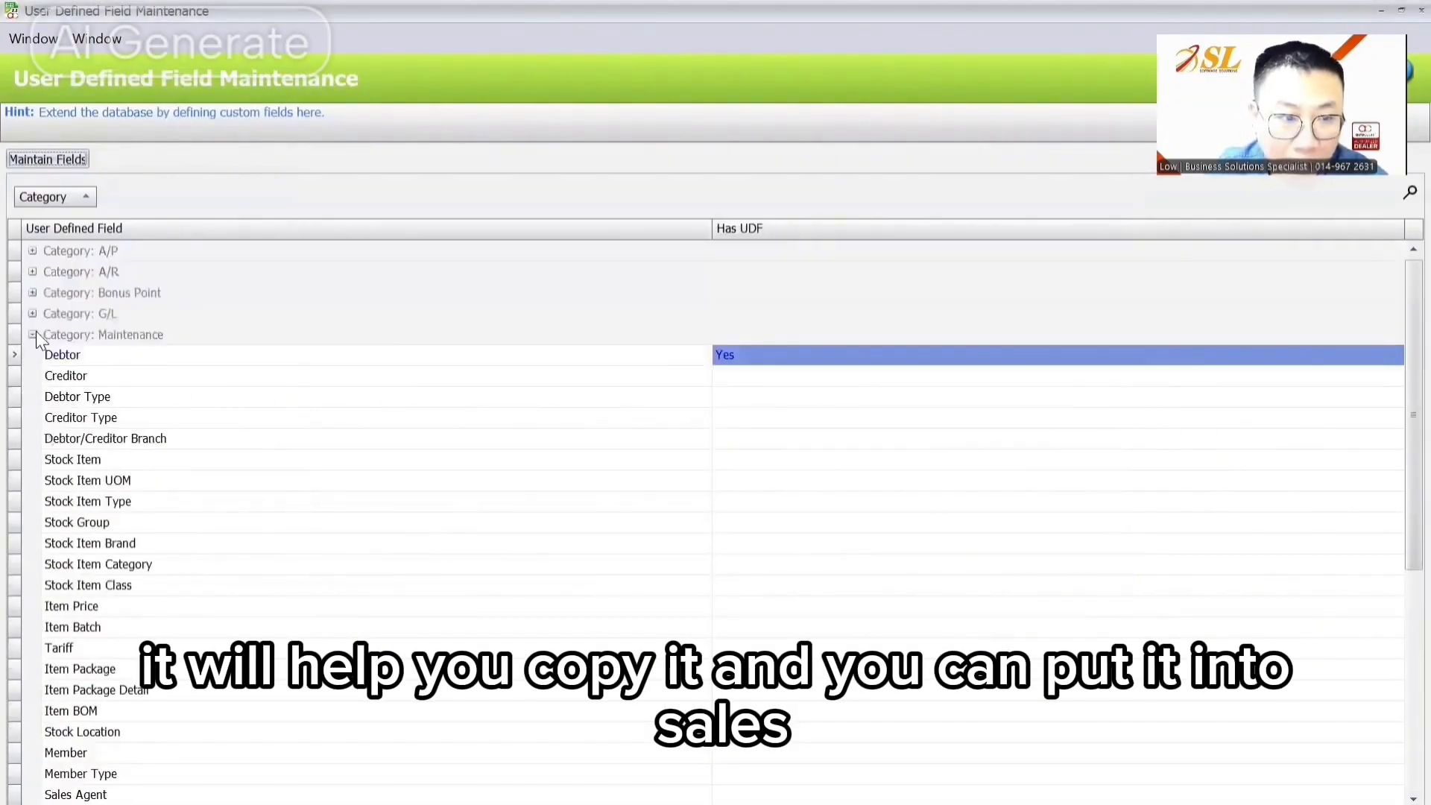
left_click(33, 335)
left_click(32, 398)
scroll(75, 432, "down", 1)
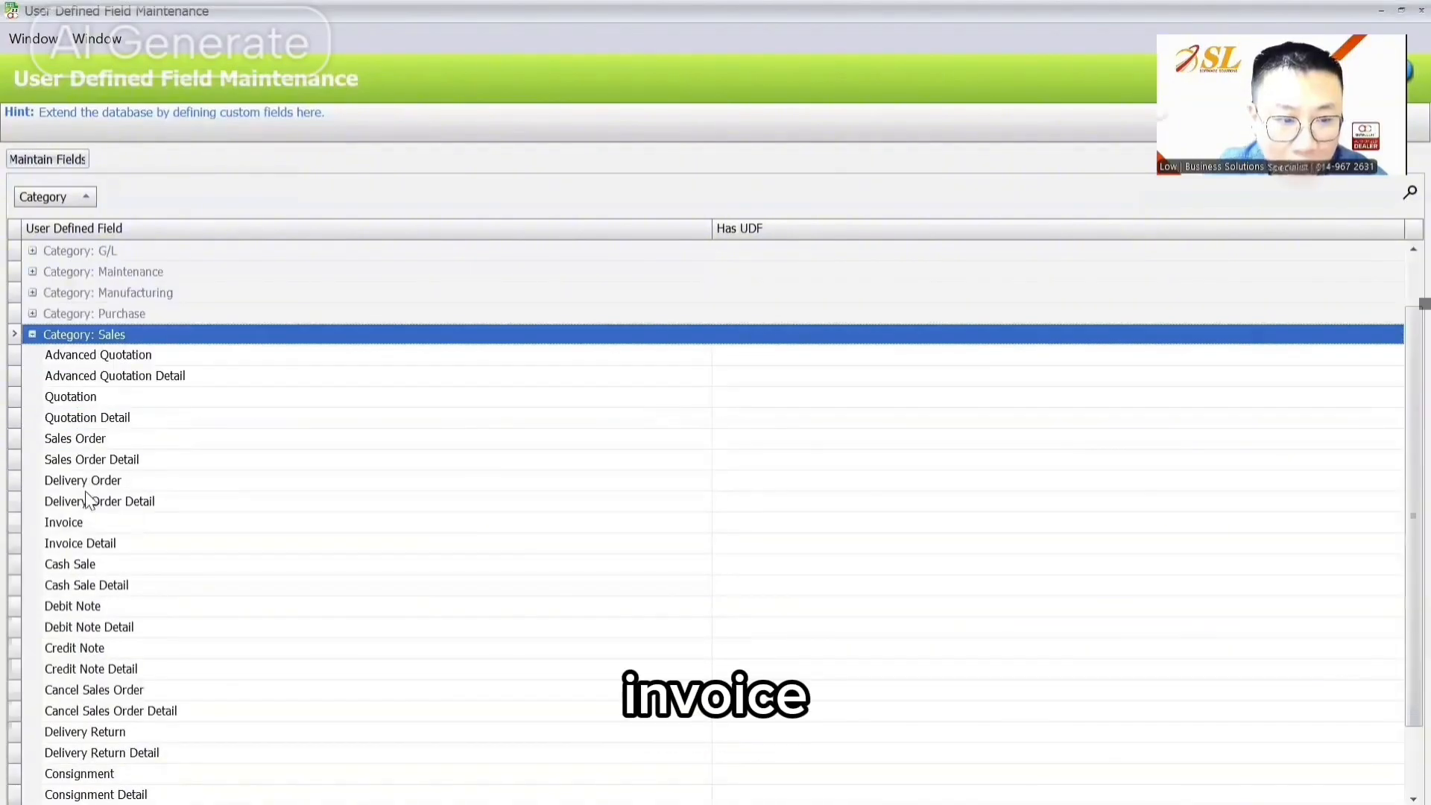
left_click(89, 522)
scroll(90, 522, "down", 1)
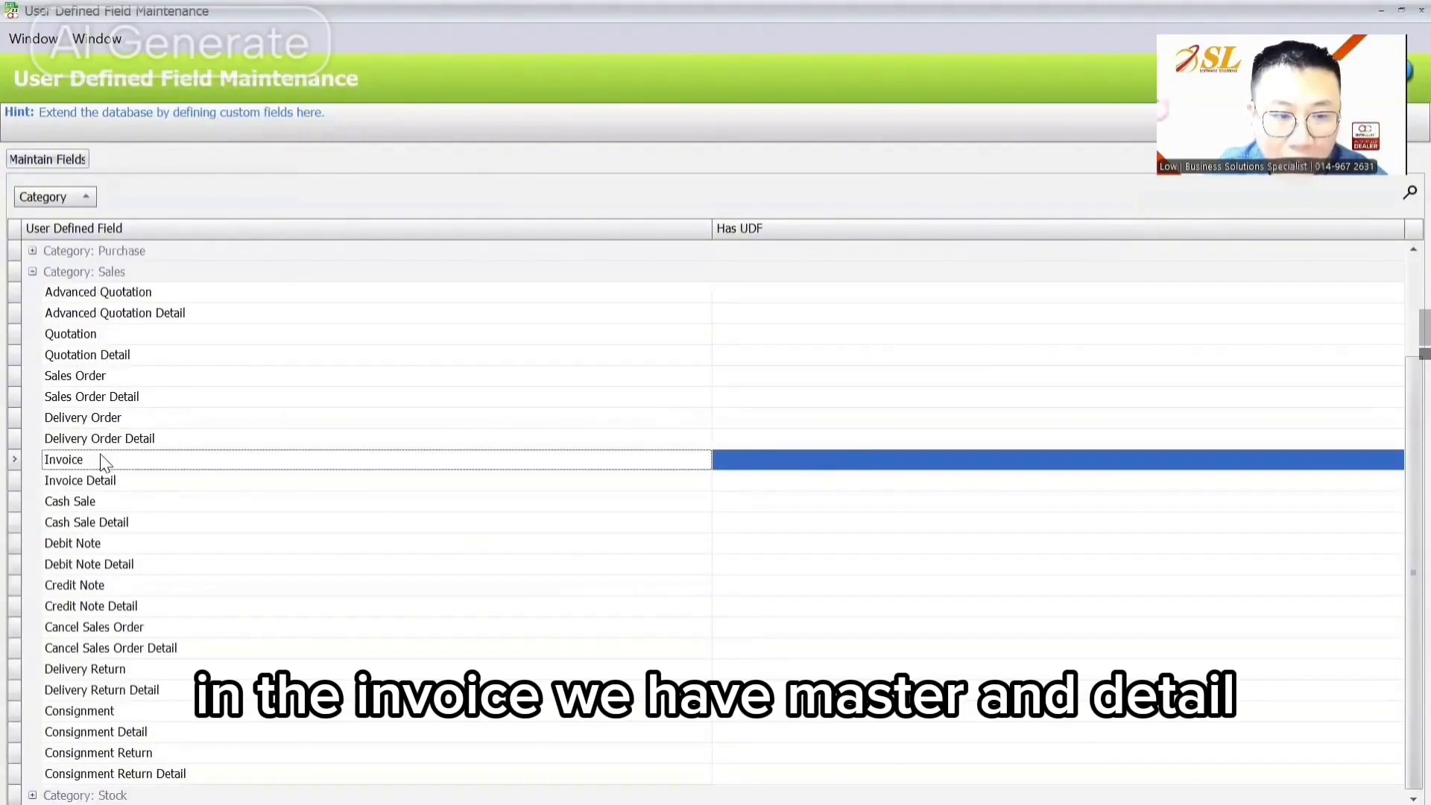
left_click(97, 486)
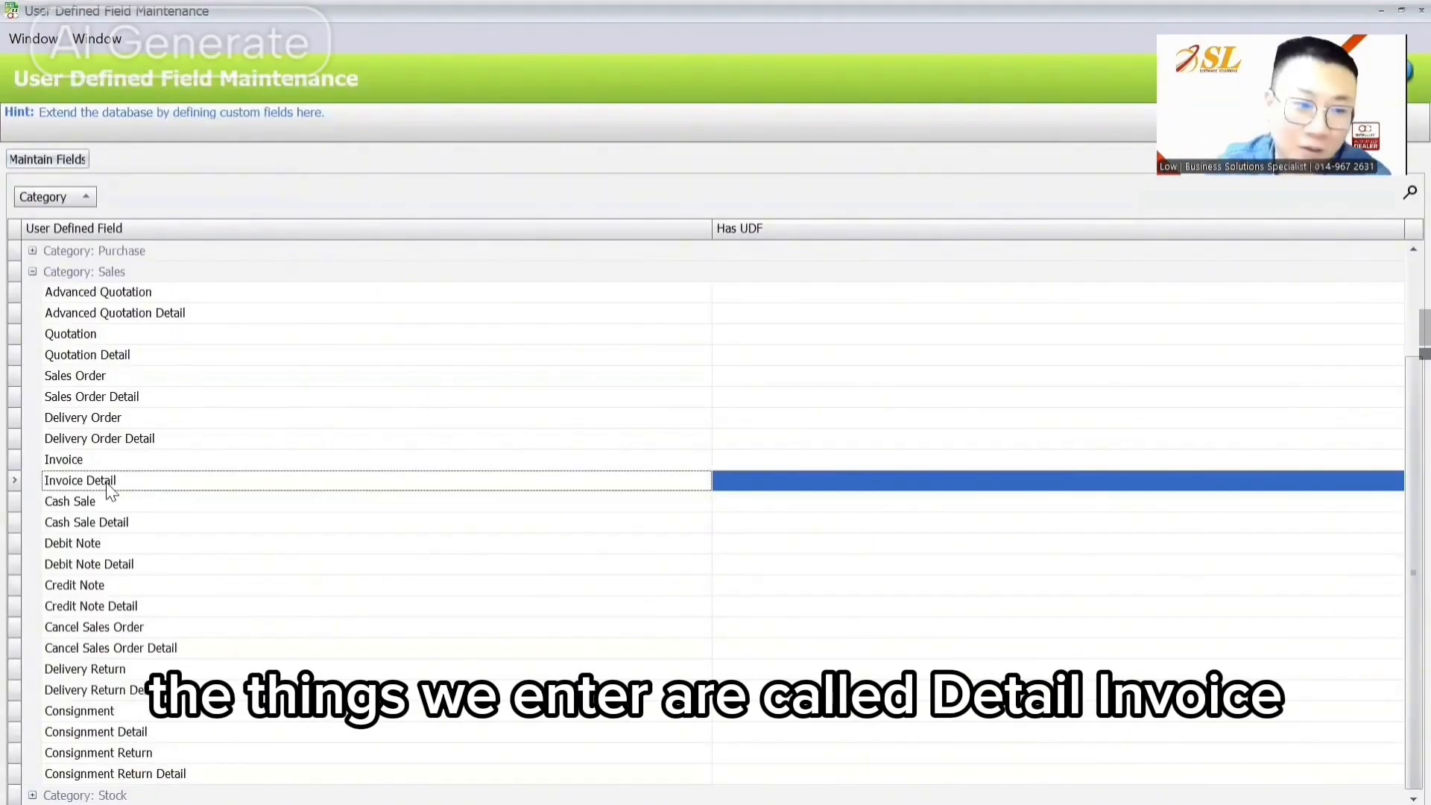
left_click(101, 459)
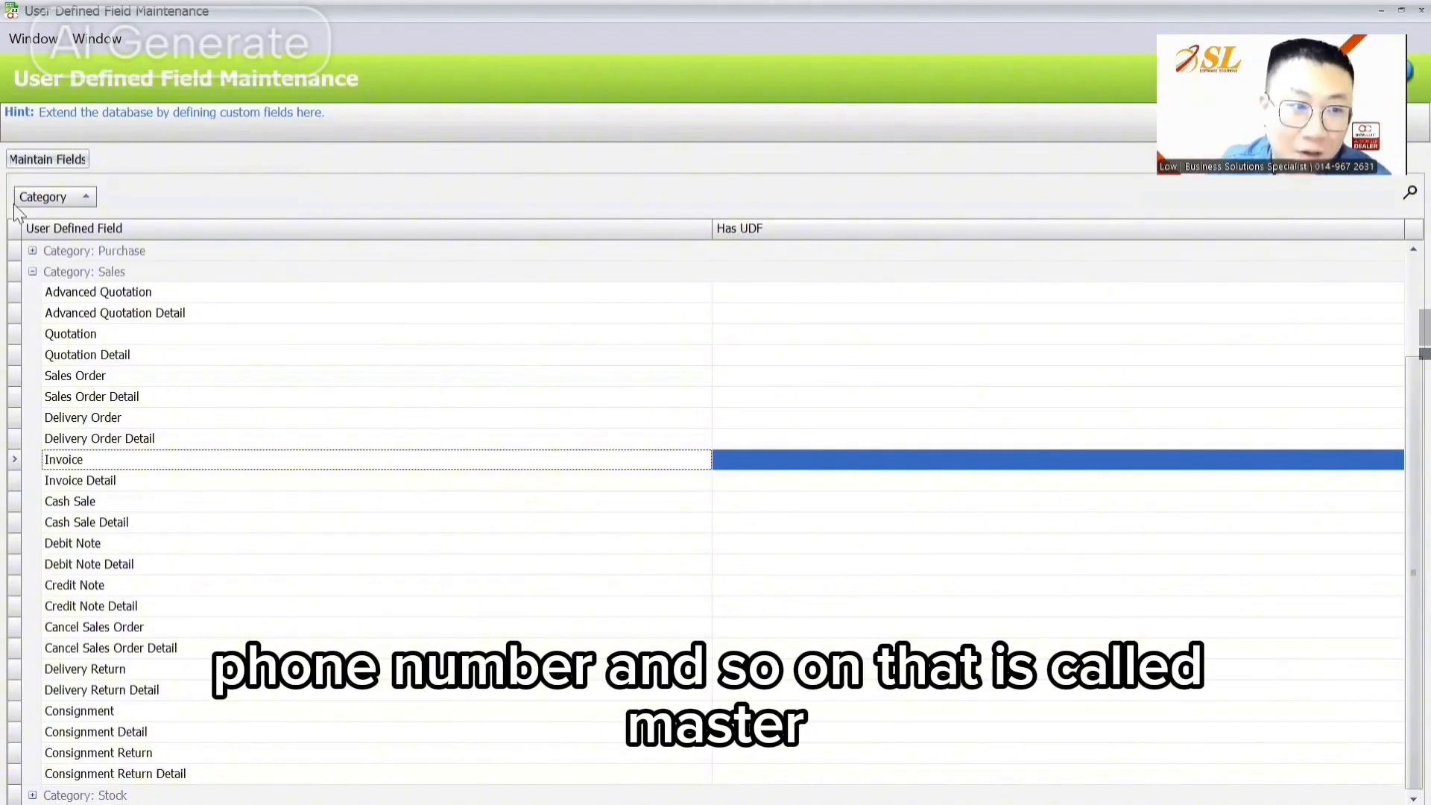
left_click(47, 159)
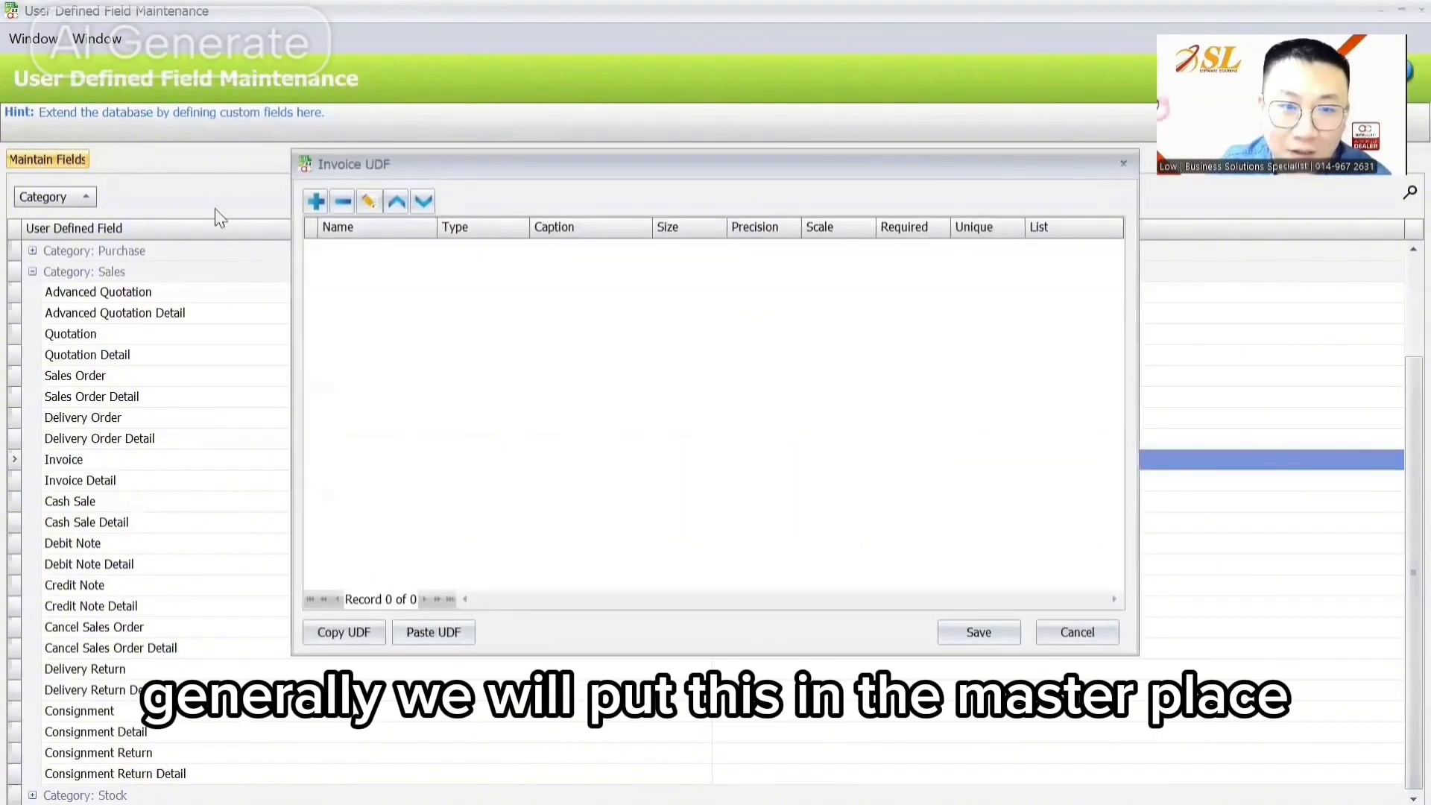
Step: Paste the copied BankAcc field into Invoice and check that Debtor shows a UDF
left_click(418, 636)
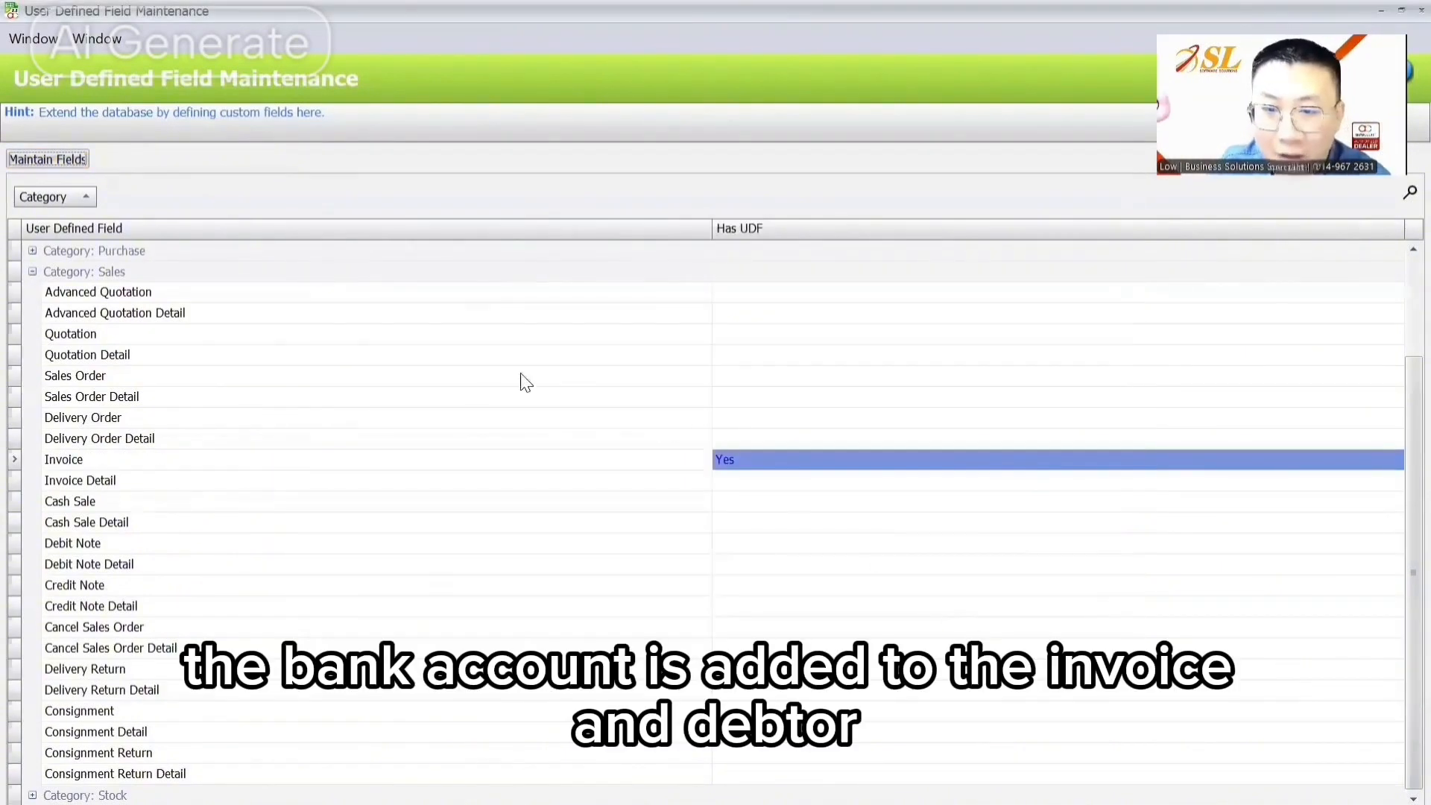
scroll(194, 451, "up", 2)
left_click(34, 399)
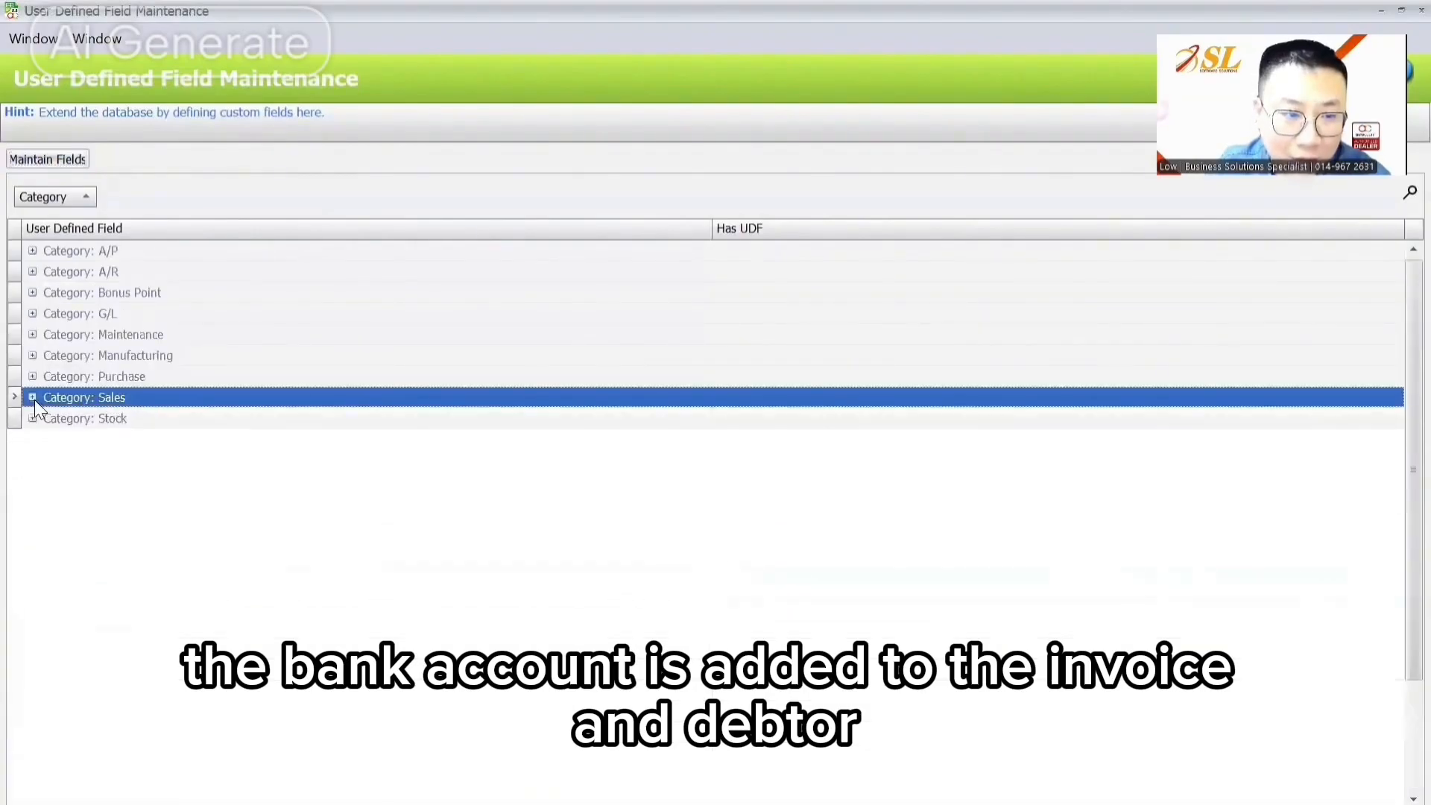
left_click(34, 400)
left_click(116, 588)
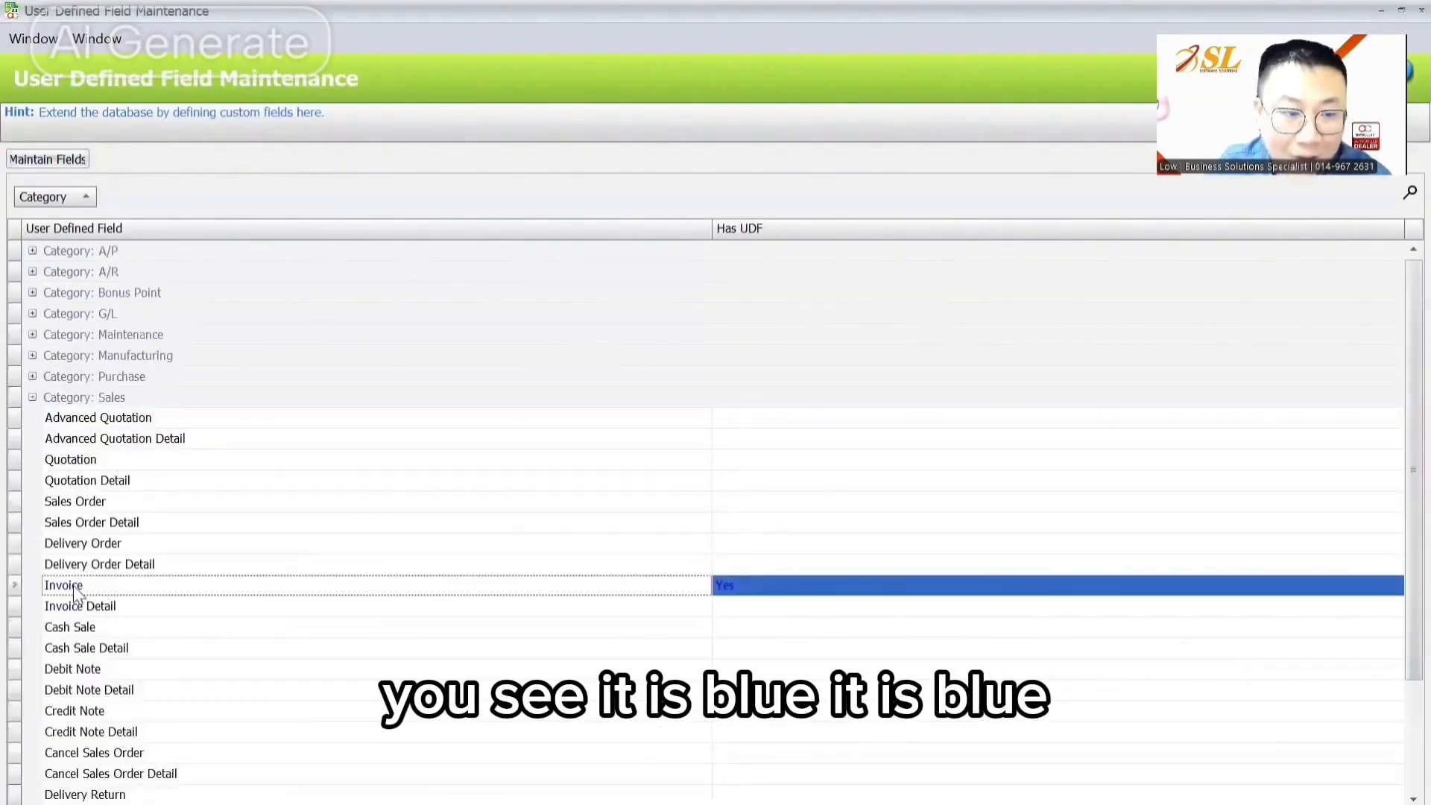
left_click(32, 398)
left_click(33, 334)
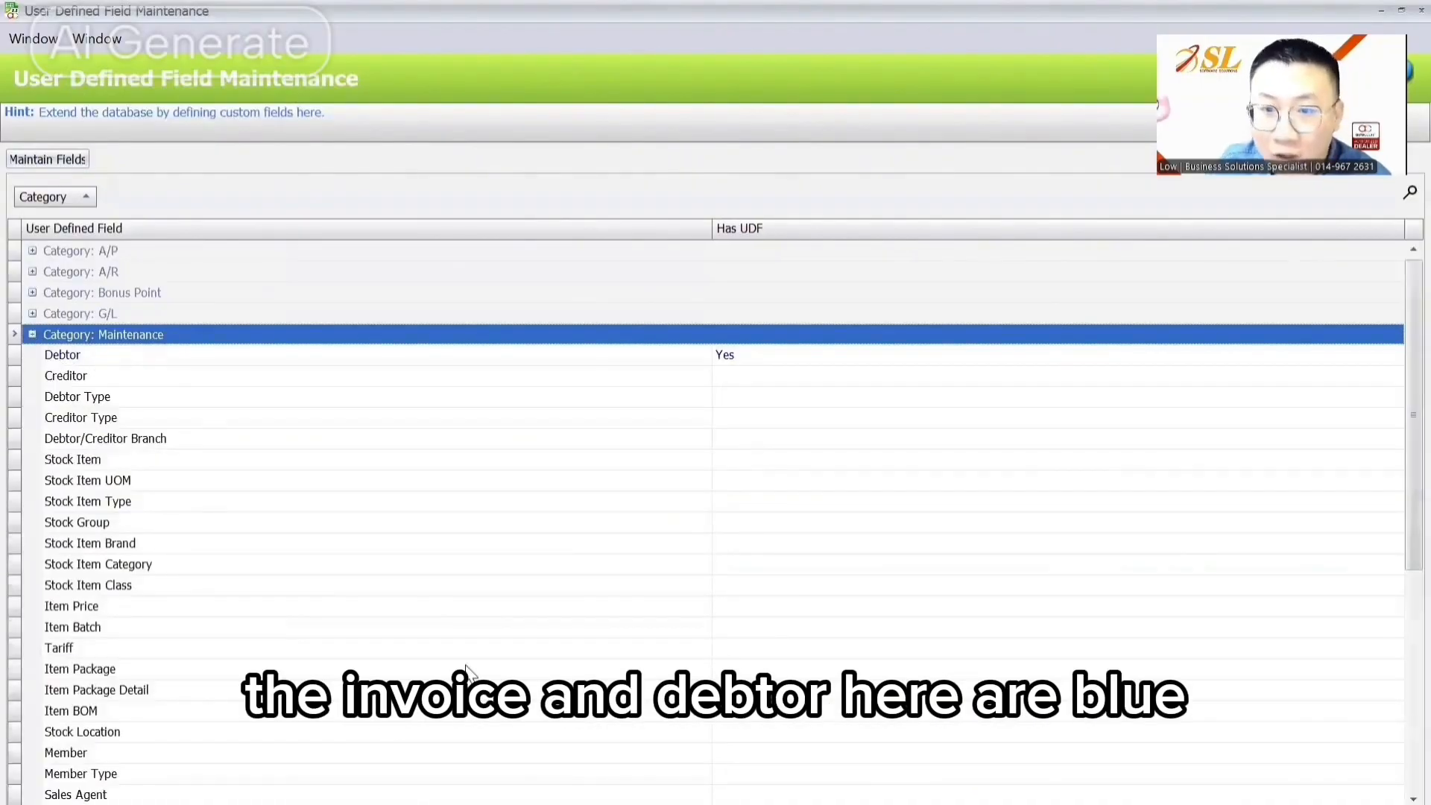
Step: Close the User Defined Field Maintenance window
key("alt+Tab")
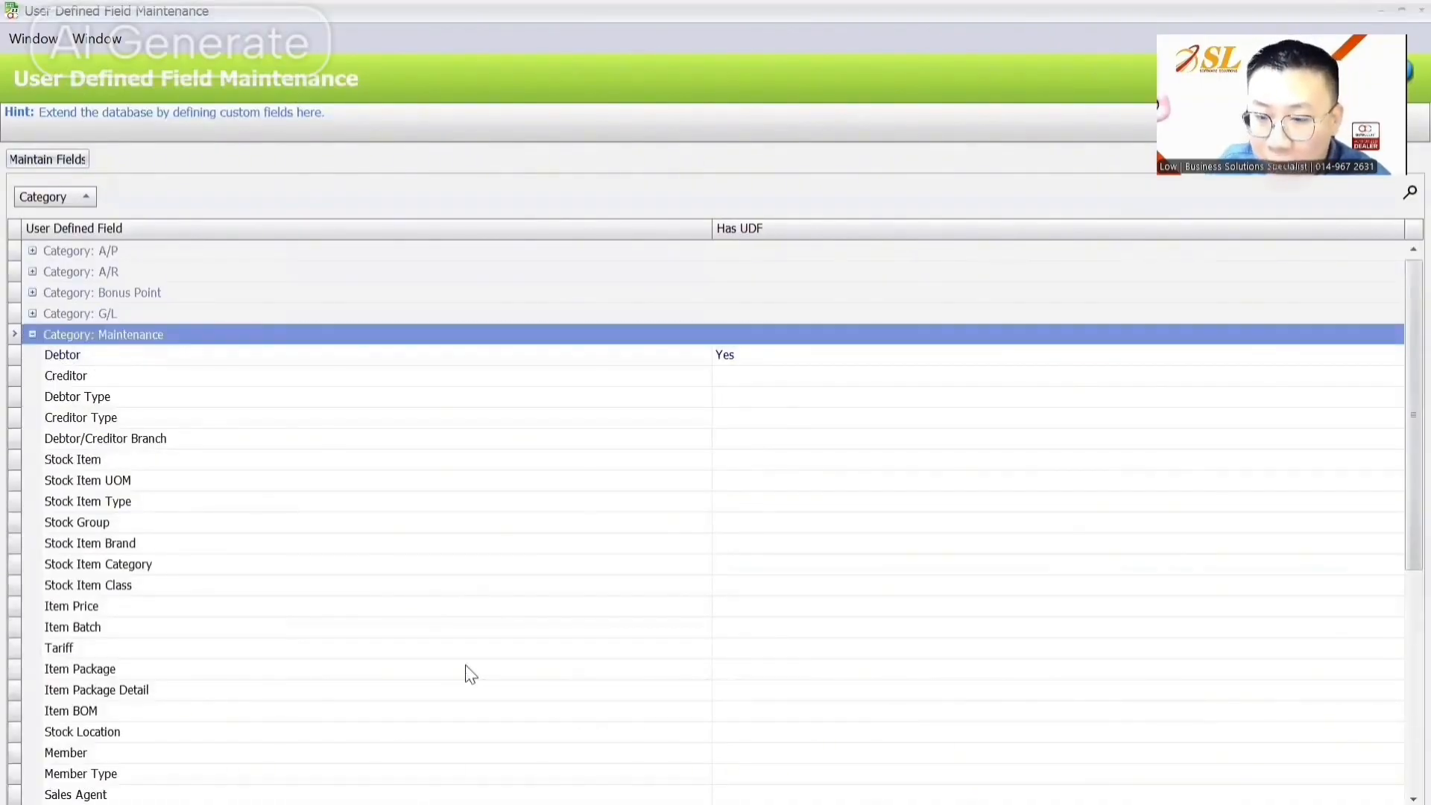
mouse_move(951, 800)
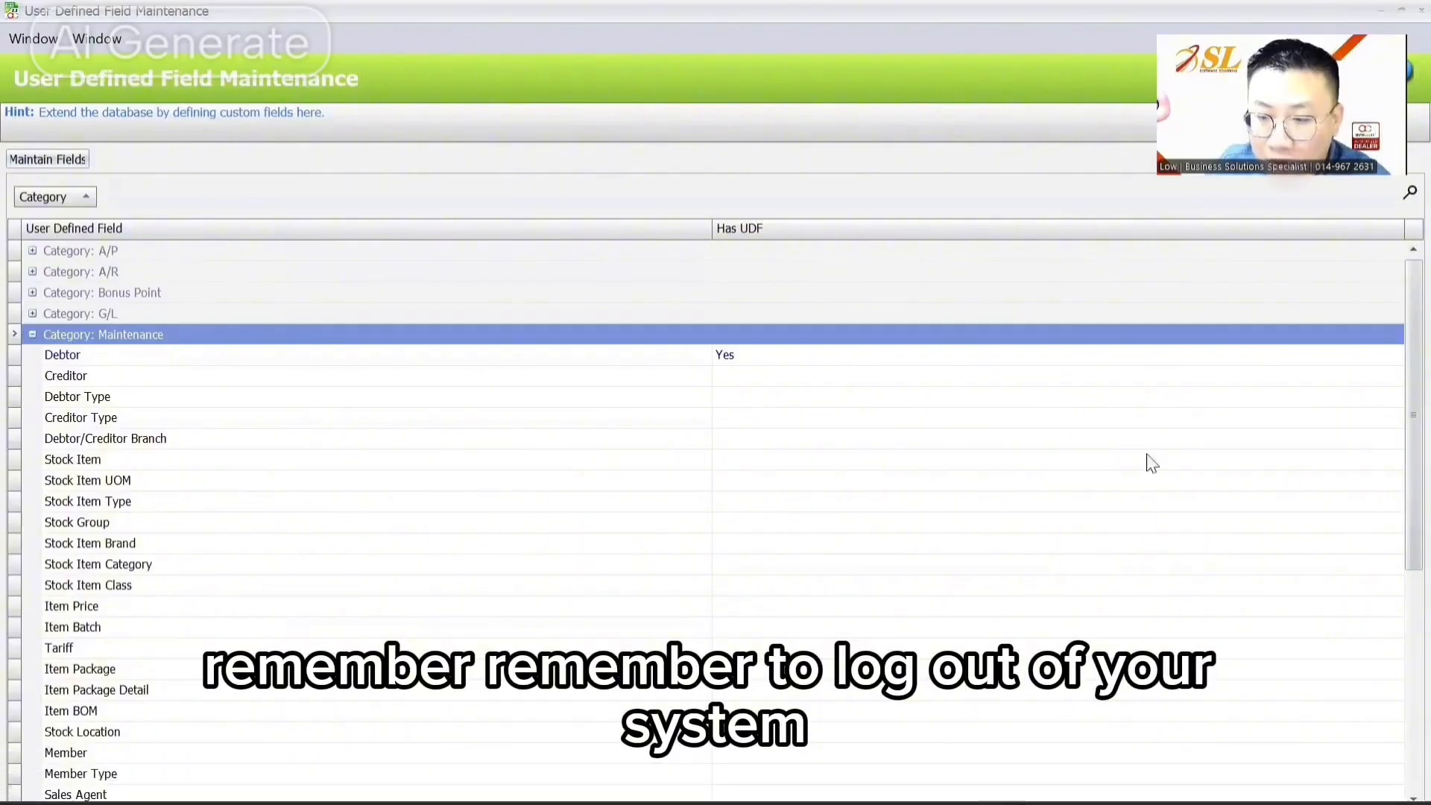
left_click(1422, 11)
Step: Open debtor ABC SDN BHD from Debtor Maintenance for editing and view its BankAcc field
left_click(96, 40)
left_click(141, 68)
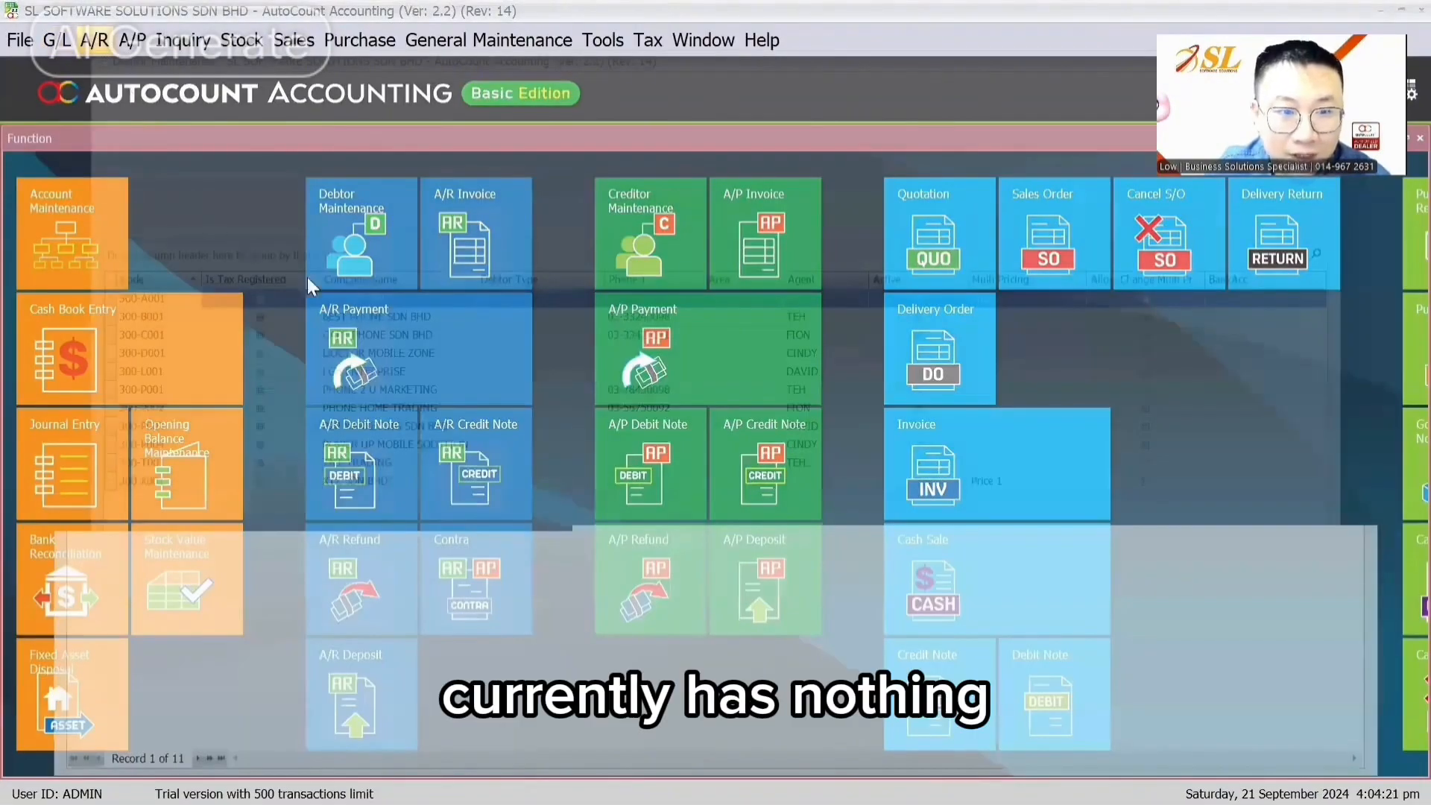
left_click(157, 179)
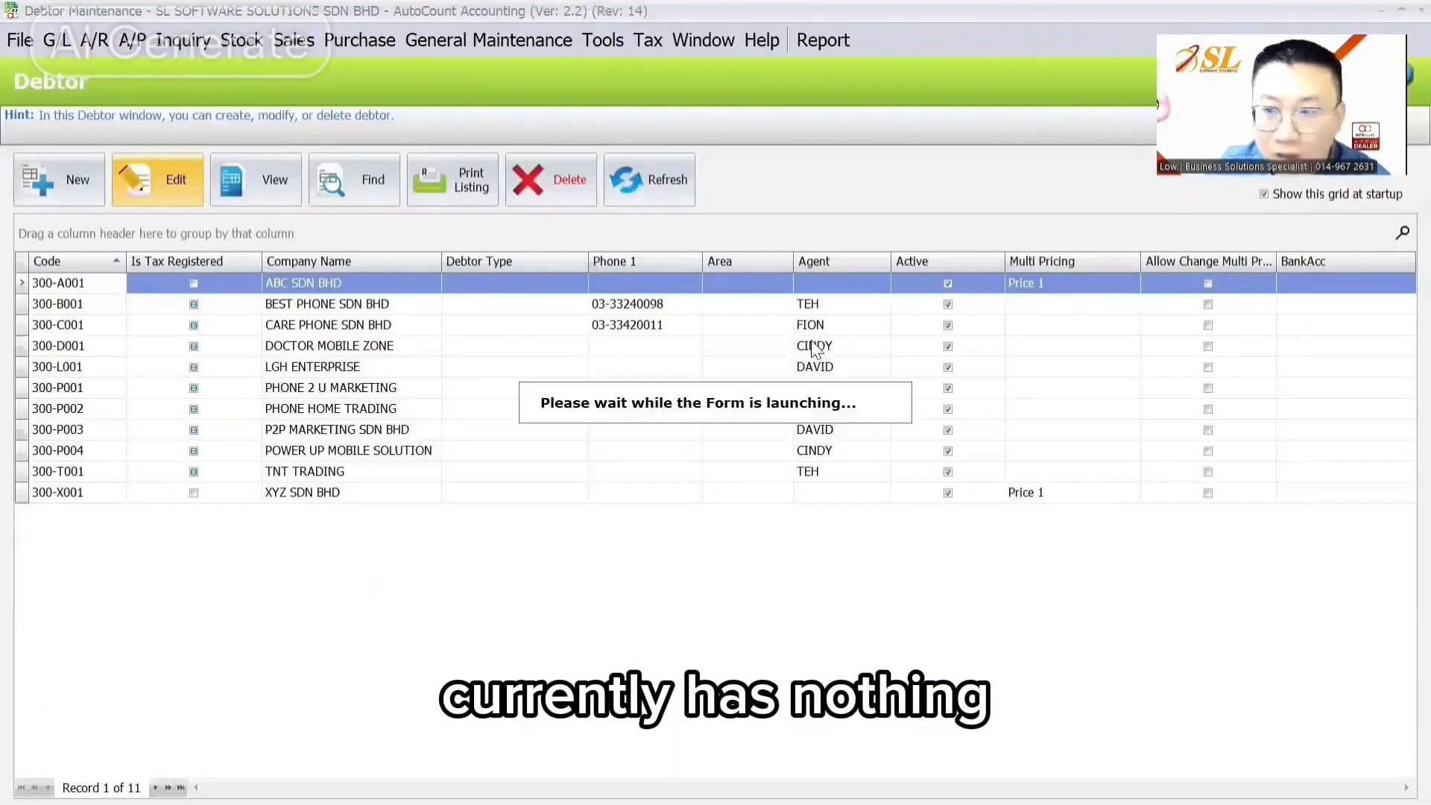
left_click(798, 211)
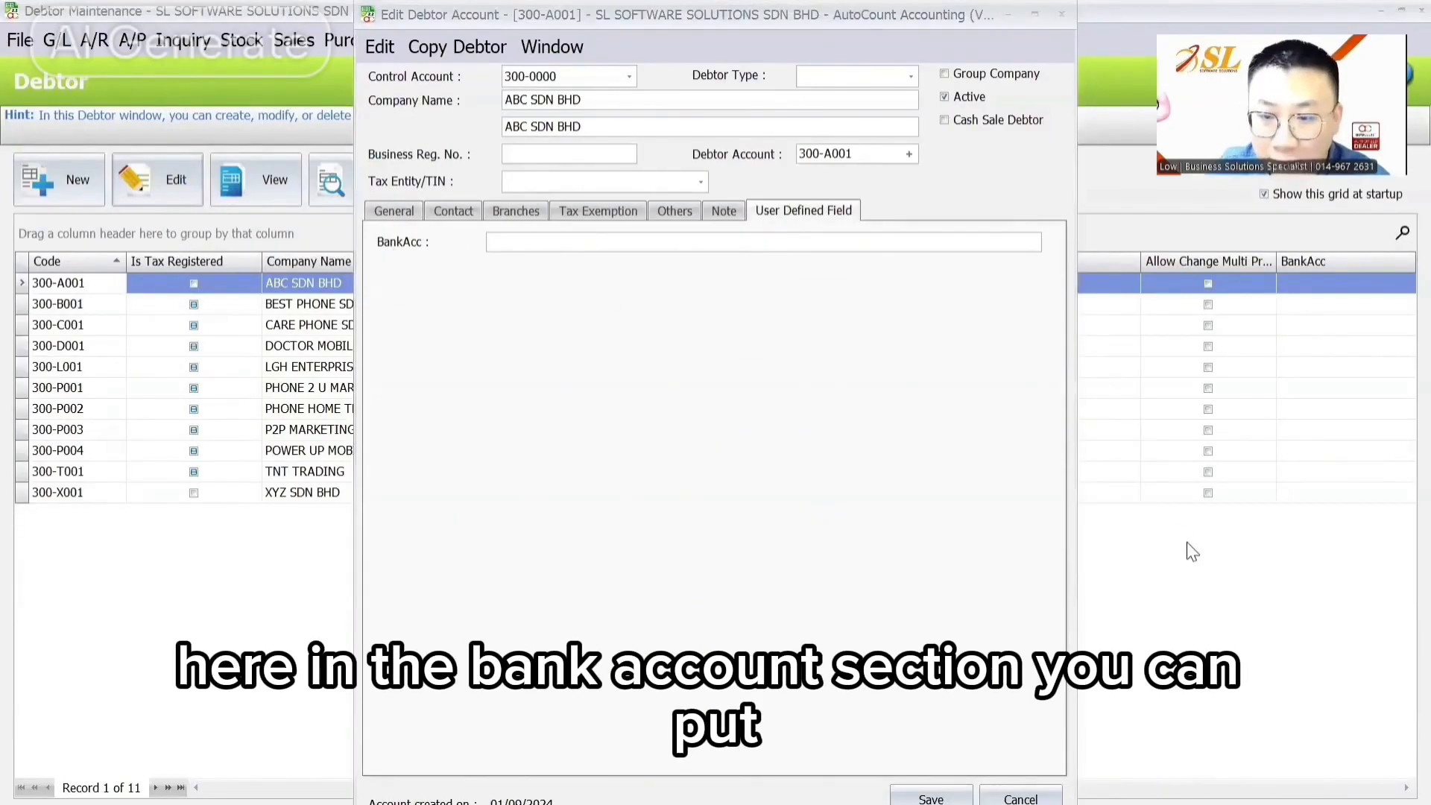
left_click(655, 243)
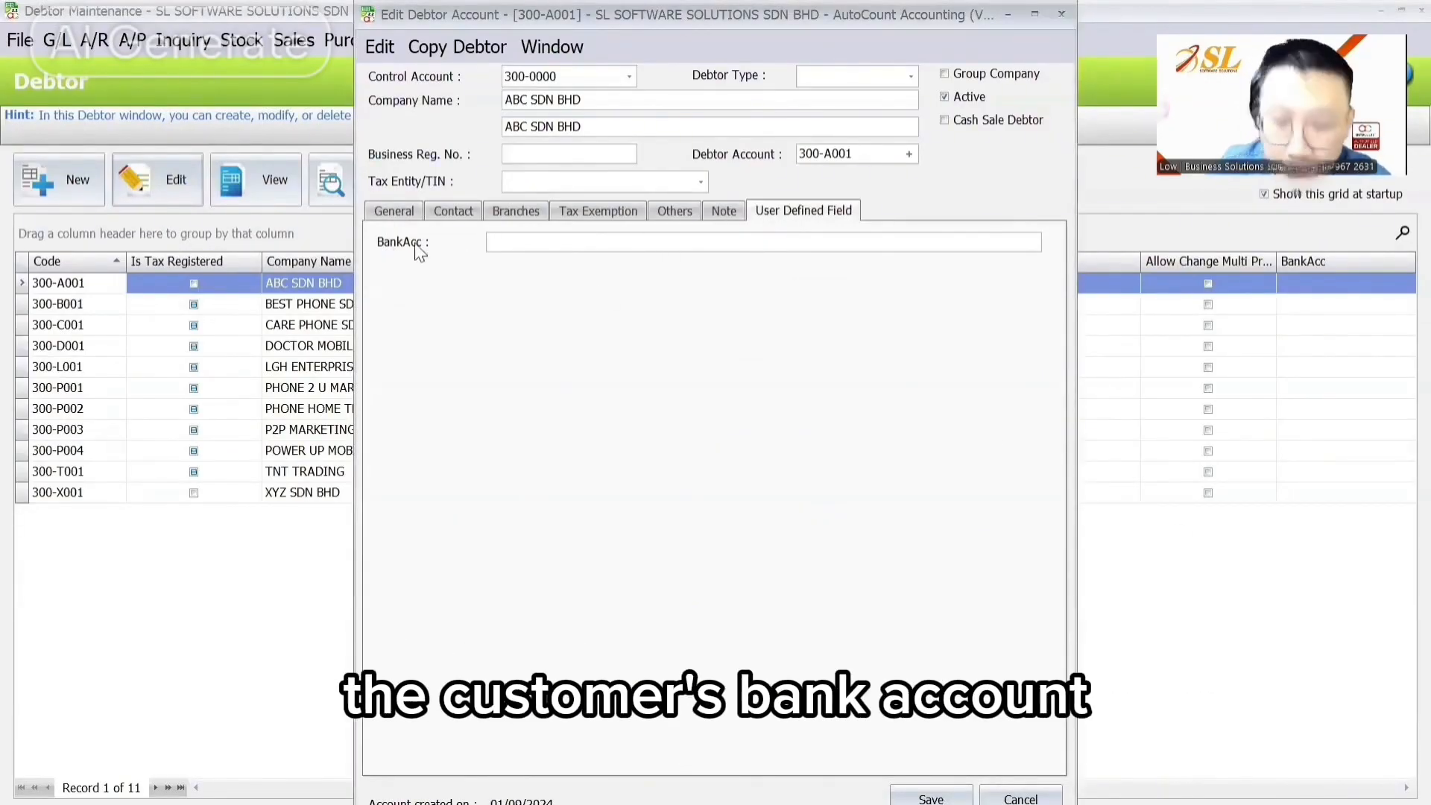
type("mbb")
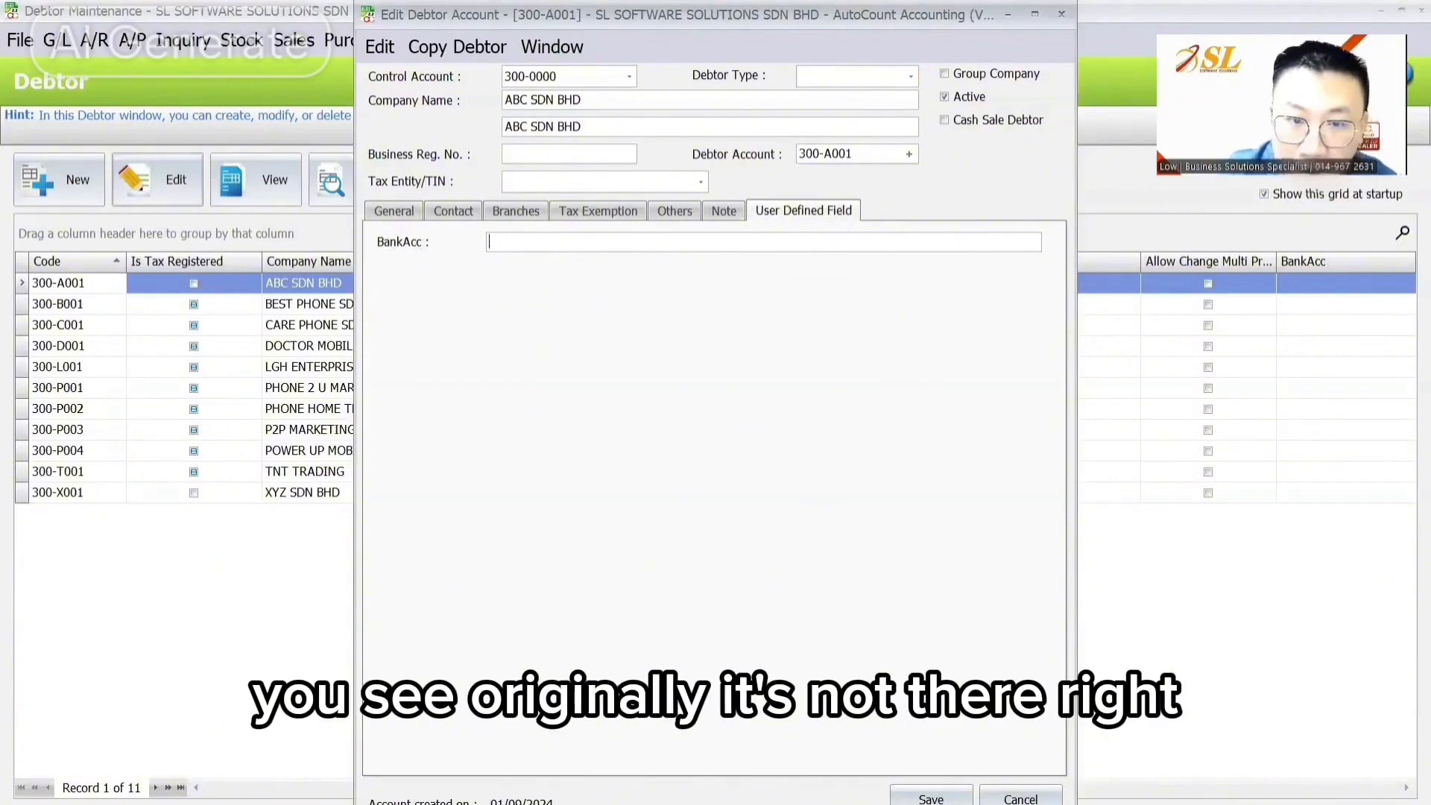
left_click(394, 211)
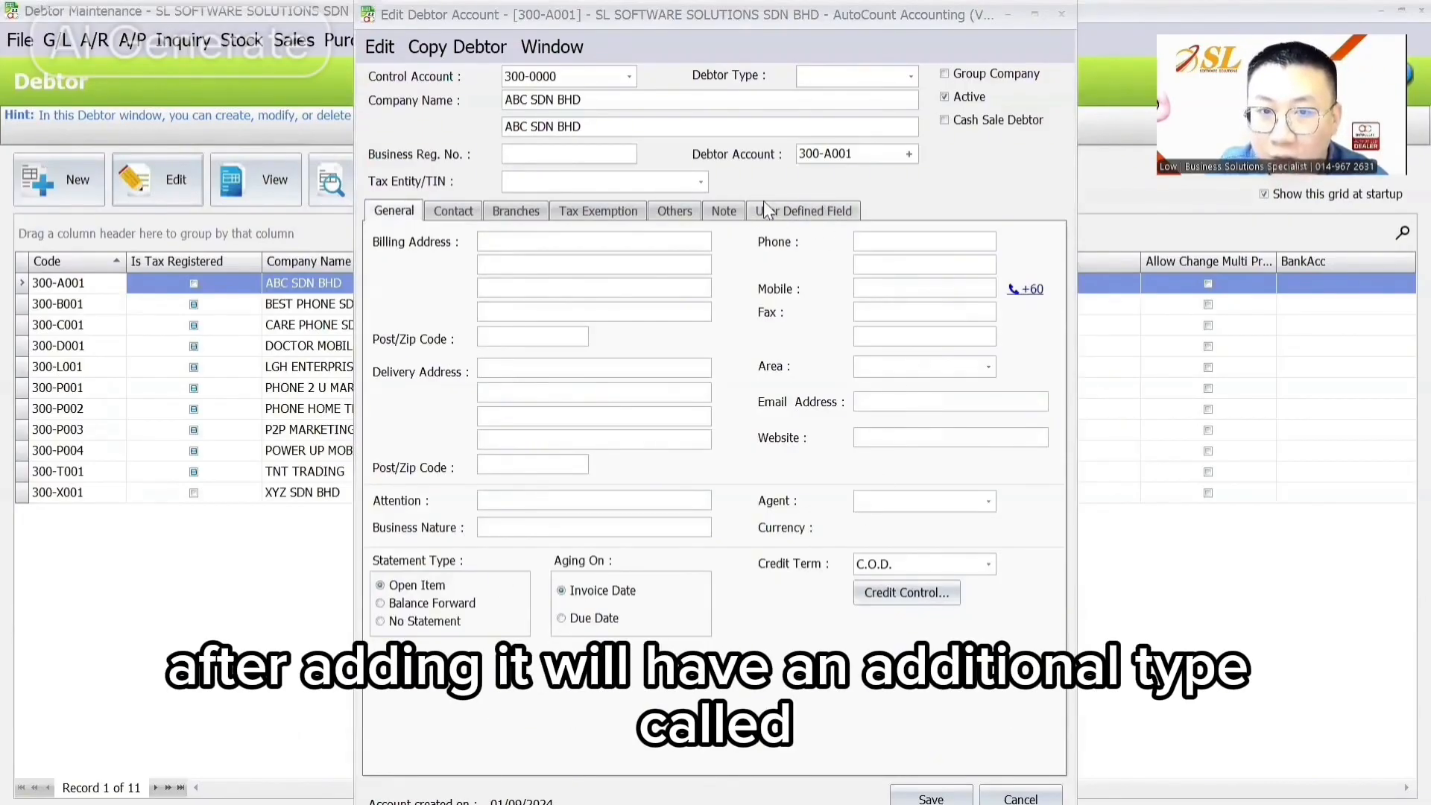
left_click(779, 212)
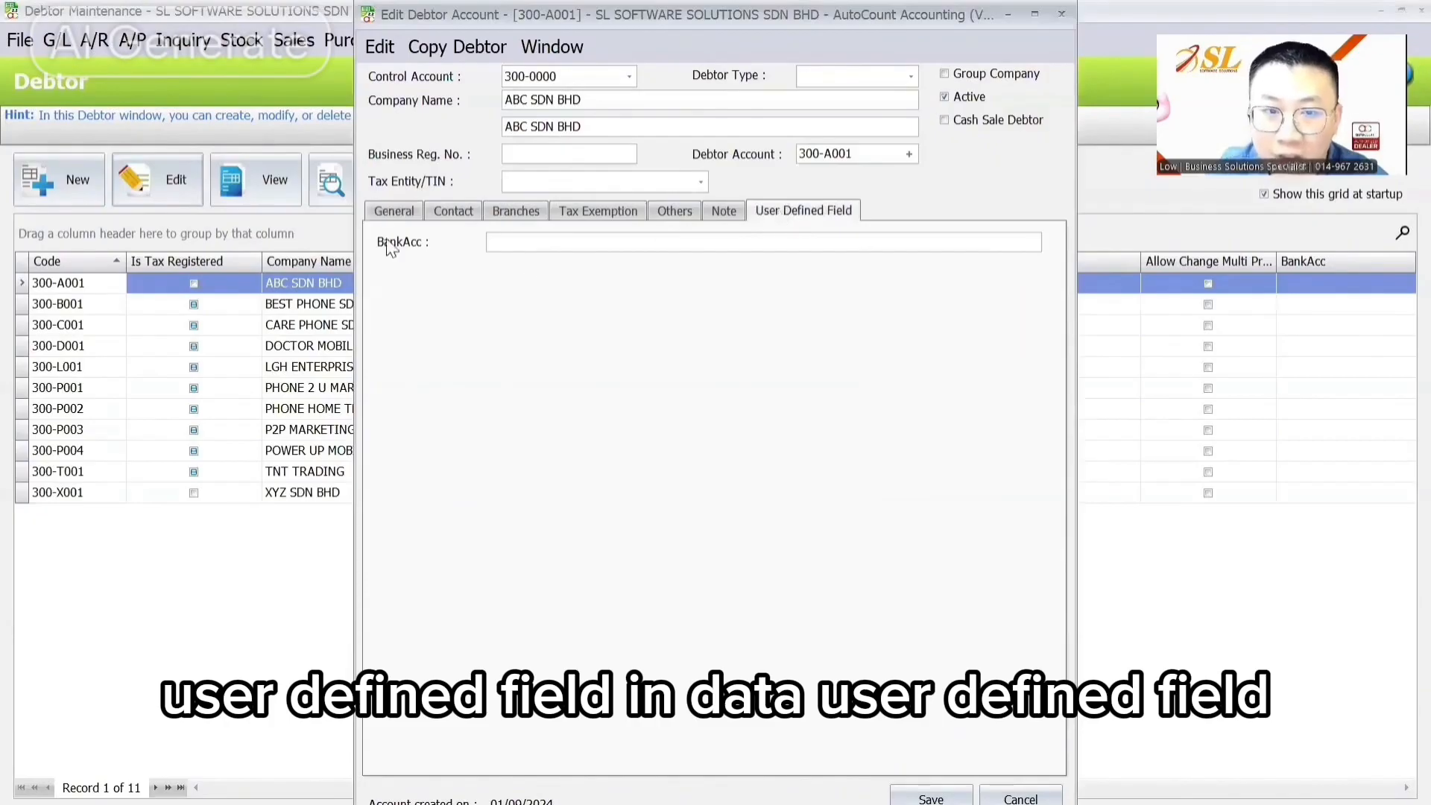
Step: Enter ABC SDN BHD's bank account number in BankAcc and save the debtor
left_click(505, 235)
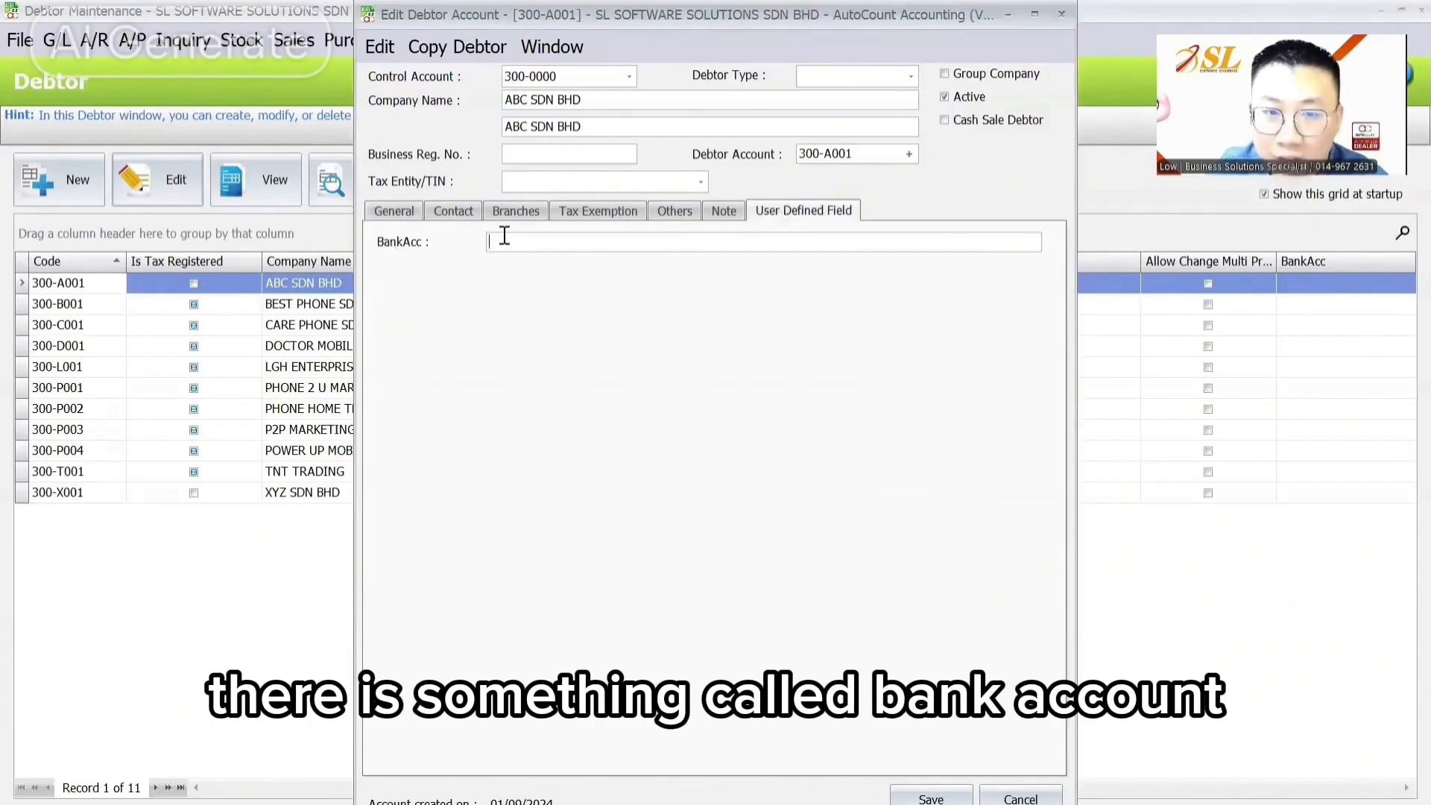
type("MBB ")
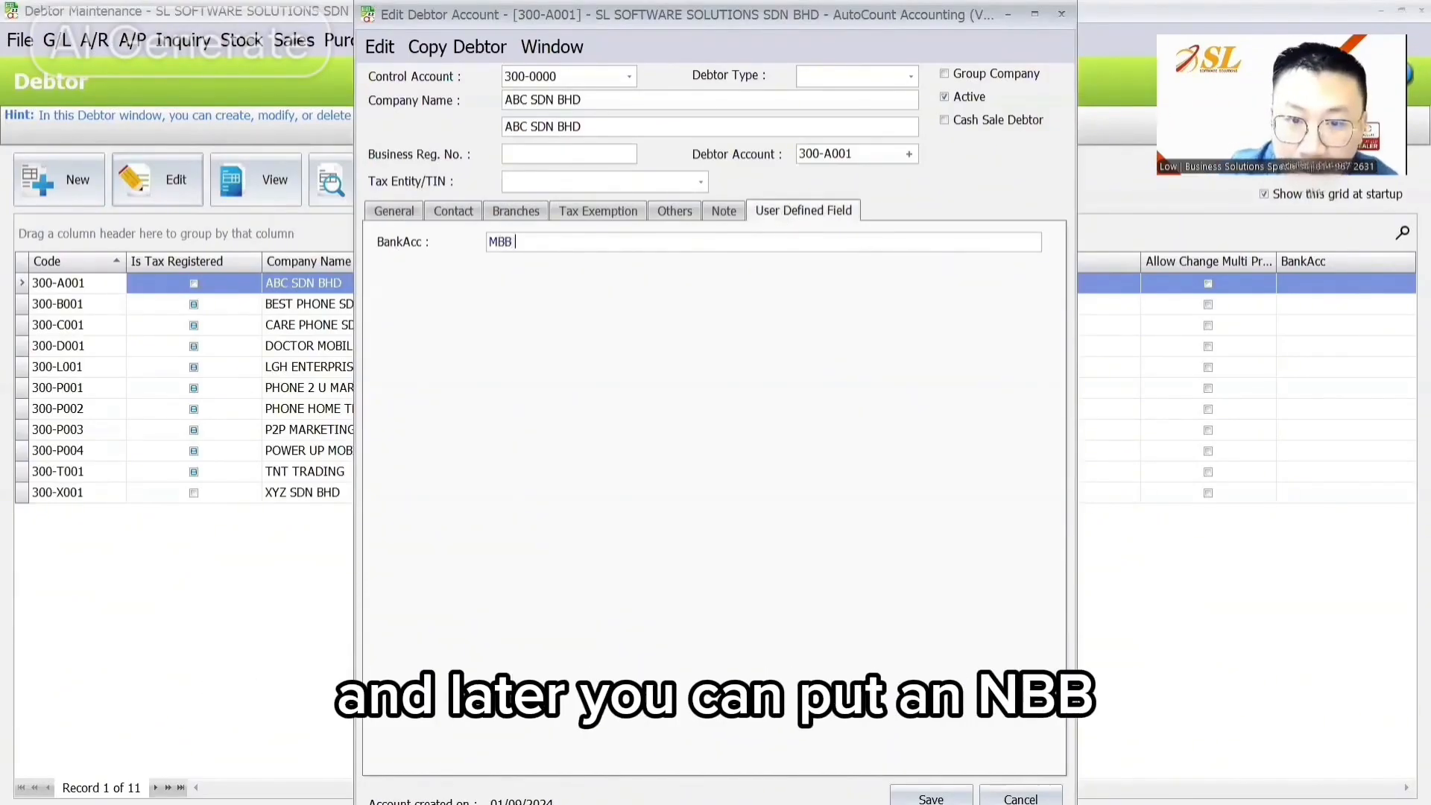
type("123465")
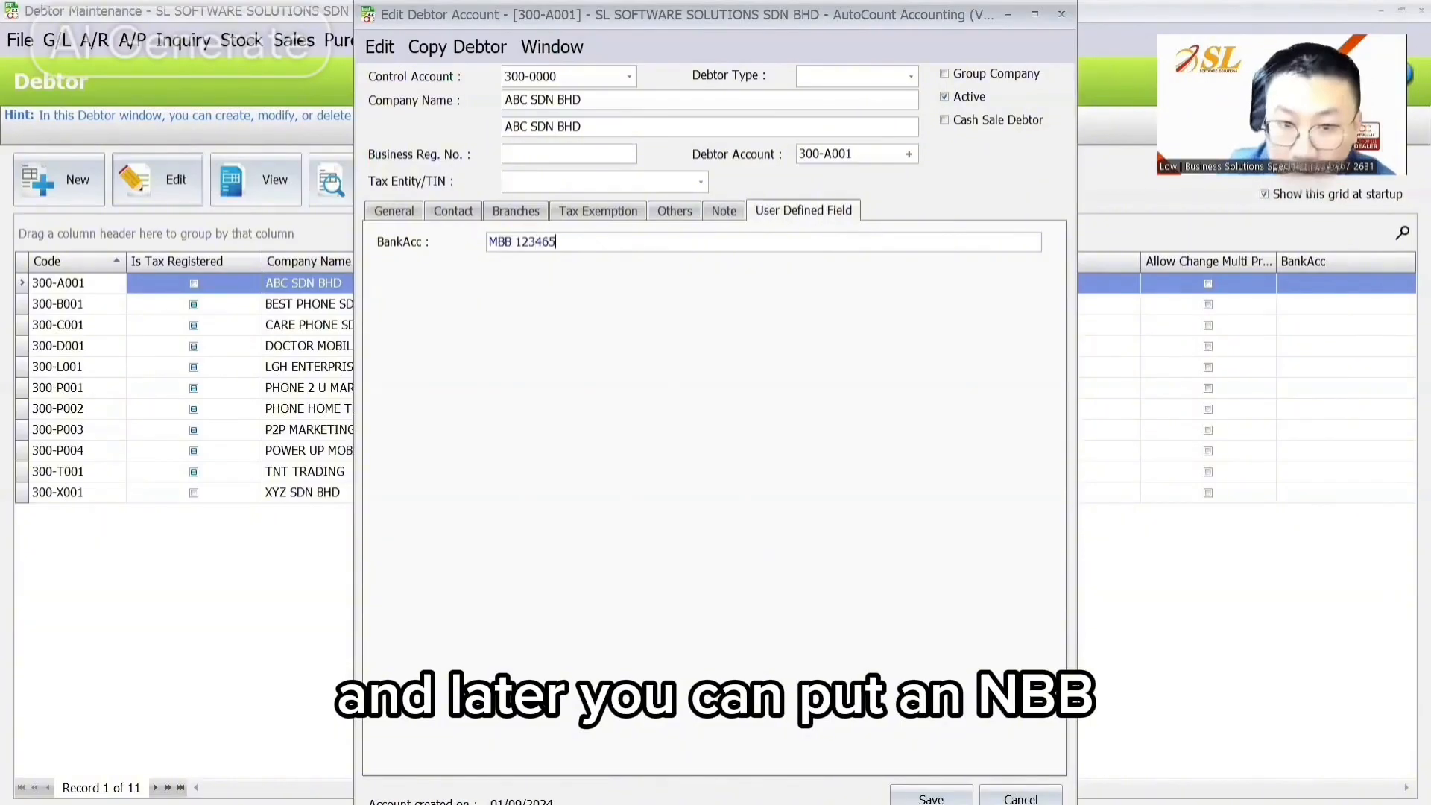
type("789")
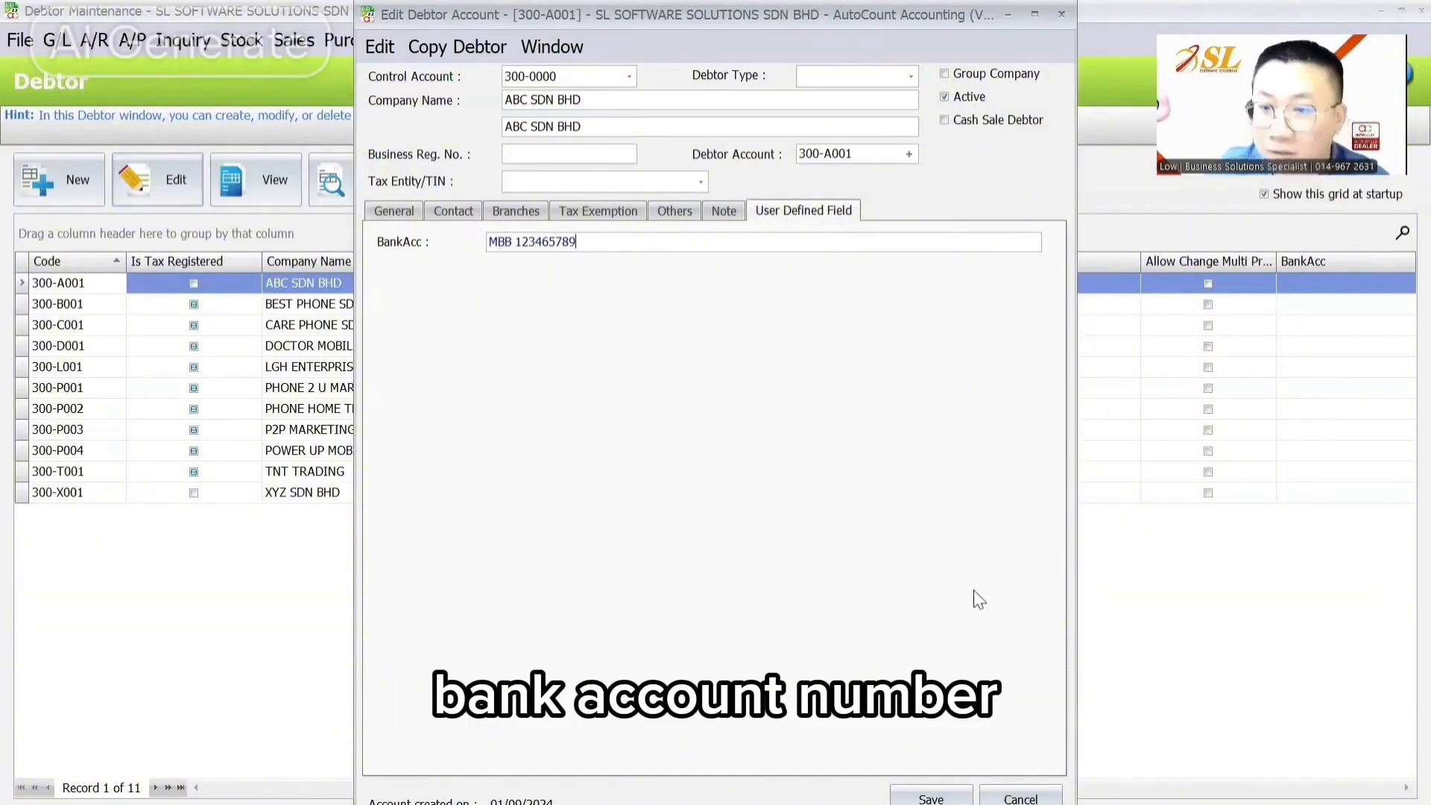
left_click(931, 800)
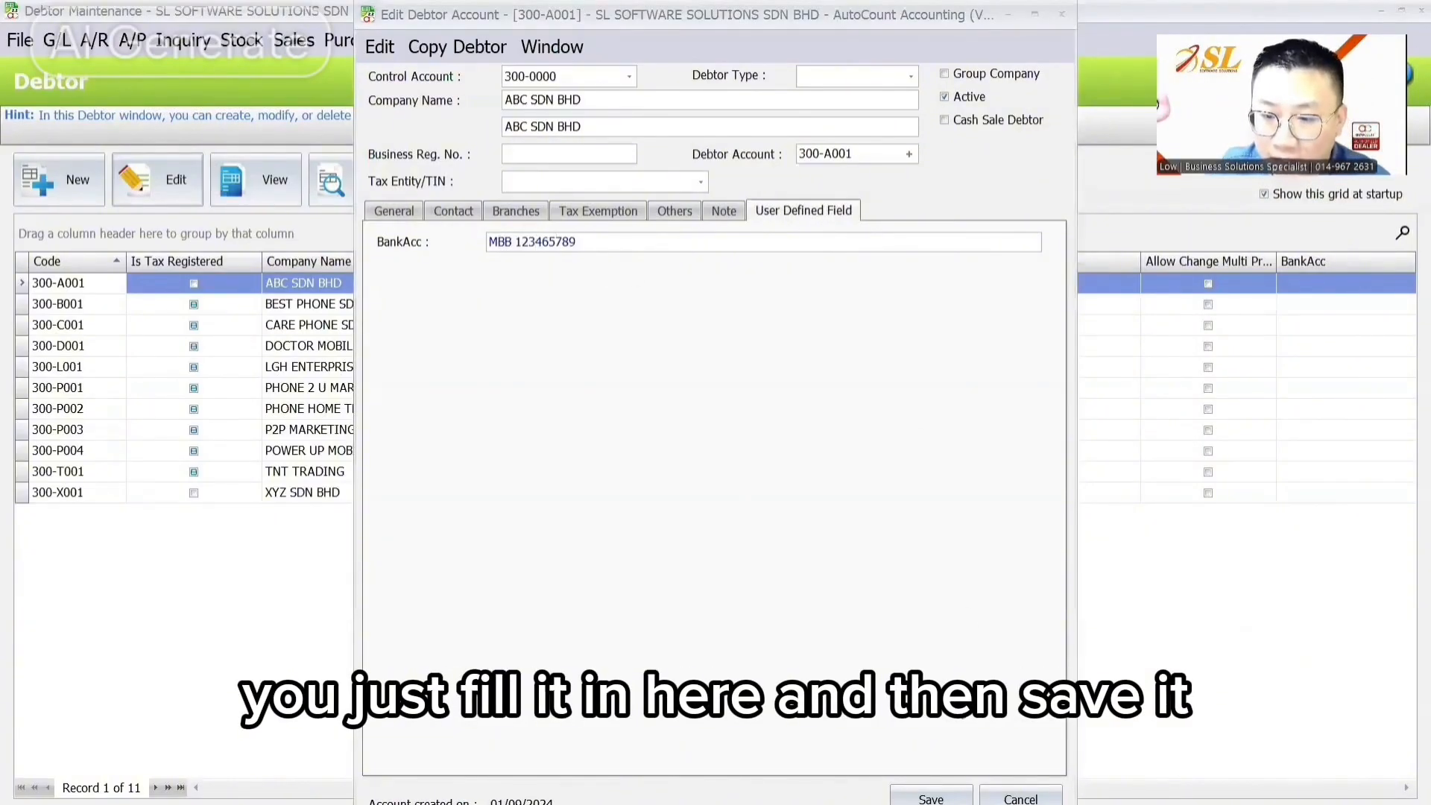
left_click(931, 799)
left_click(469, 285)
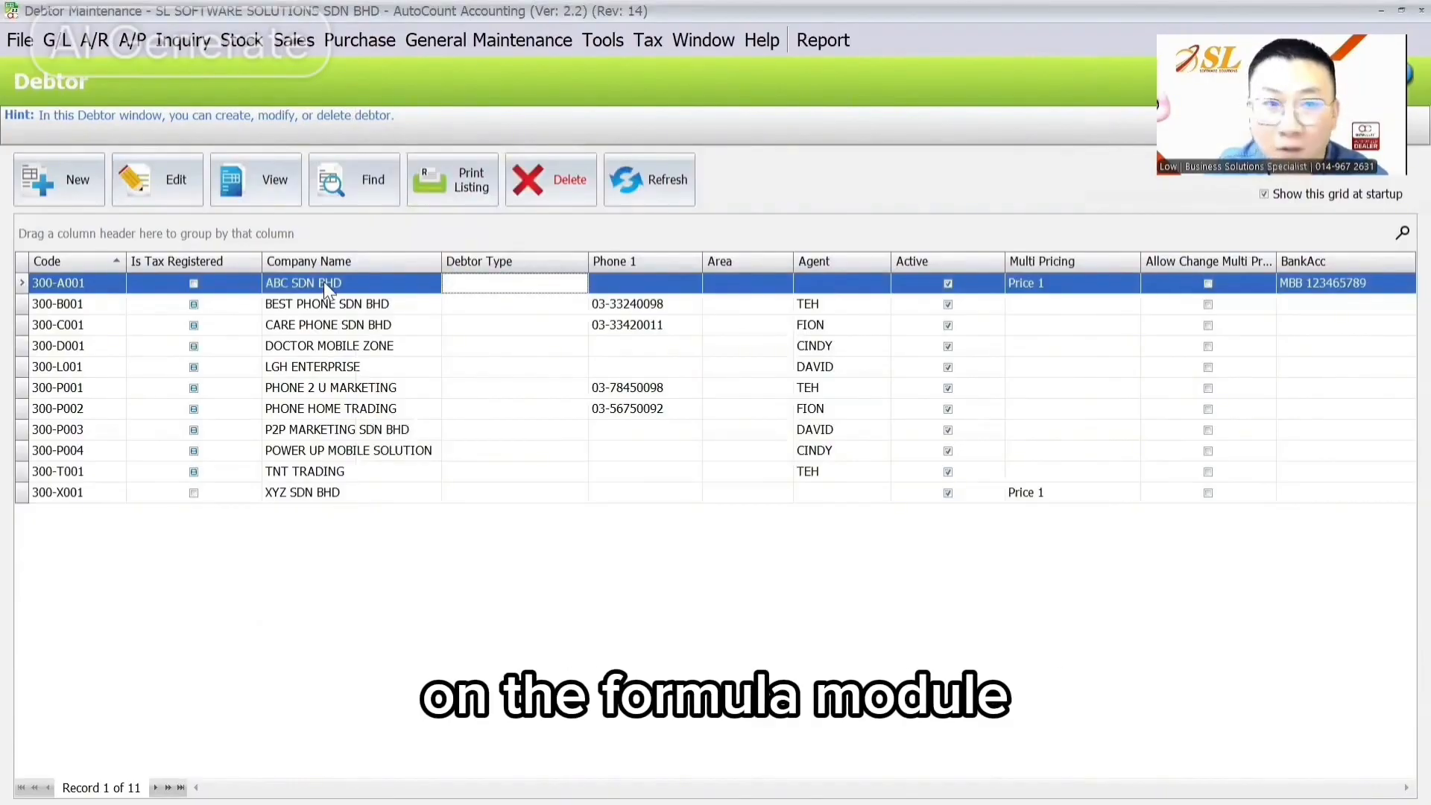
Step: Start a new invoice for ABC SDN BHD, check its BankAcc field, then discard it
left_click(294, 40)
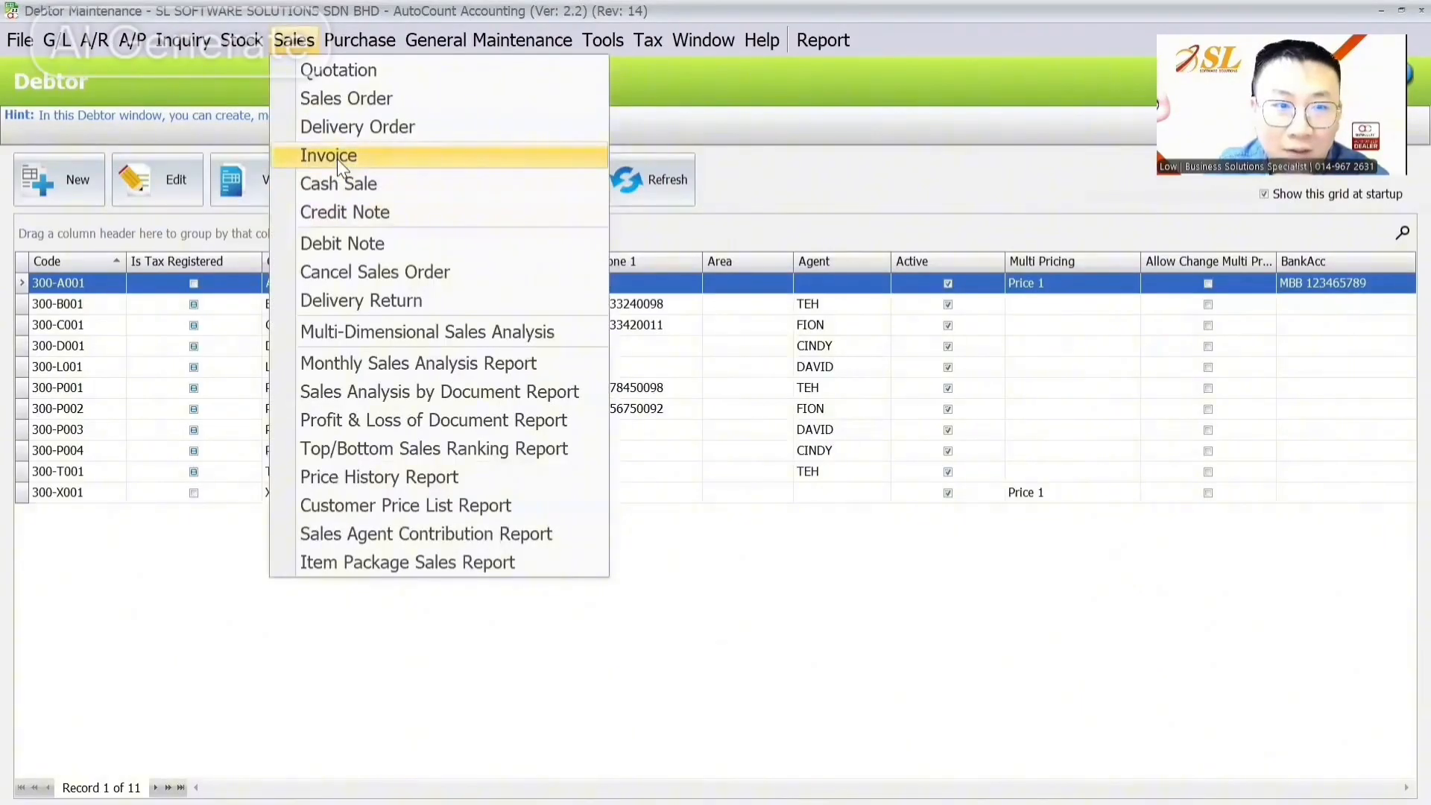
left_click(337, 159)
left_click(62, 182)
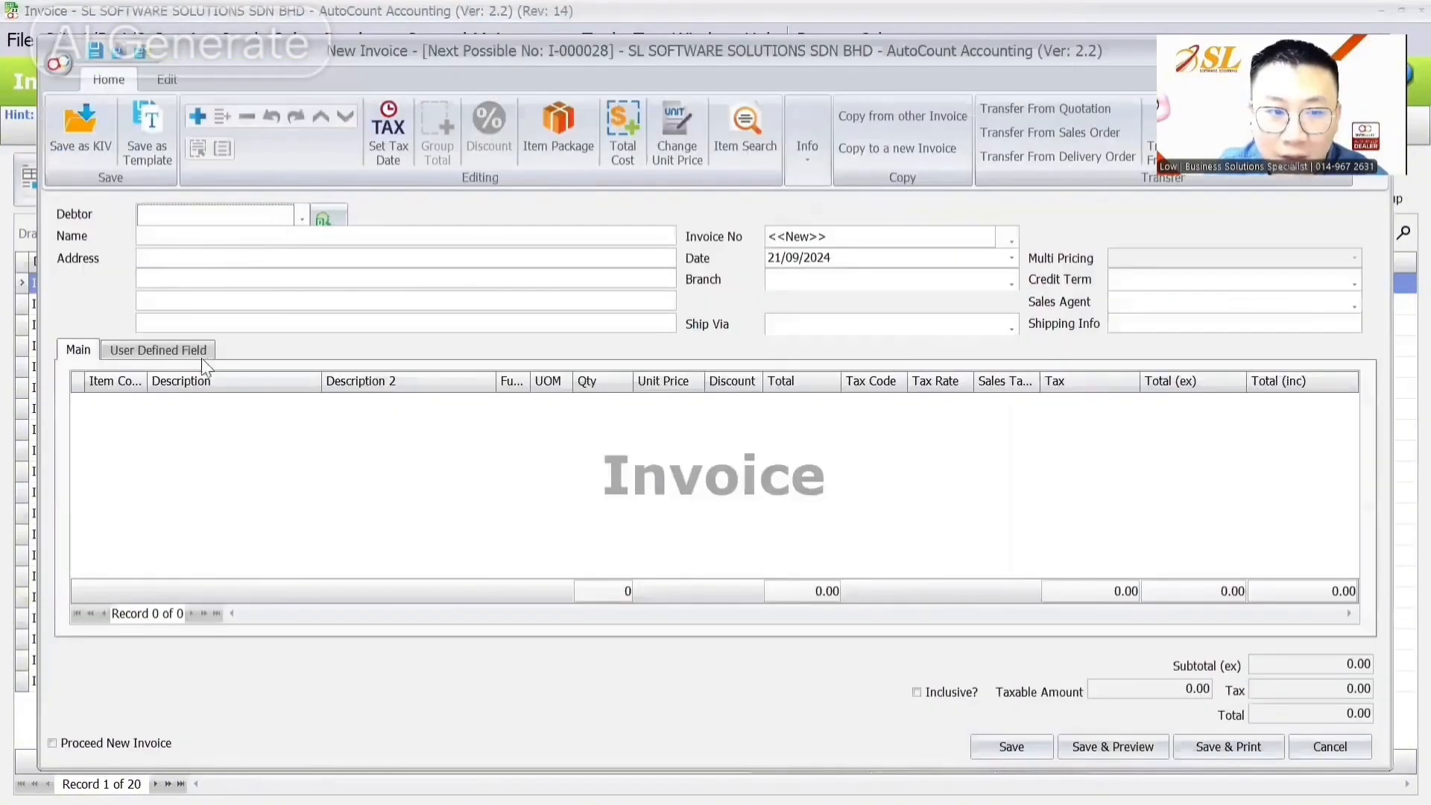
left_click(158, 349)
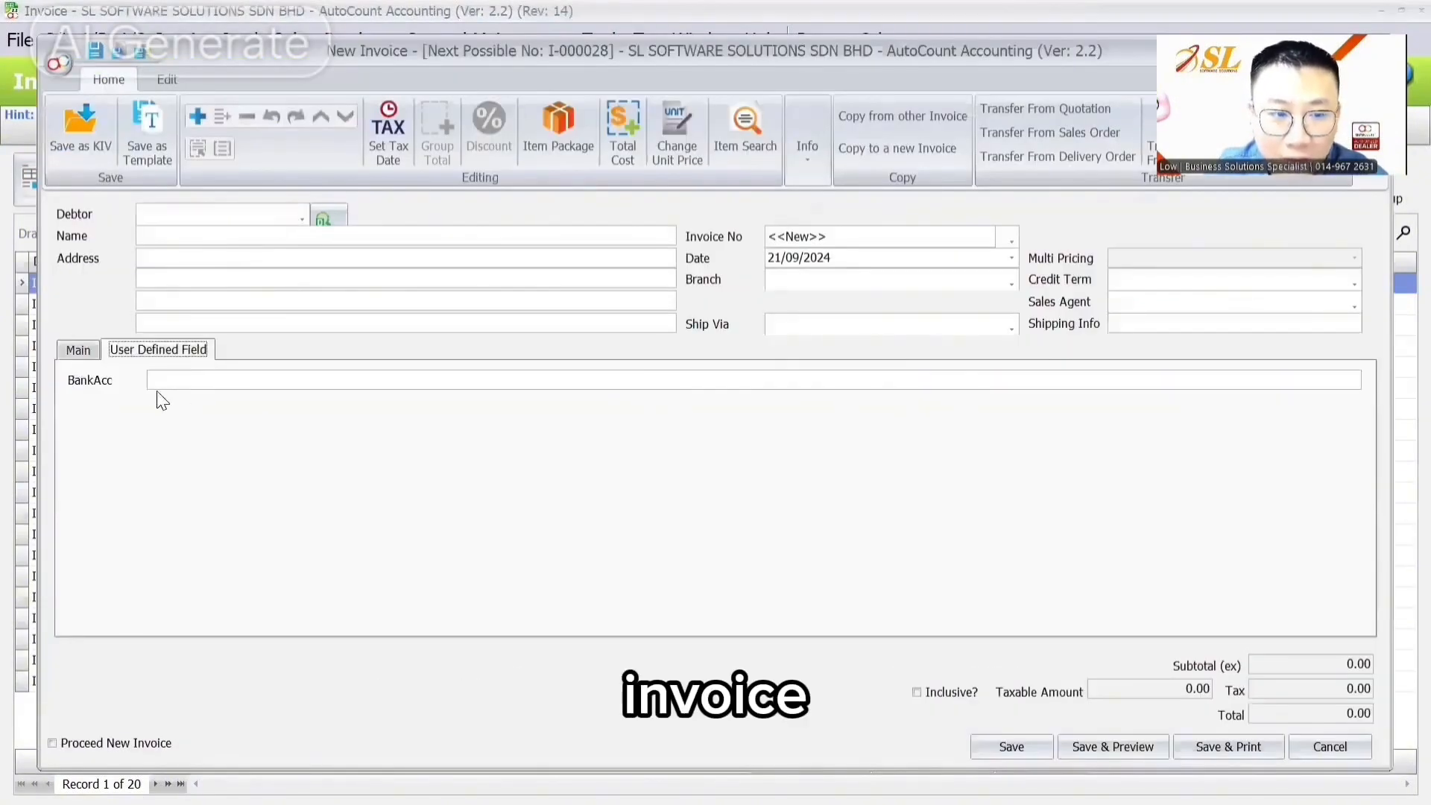
left_click(75, 350)
left_click(223, 217)
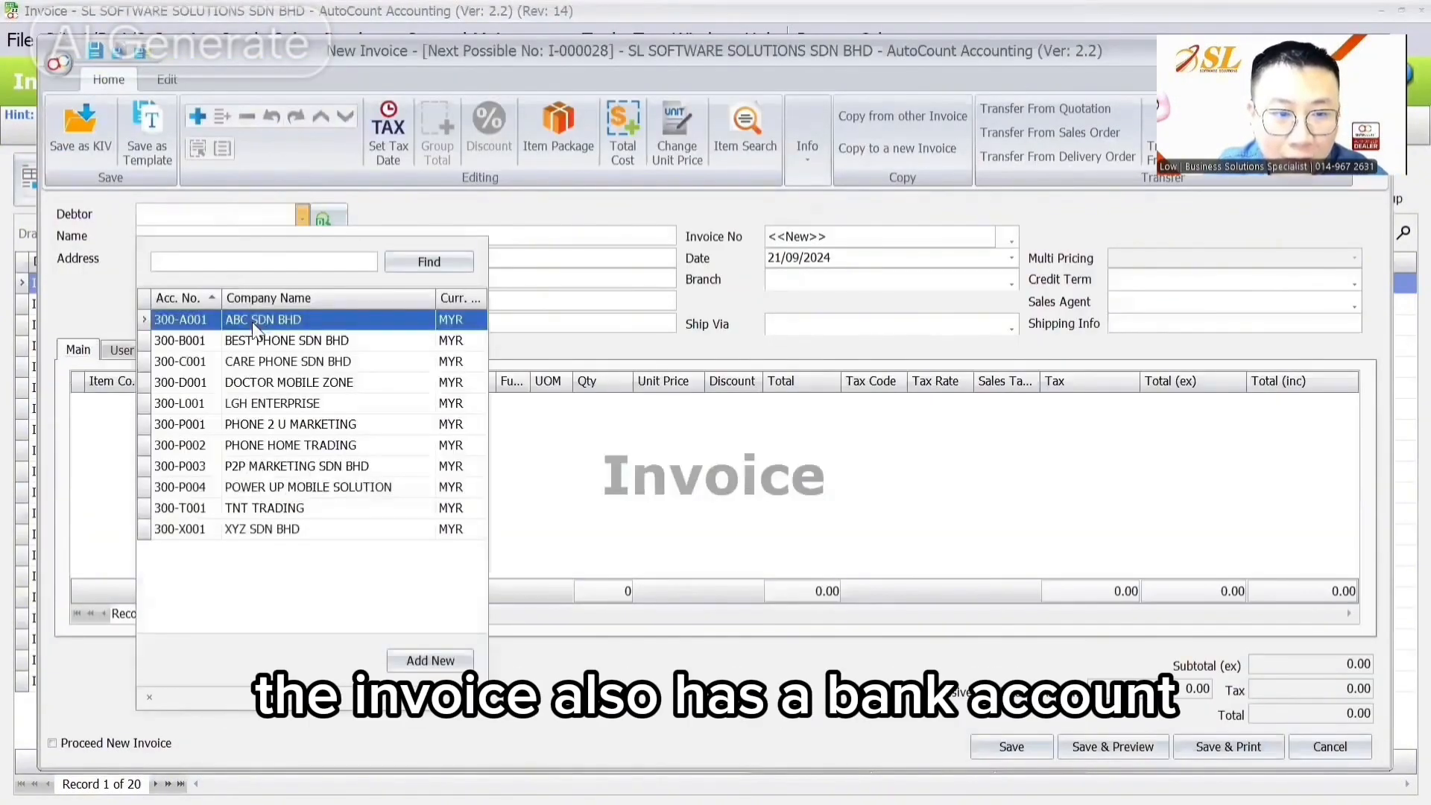
left_click(191, 323)
left_click(185, 348)
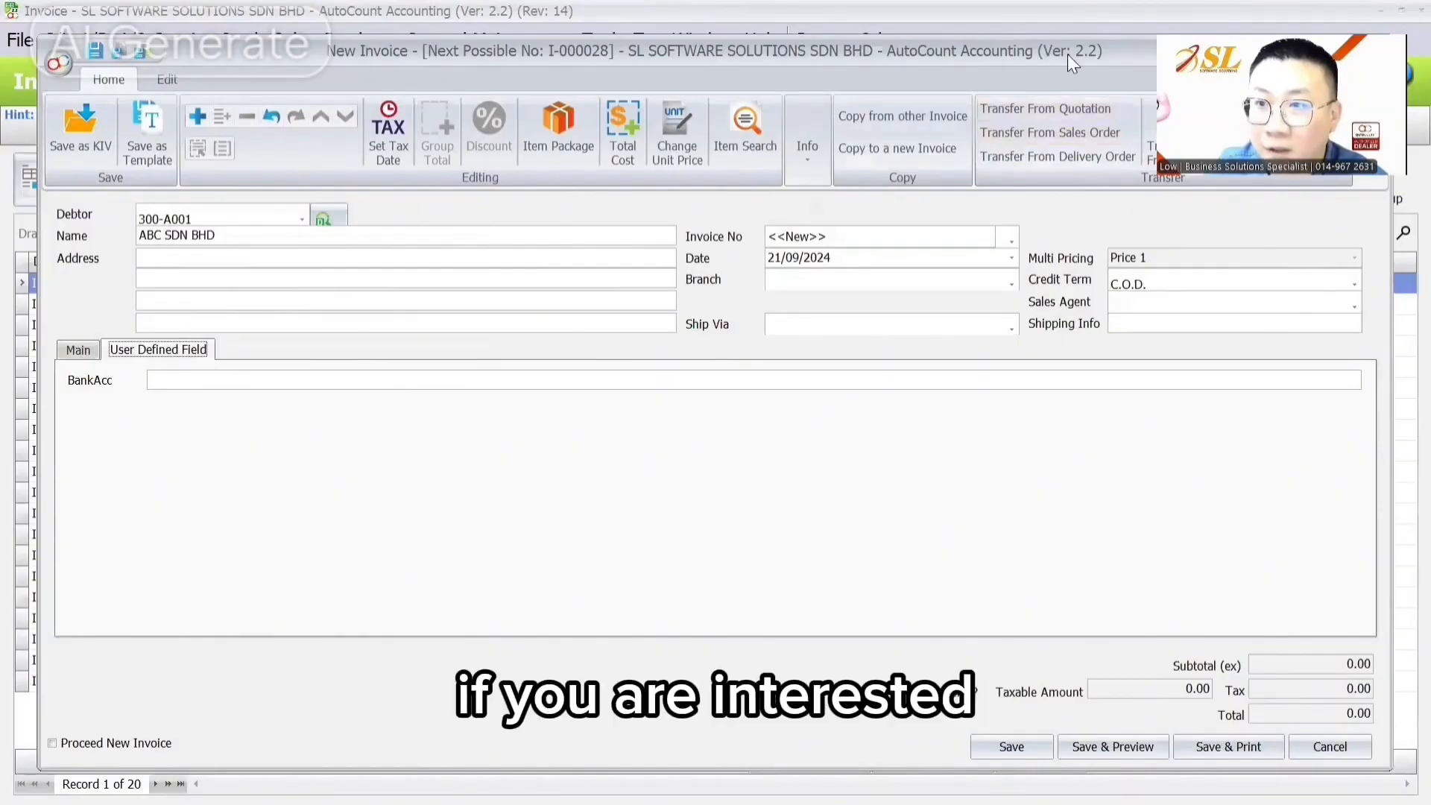
left_click_drag(1067, 53, 847, 174)
left_click(1153, 172)
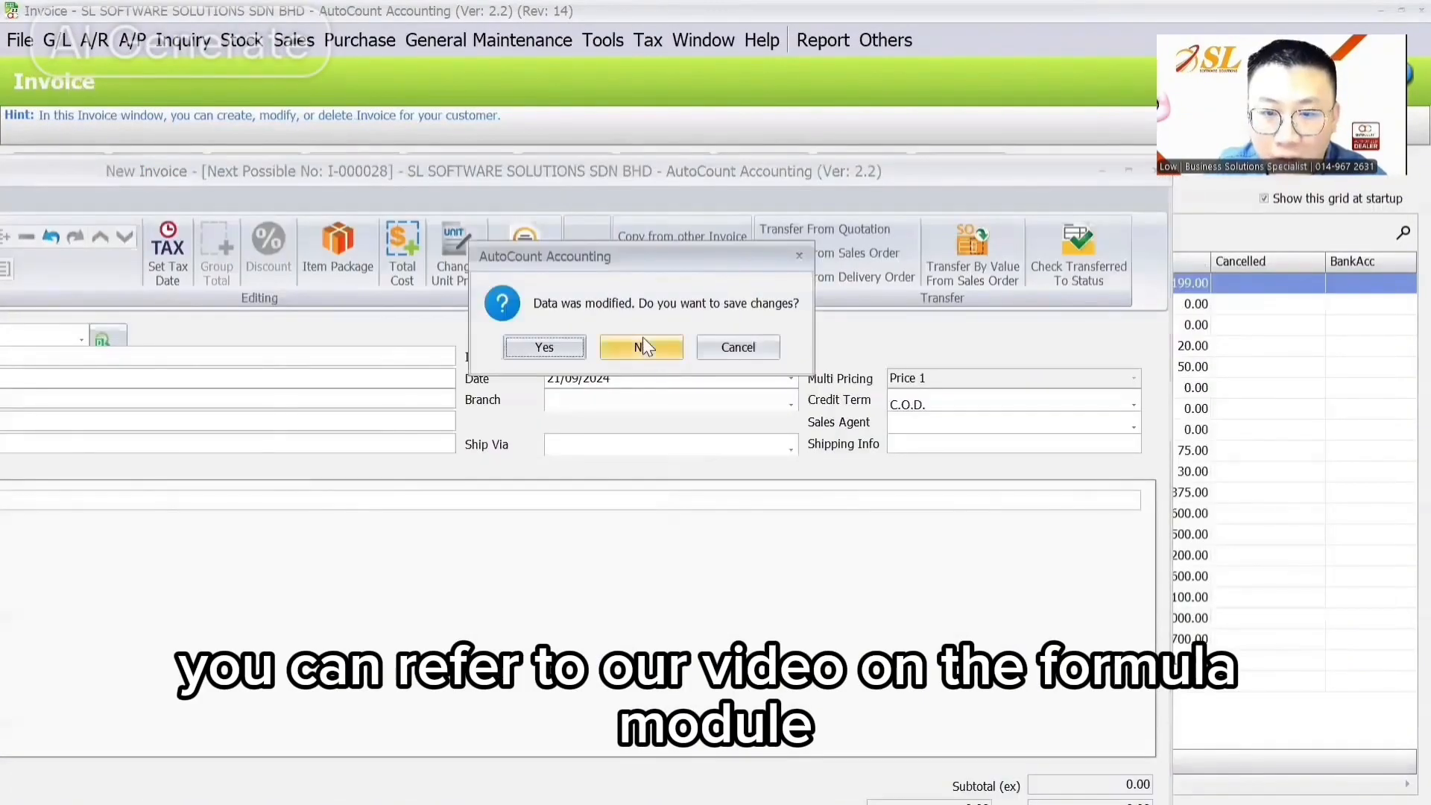
left_click(643, 340)
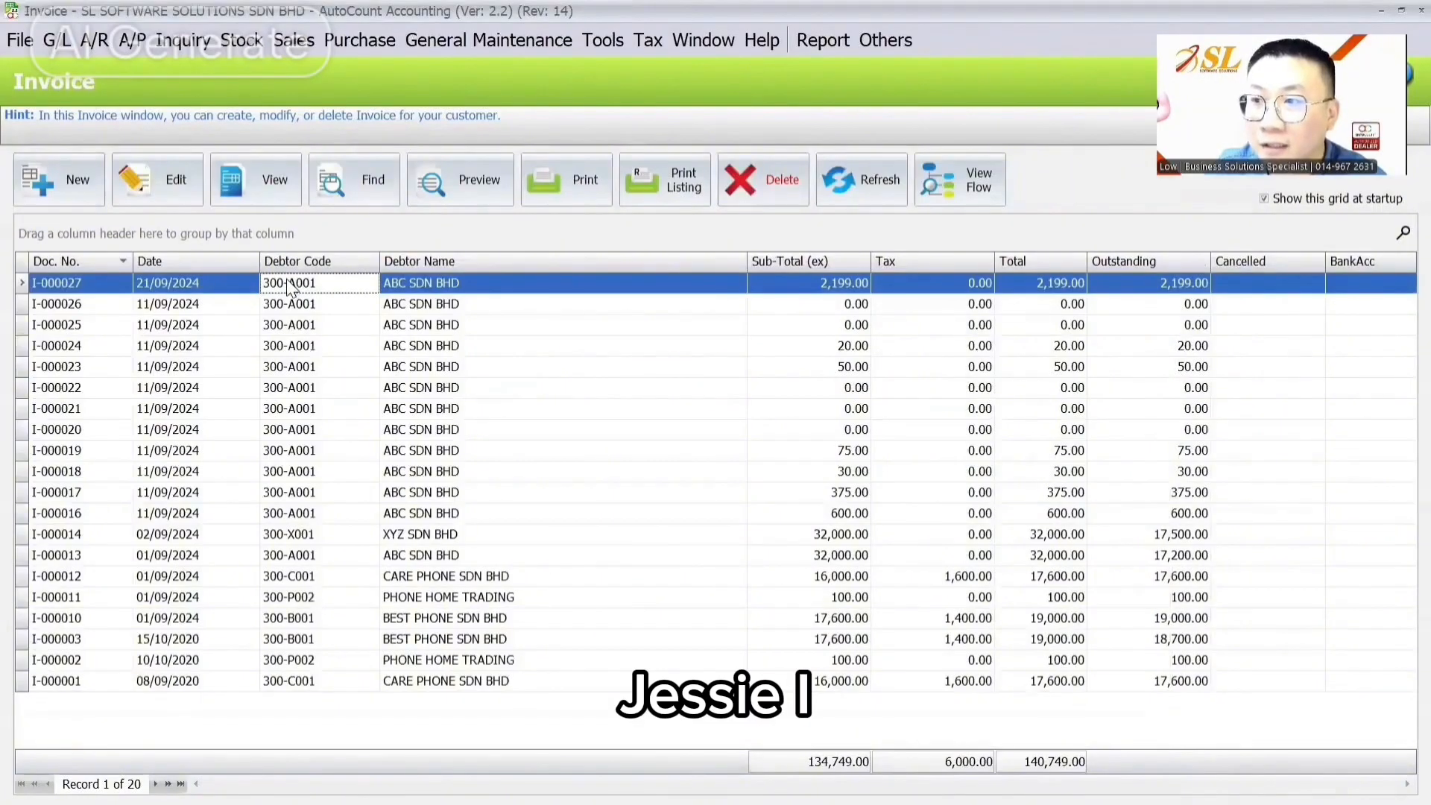
Step: Open the Debtor Maintenance list from the A/R menu
left_click(295, 40)
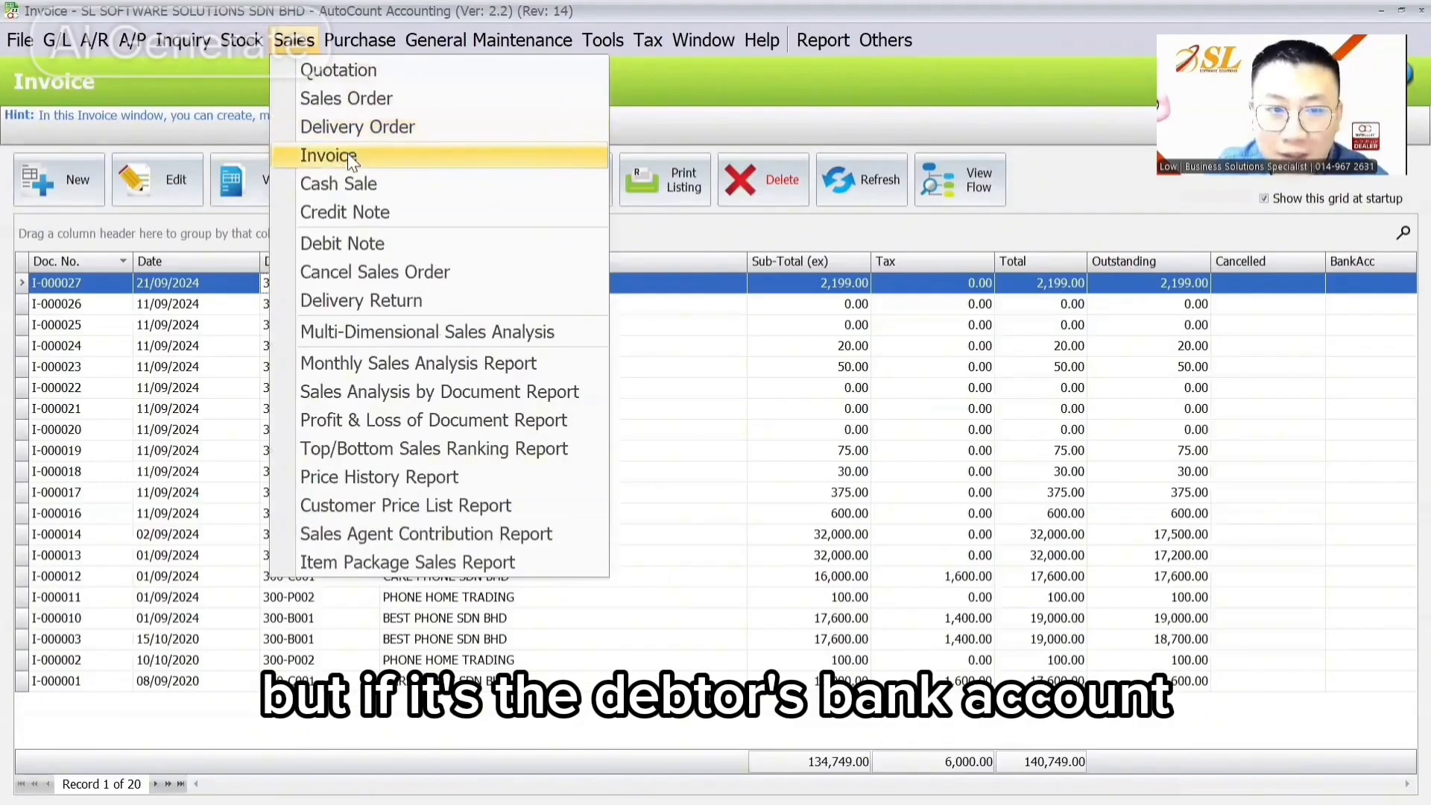
mouse_move(94, 40)
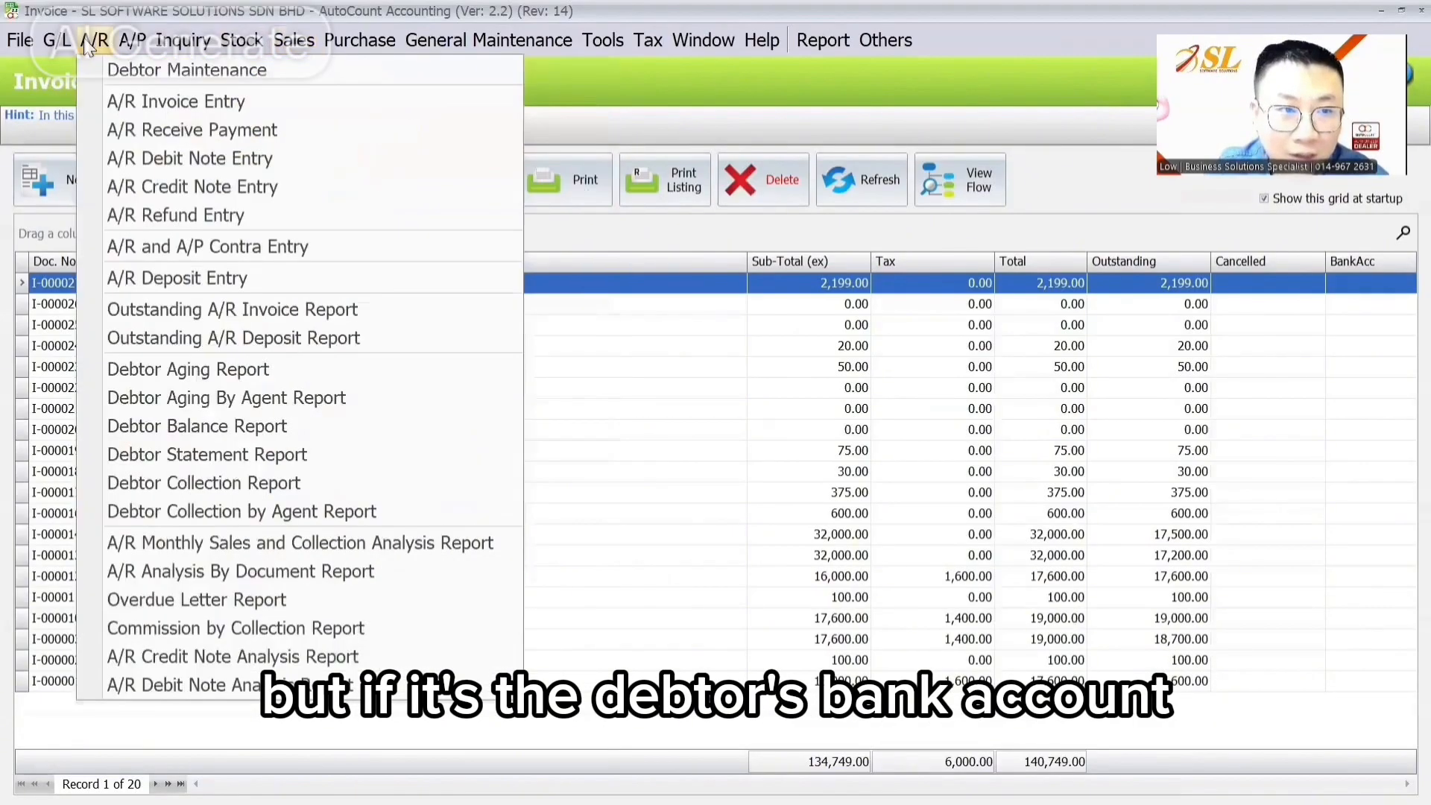
left_click(114, 72)
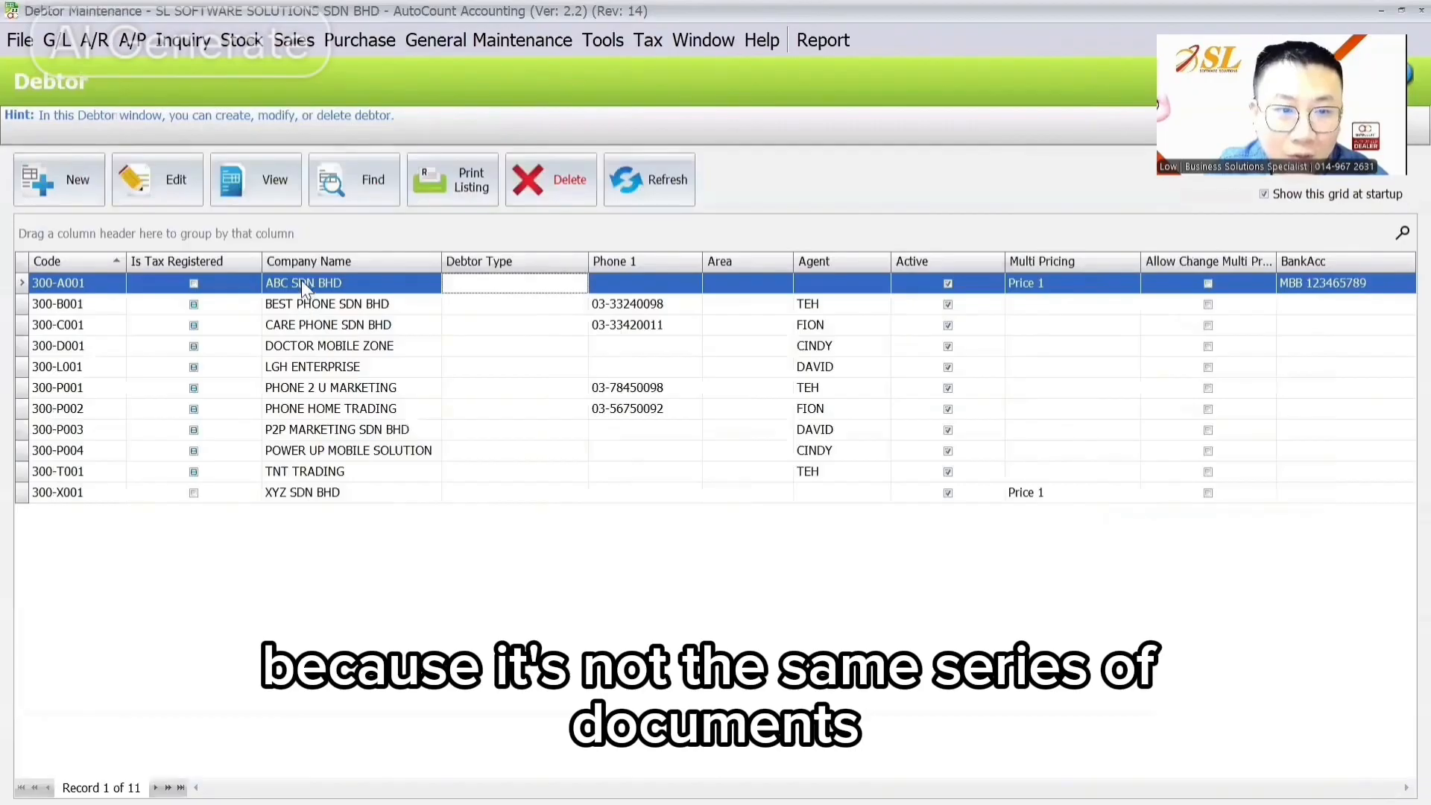
left_click(310, 42)
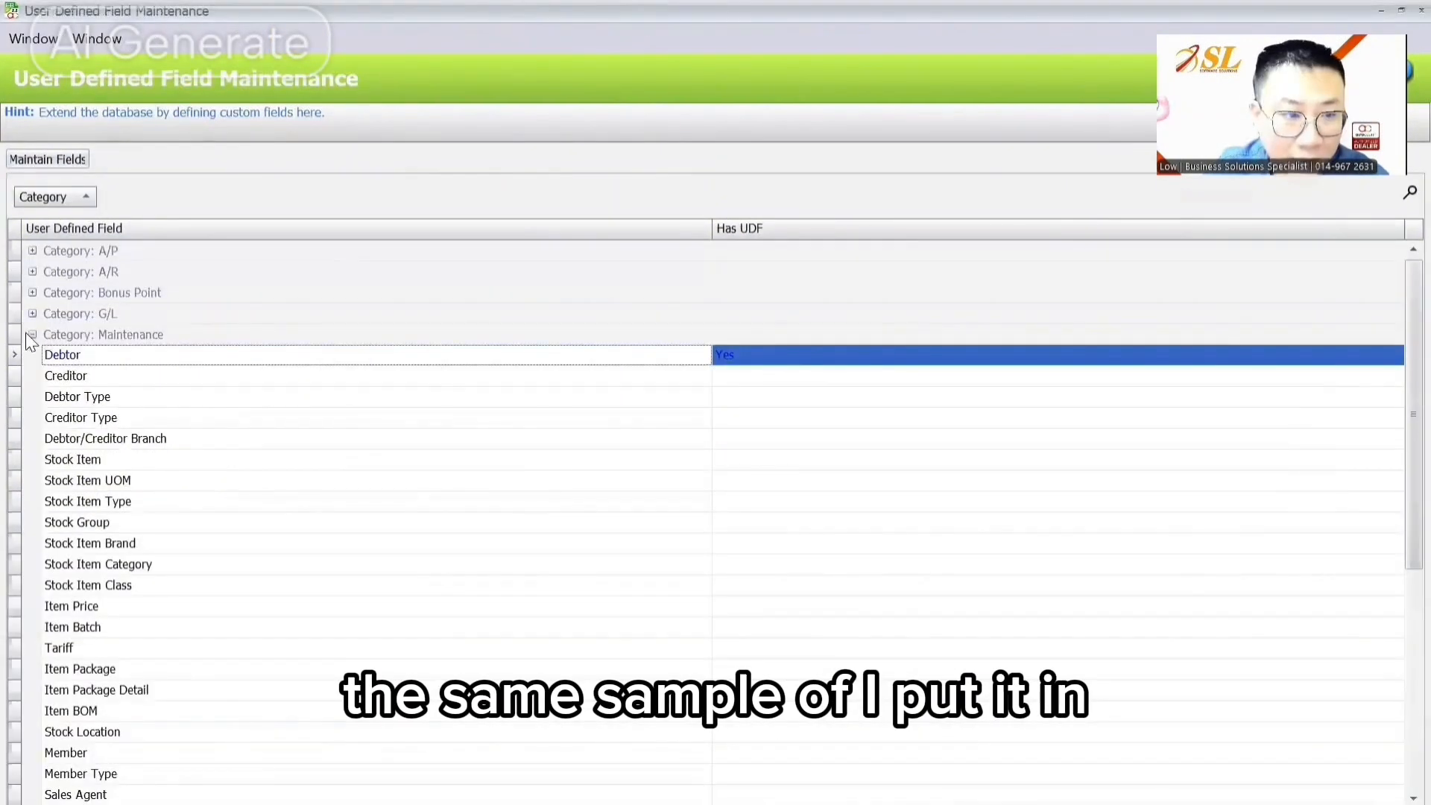
Step: Paste the BankAcc field into Delivery Order and caption it 'Bank Account'
left_click(32, 334)
left_click(33, 398)
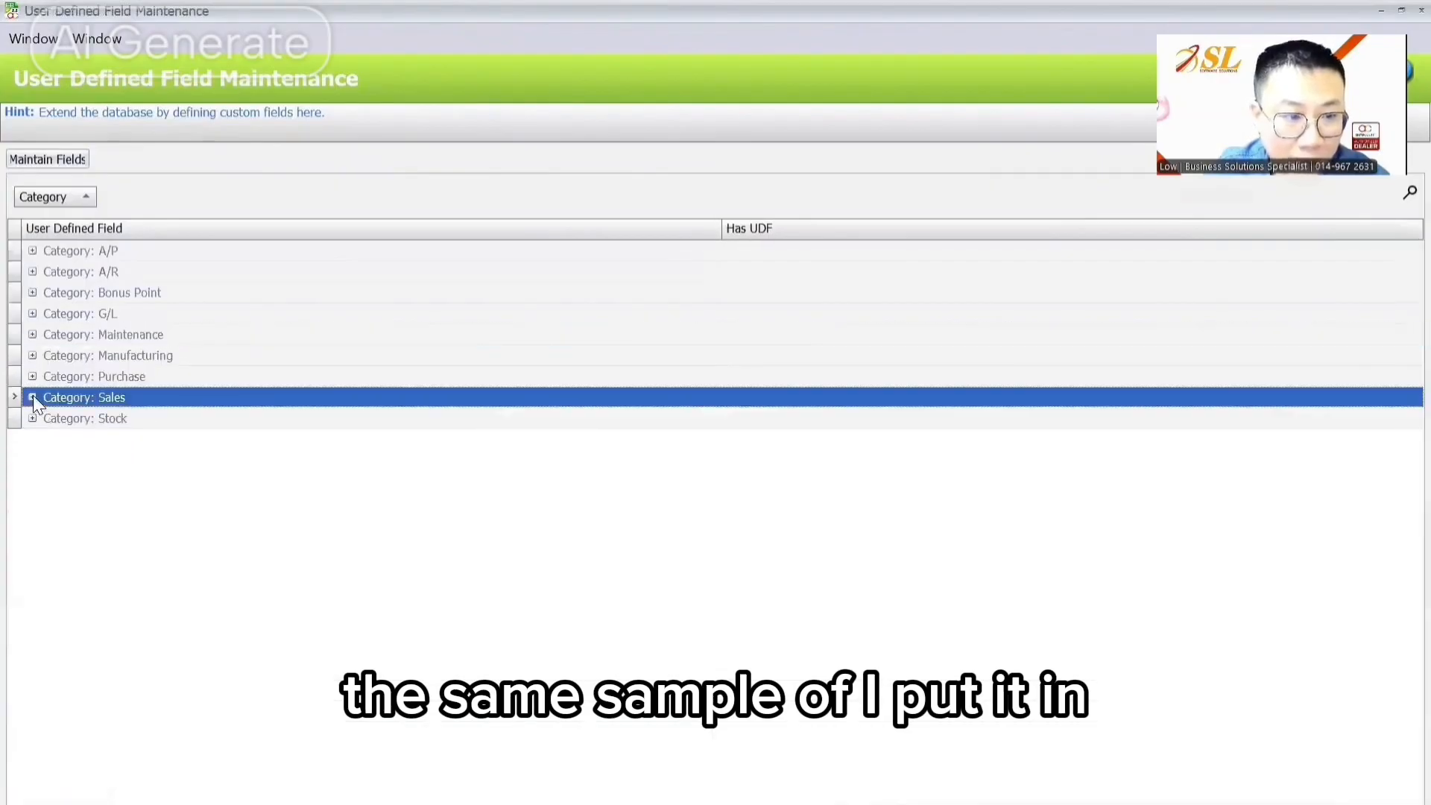
left_click(119, 418)
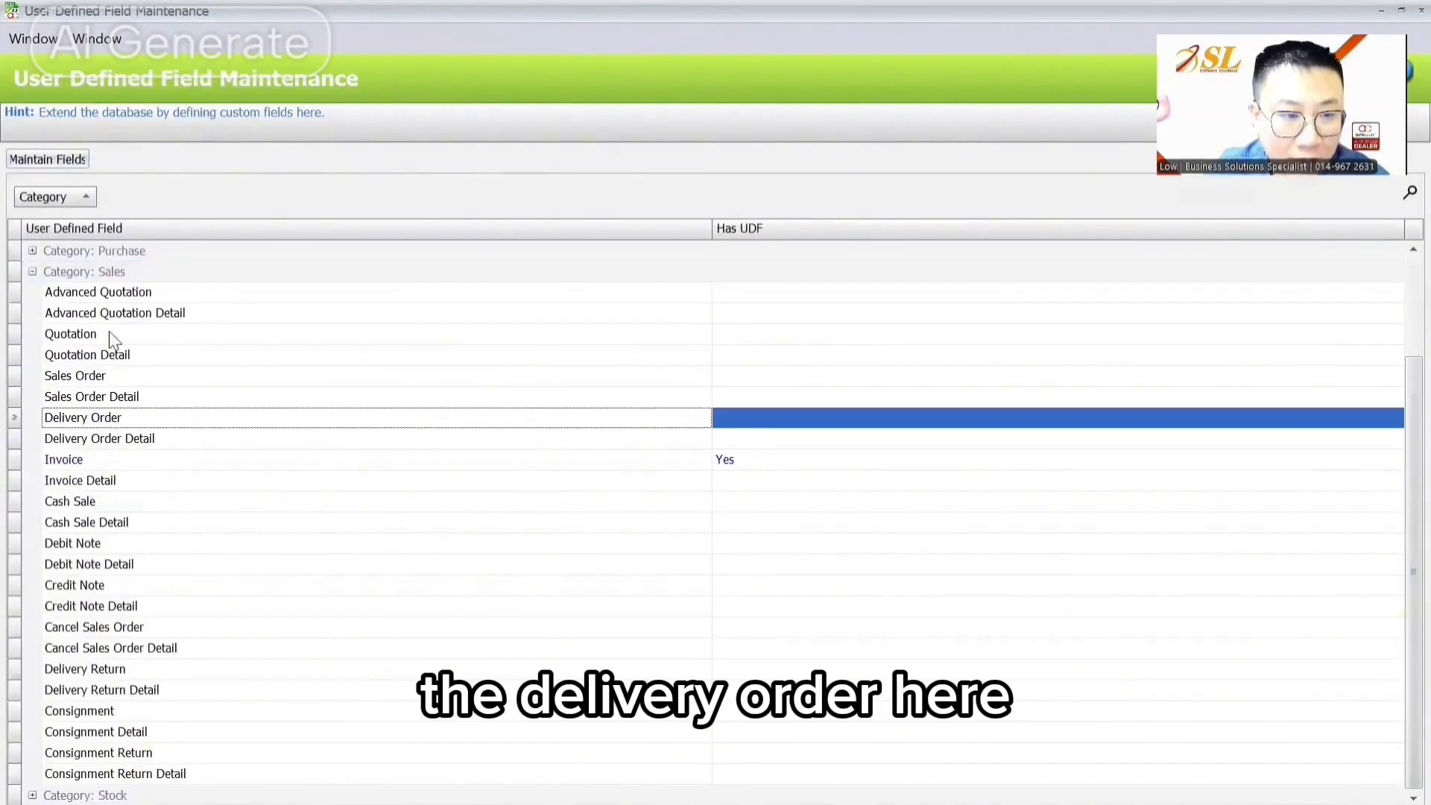
left_click(80, 159)
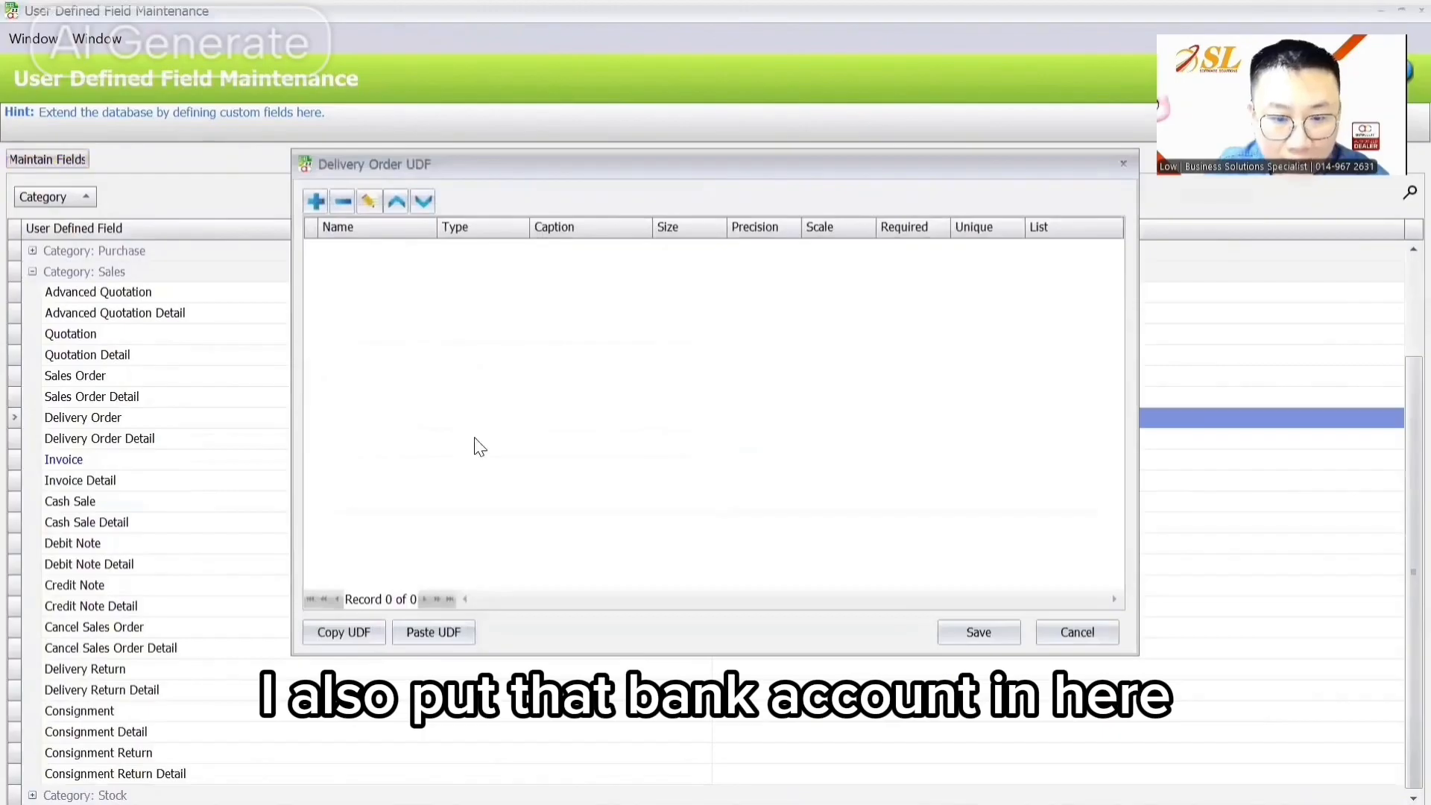
left_click(431, 633)
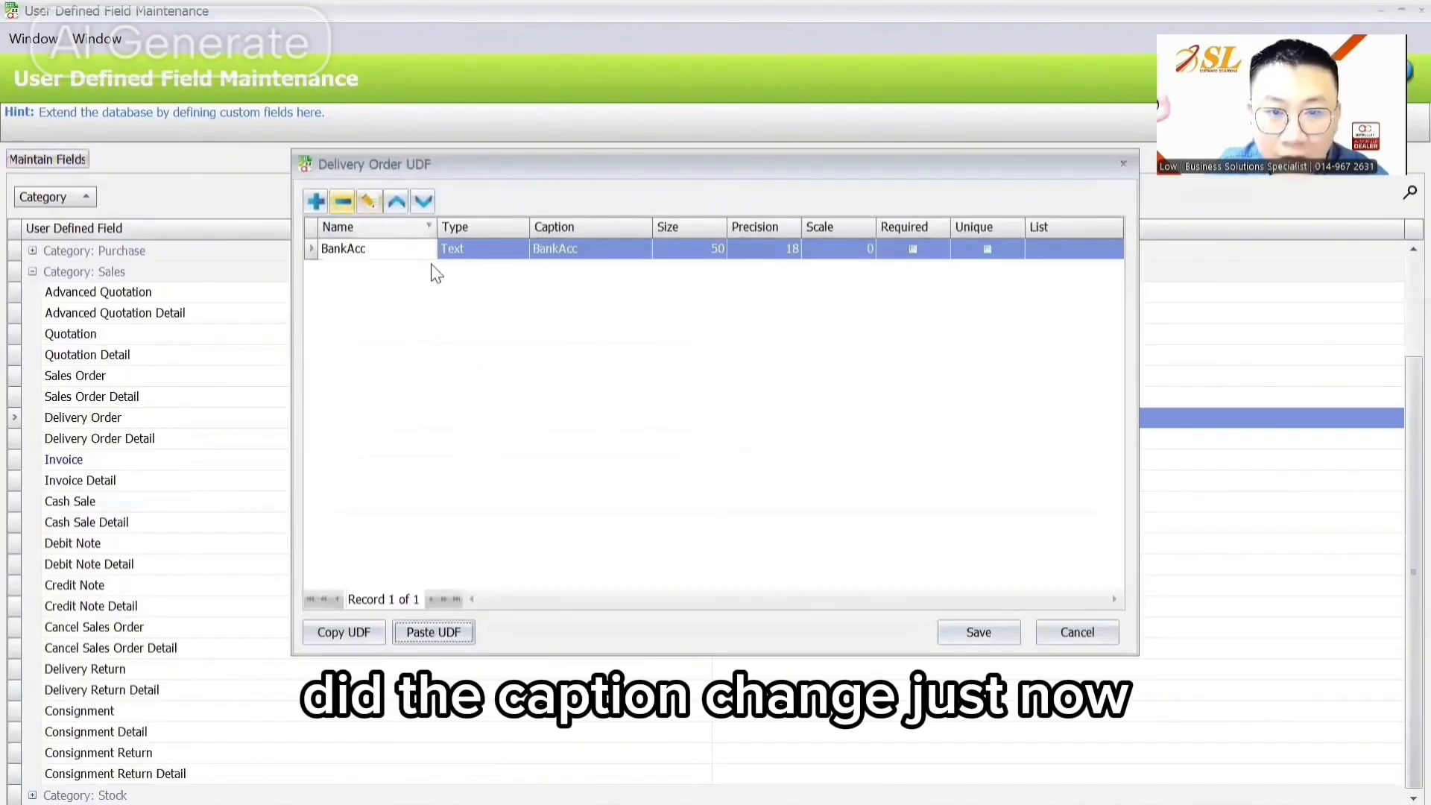
left_click(557, 251)
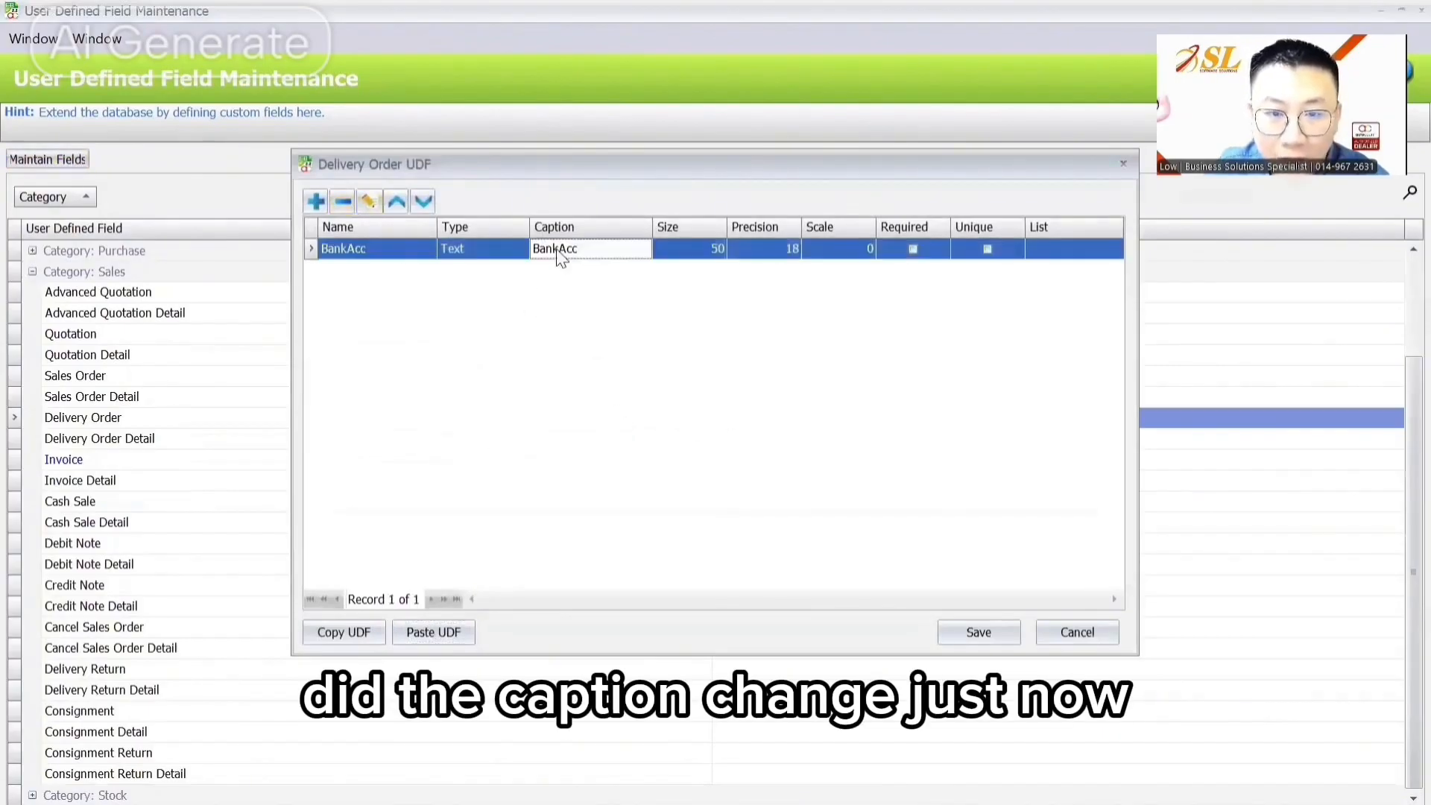
left_click(371, 198)
left_click(561, 304)
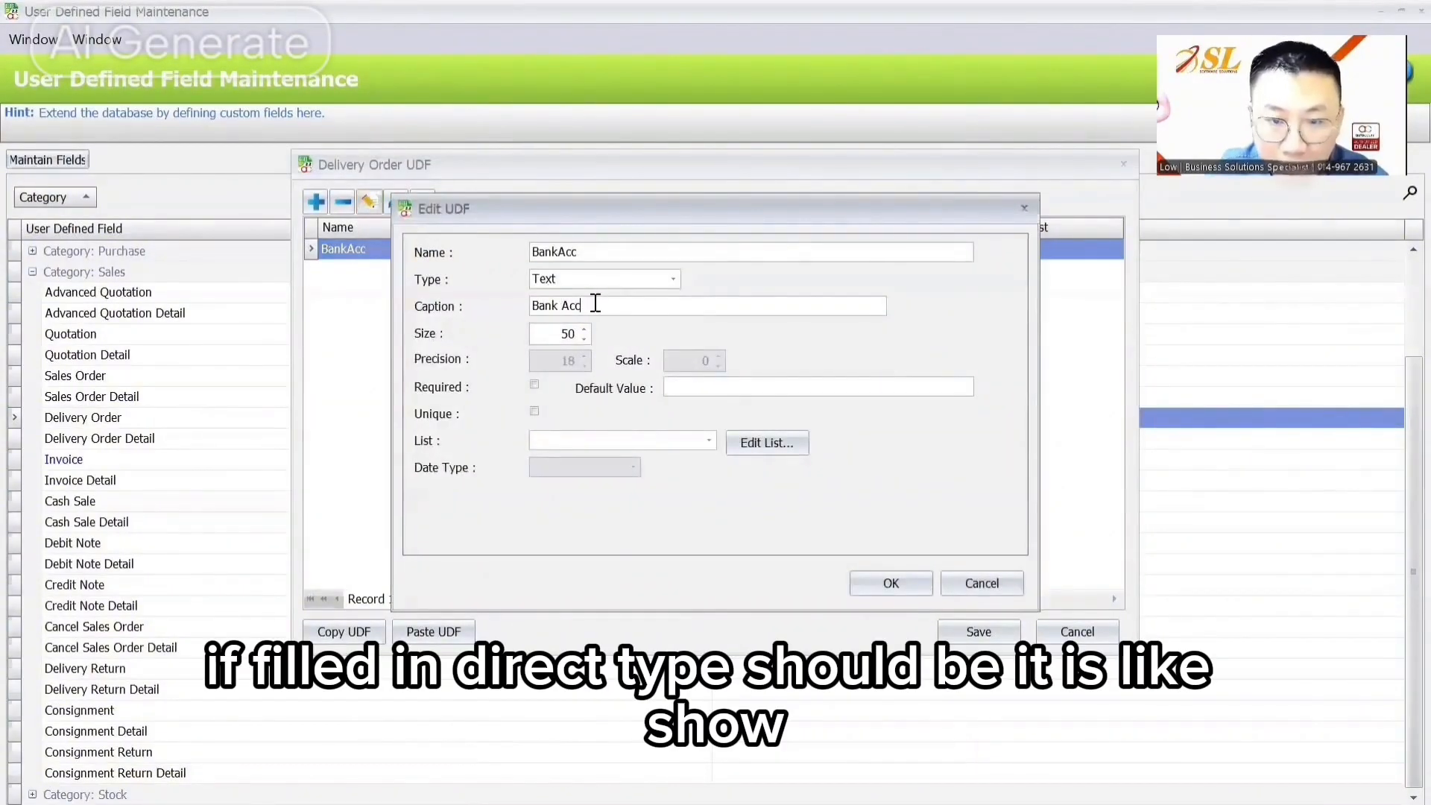
key("BackSpace")
key("BackSpace")
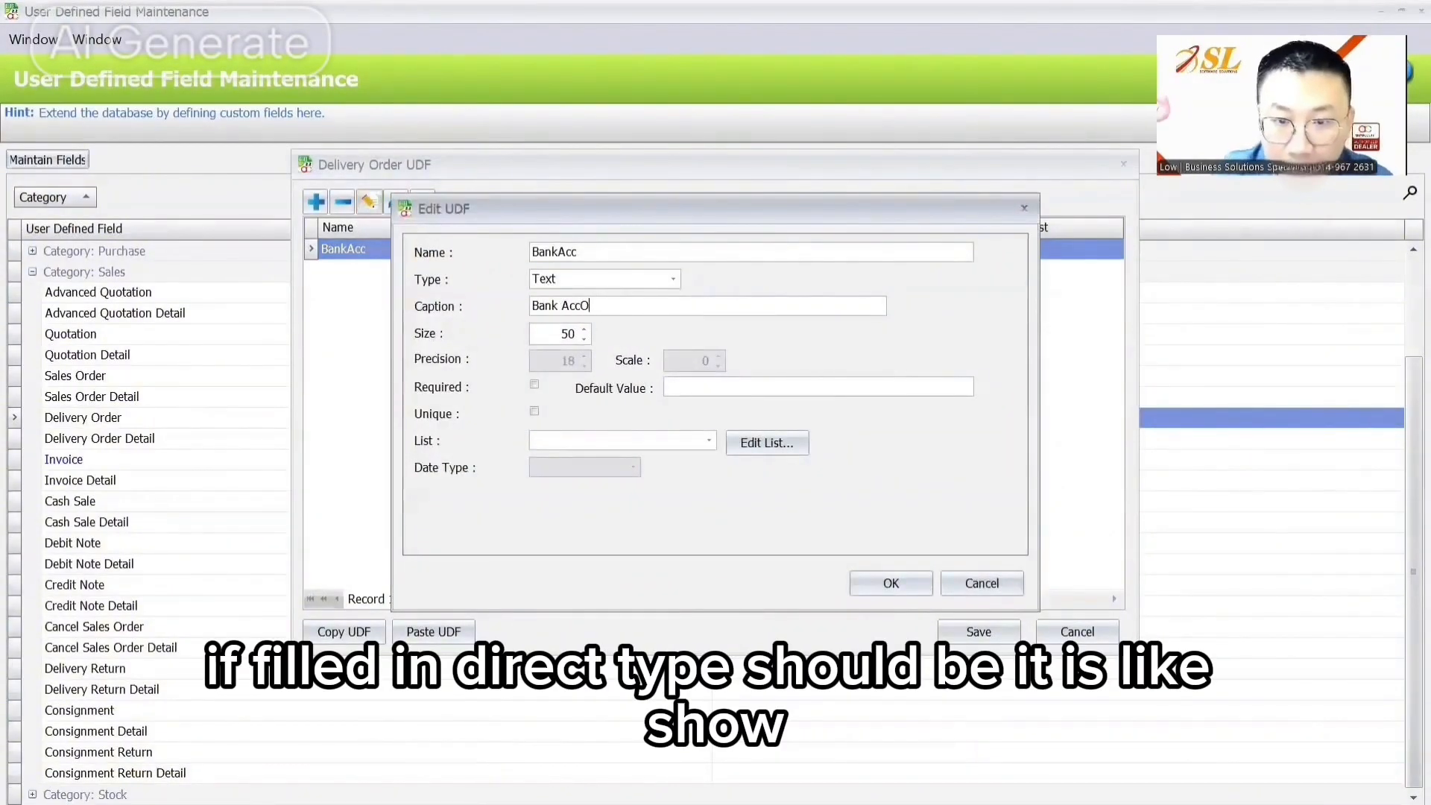
type("ount")
key("Return")
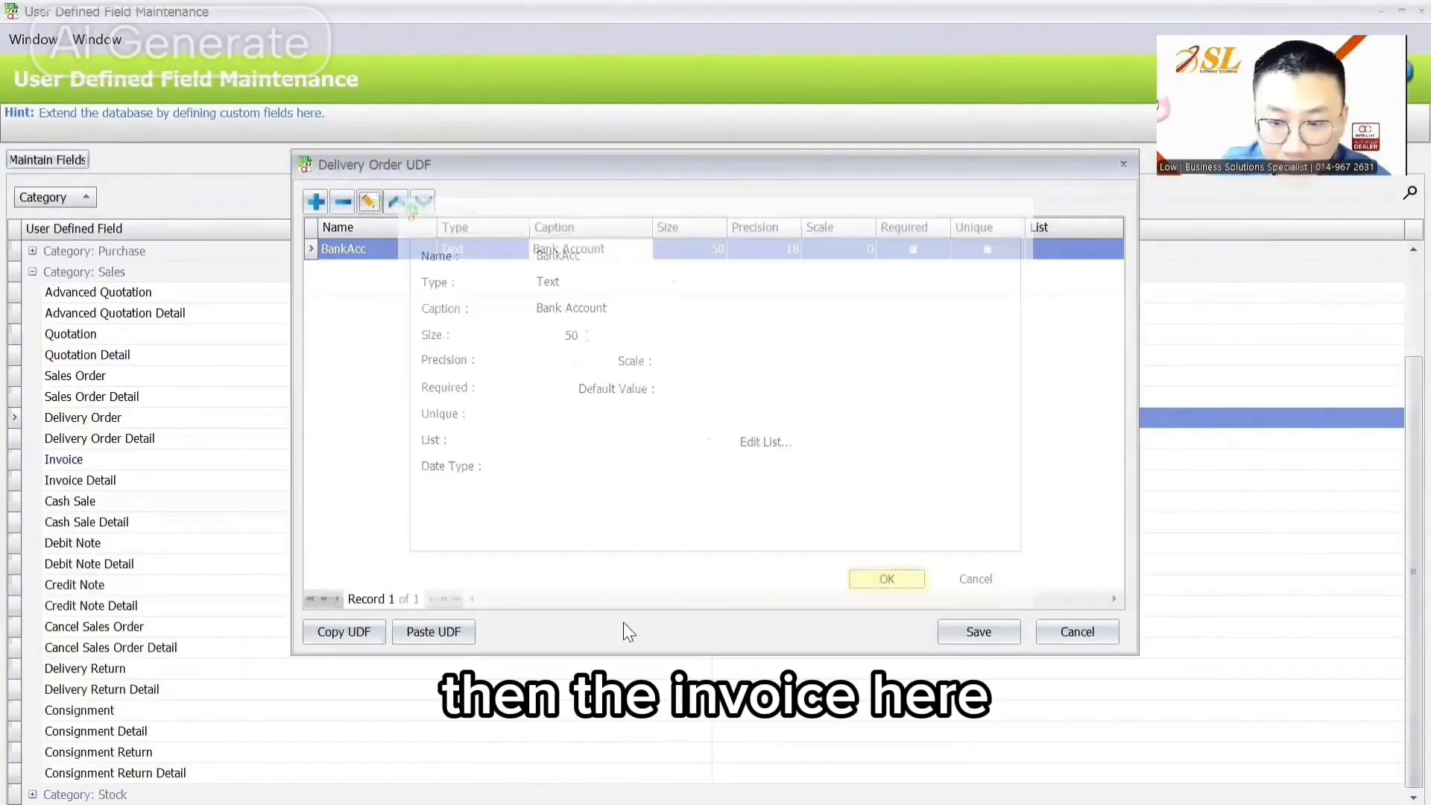
Step: Edit the Invoice BankAcc field, retyping 'Acc' in its name and 'Account' in its caption
double_click(90, 461)
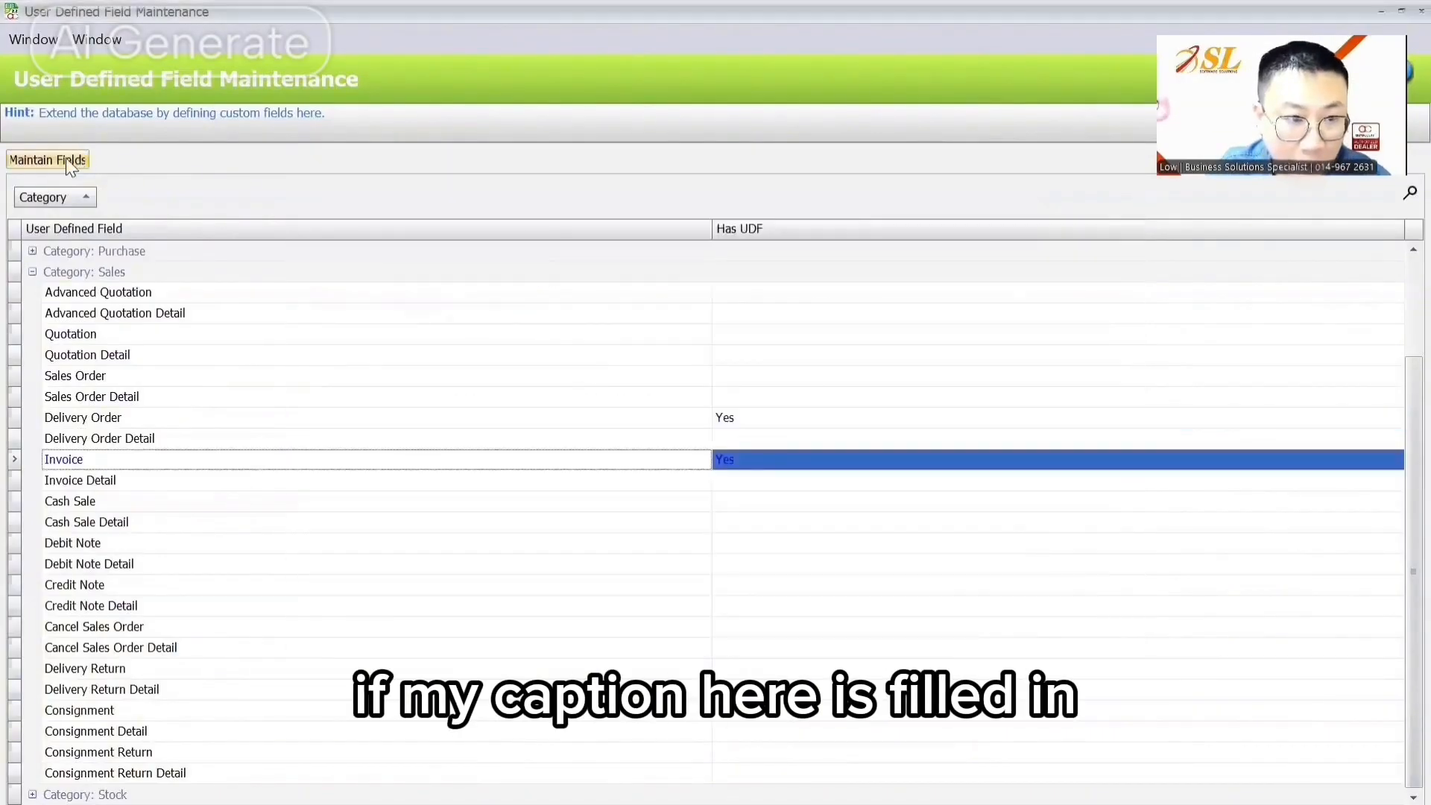
left_click(368, 201)
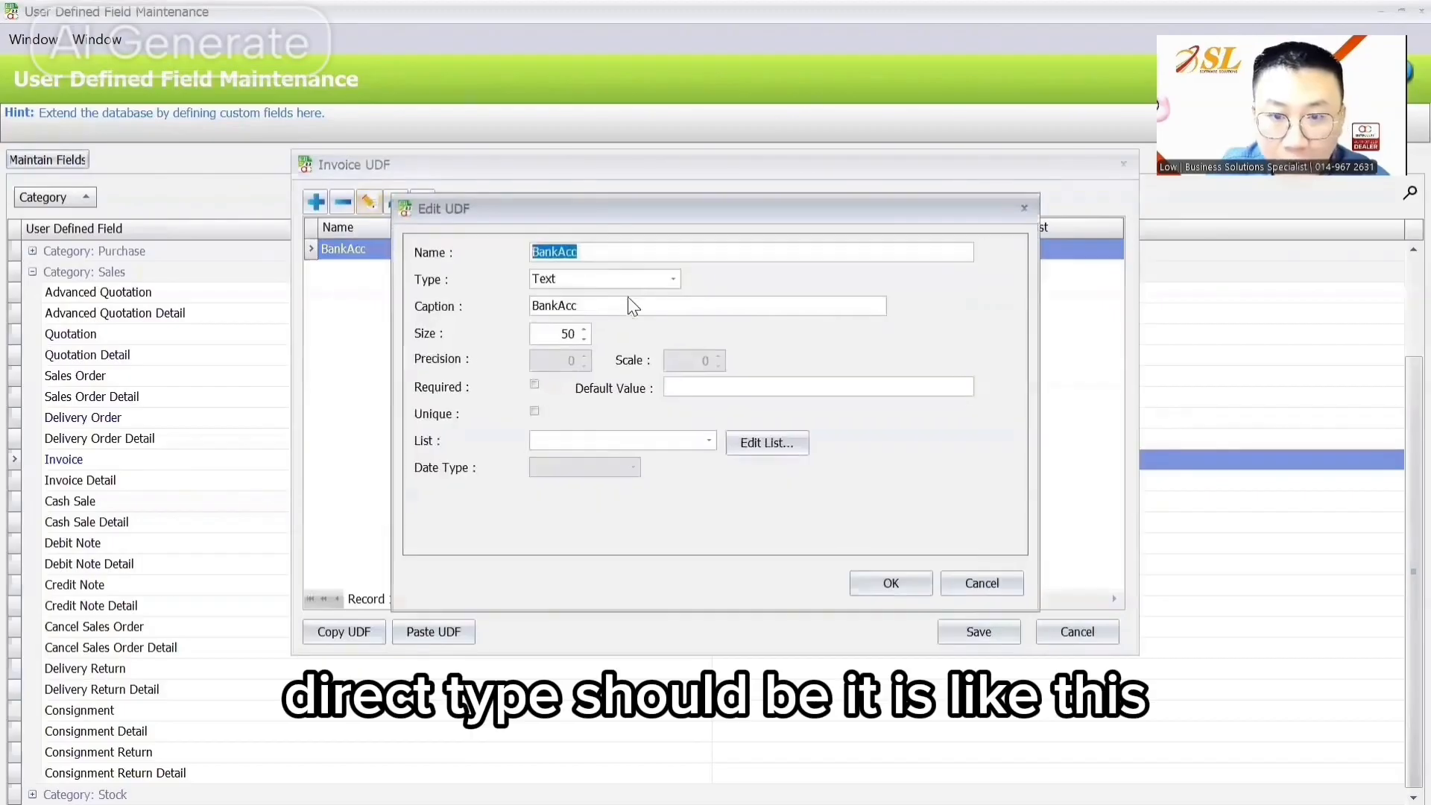
left_click(561, 252)
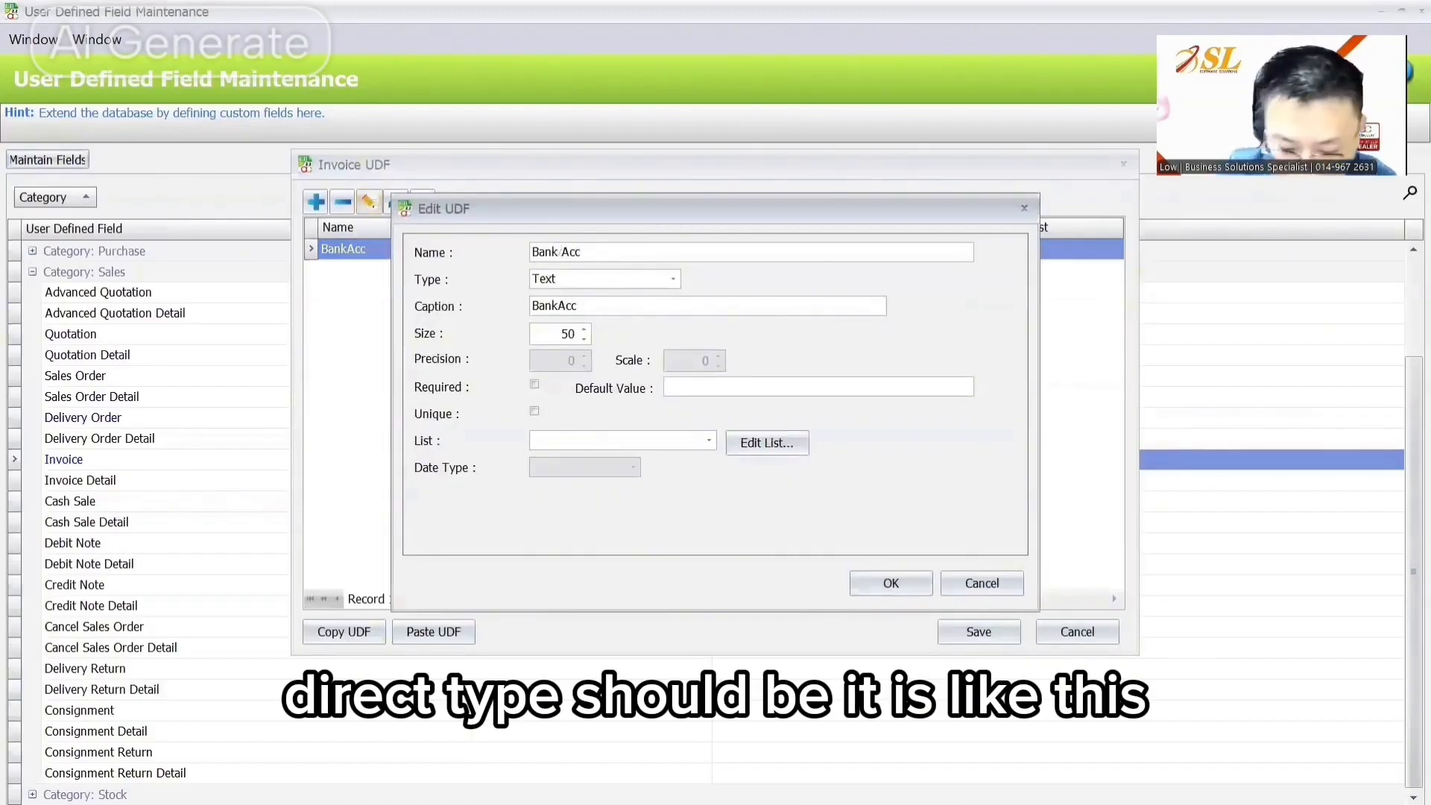
key("BackSpace")
key("BackSpace")
key("BackSpace")
key("BackSpace")
key("BackSpace")
key("BackSpace")
key("BackSpace")
key("BackSpace")
type("Acc")
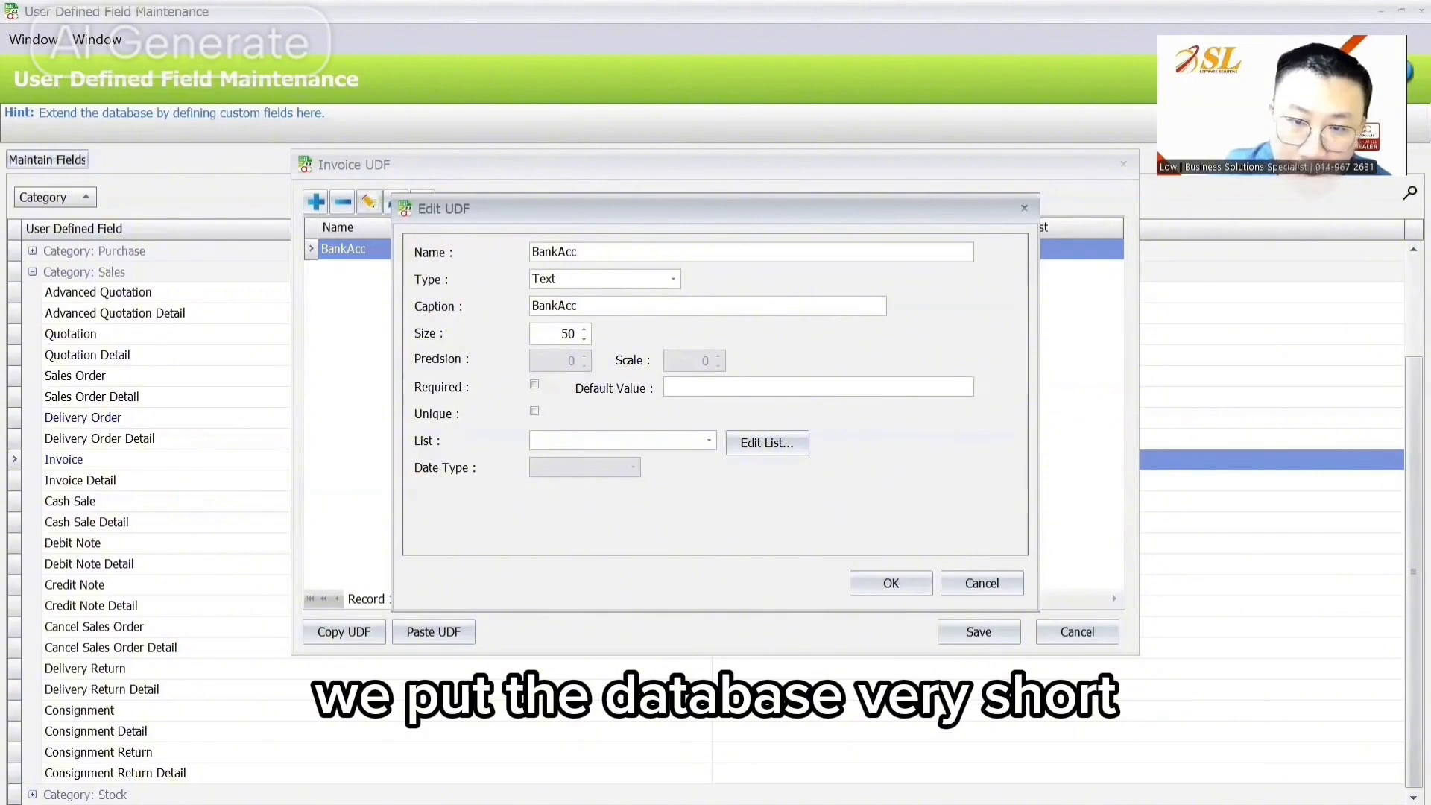
left_click(557, 306)
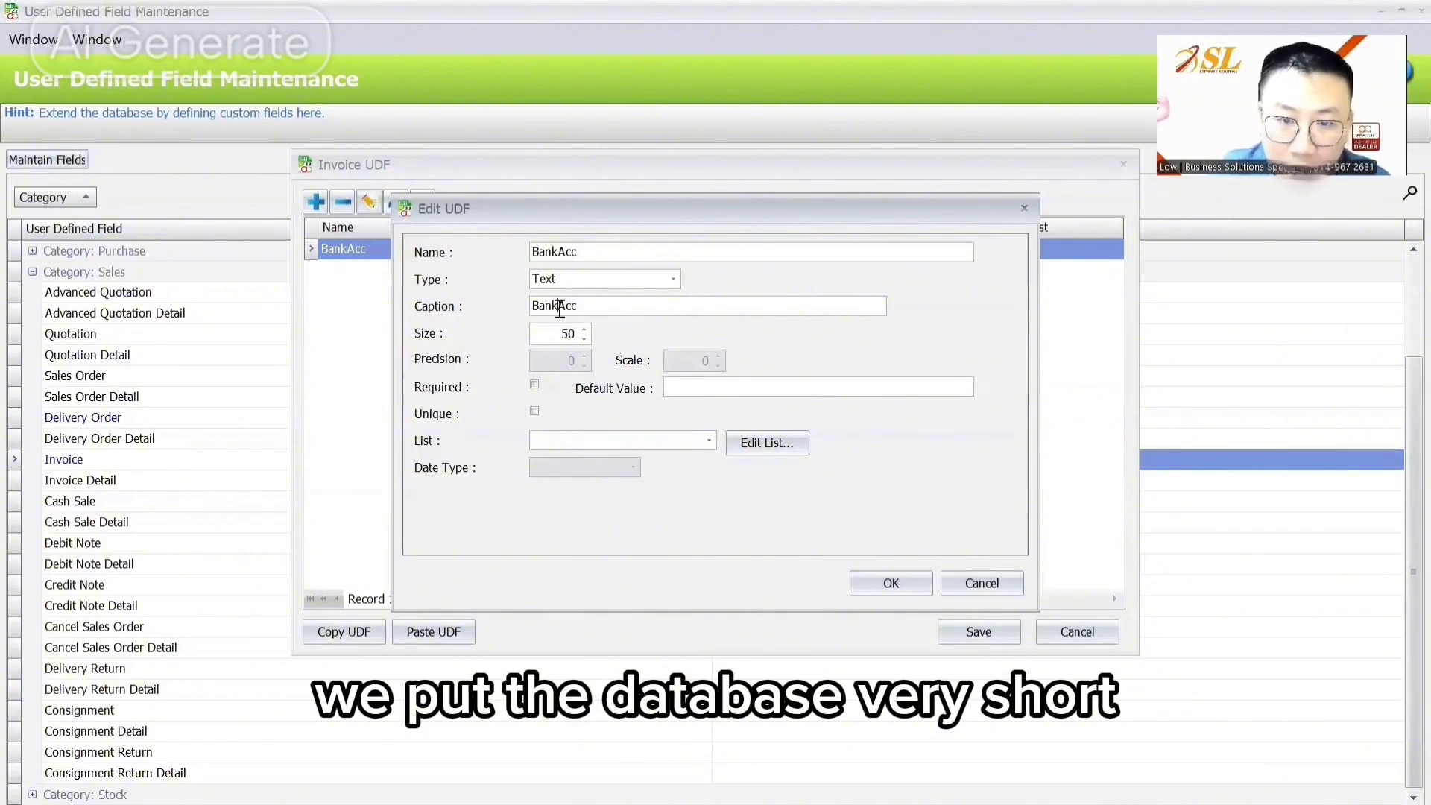
type("Account")
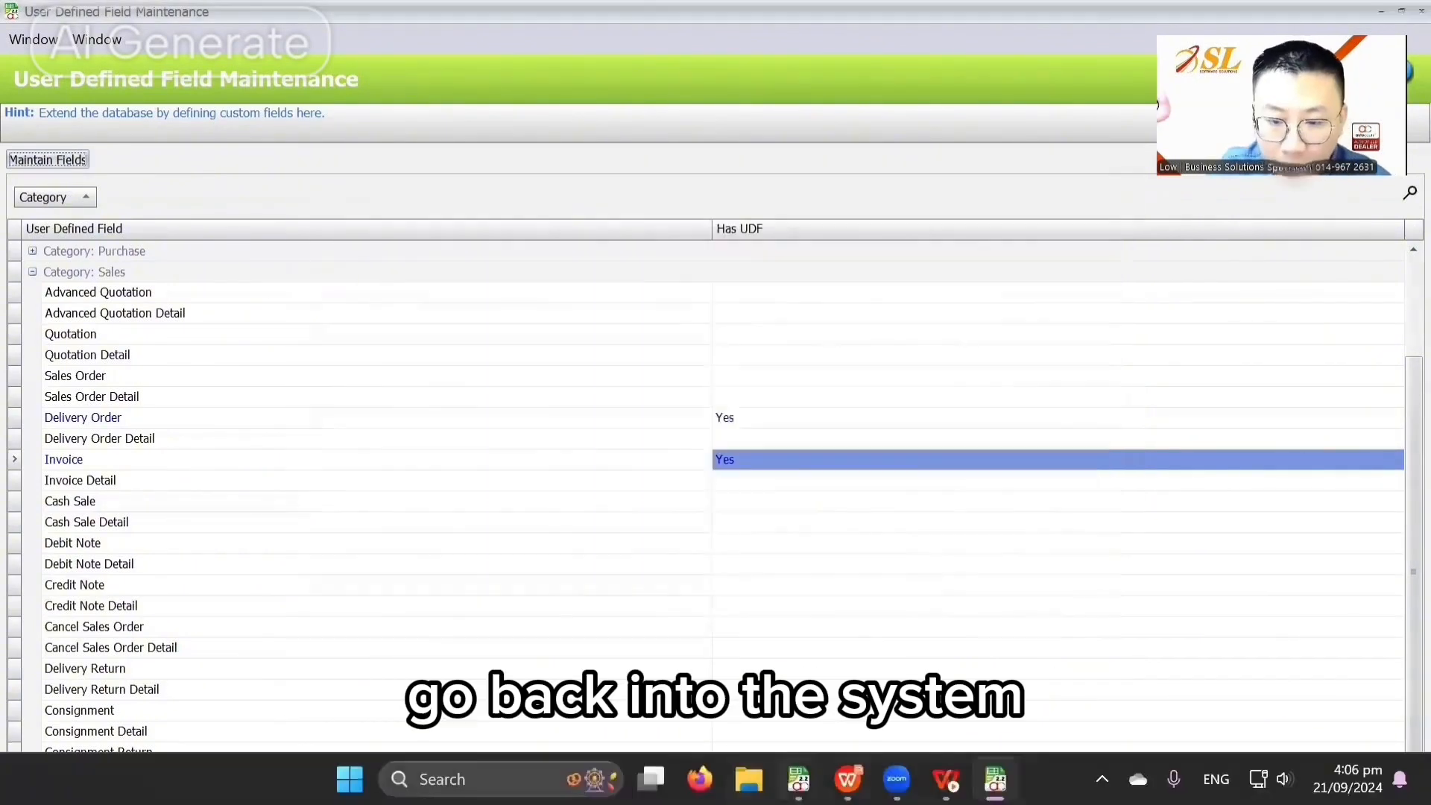
Step: Close the old invoice and Debtor Maintenance windows, then open delivery order DO-000002 for editing
mouse_move(799, 779)
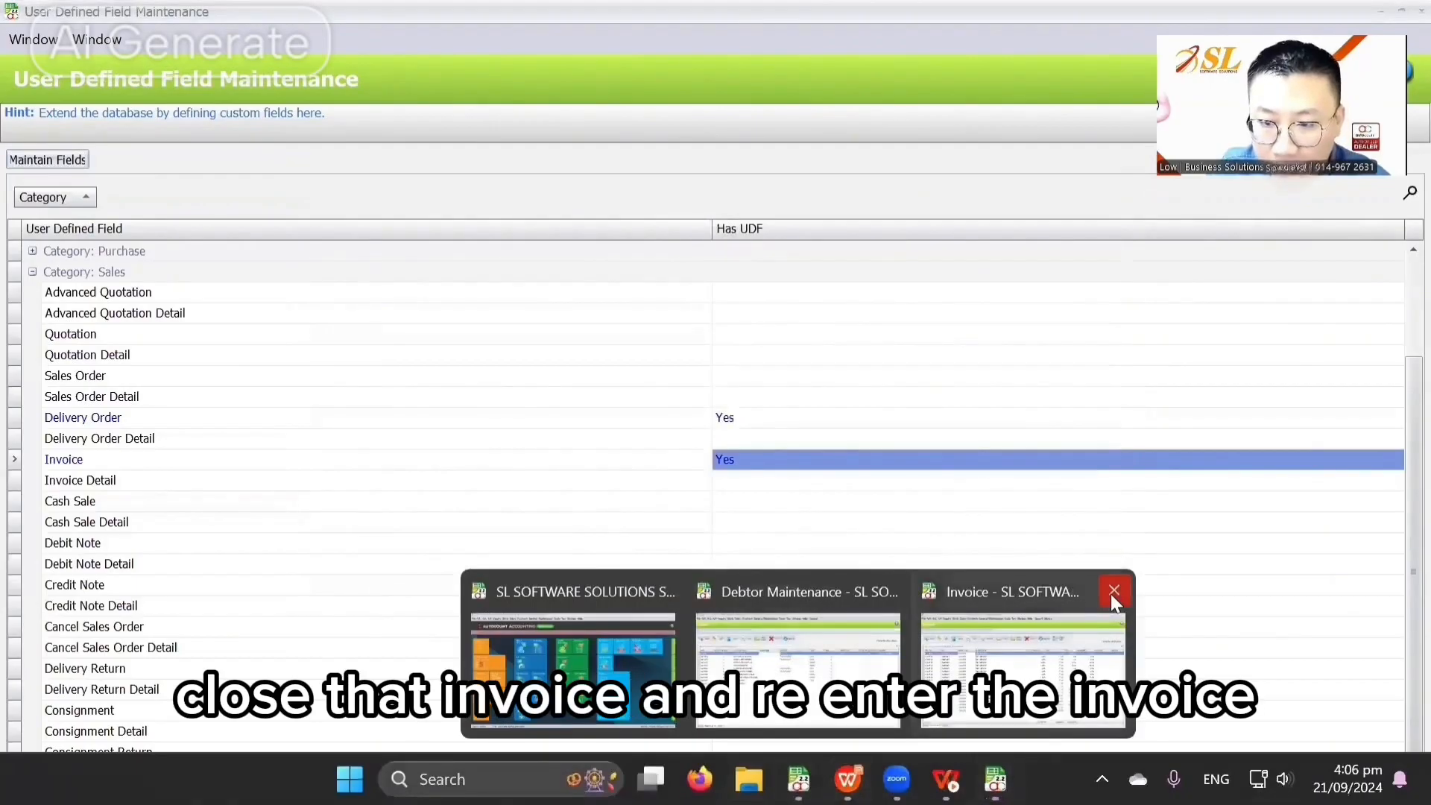
left_click(1110, 593)
left_click(996, 589)
left_click(791, 650)
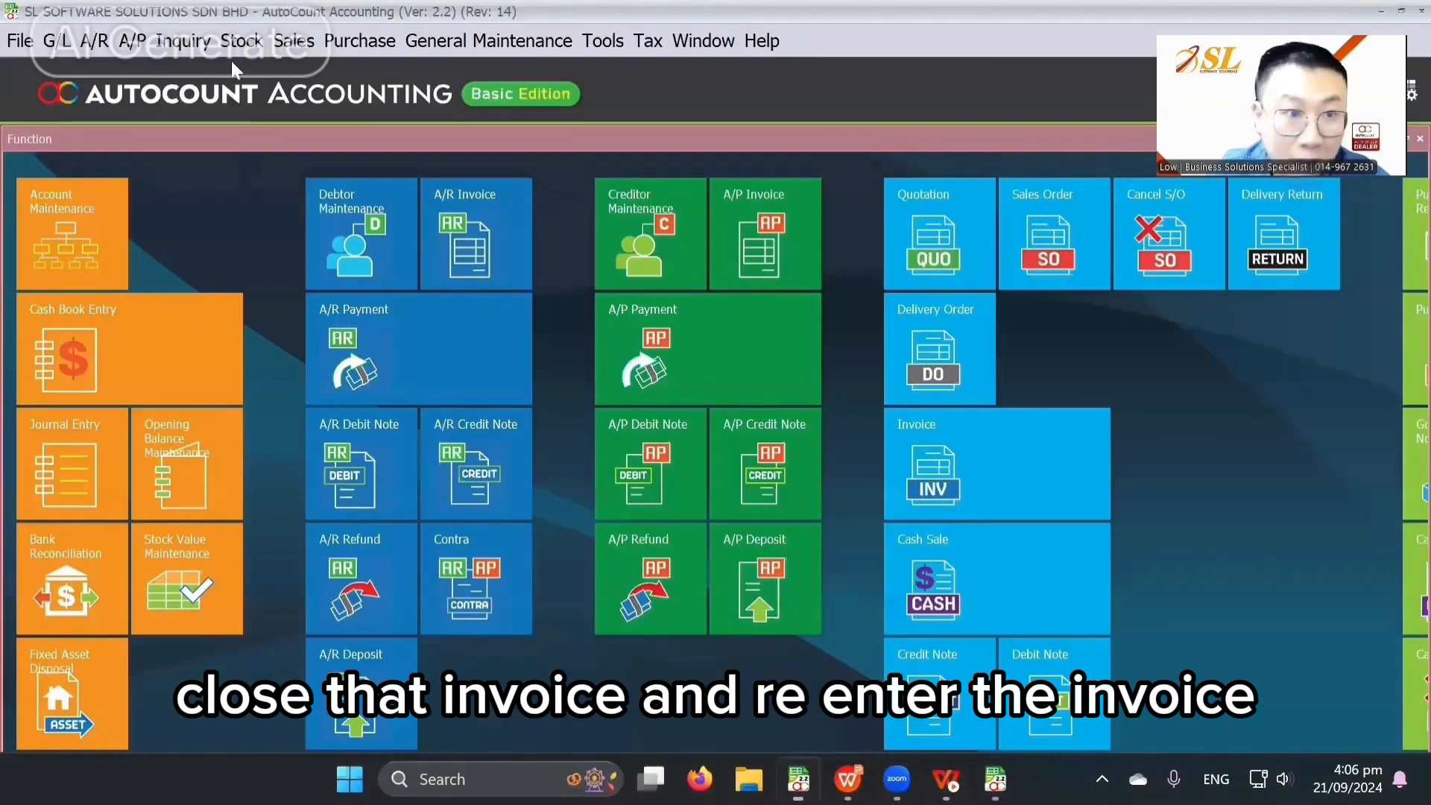
left_click(294, 40)
left_click(325, 127)
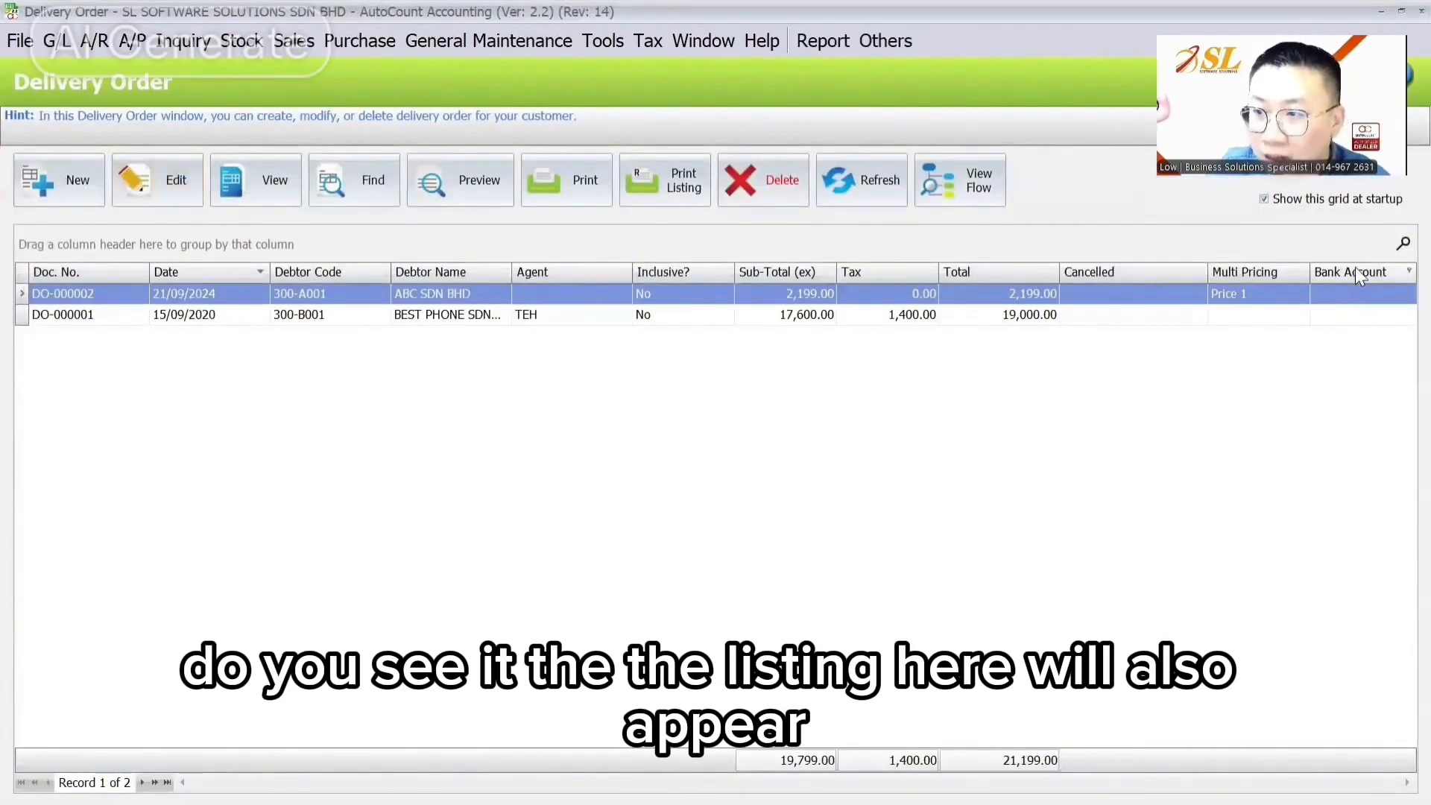
left_click(182, 202)
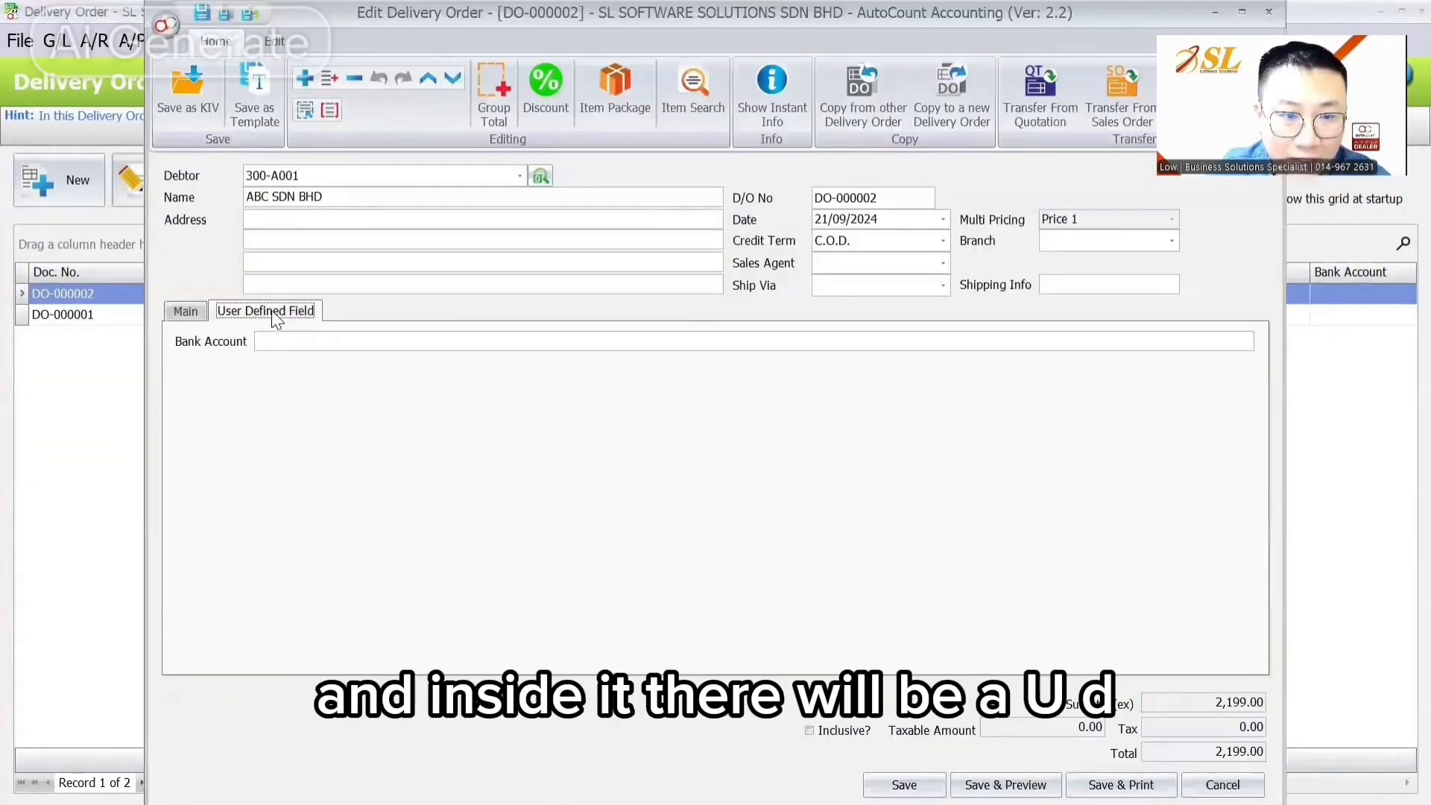
Step: Using Customize Layout, move the Bank Account field above the tabs into the order header
right_click(552, 295)
left_click(576, 310)
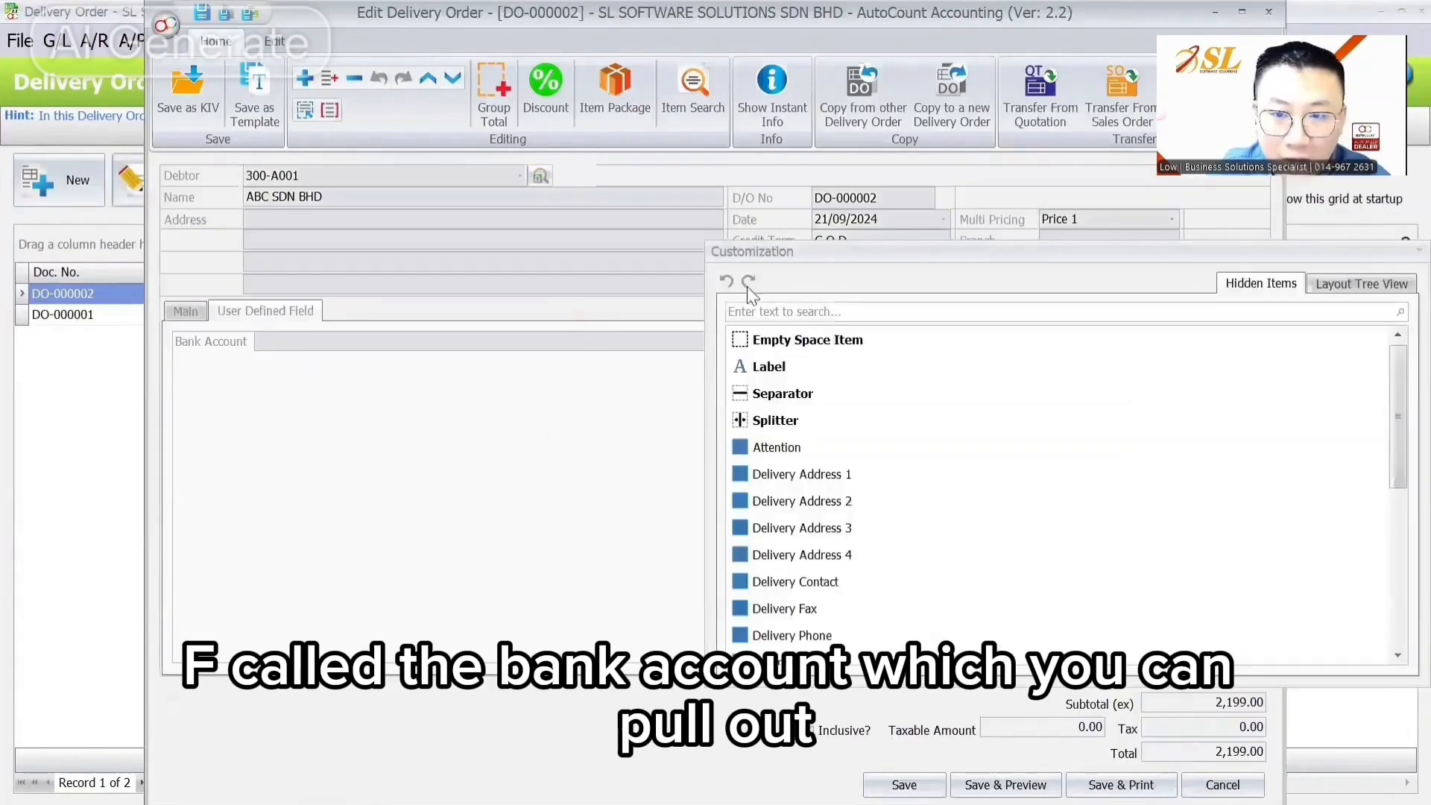
left_click_drag(1381, 257, 1257, 256)
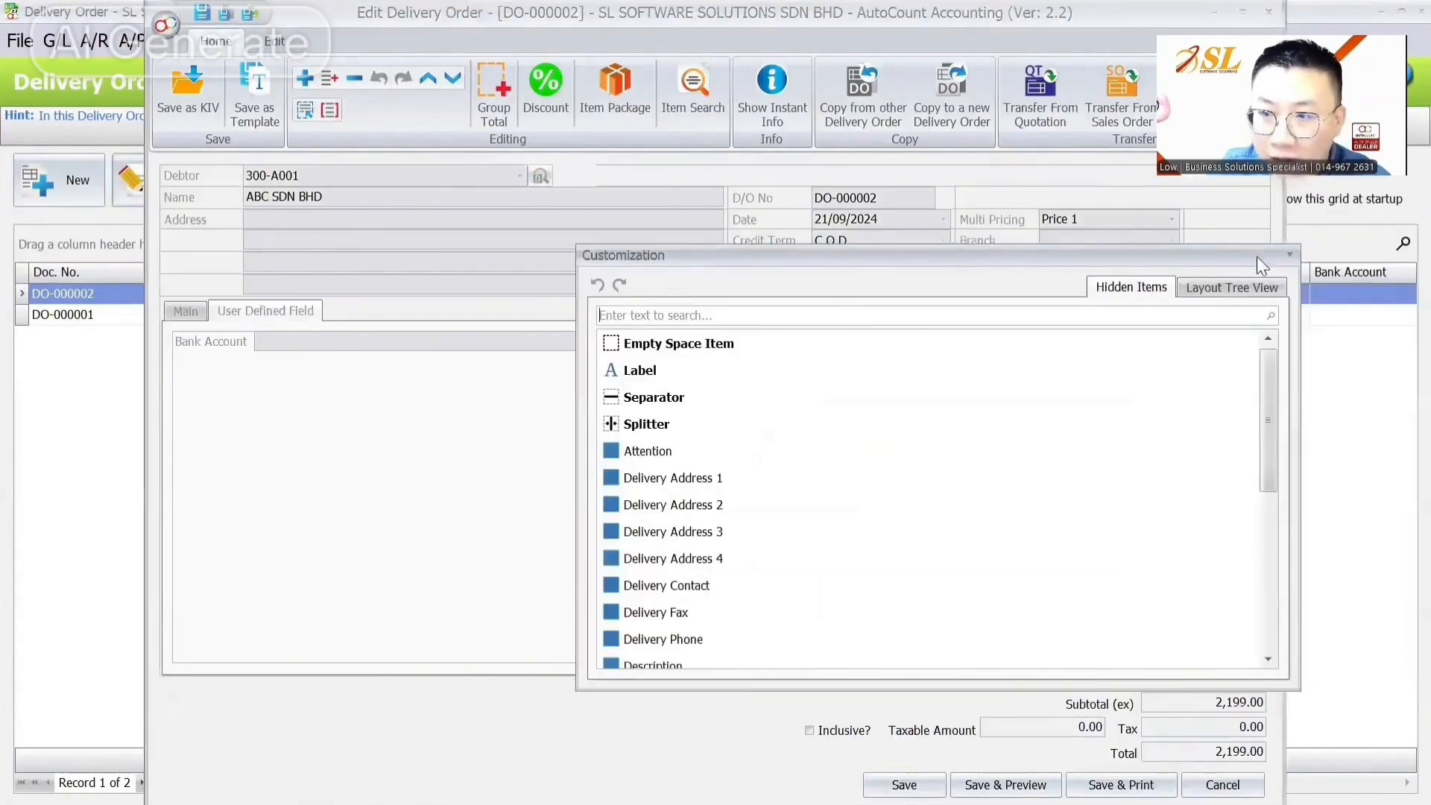
left_click(1291, 255)
right_click(754, 170)
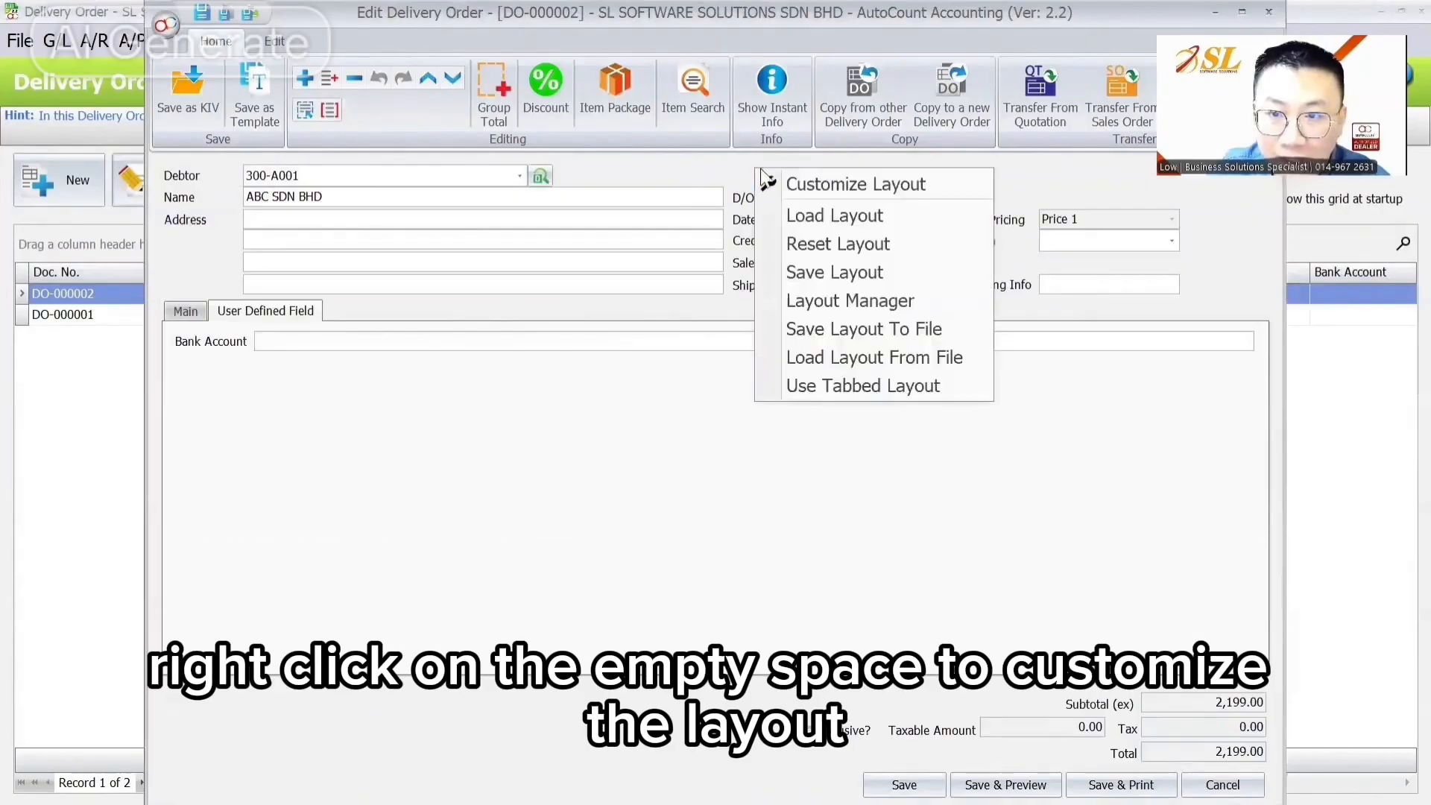
left_click(839, 182)
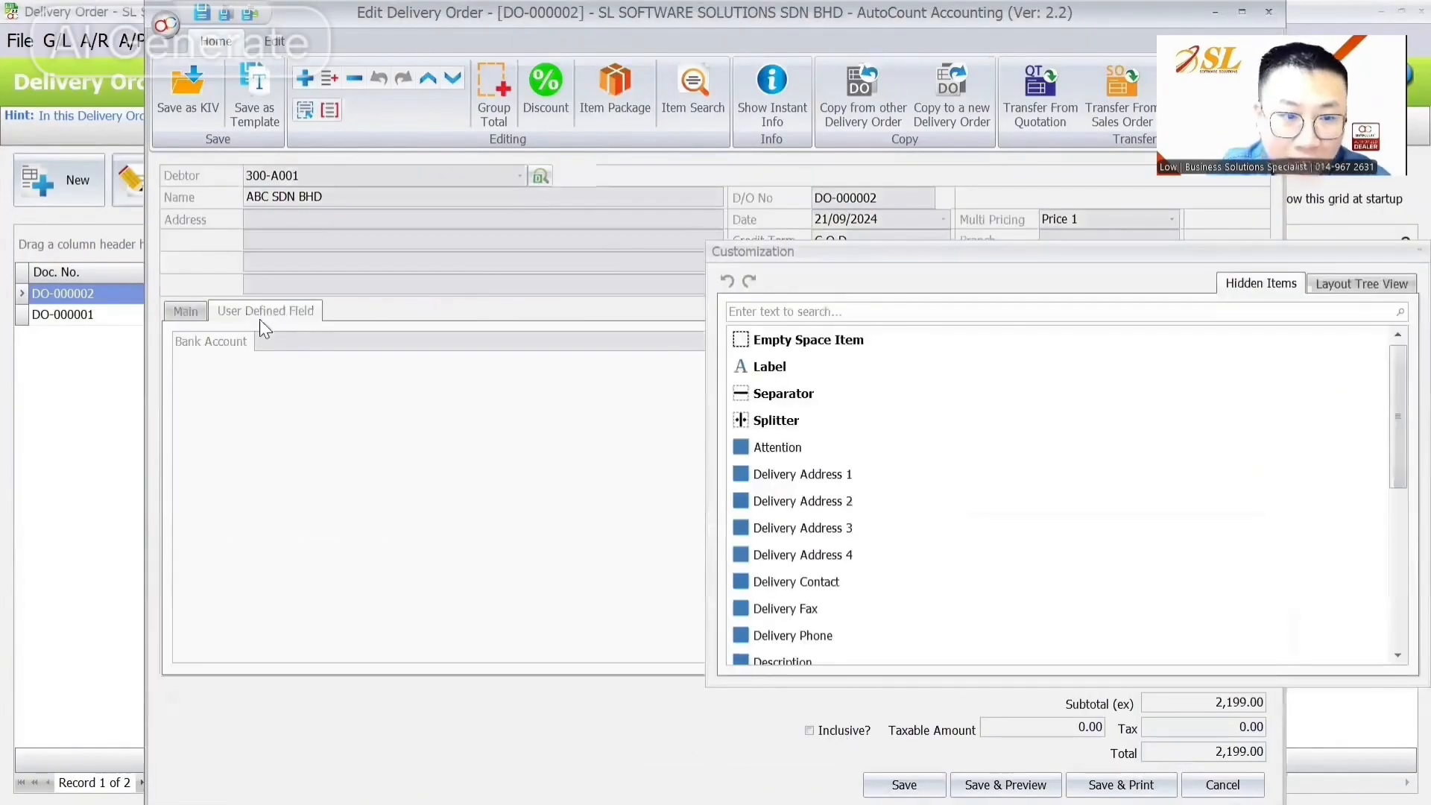
left_click_drag(220, 339, 224, 298)
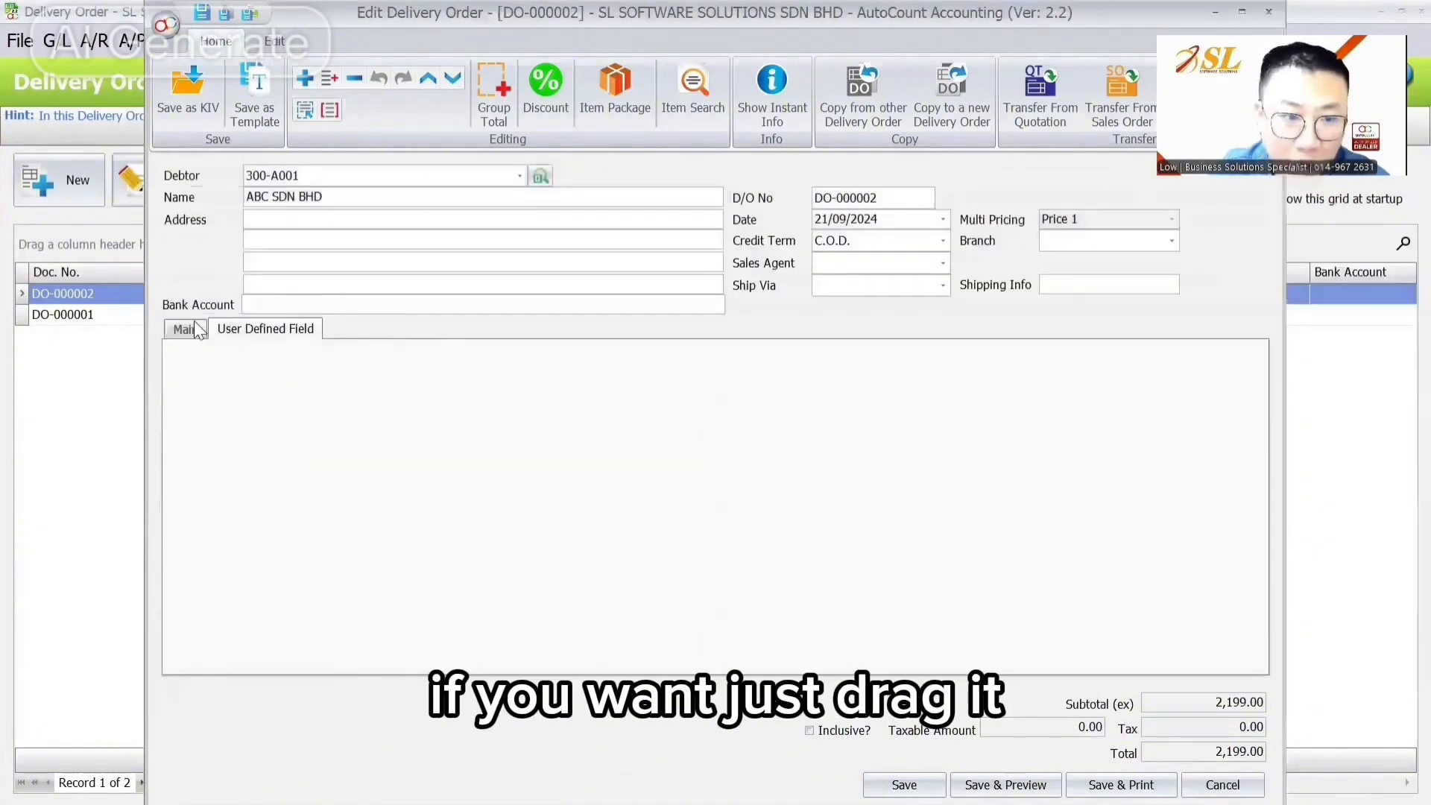
left_click(185, 329)
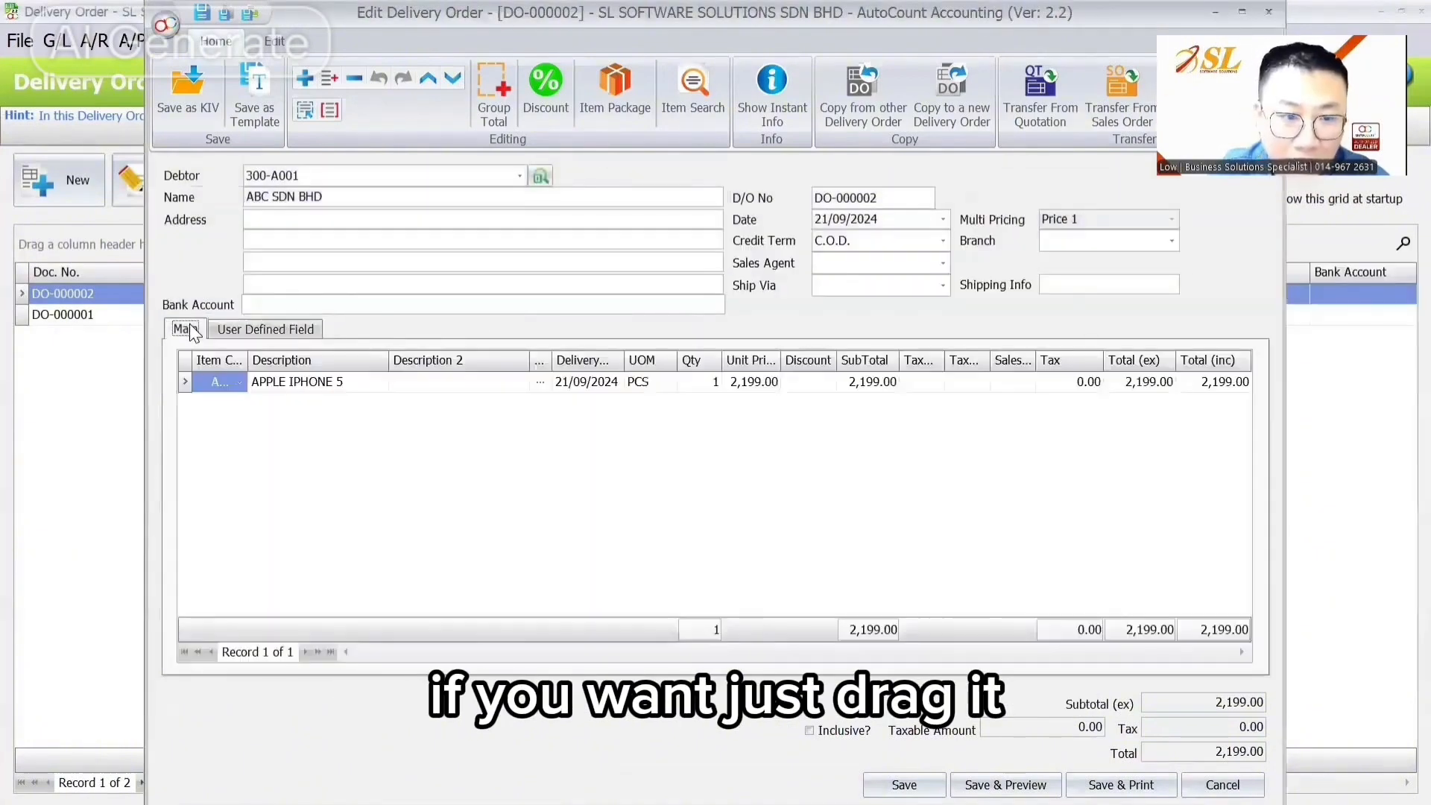
left_click(245, 329)
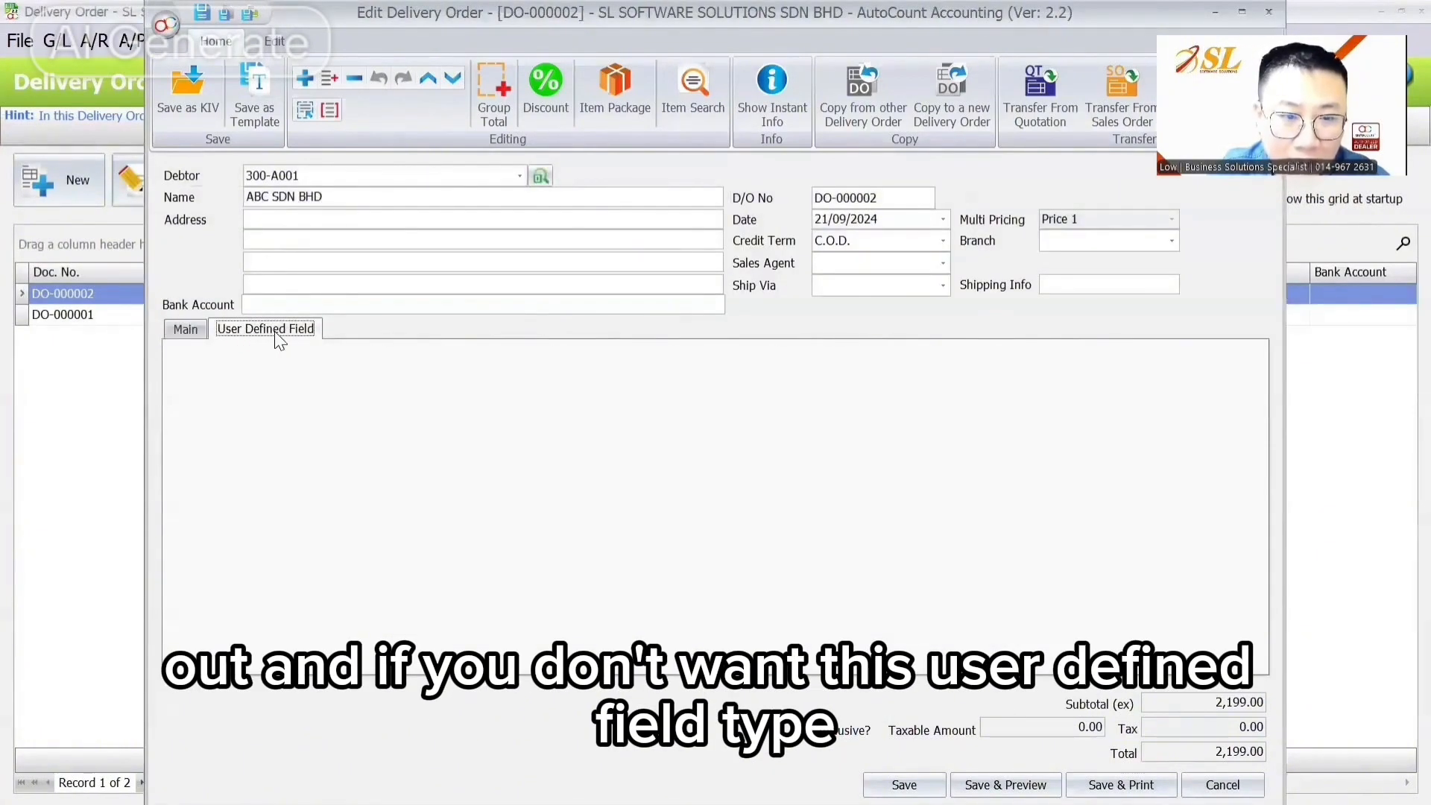
Step: Hide the User Defined Field tab with Hide Item and close the Customization panel
right_click(276, 332)
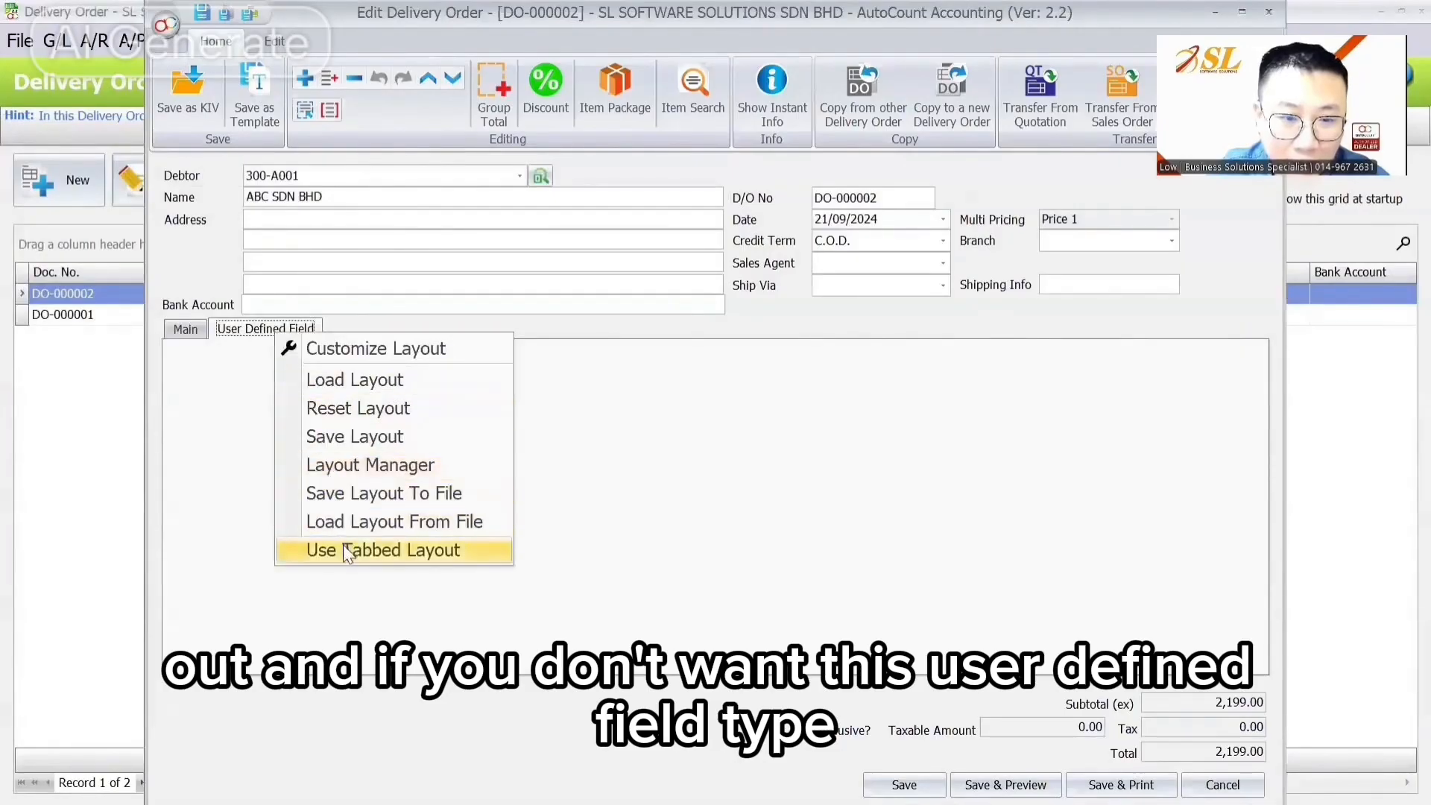
left_click(351, 352)
right_click(270, 330)
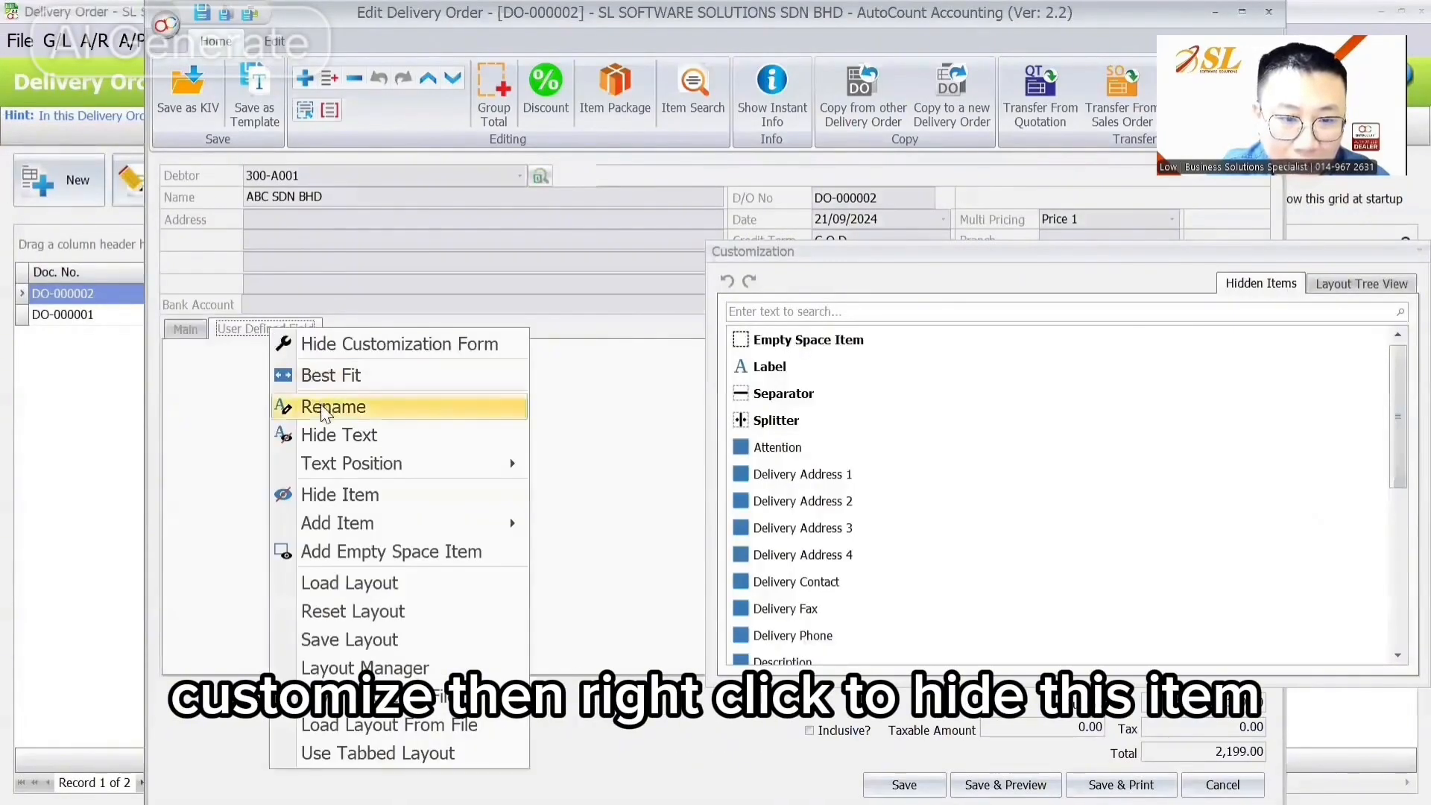
left_click(336, 492)
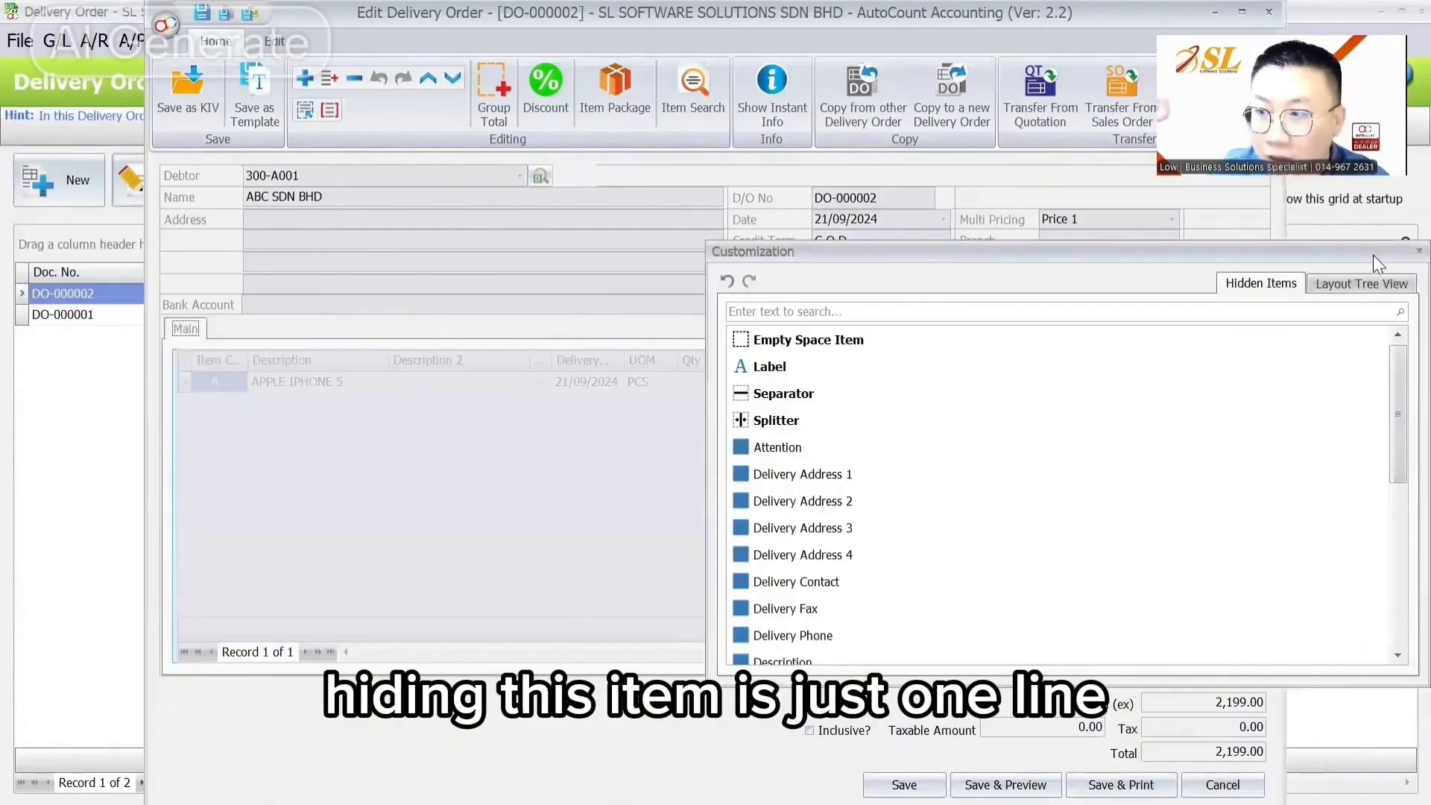
left_click(1419, 251)
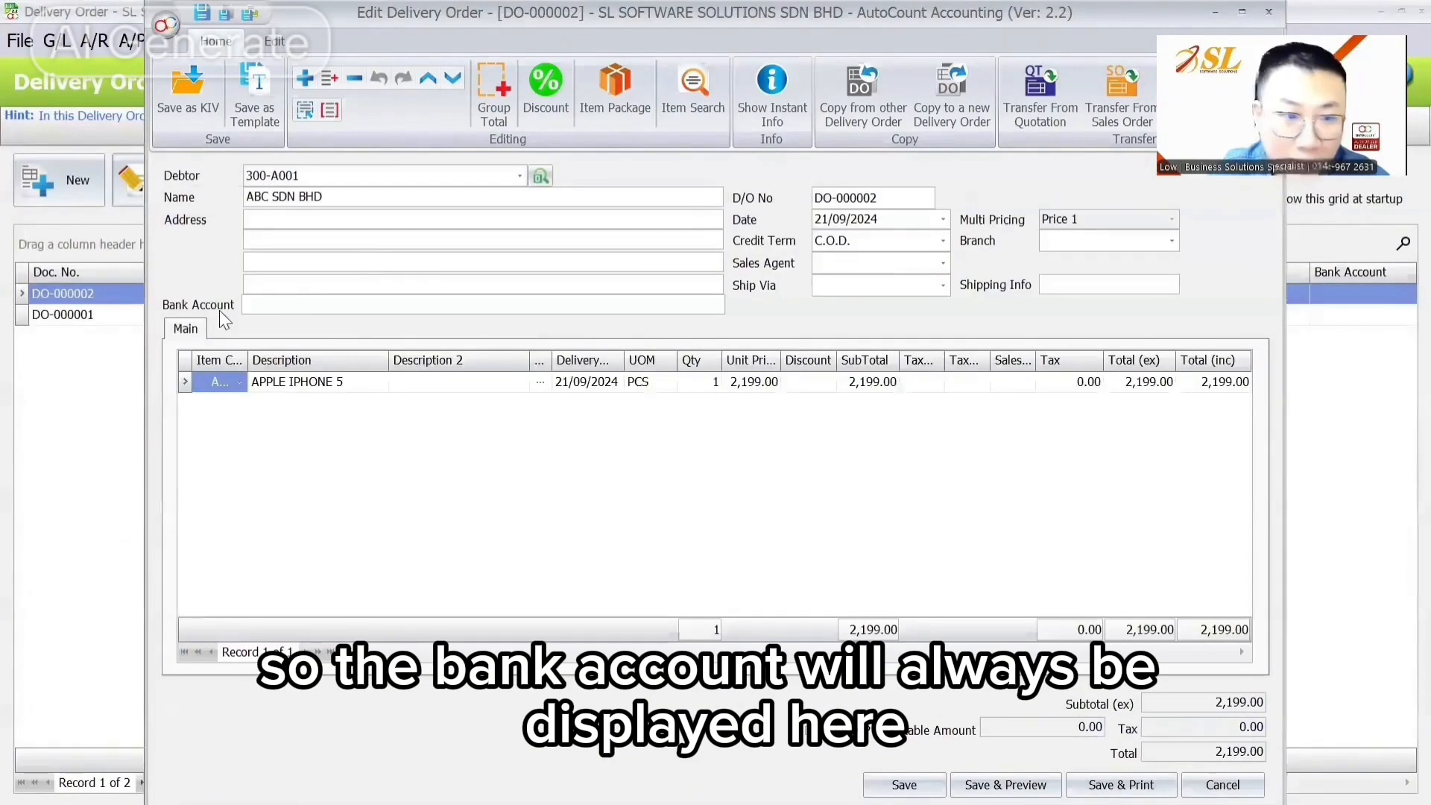
left_click(268, 306)
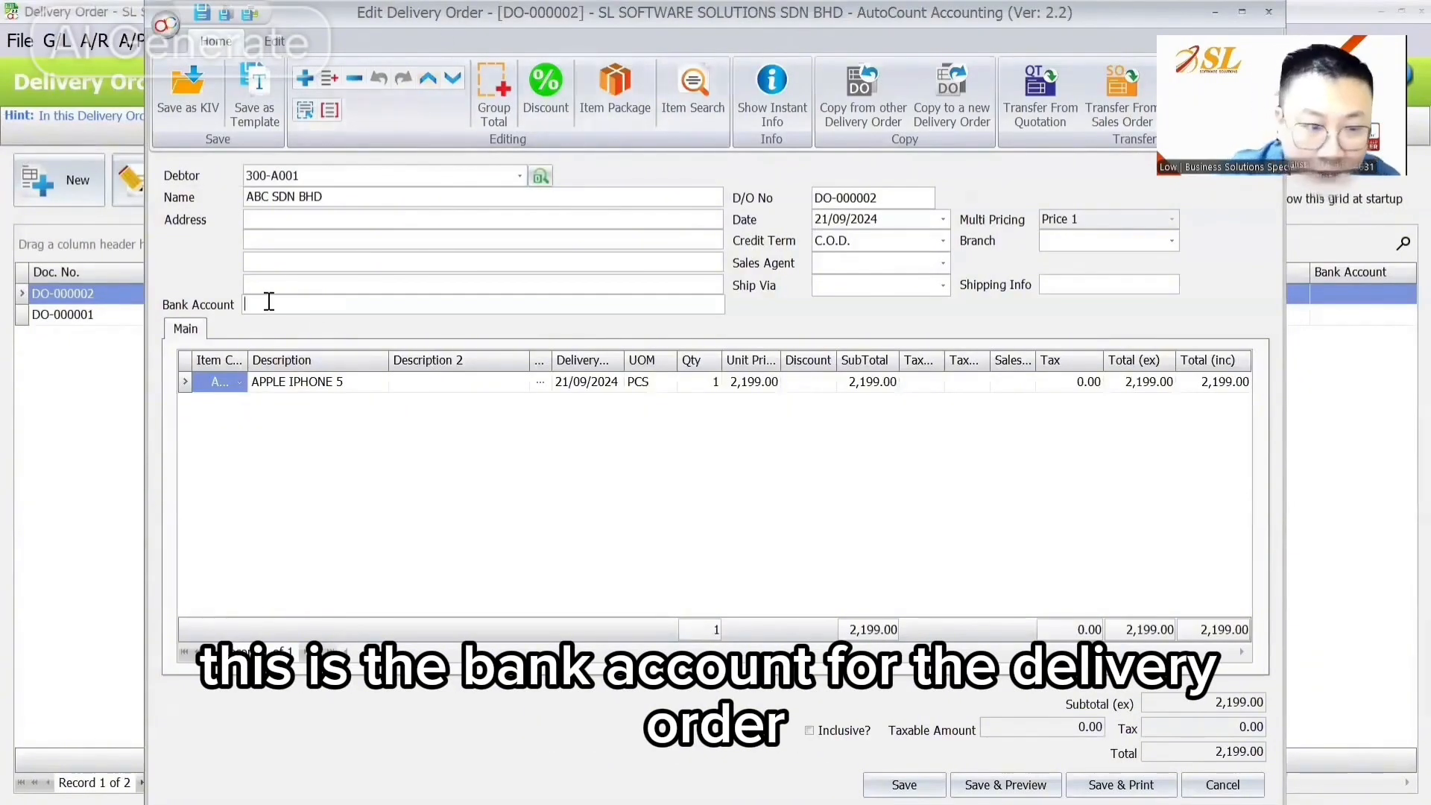
Step: Enter the bank account number on delivery order DO-000002 and save it
type("M")
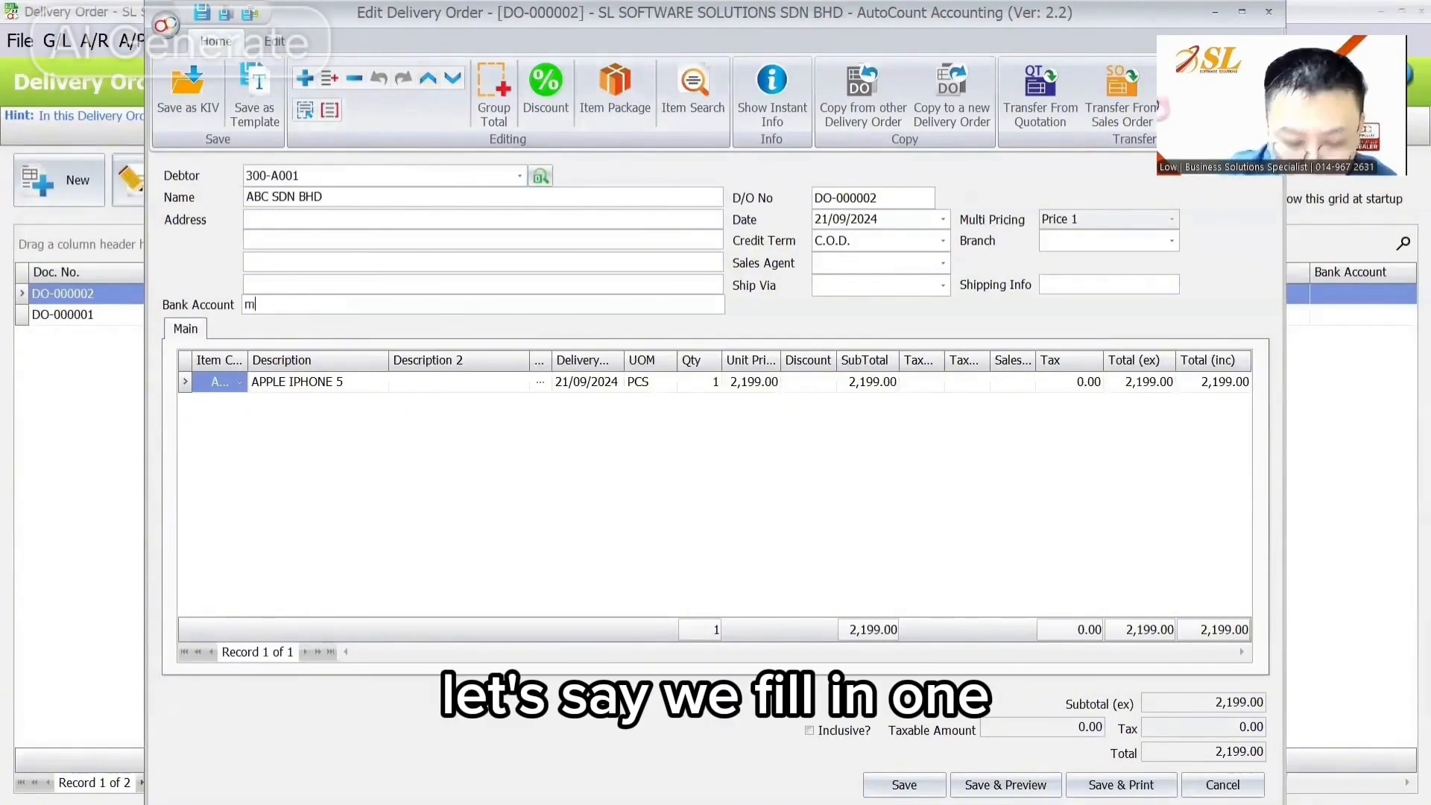
type("BB")
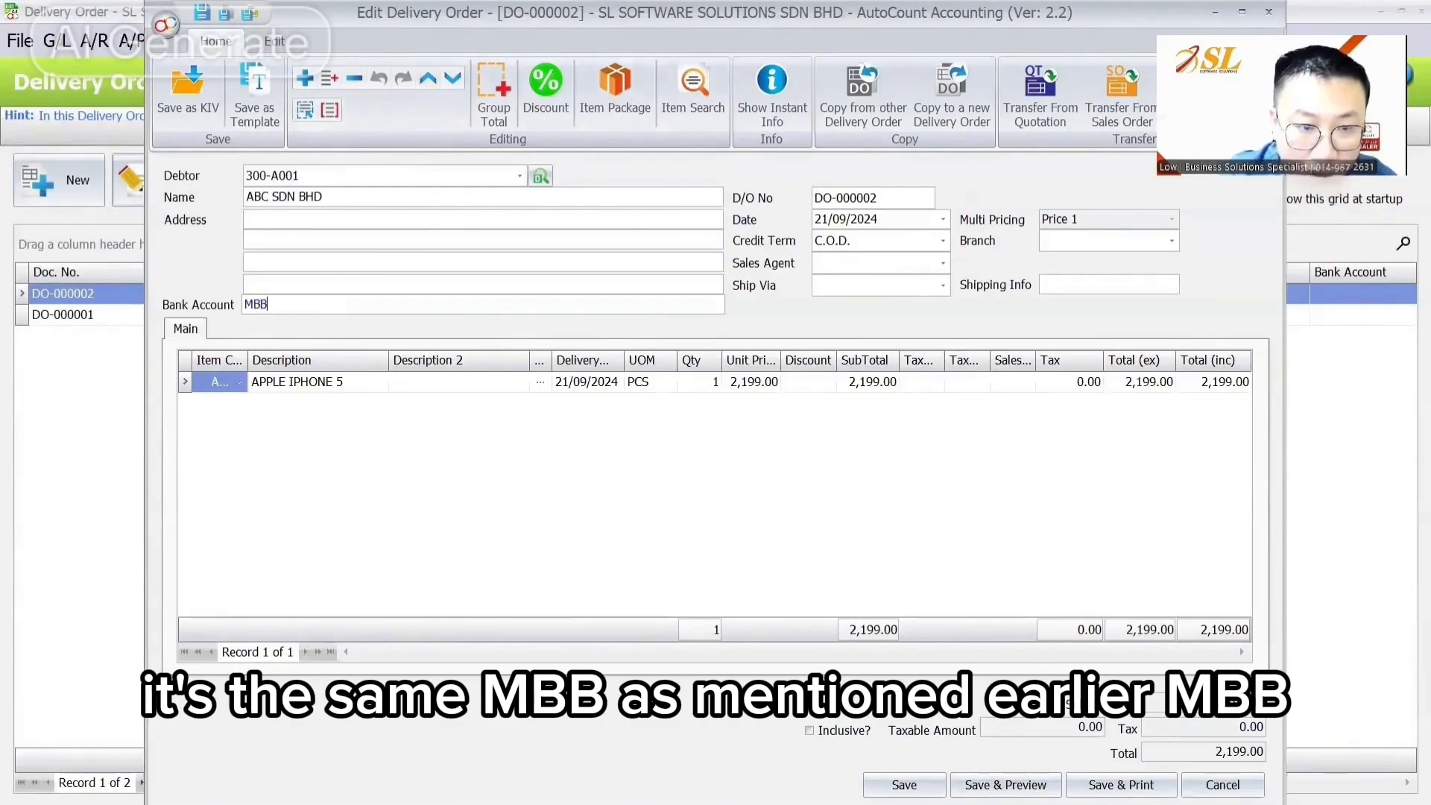
type("123456798")
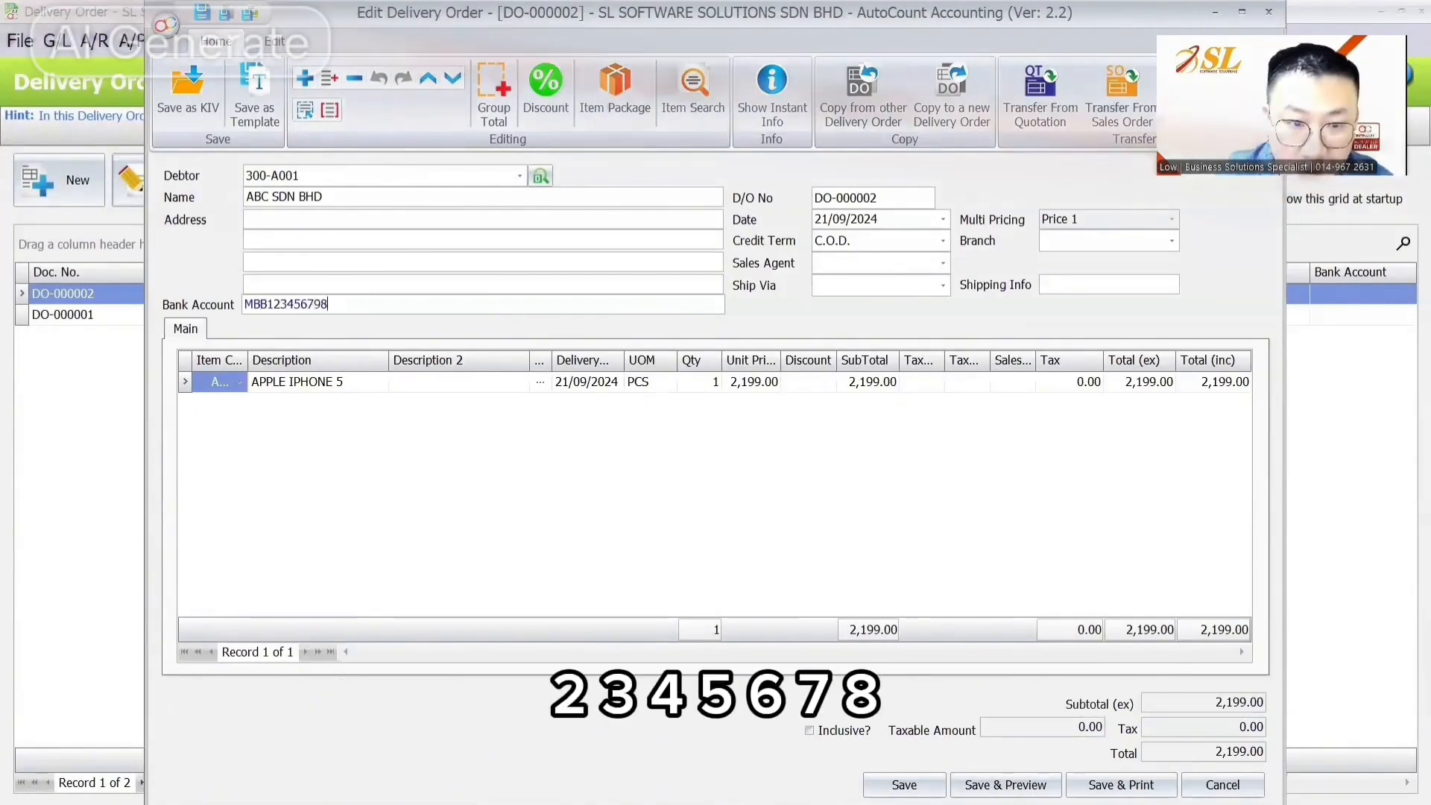
left_click(904, 784)
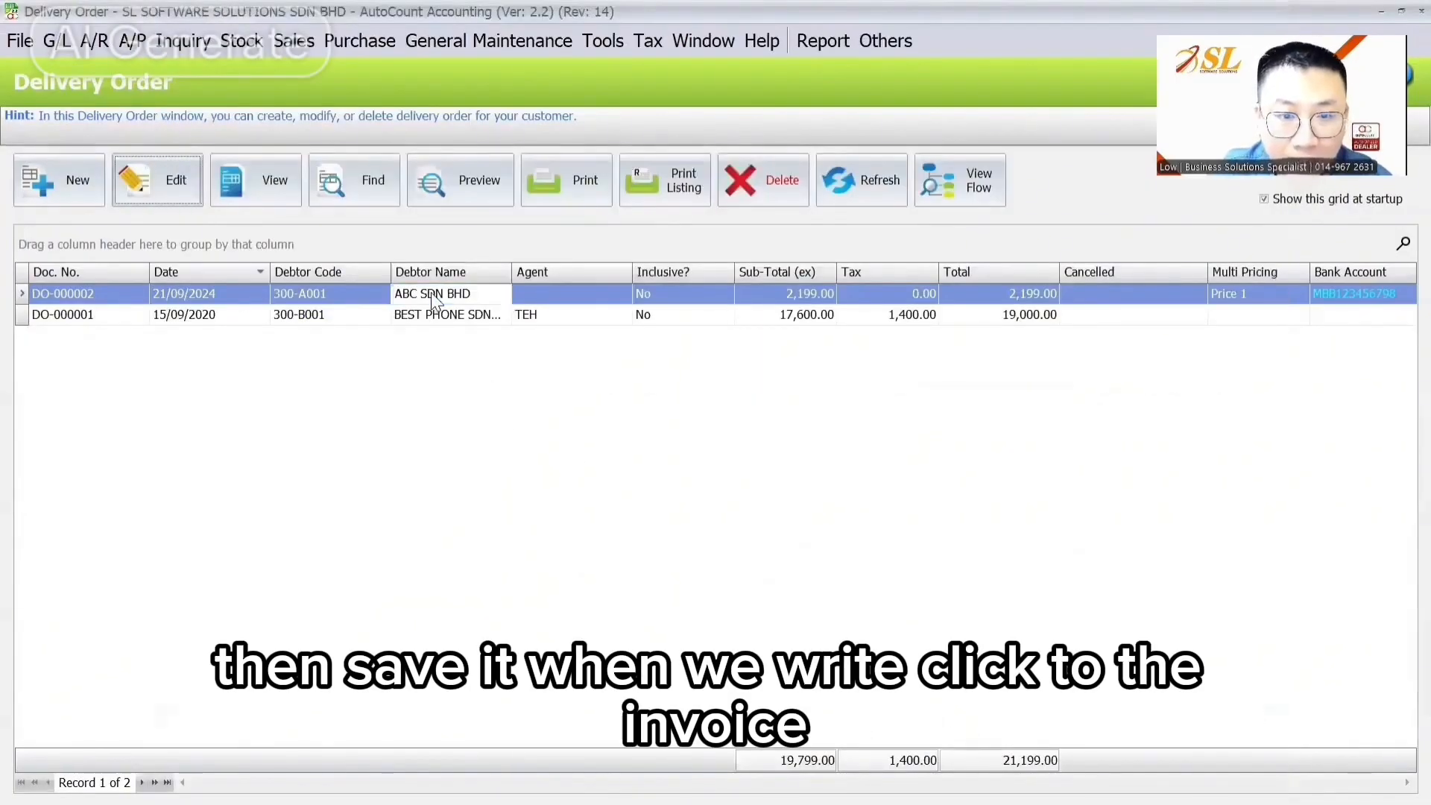
Step: Transfer the ABC SDN BHD delivery order to a new invoice with its bank account, and save it
right_click(431, 292)
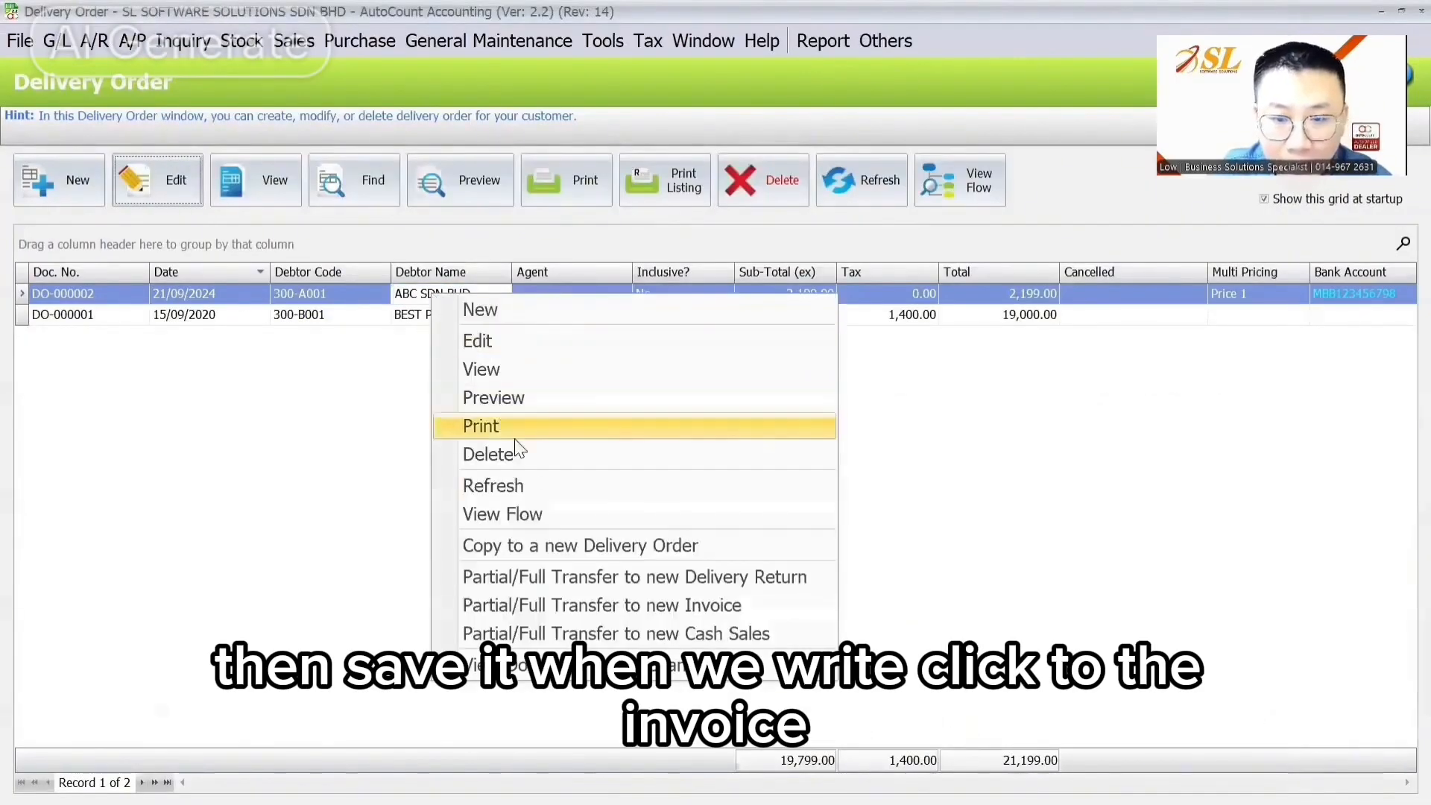
left_click(560, 606)
left_click(269, 380)
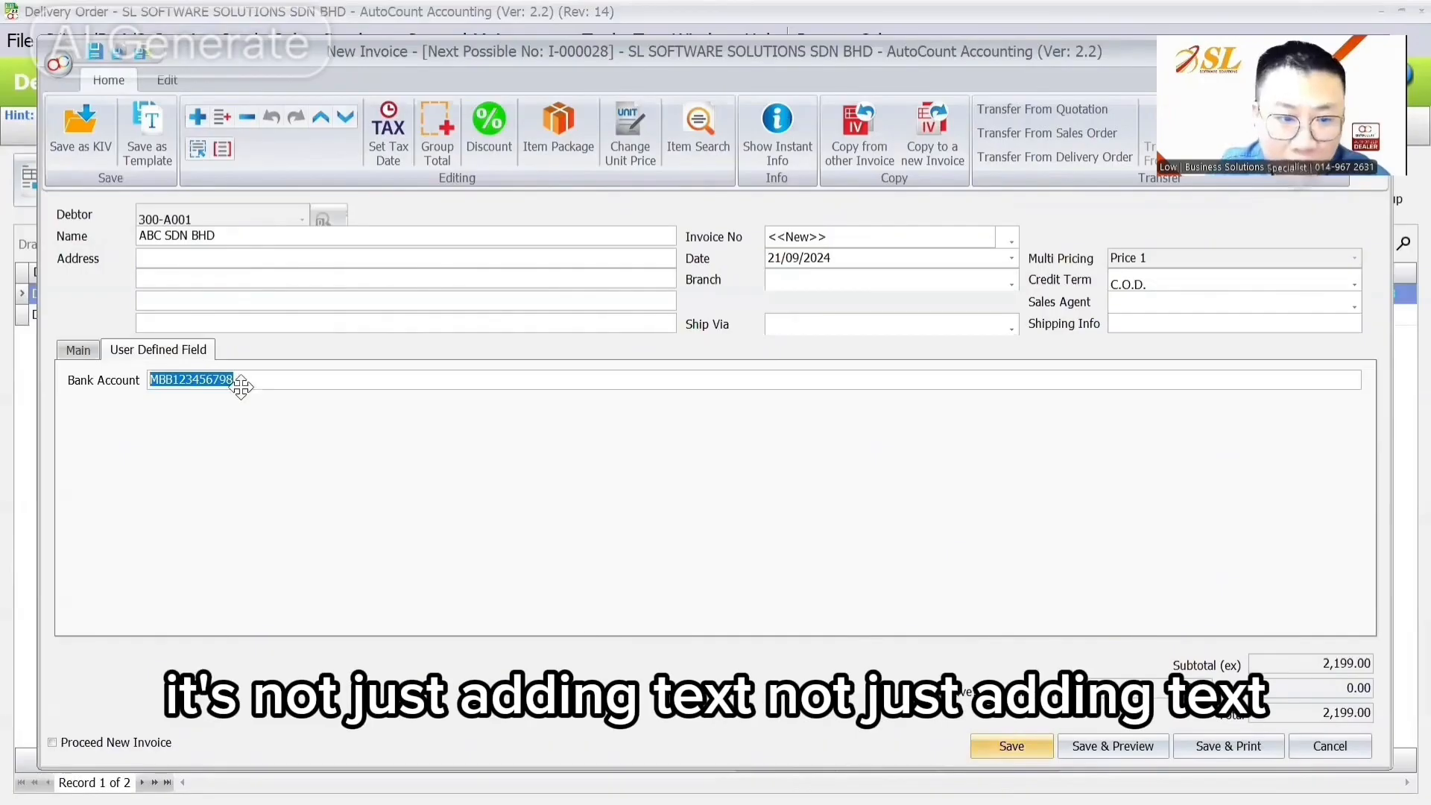
left_click(1014, 745)
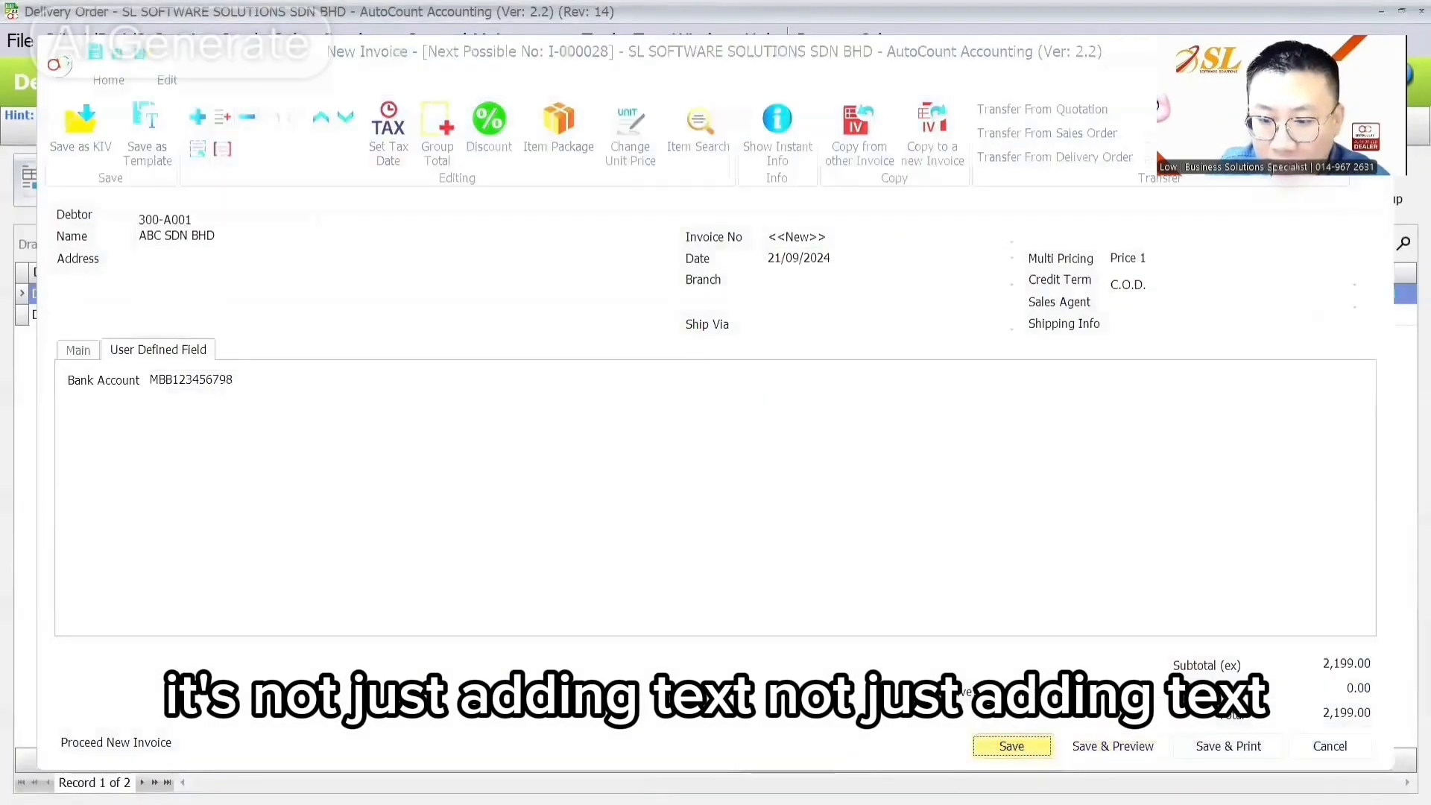
mouse_move(946, 779)
mouse_move(995, 779)
left_click(1044, 745)
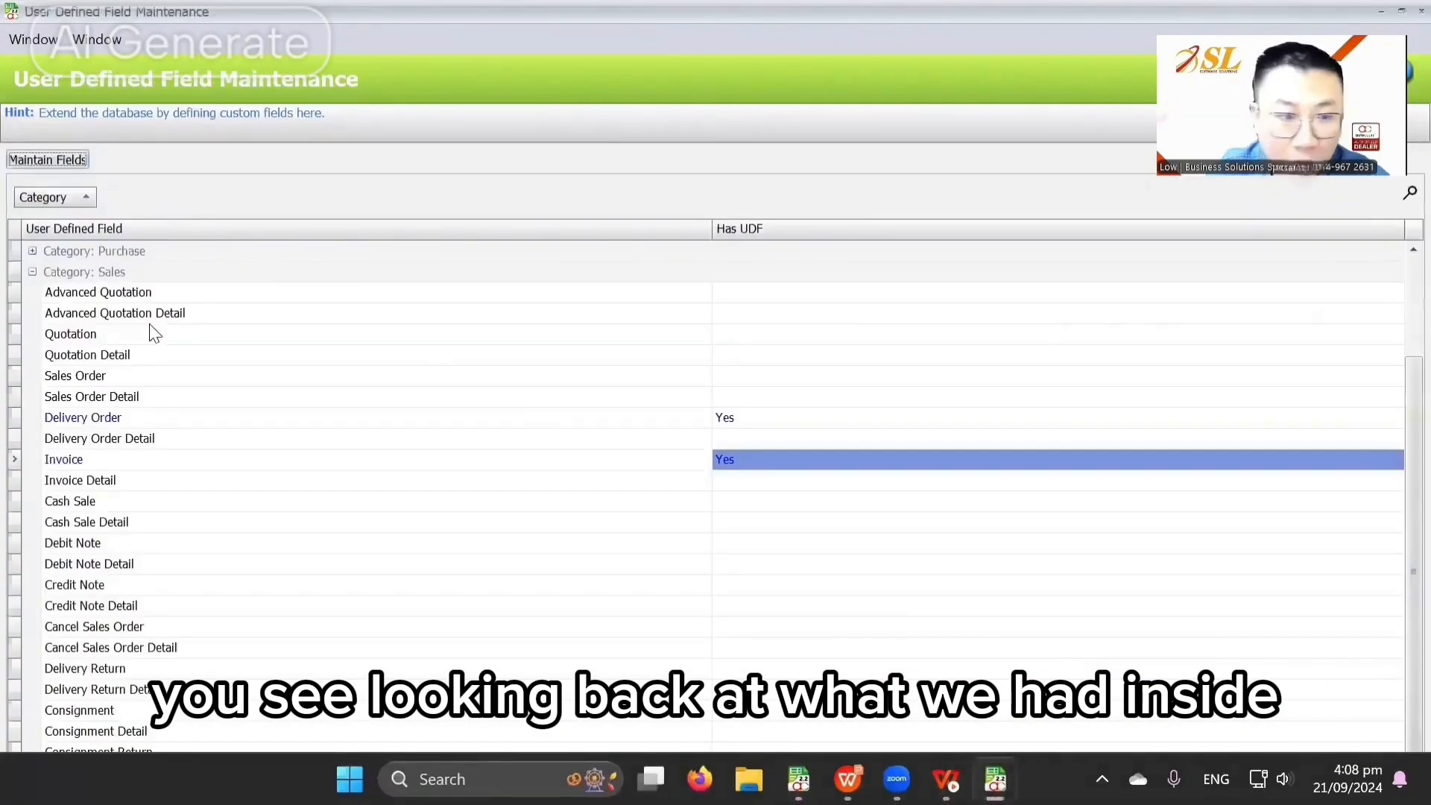
Step: Review the Type options for the Delivery Order's BankAcc field, leaving it as Text
double_click(149, 419)
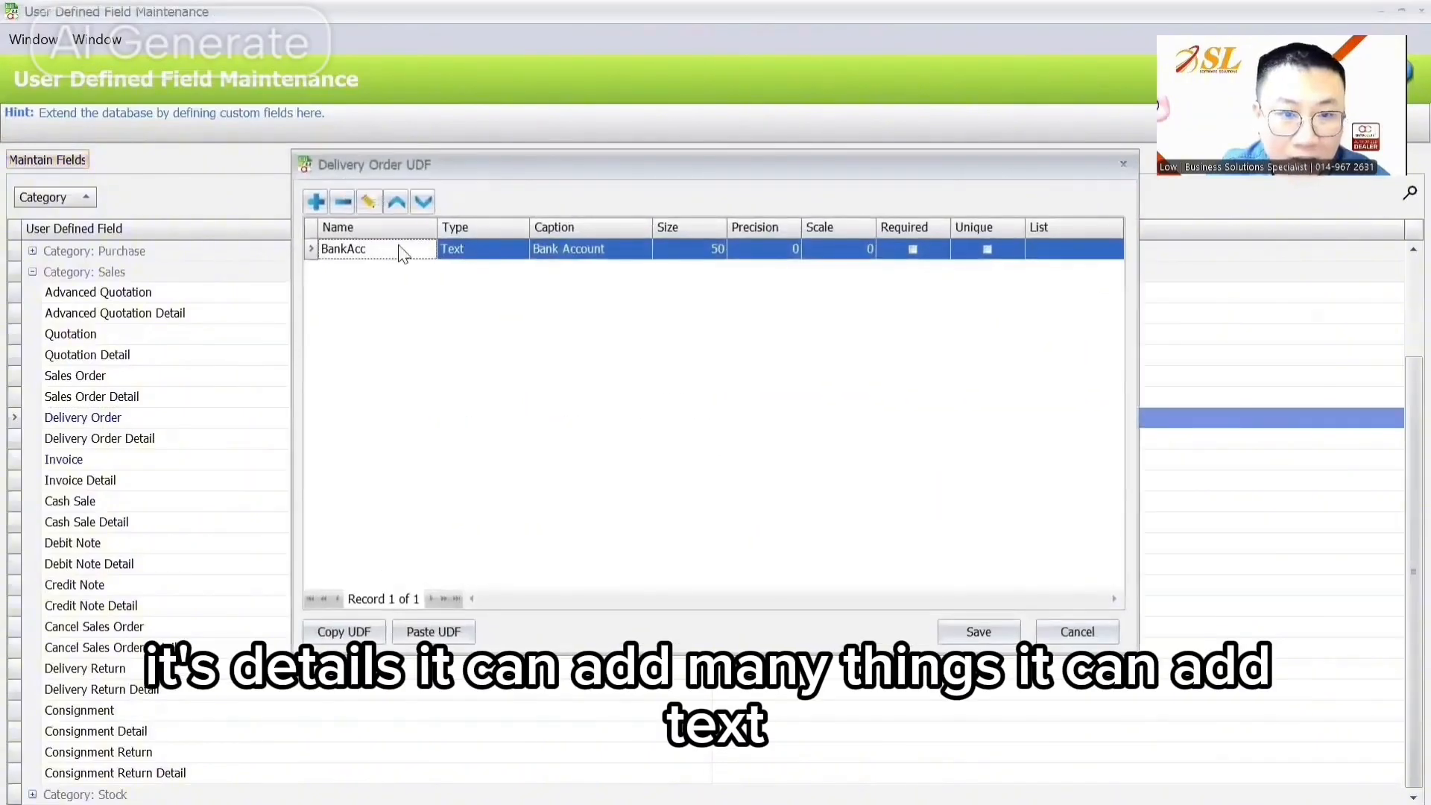
left_click(371, 201)
left_click(578, 276)
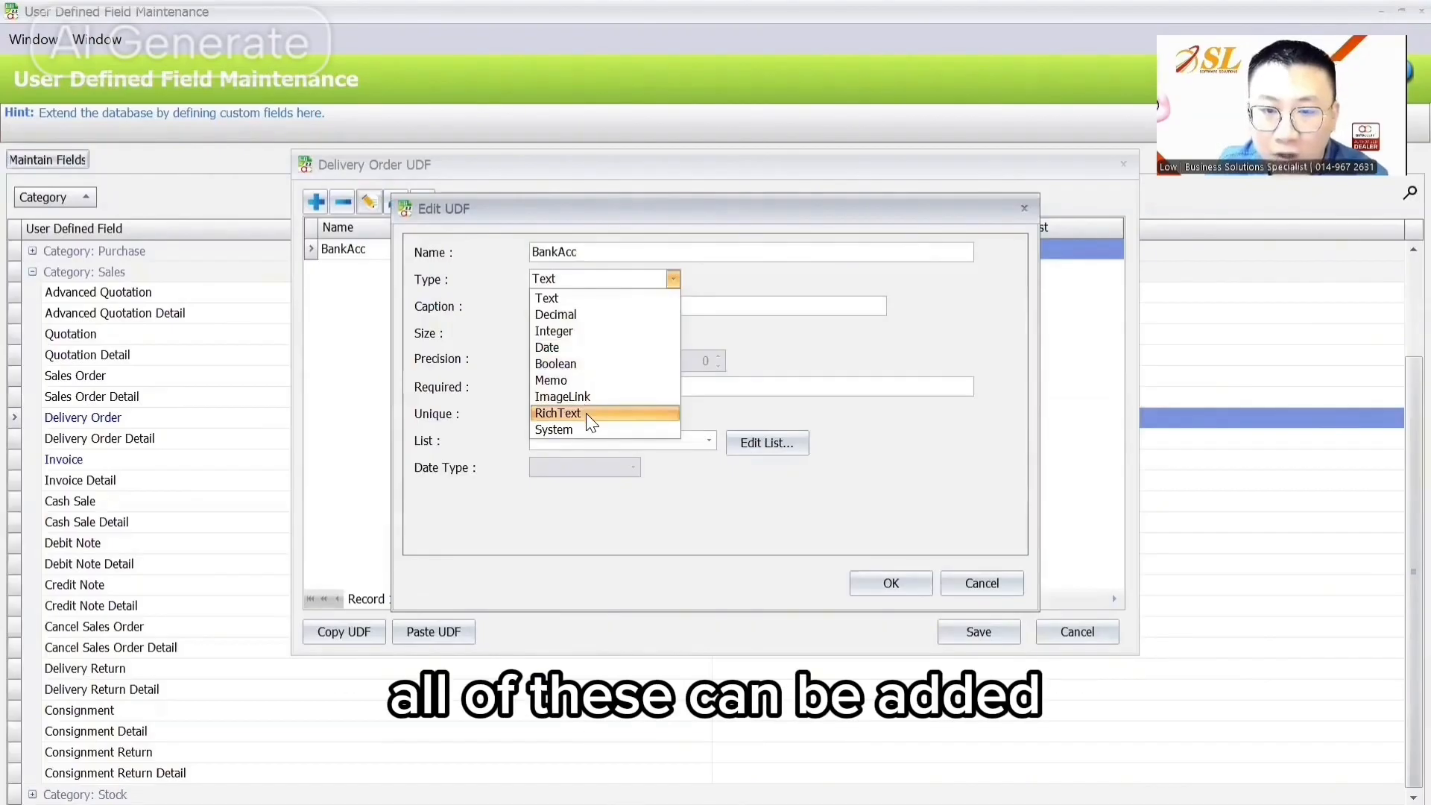
left_click(895, 500)
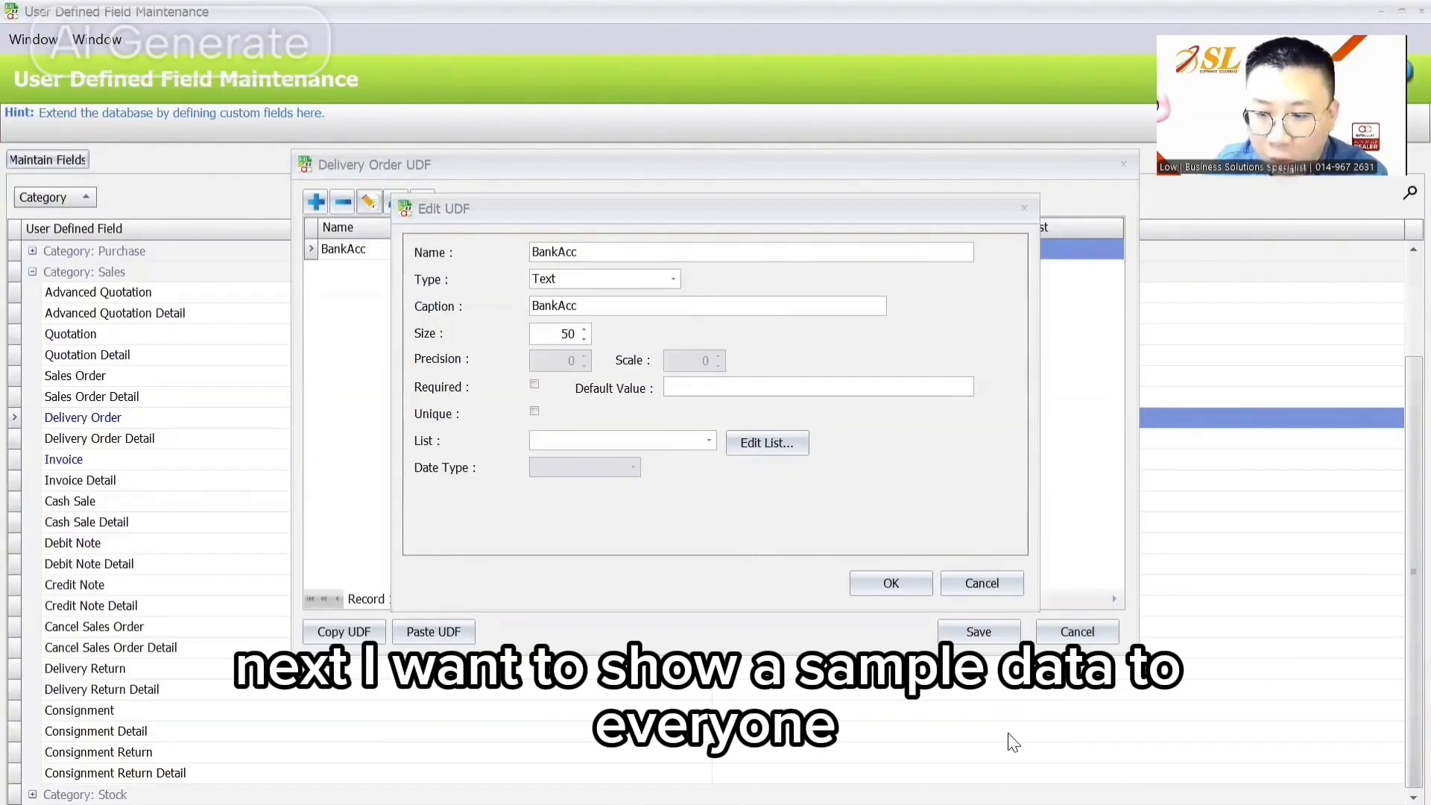
mouse_move(799, 779)
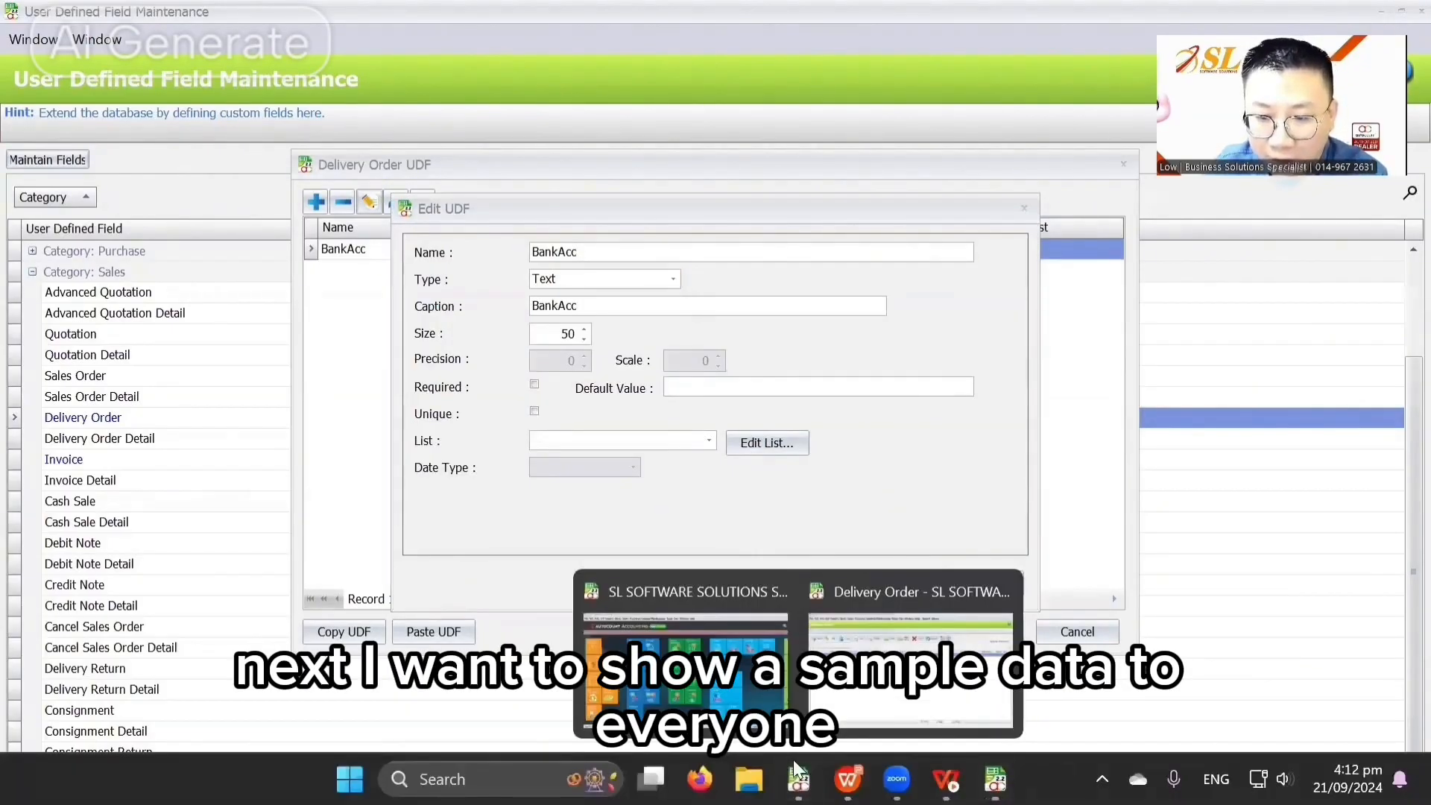
left_click(643, 596)
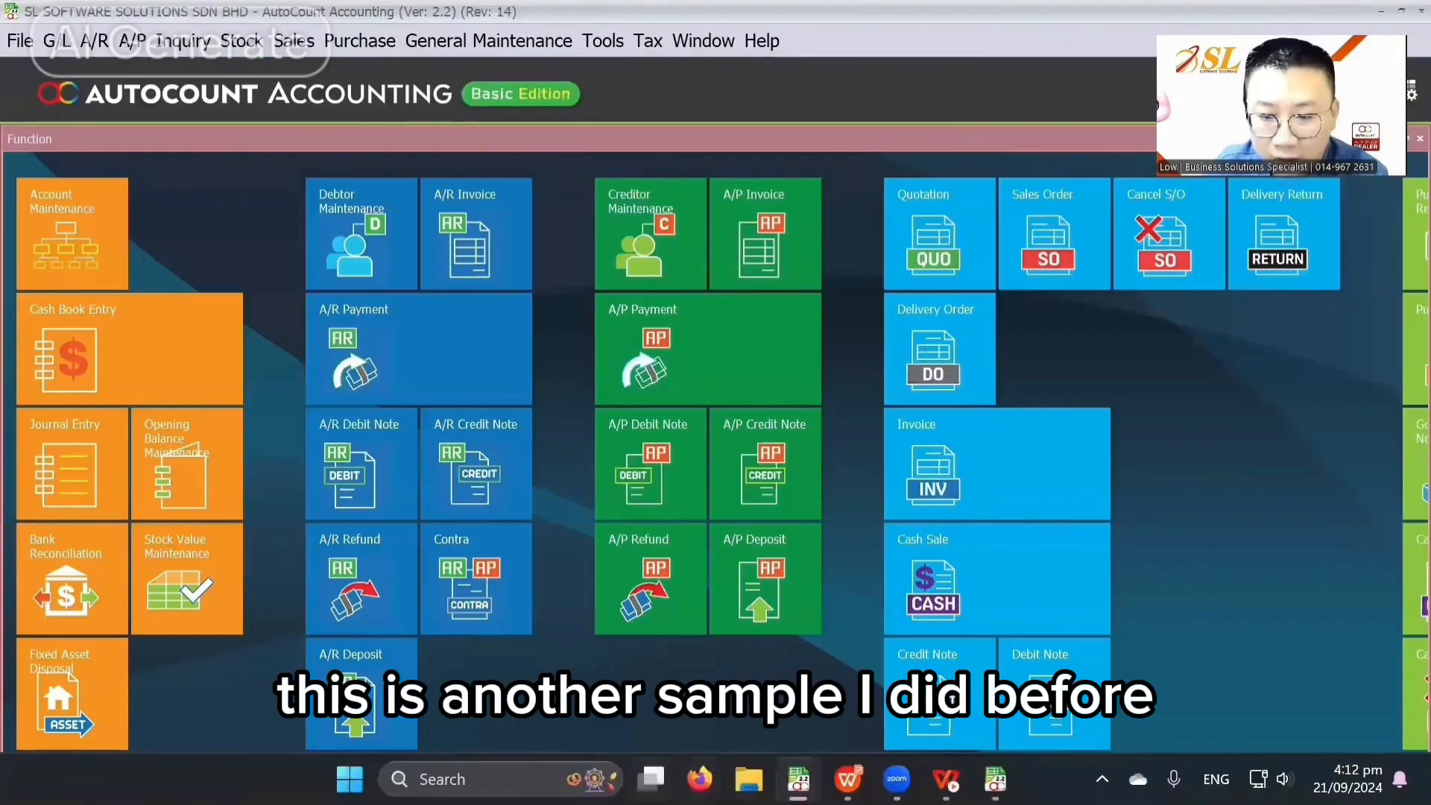
Step: Log in to the DEVELOPER PLUGIN company with its password
mouse_move(773, 763)
left_click(745, 639)
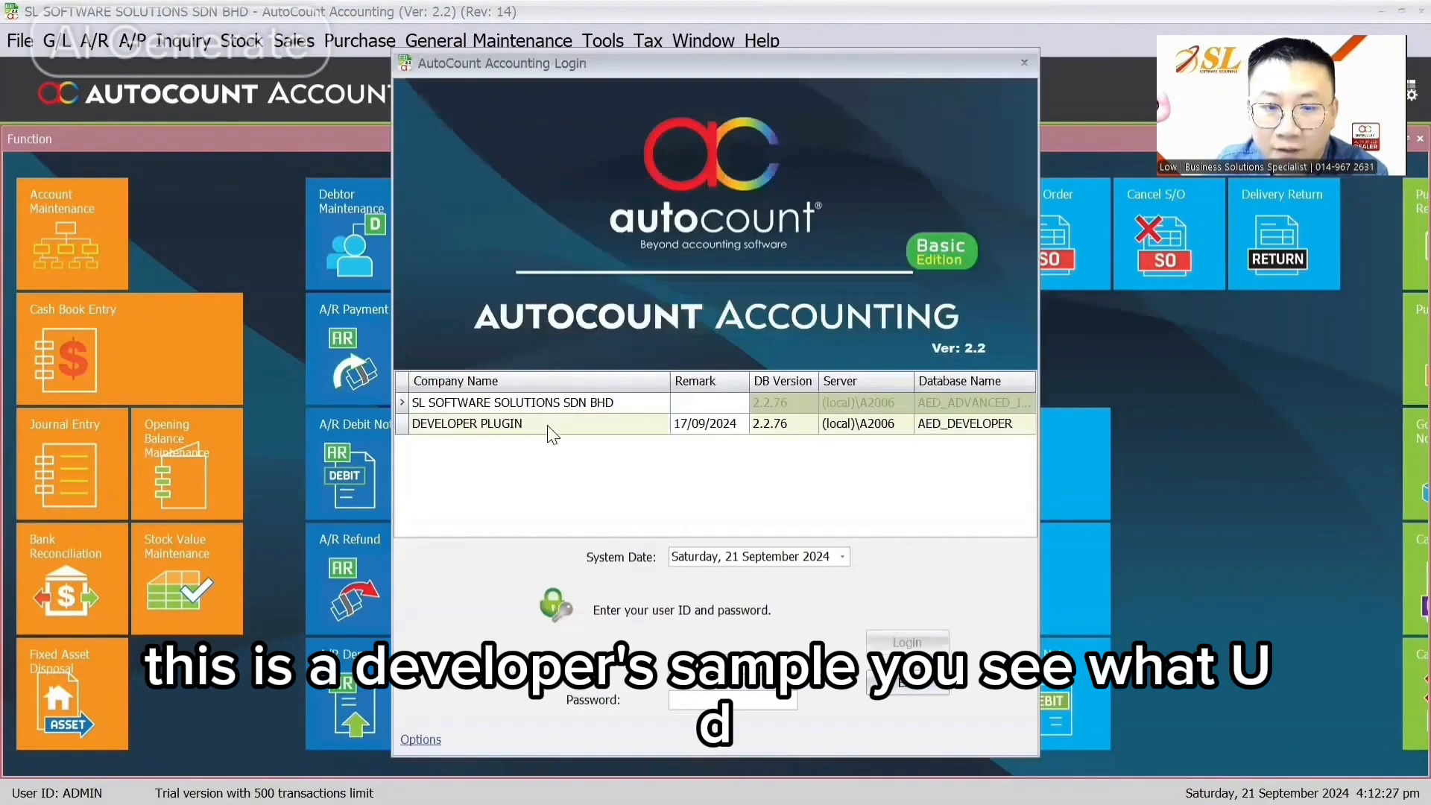
left_click(548, 427)
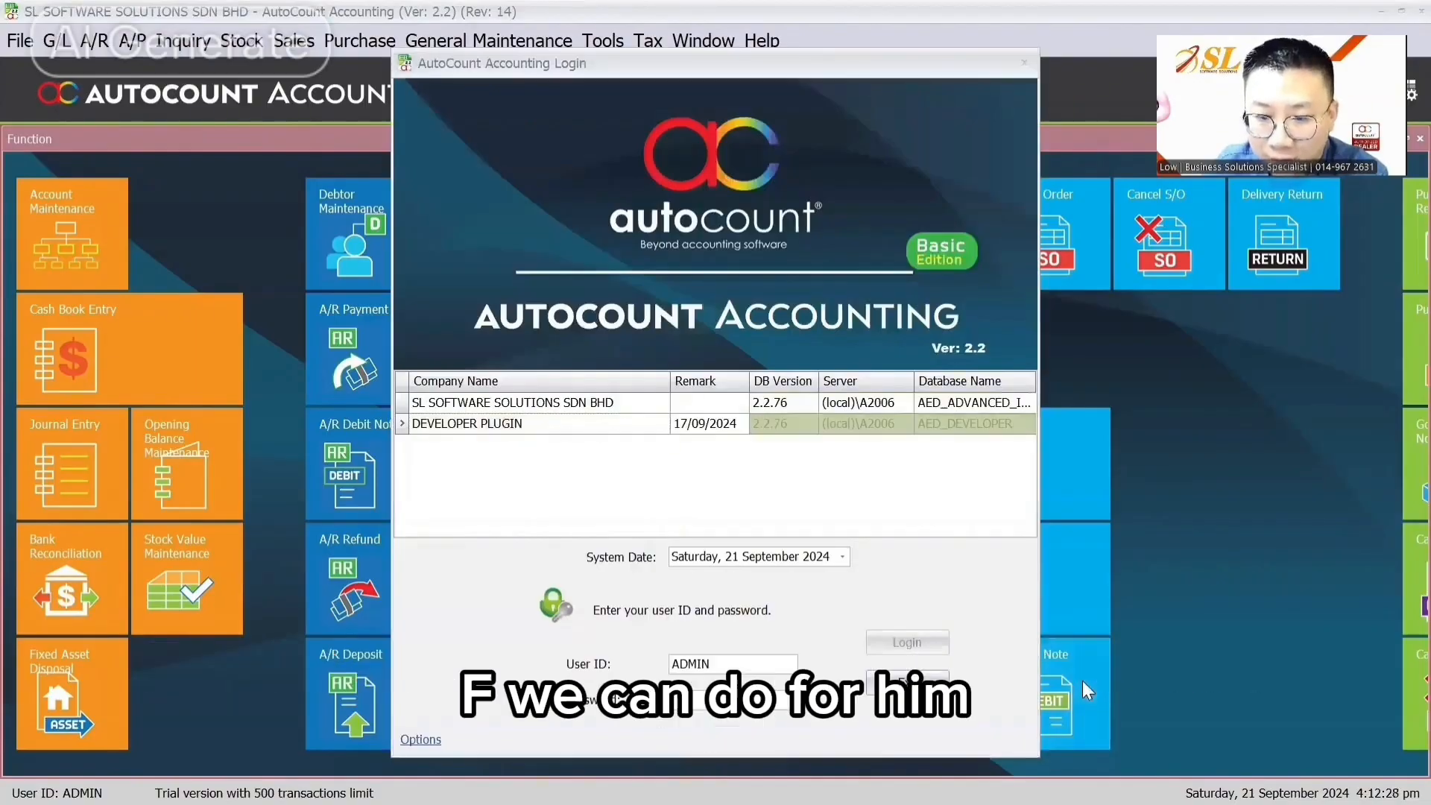
key("Tab")
type("*****")
key("Return")
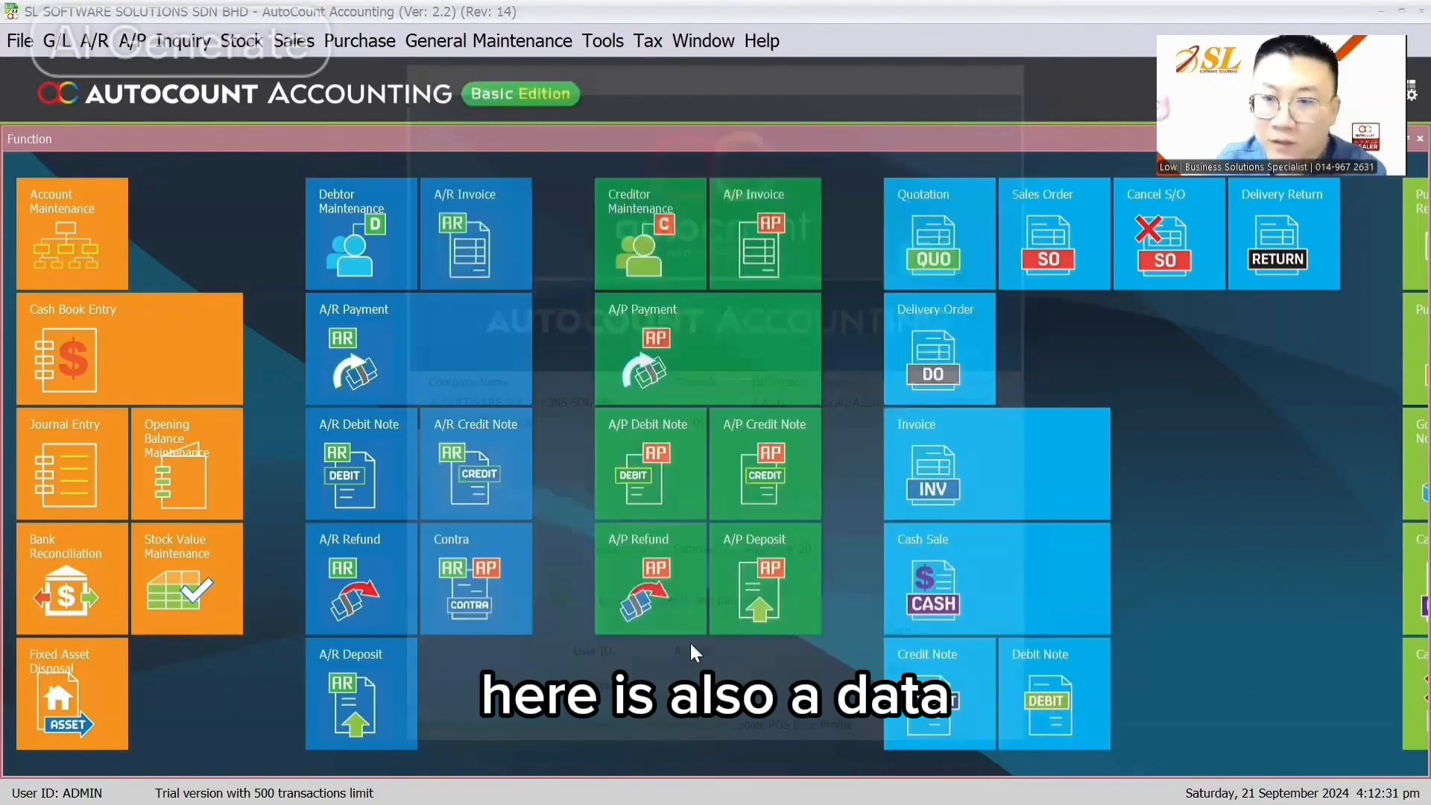
Step: Open the first debtor in Debtor Maintenance and show its User Defined Field tab
left_click(94, 43)
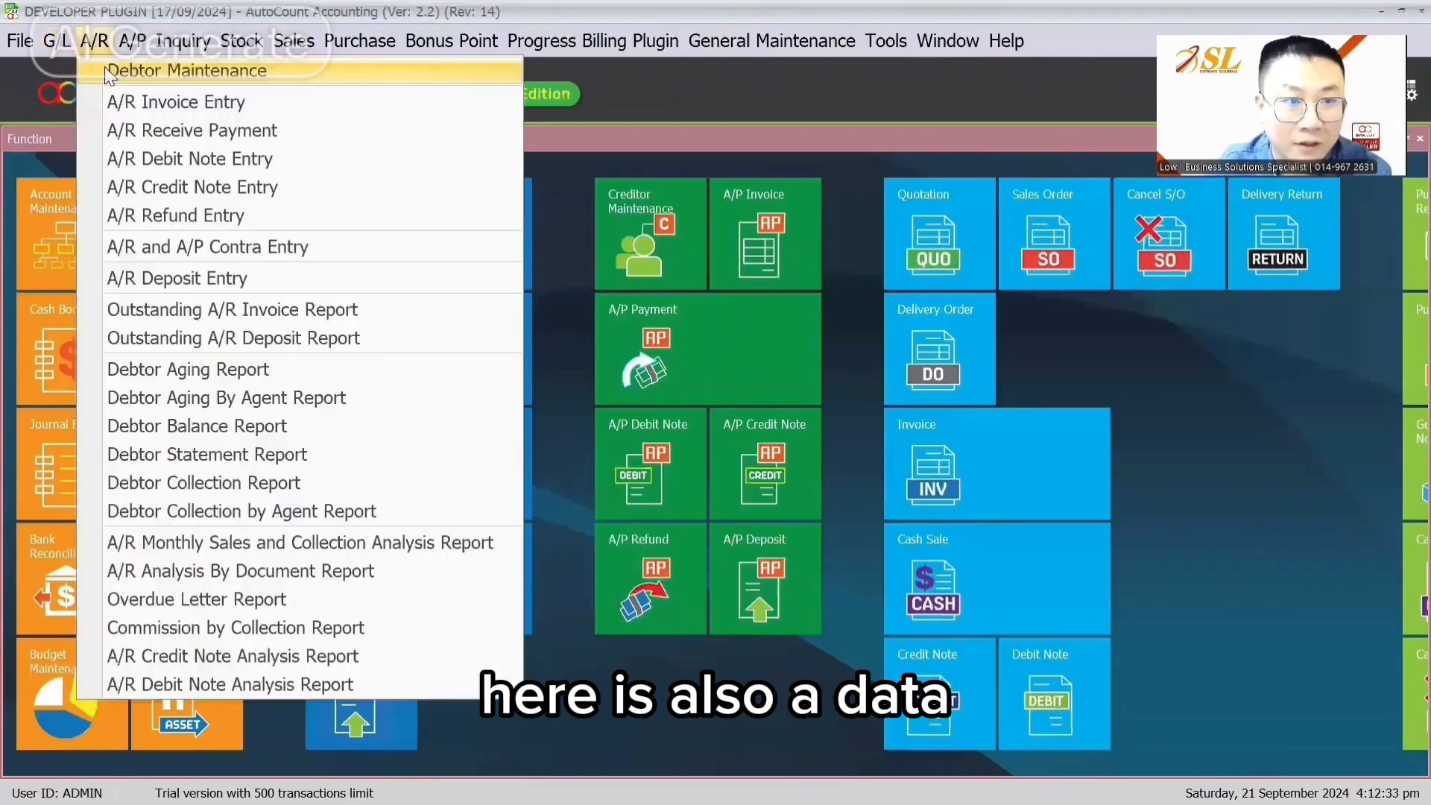
left_click(114, 75)
double_click(342, 282)
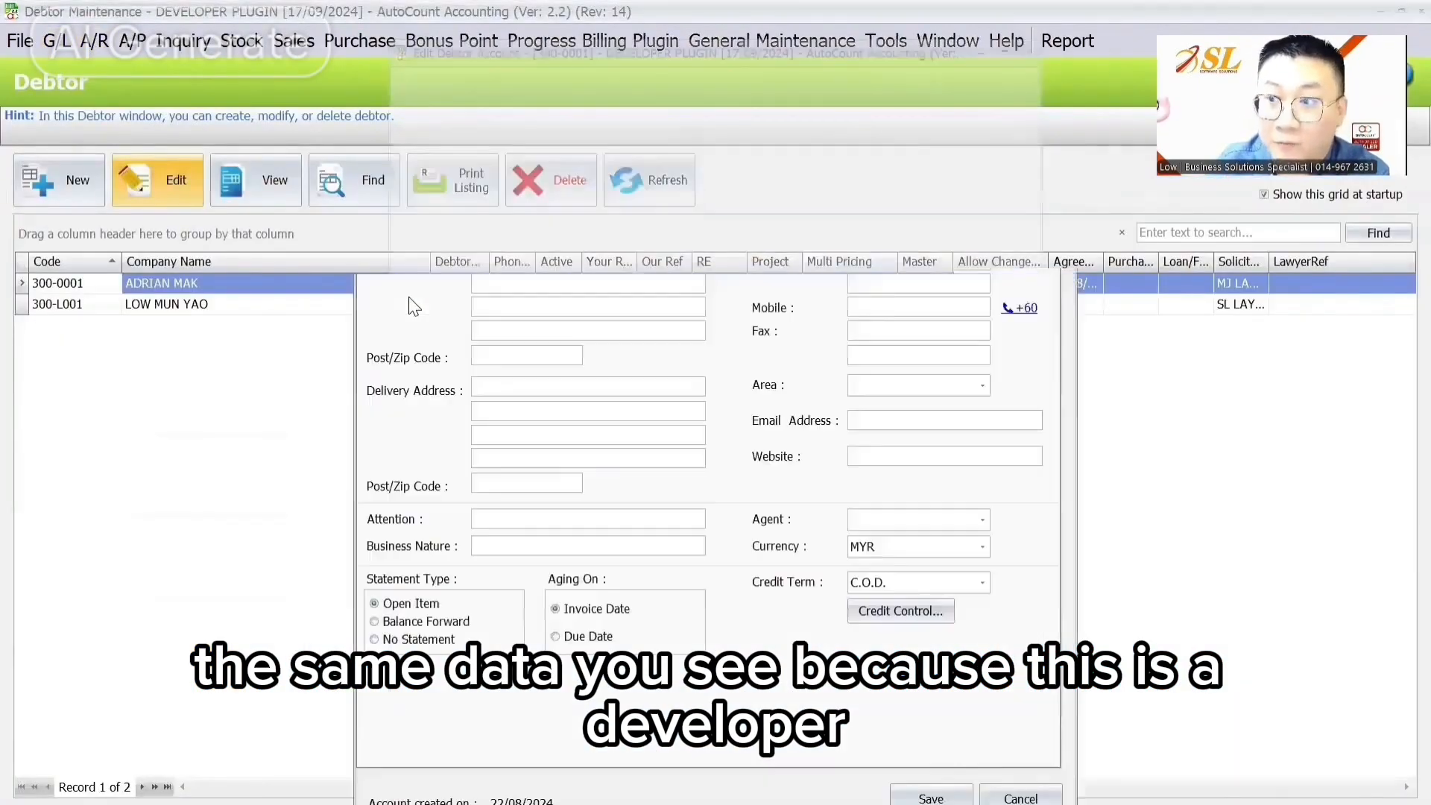
left_click(799, 231)
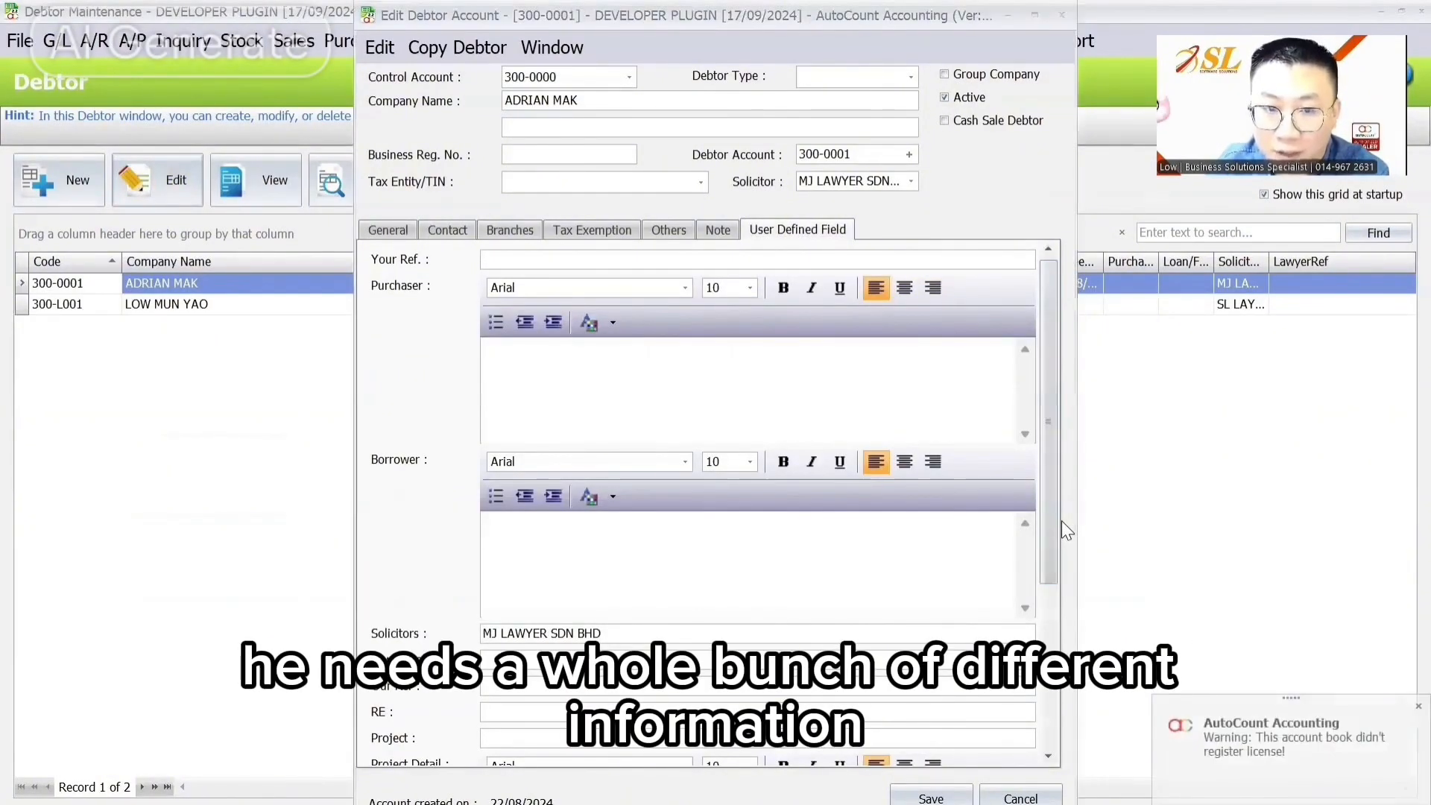
left_click(514, 258)
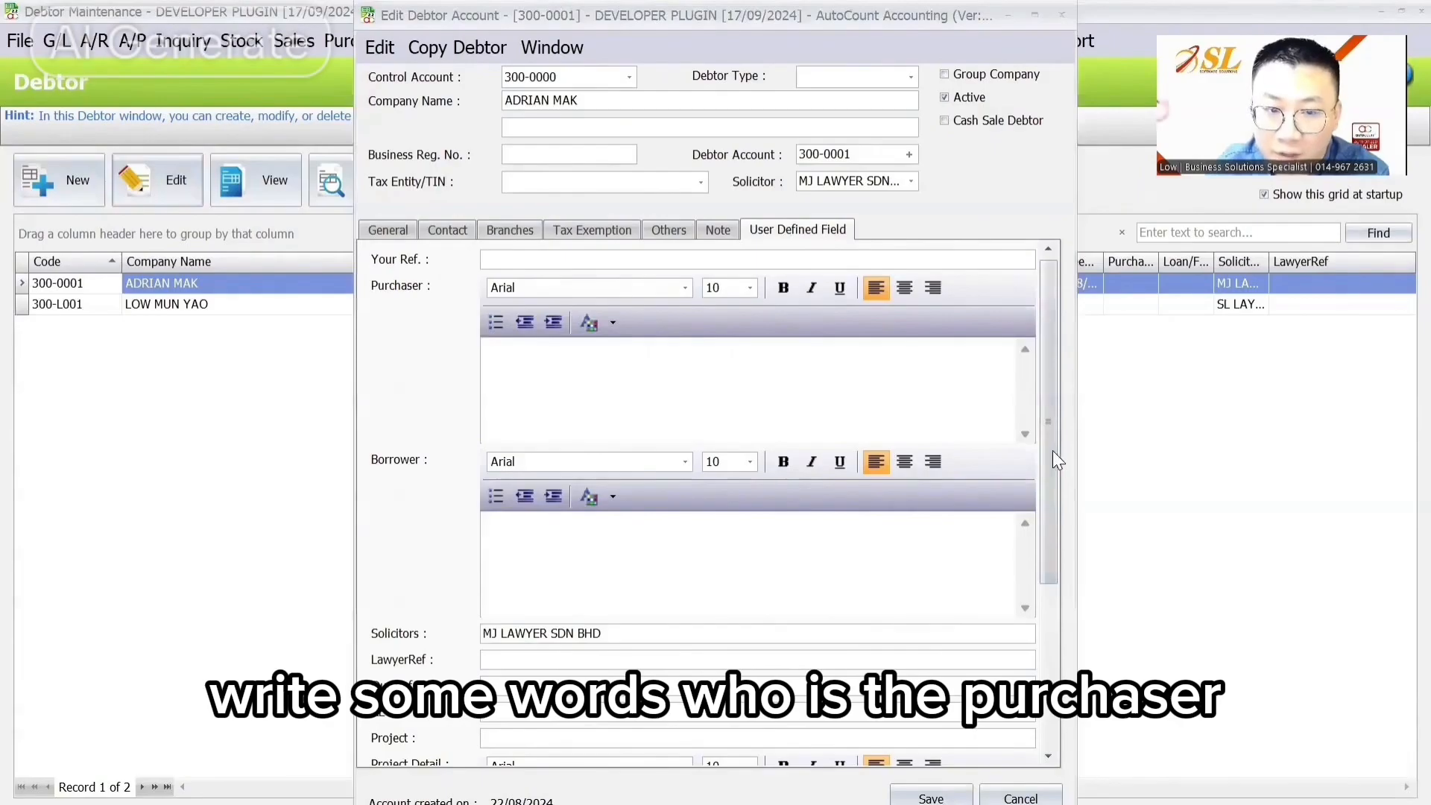
Step: Scroll through the debtor's user-defined fields, then close the Edit Debtor Account window
scroll(462, 489, "down", 2)
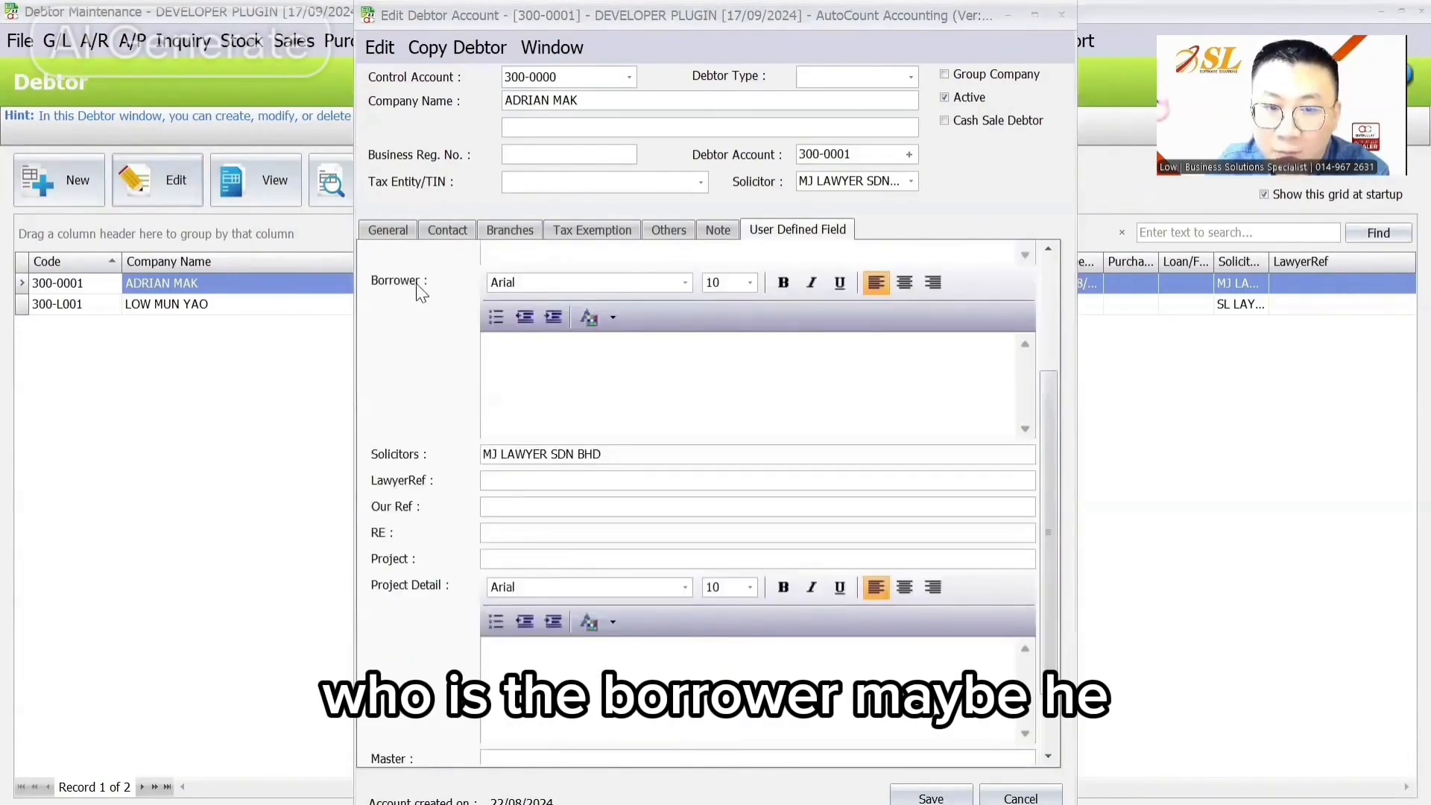
scroll(420, 293, "up", 2)
scroll(422, 382, "down", 1)
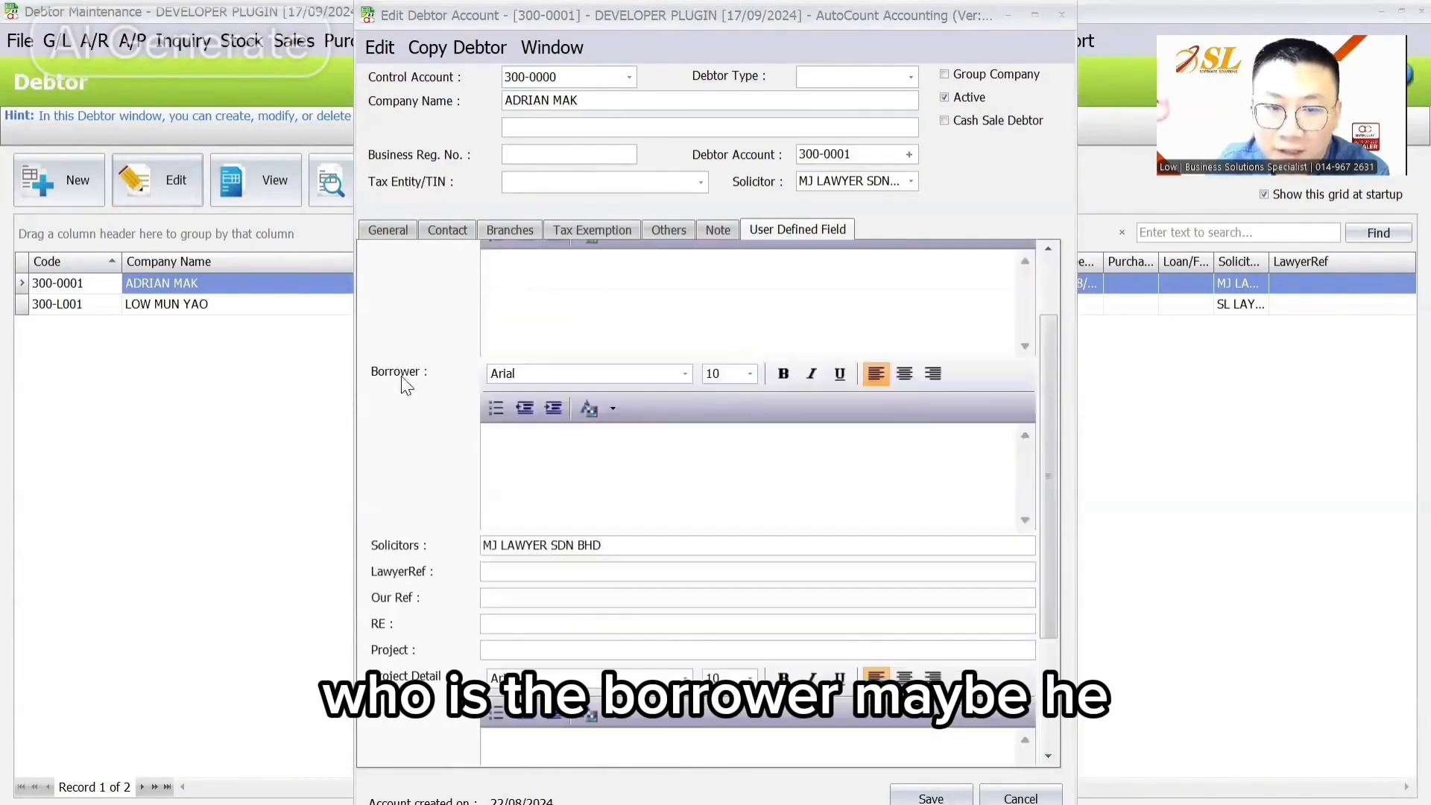
scroll(422, 385, "up", 1)
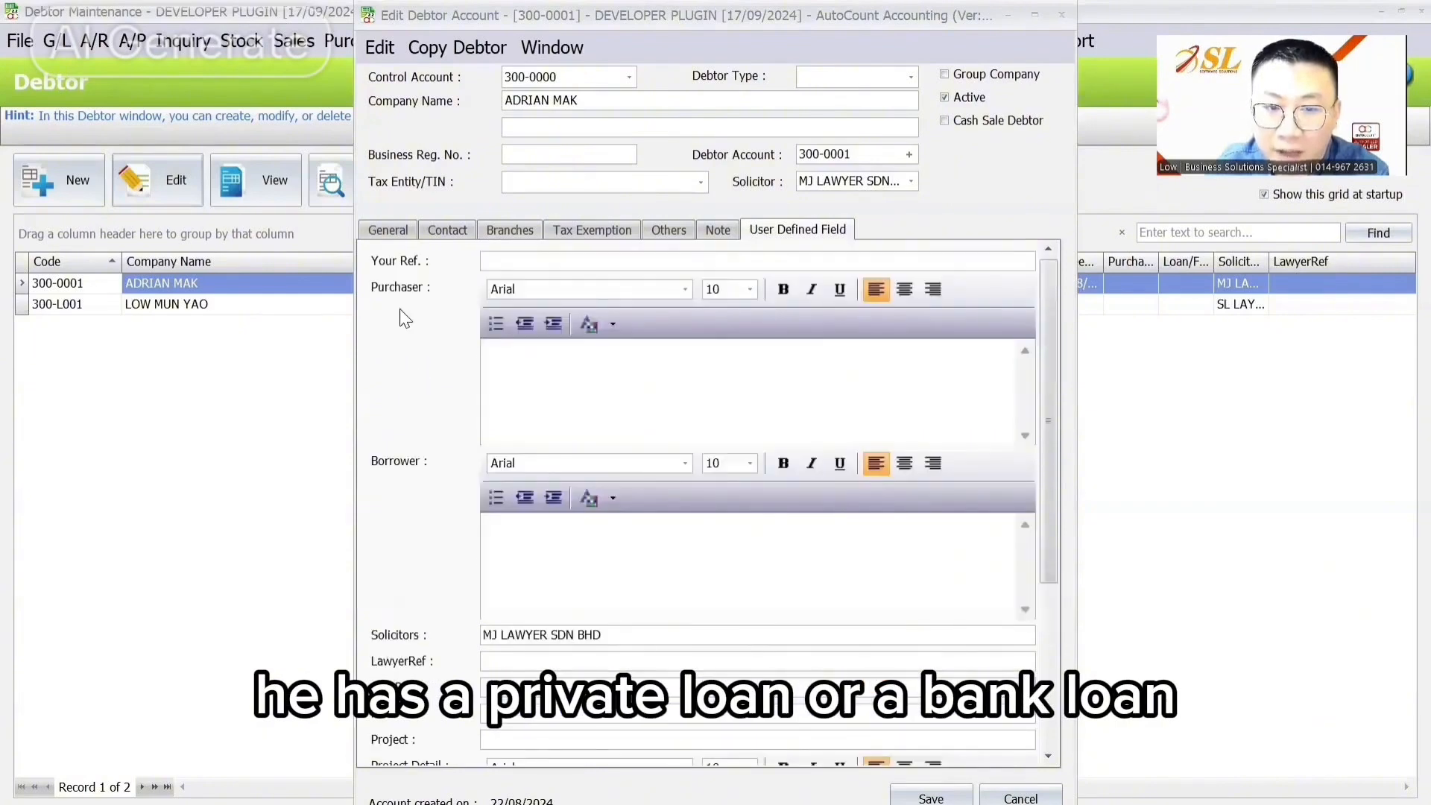
scroll(411, 307, "down", 1)
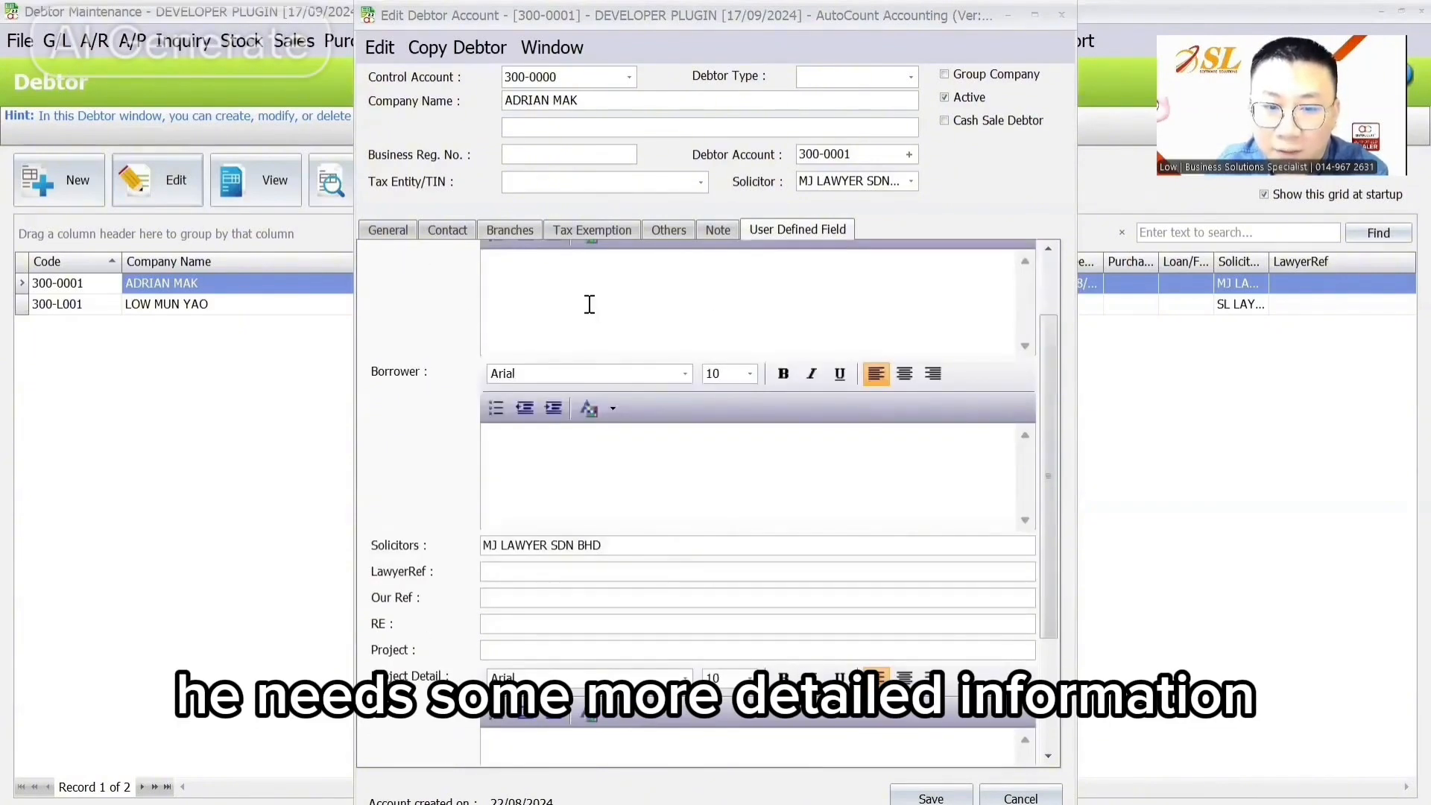
scroll(526, 422, "down", 2)
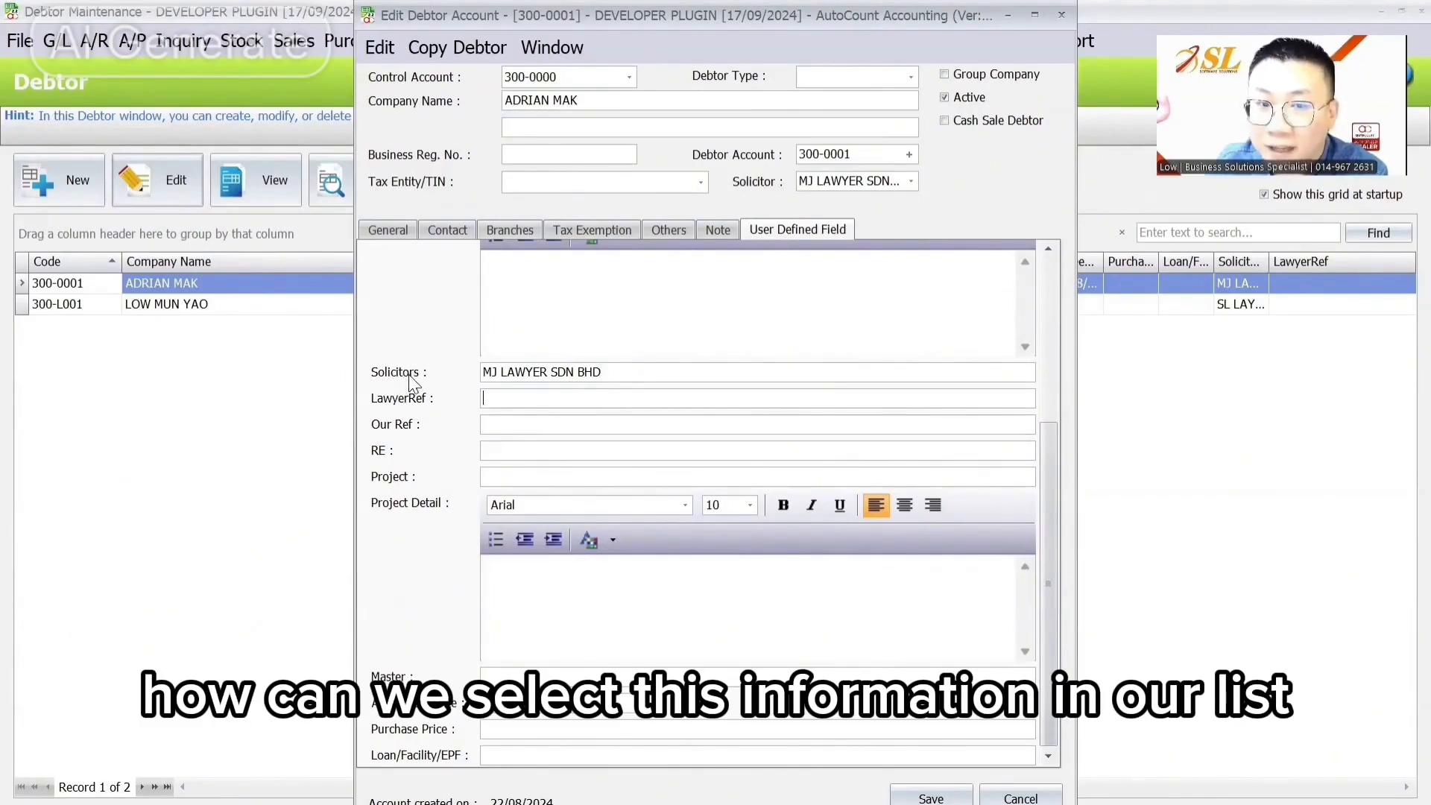
scroll(423, 402, "up", 3)
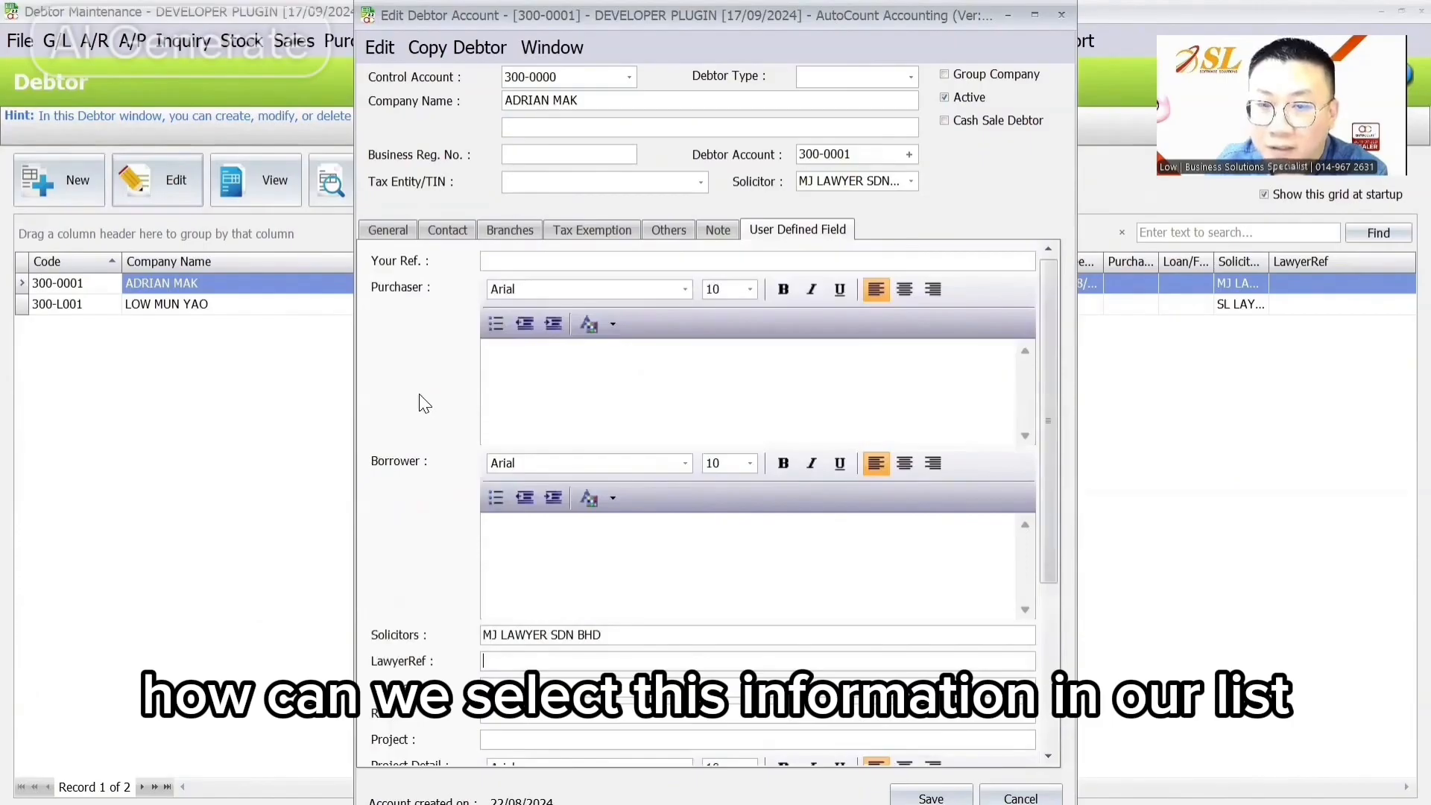
scroll(423, 403, "down", 3)
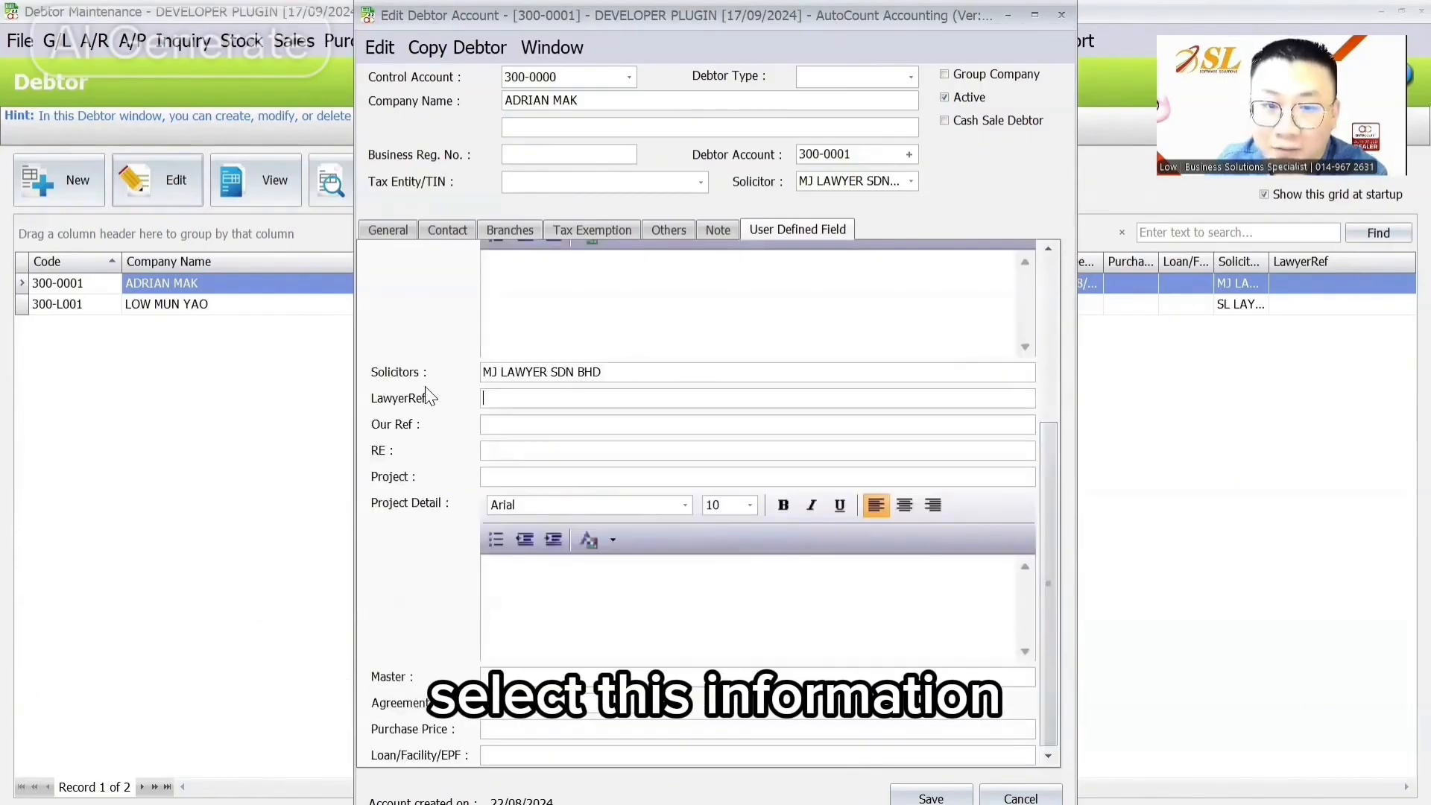
scroll(428, 397, "up", 3)
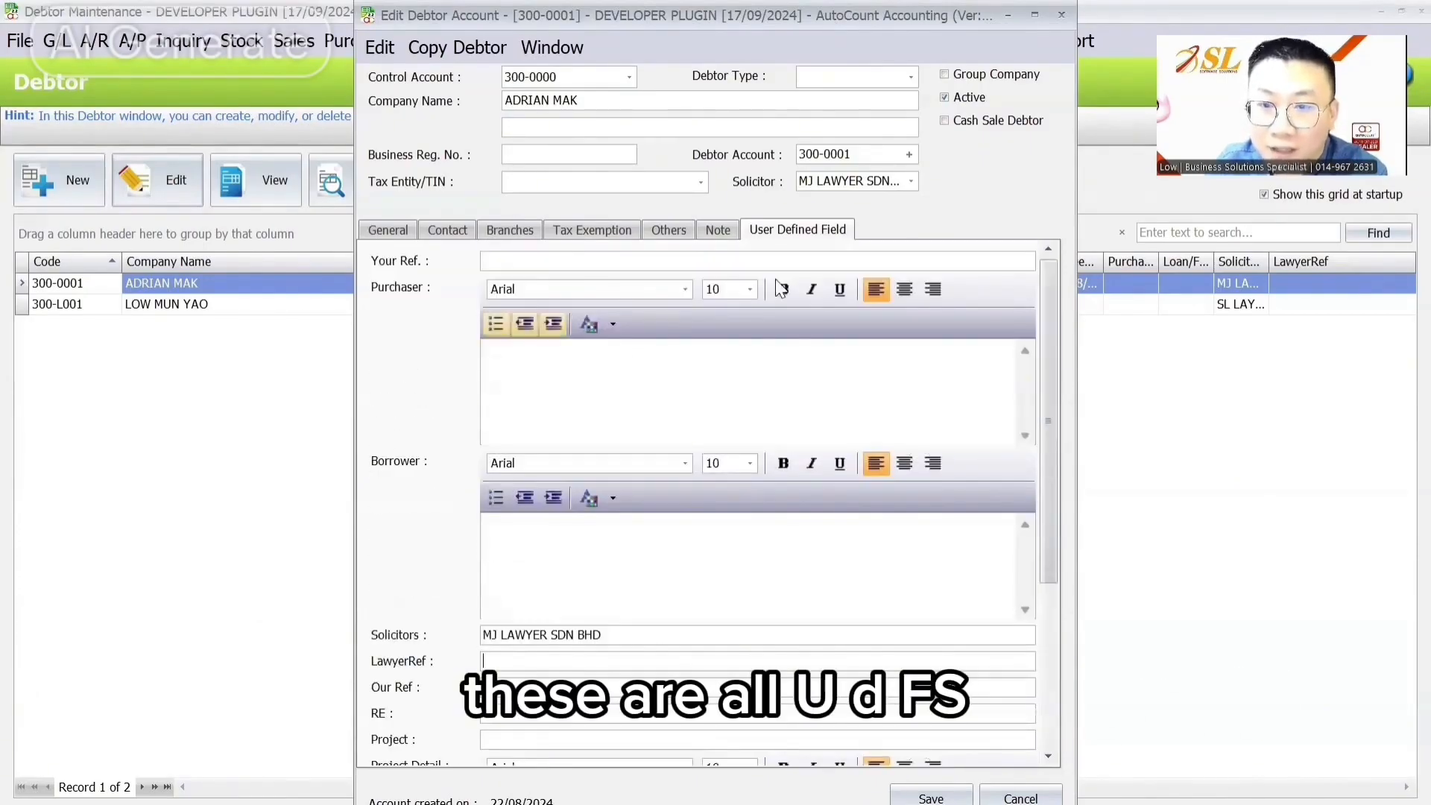
scroll(605, 403, "down", 1)
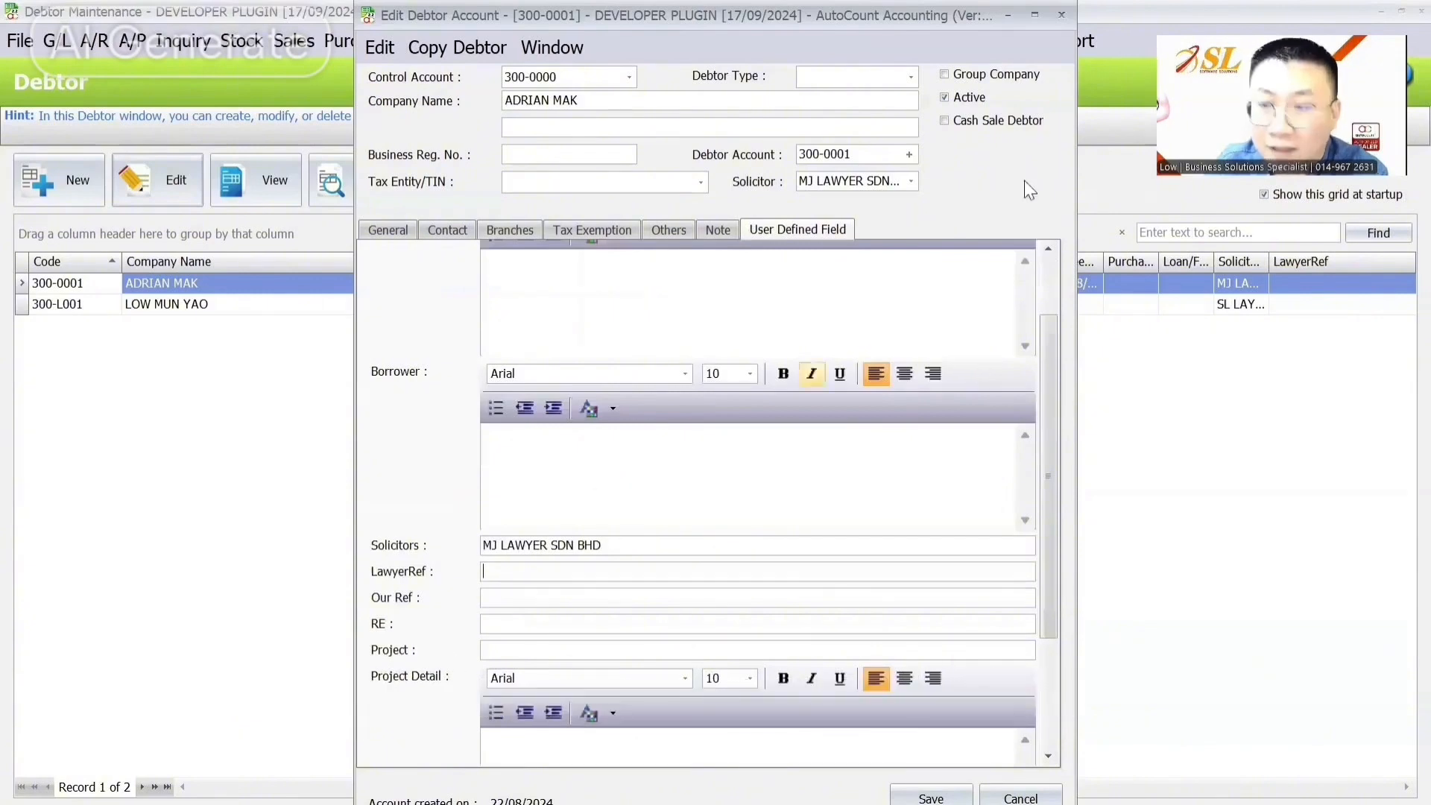
left_click(1061, 15)
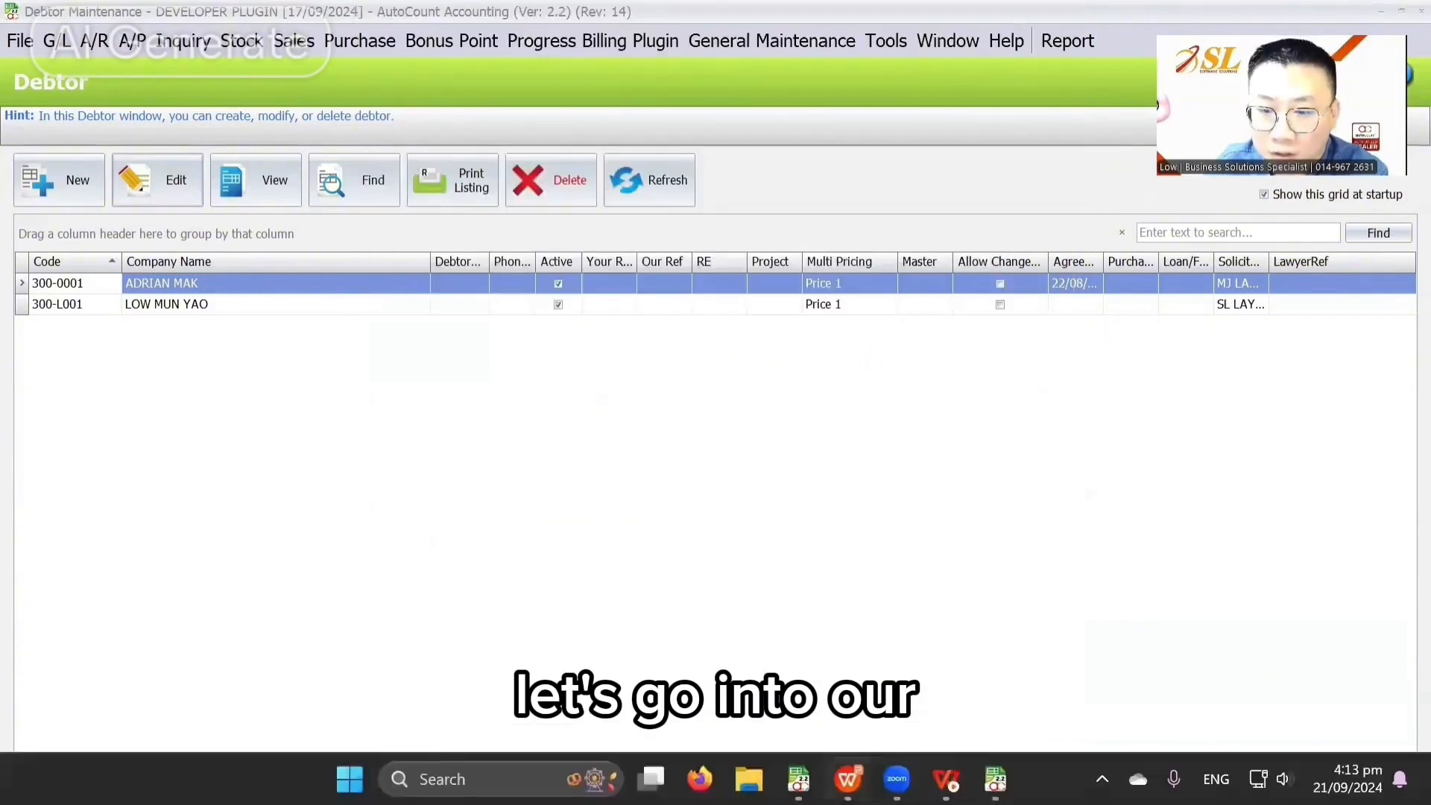
Step: Close the leftover field editor and open Delivery Order's user-defined fields to add a new one
mouse_move(996, 779)
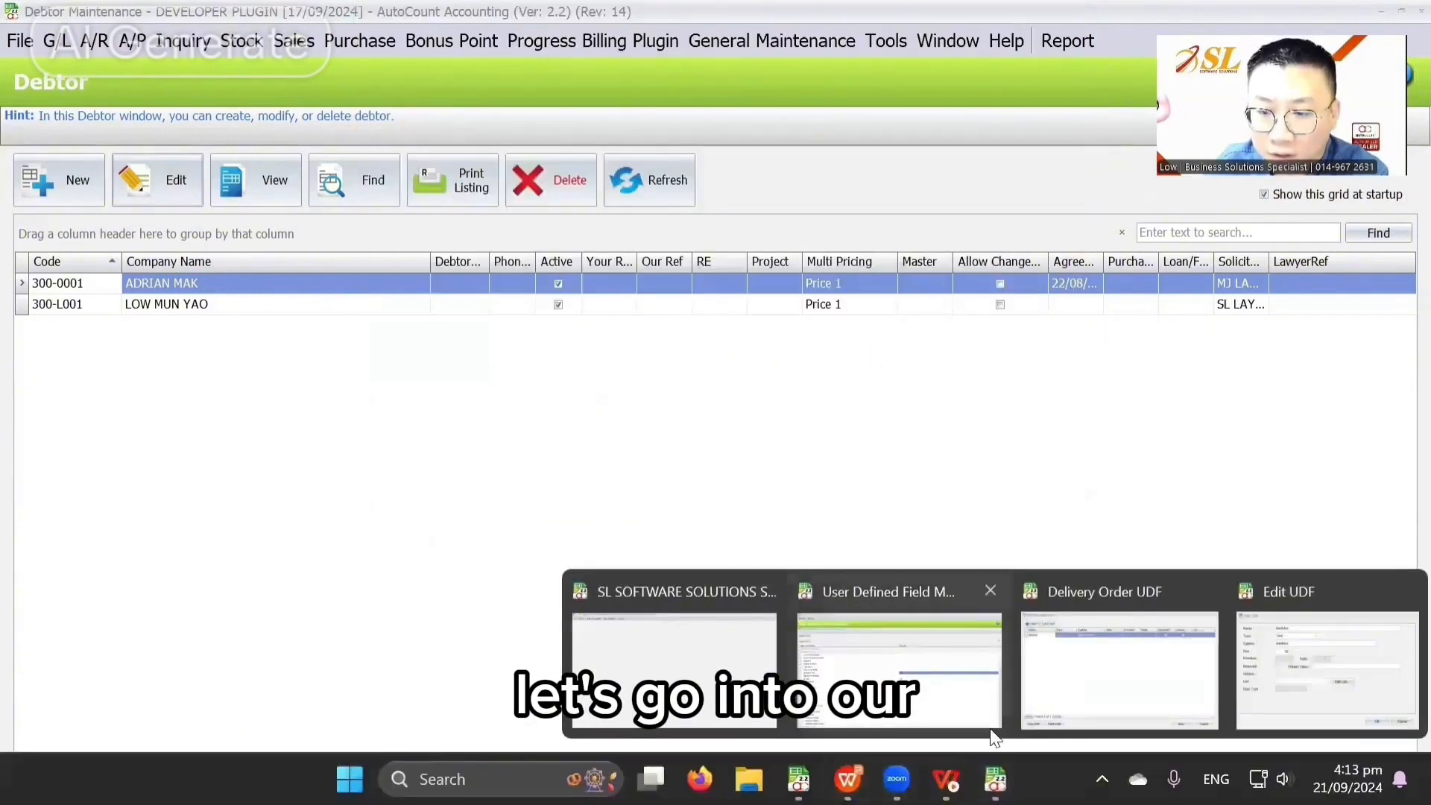
left_click(1404, 593)
left_click(1230, 616)
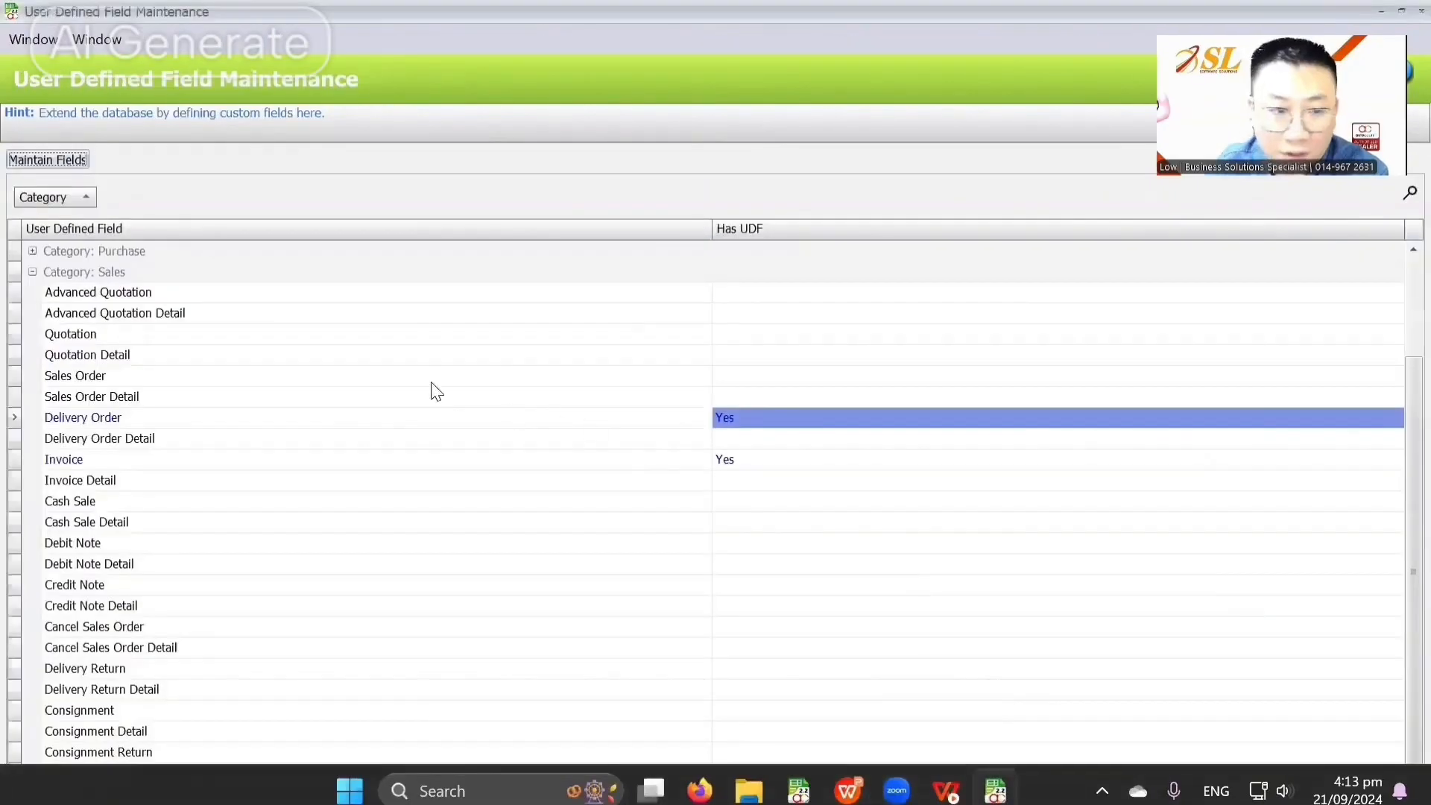
left_click(138, 459)
left_click(146, 424)
left_click(152, 458)
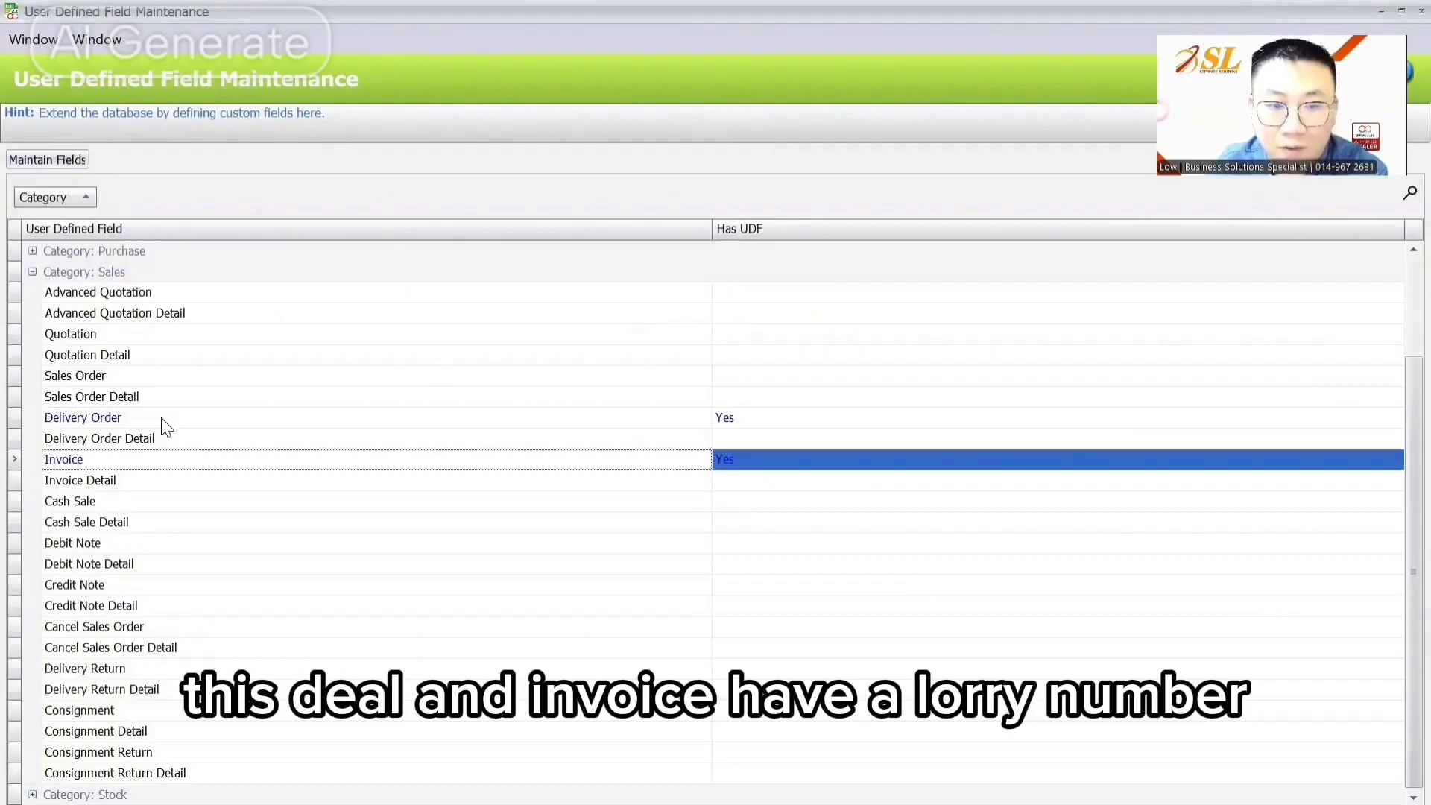
left_click(162, 419)
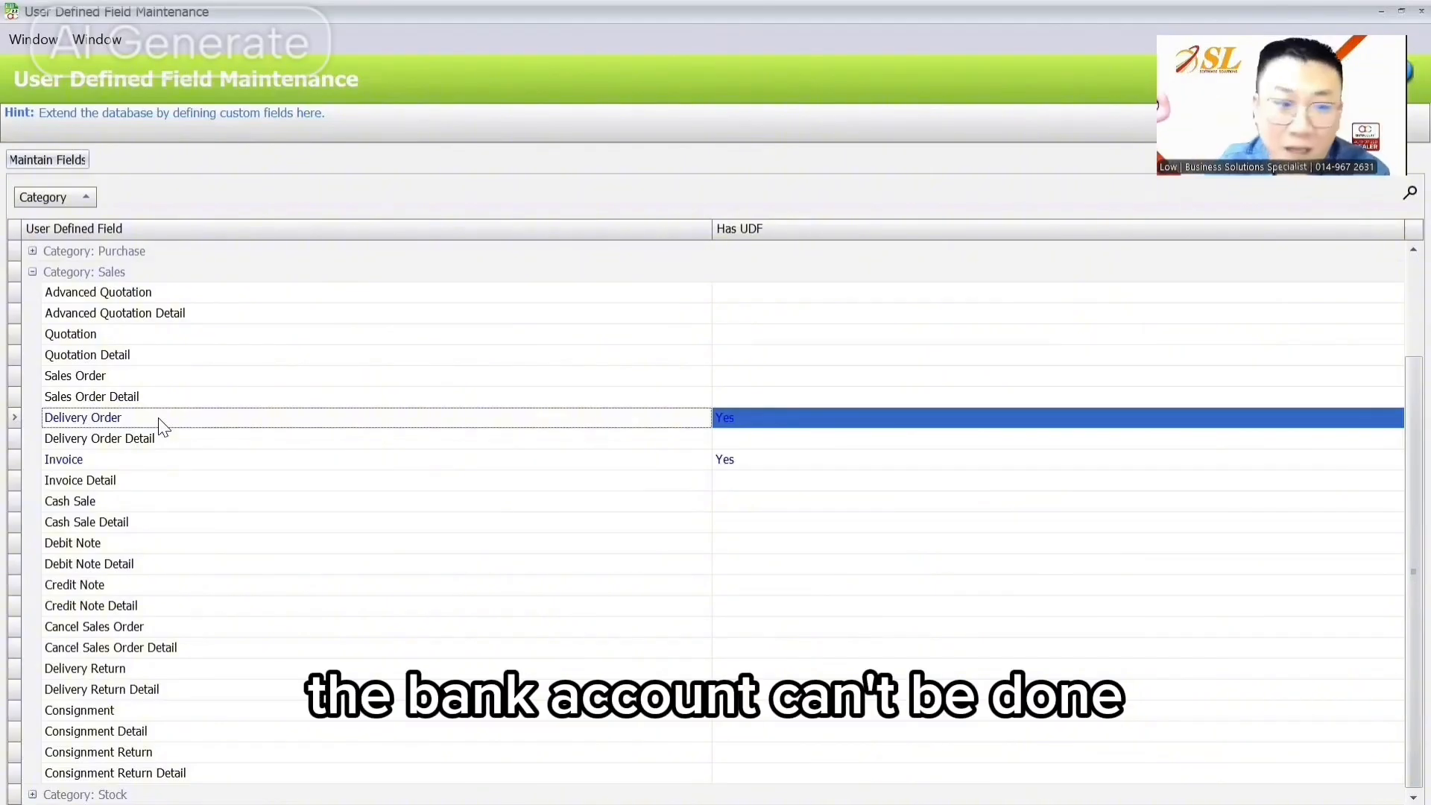
double_click(160, 423)
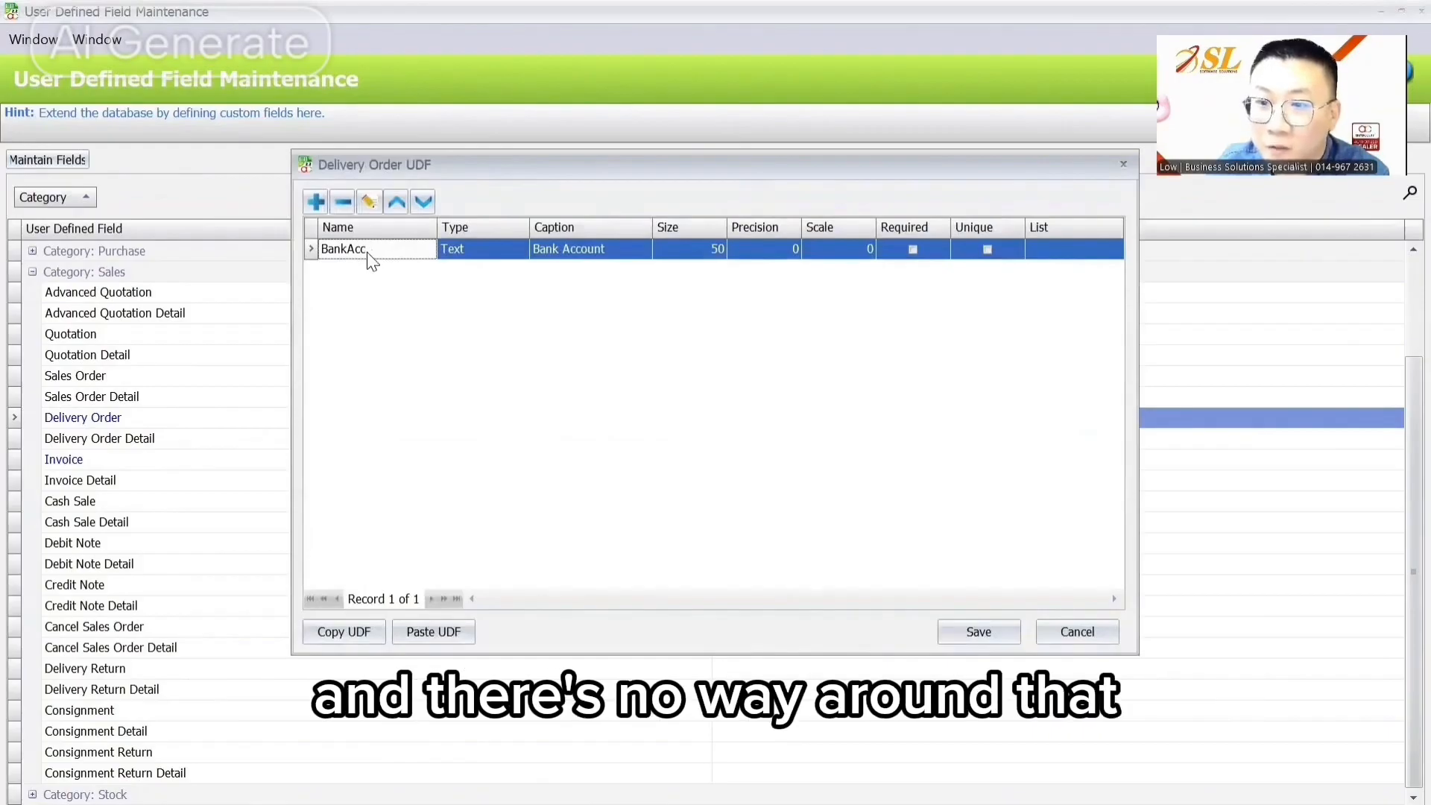
left_click(1263, 619)
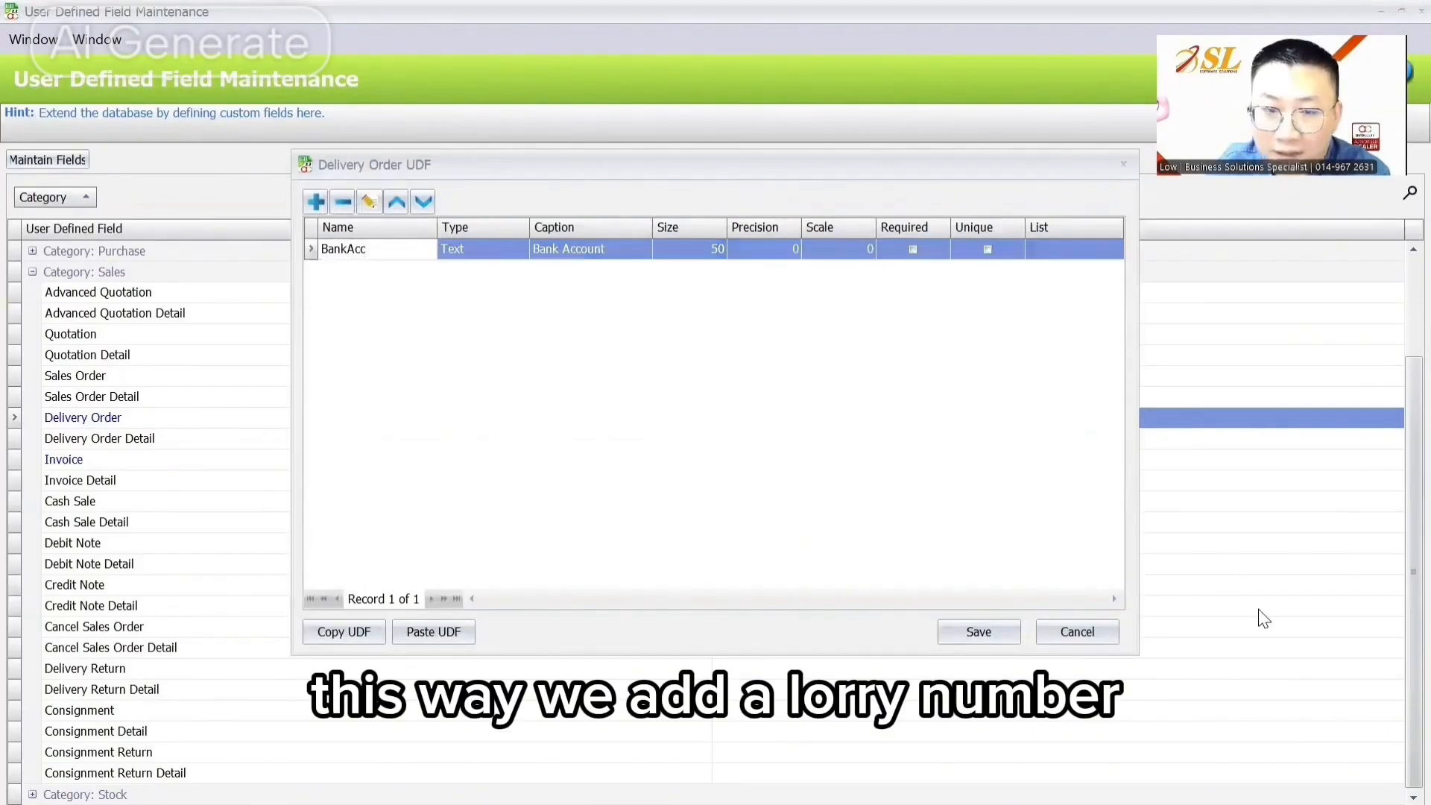
left_click(316, 201)
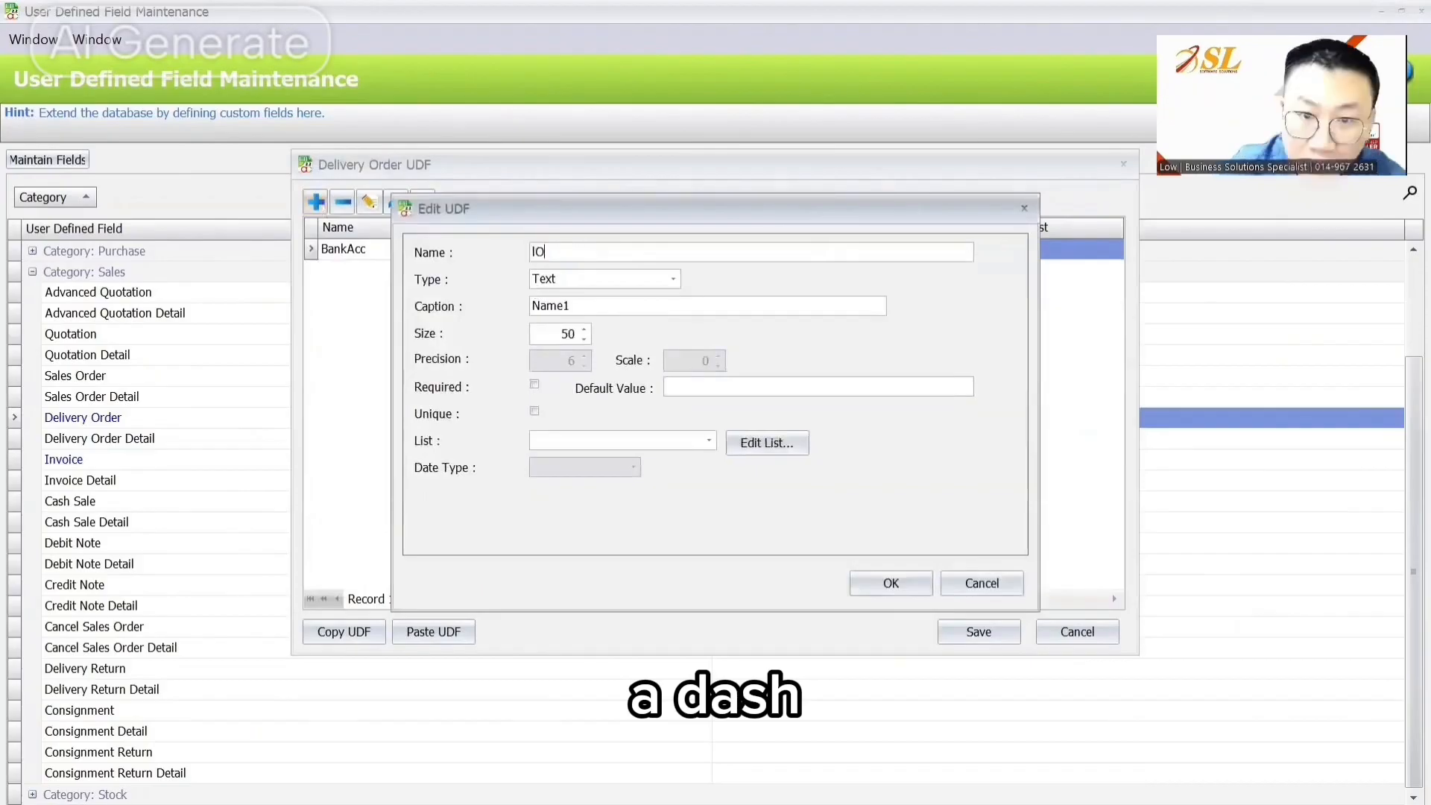
Step: Name the new field LorryNo with the caption 'Lorry No.'
key("BackSpace")
type("LorryNo")
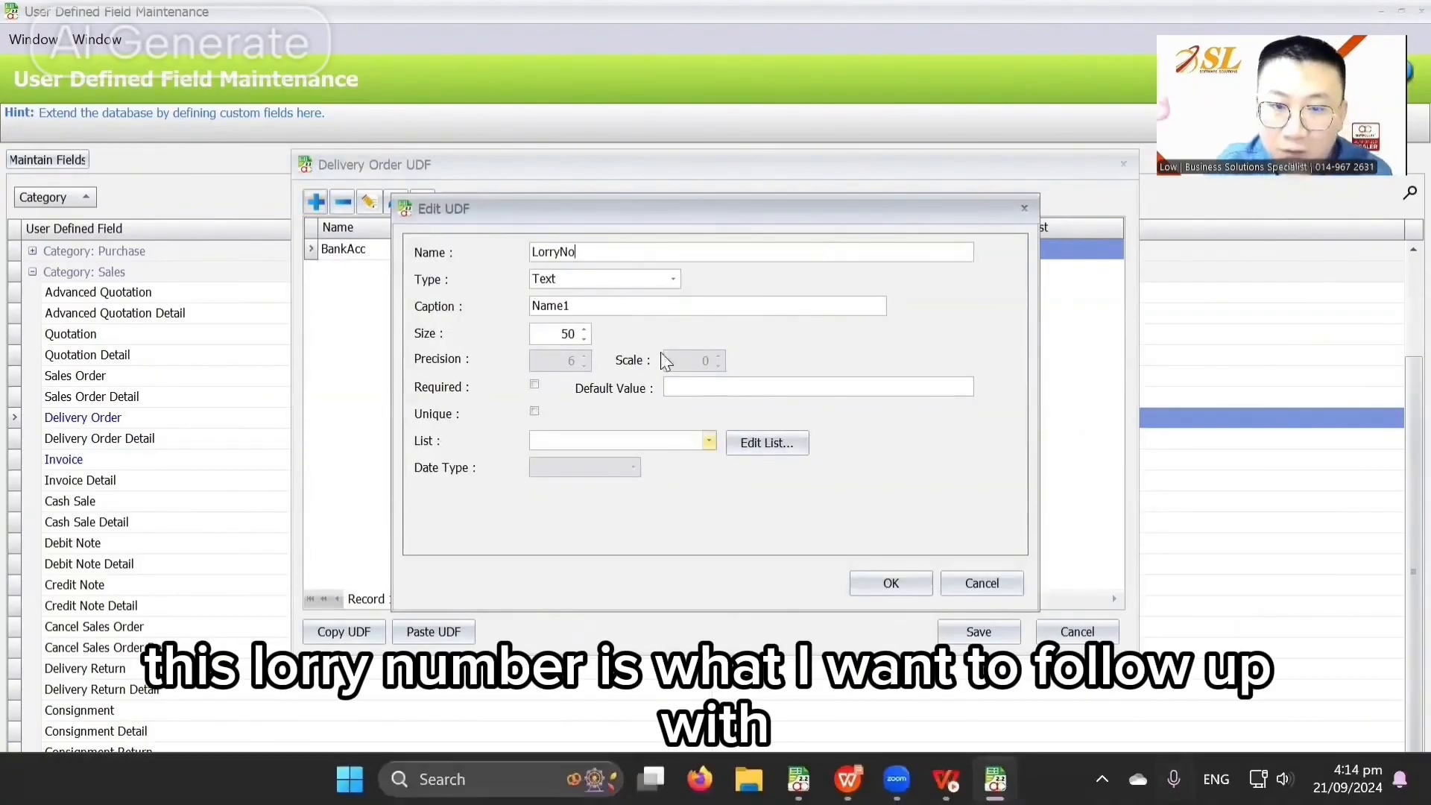
double_click(614, 306)
type("Lorry No.")
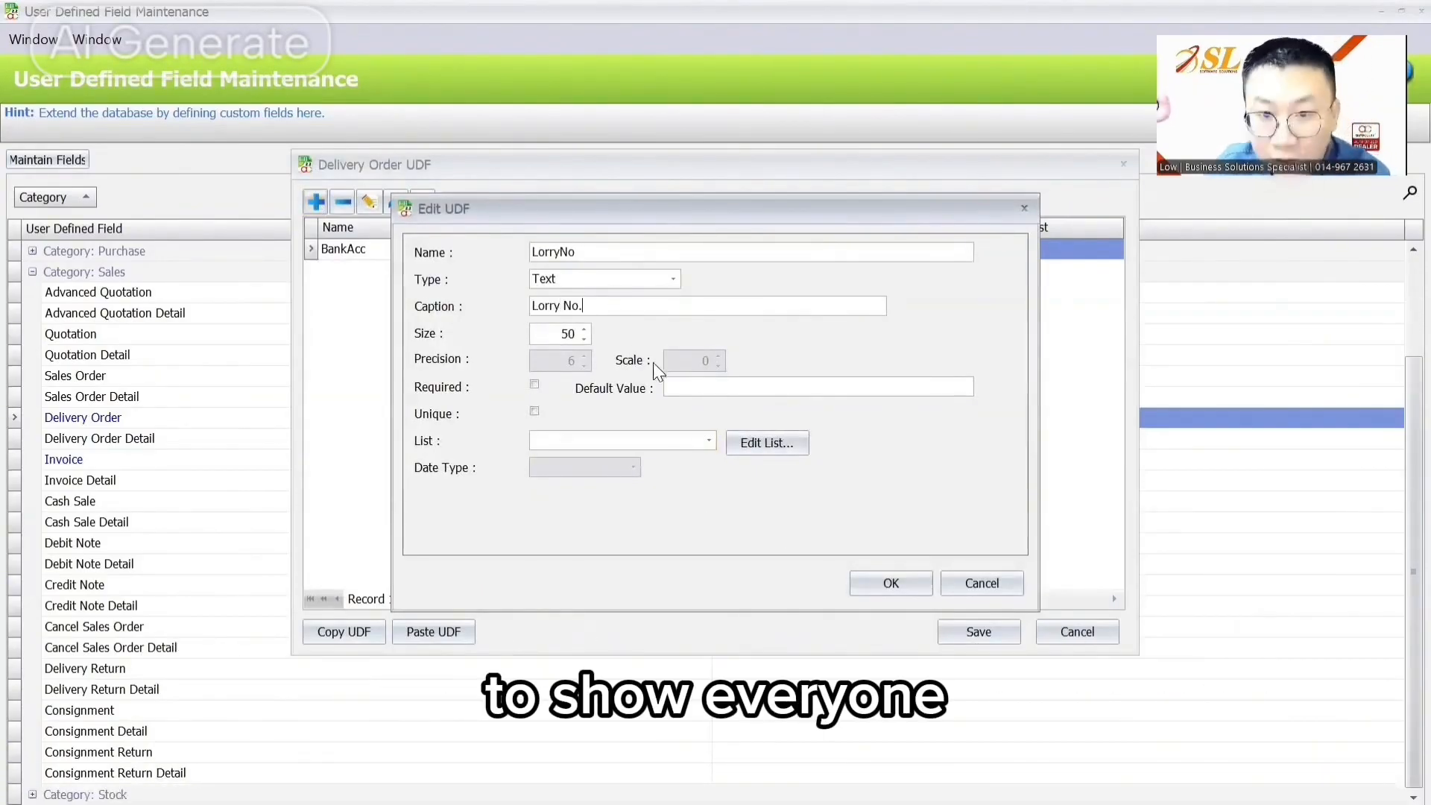
left_click(669, 389)
Step: Create a new list holding lorry plates ABC 1234, WUF 3786 and GHT 6598
left_click(709, 440)
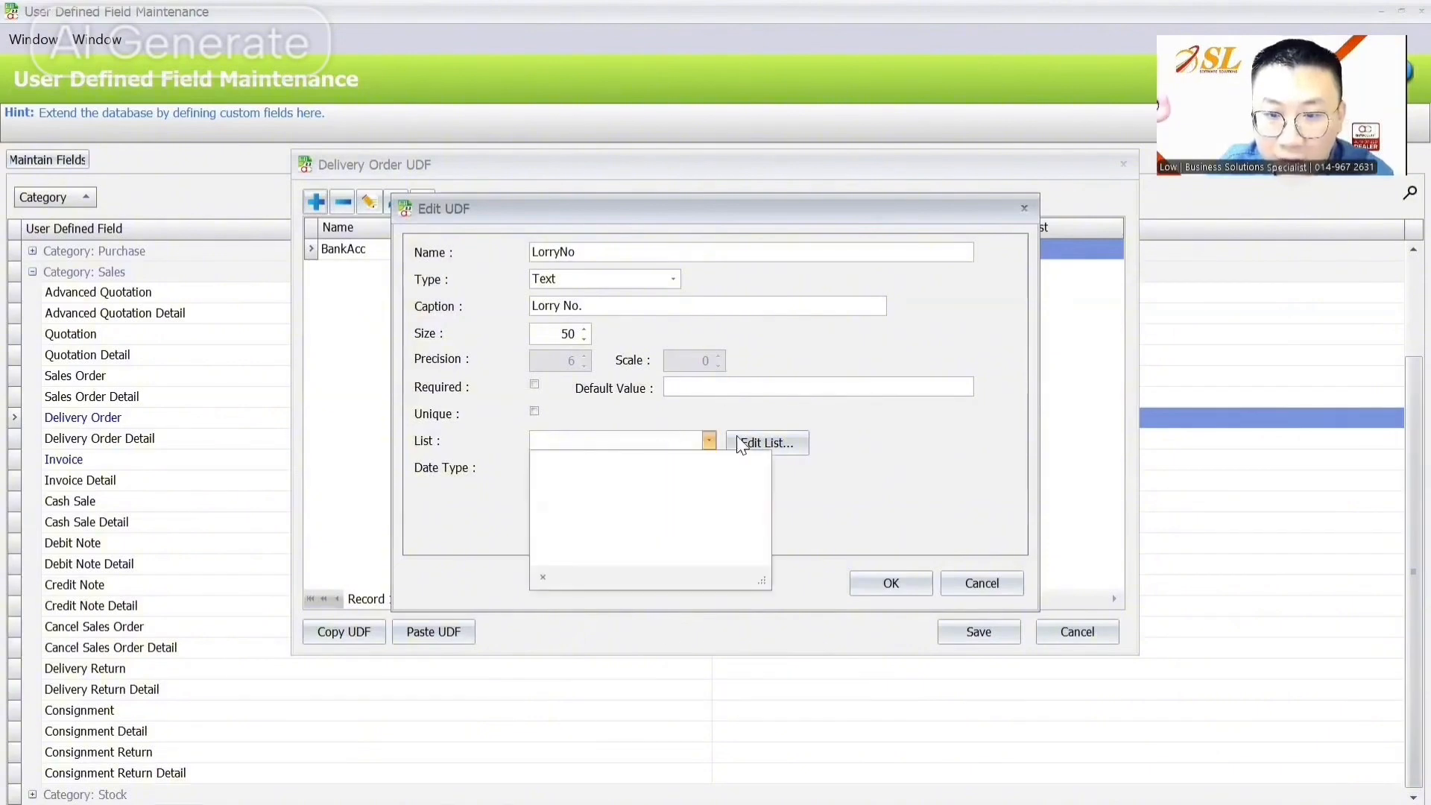
left_click(768, 443)
left_click(887, 299)
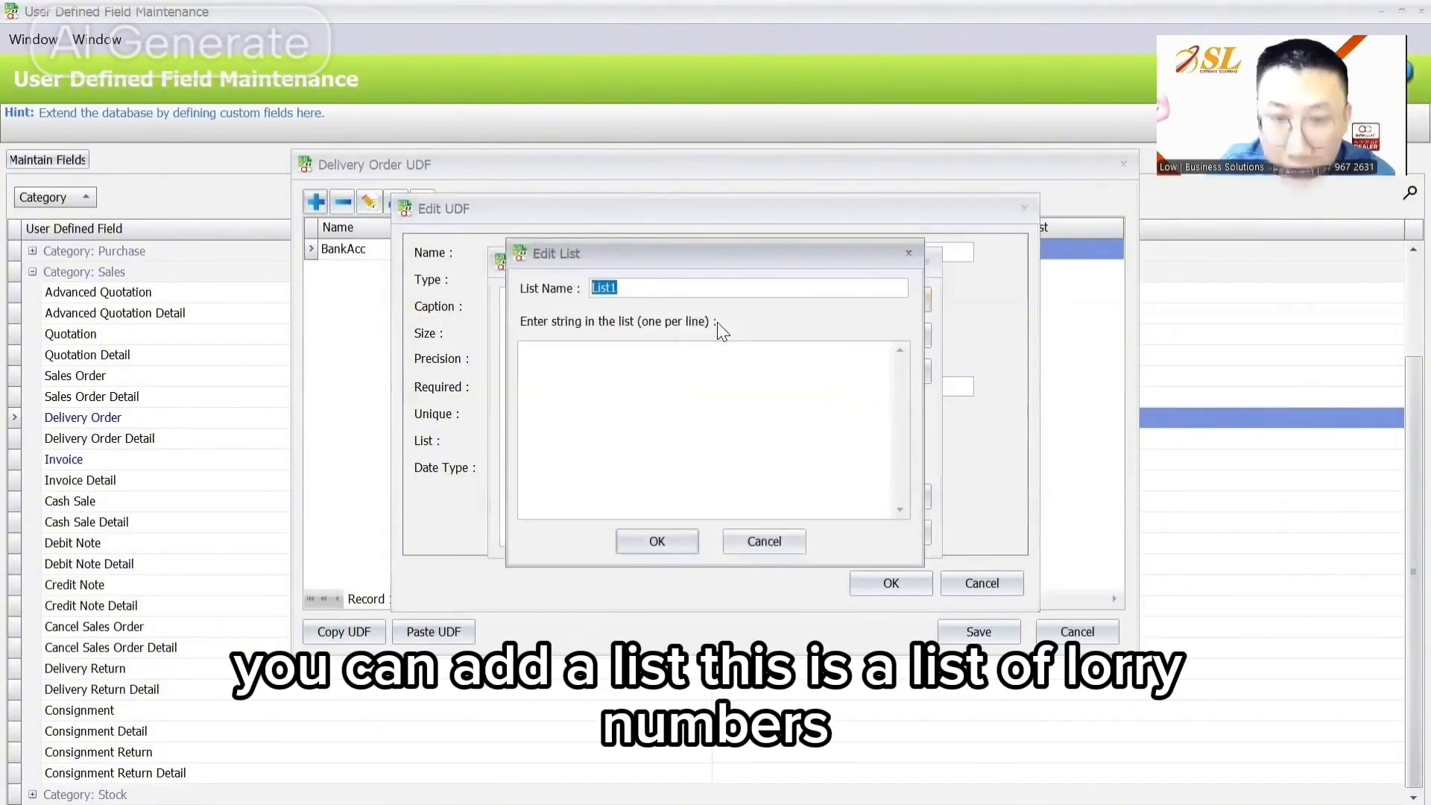
type("Lorry nu")
key("BackSpace")
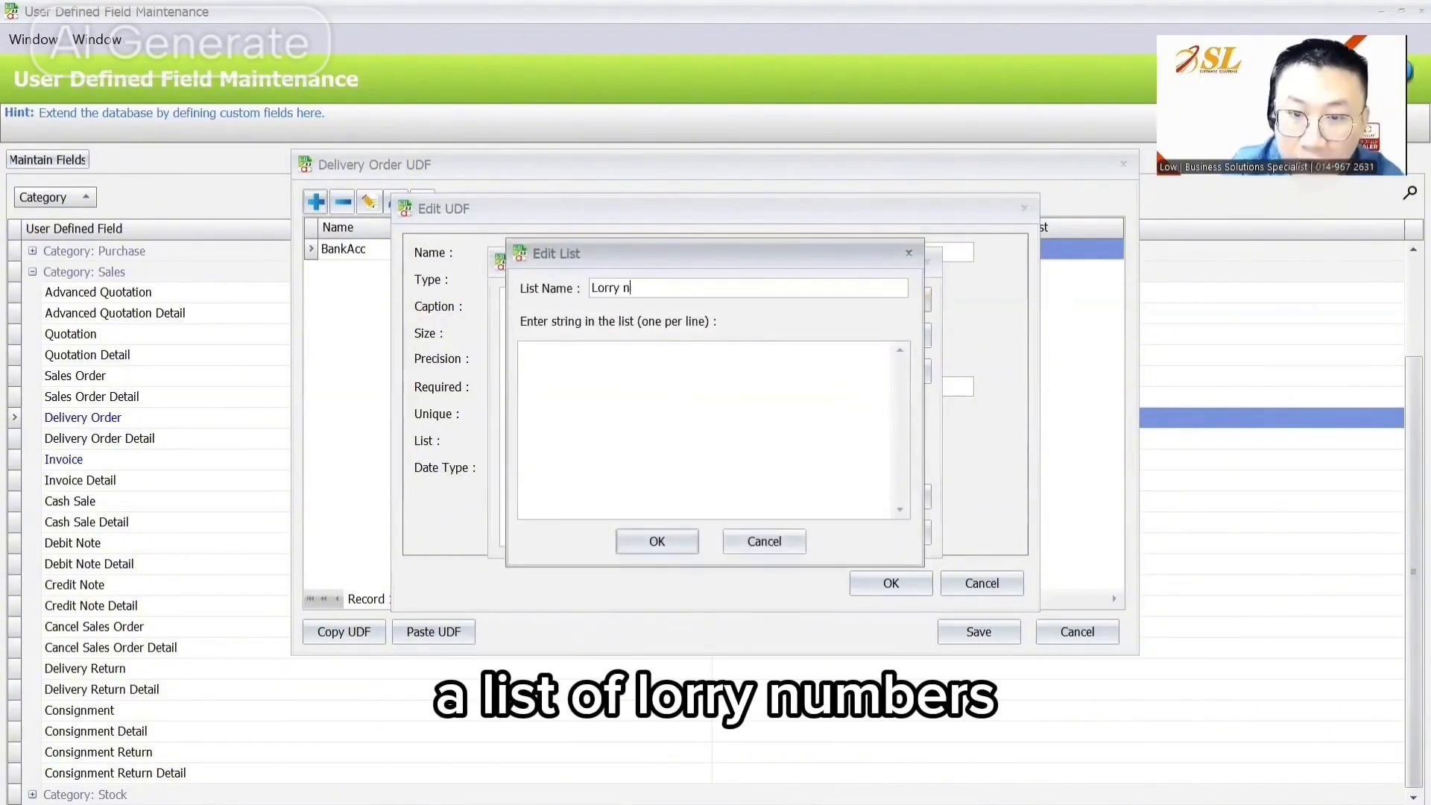
key("BackSpace")
type("No")
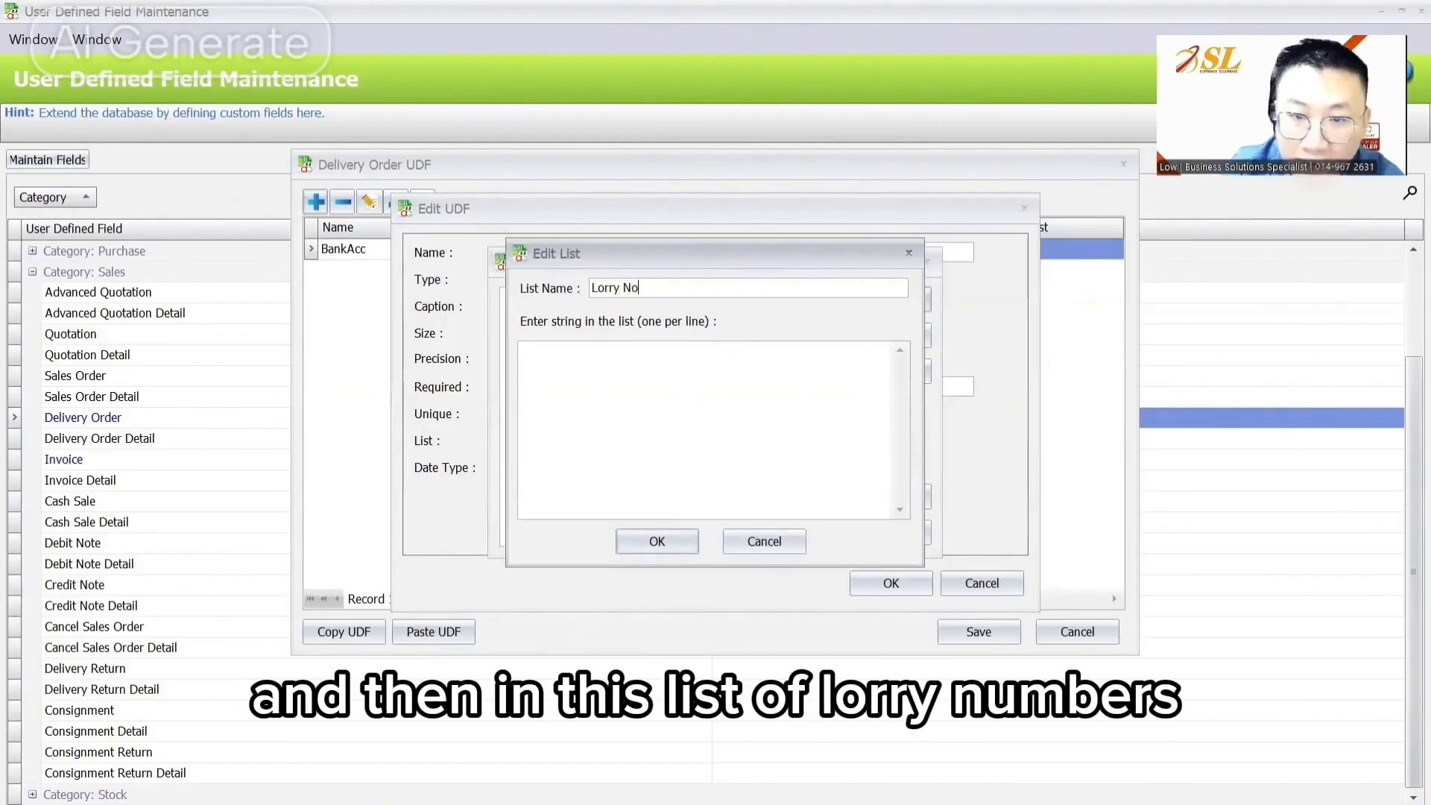
left_click(521, 349)
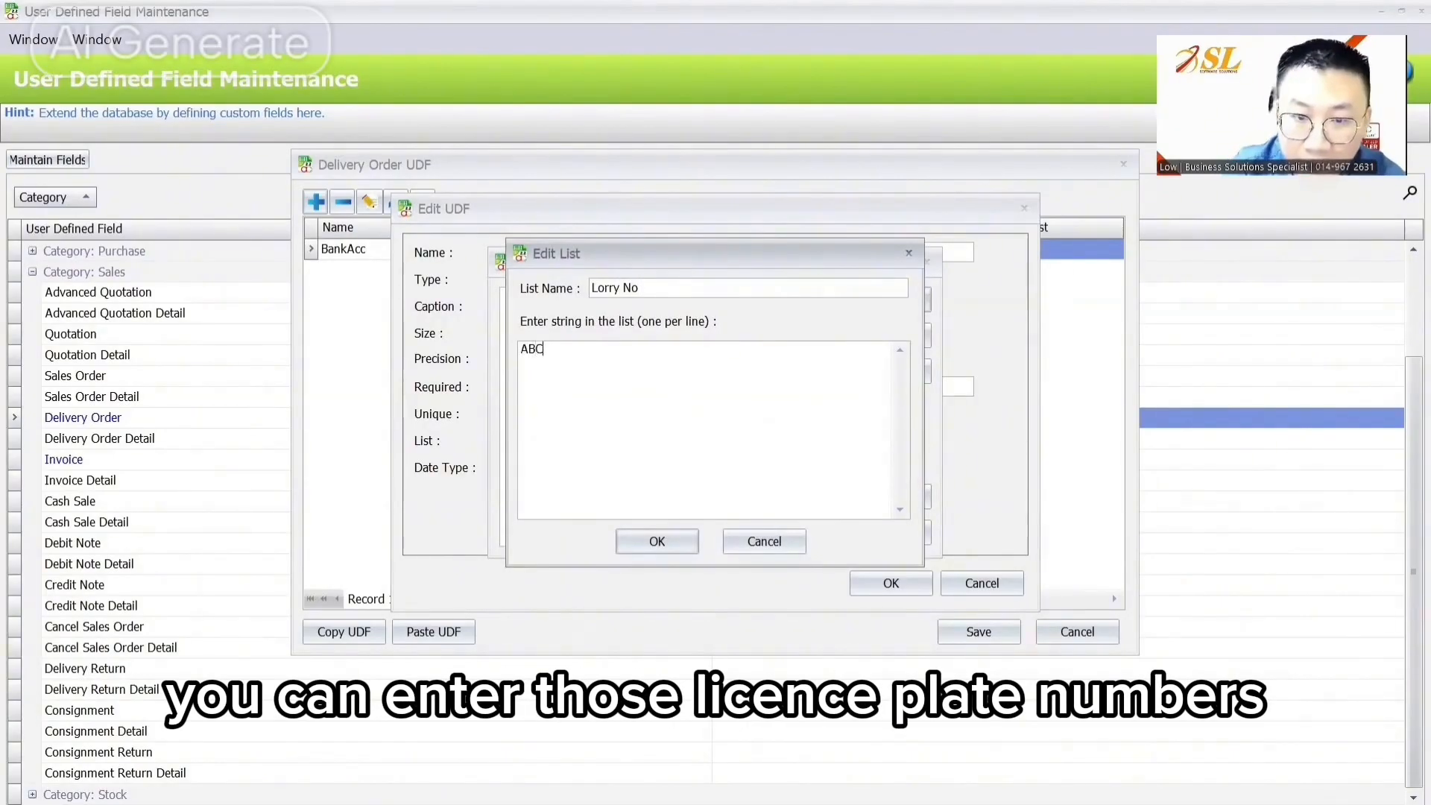
type("ABC 12345")
key("BackSpace")
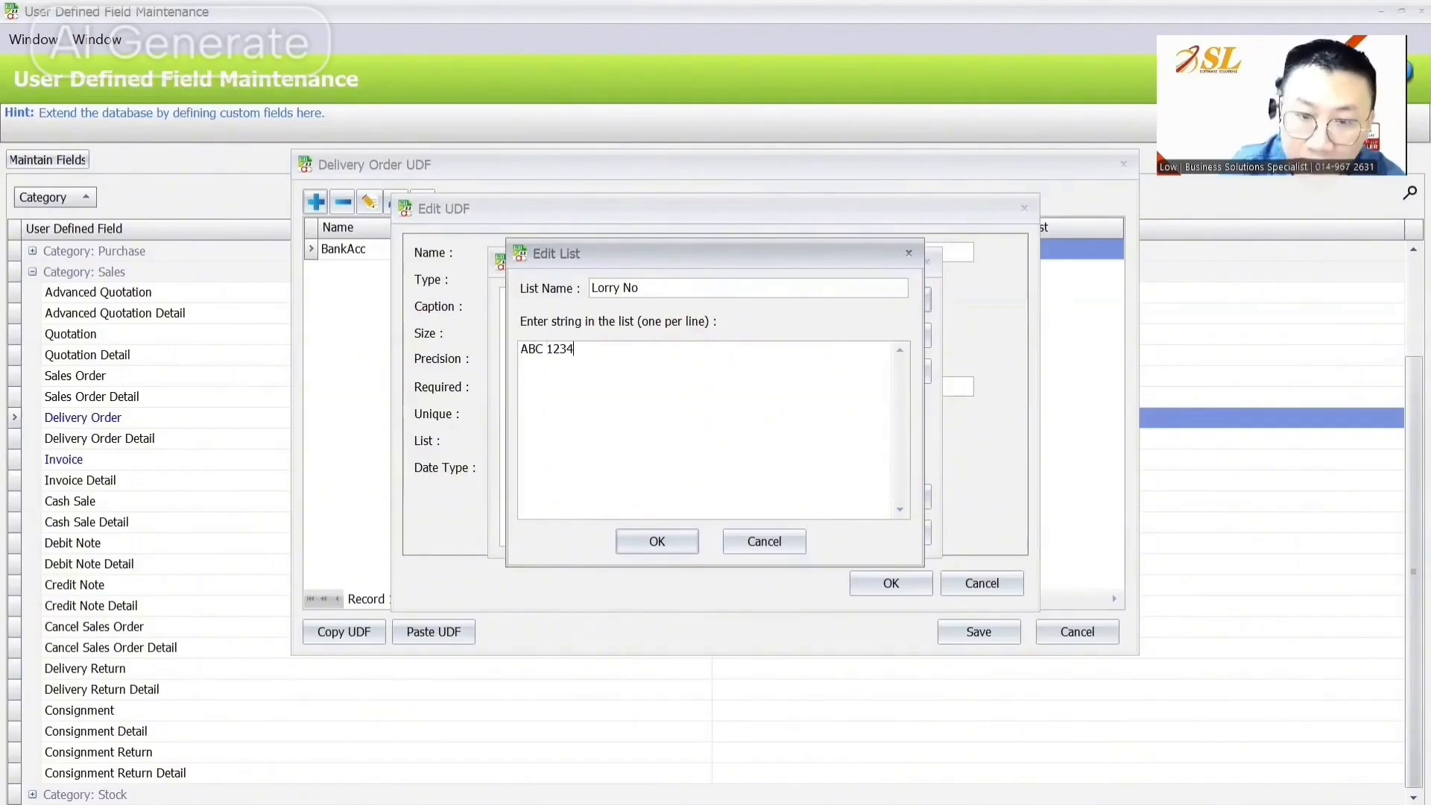
key("Return")
type("WUF 3786")
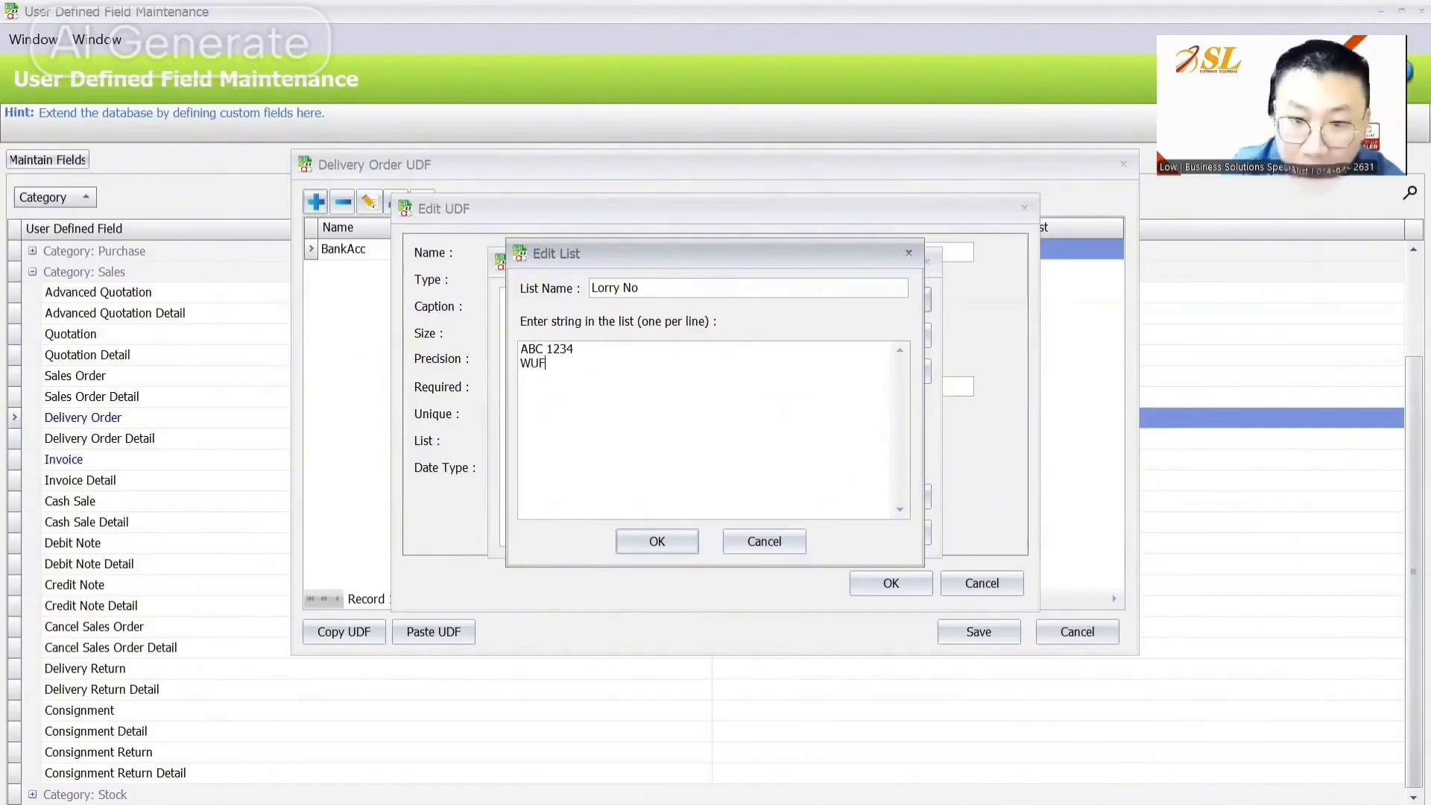
key("Return")
type("GHT 6598")
left_click(694, 543)
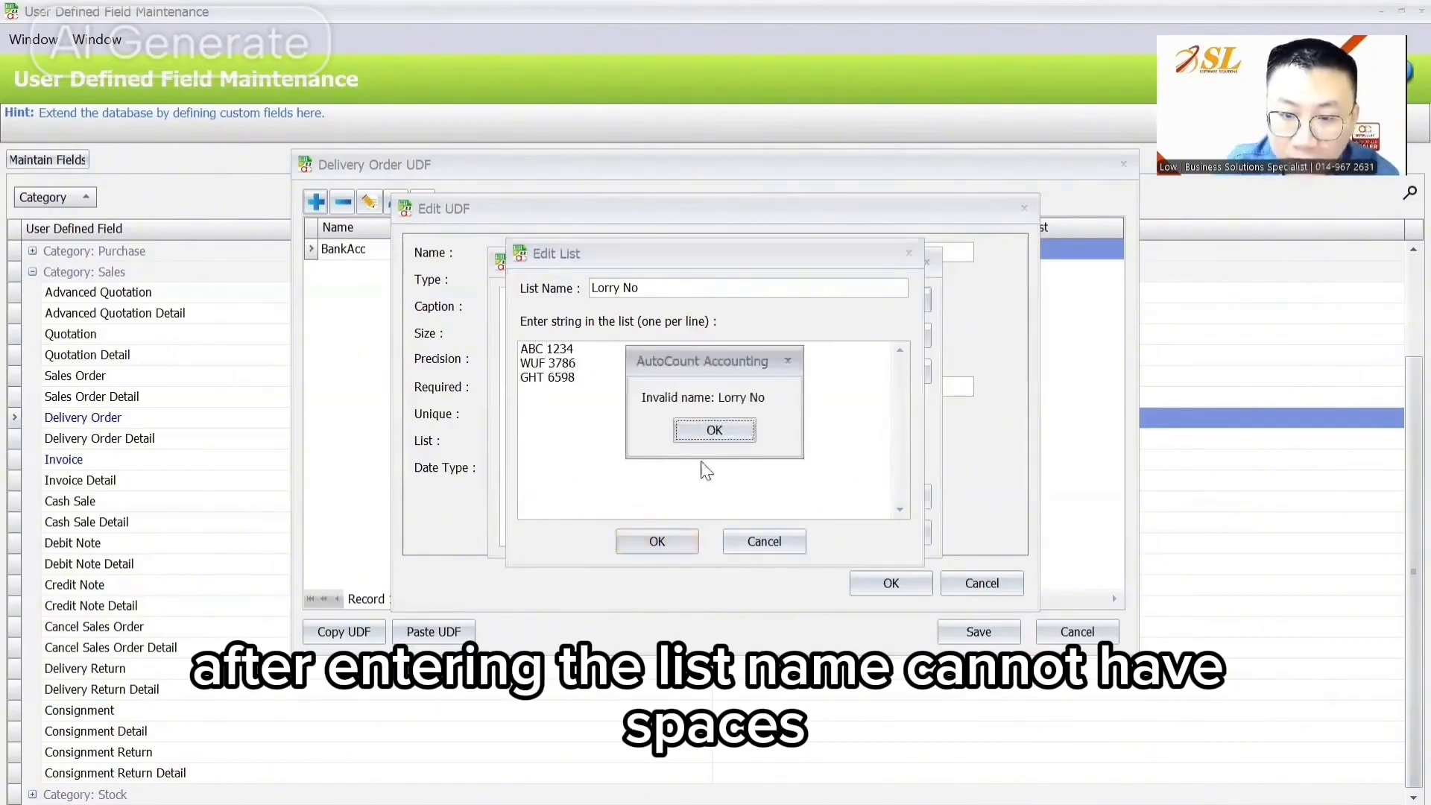
Step: Rename the list to LorryNo, save it, and attach it to the Lorry No. field
left_click(715, 425)
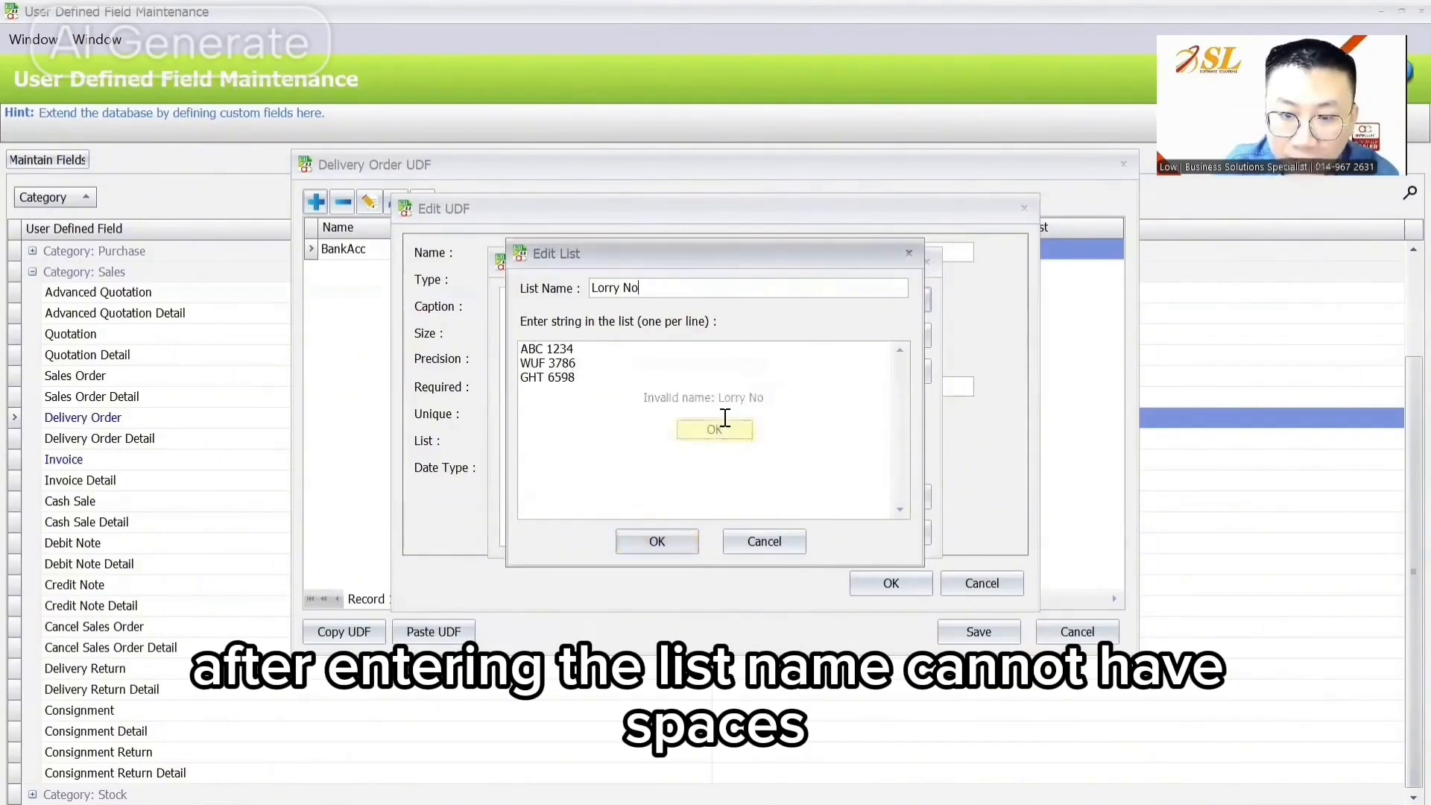
left_click(624, 287)
key("BackSpace")
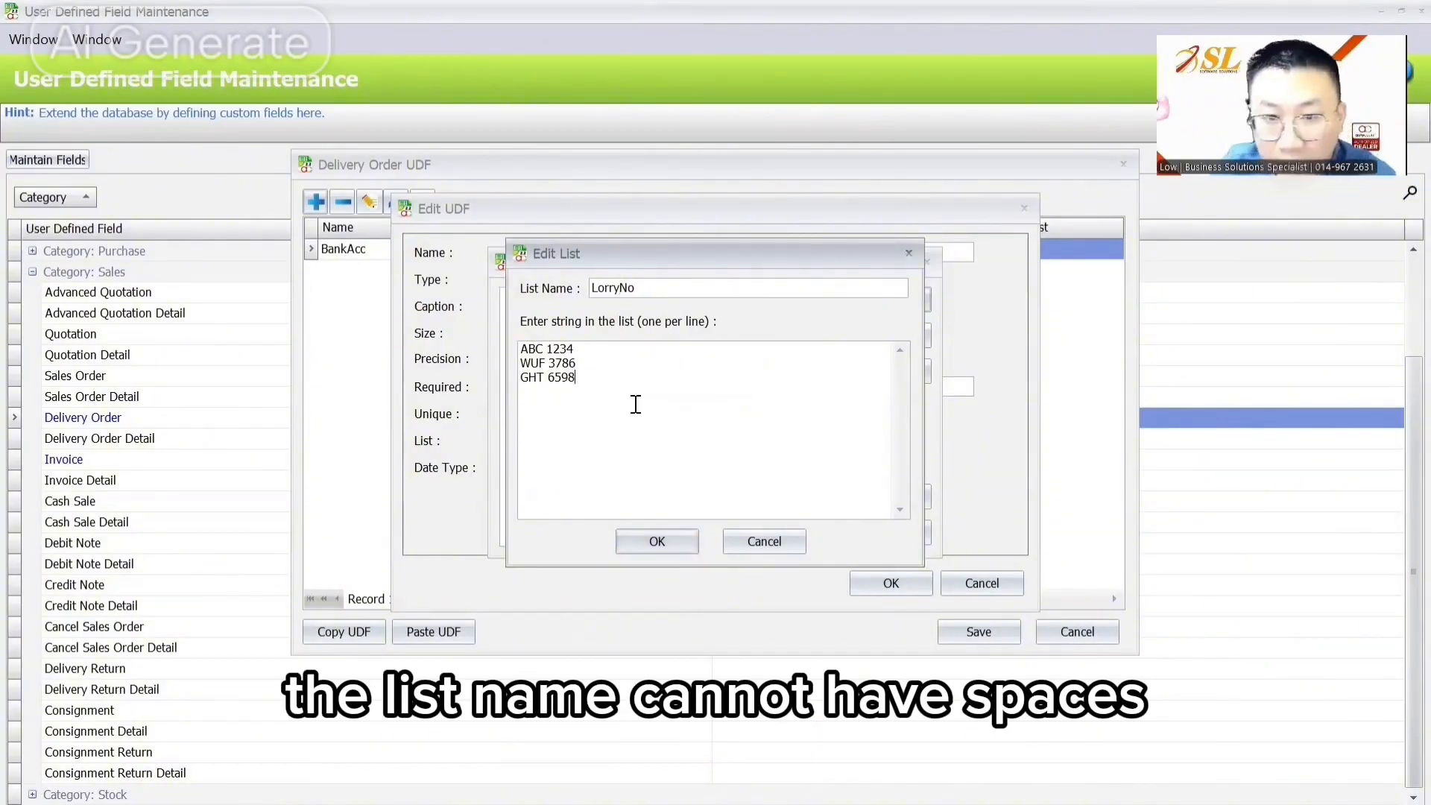
left_click(653, 535)
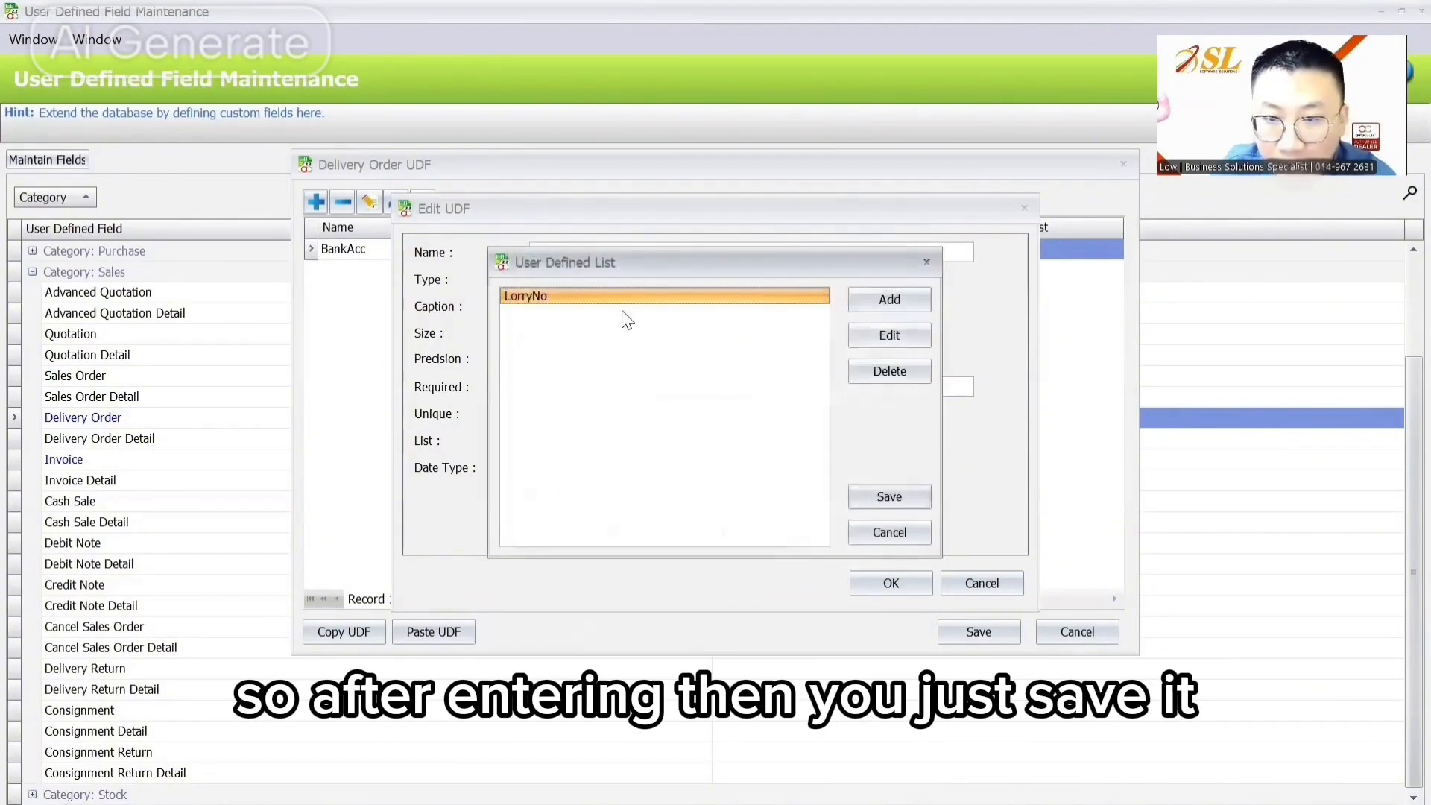
left_click(880, 501)
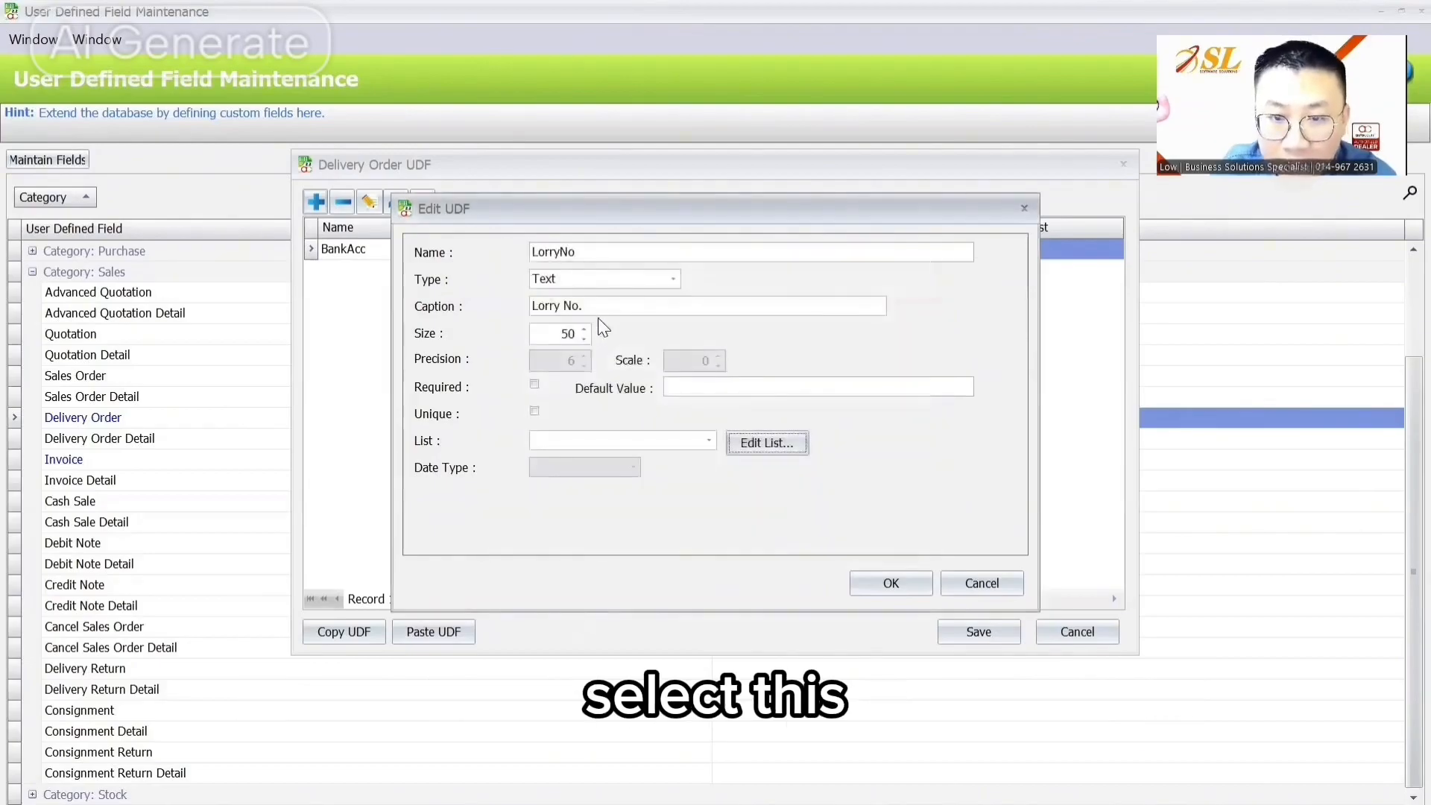
left_click(709, 441)
left_click(570, 471)
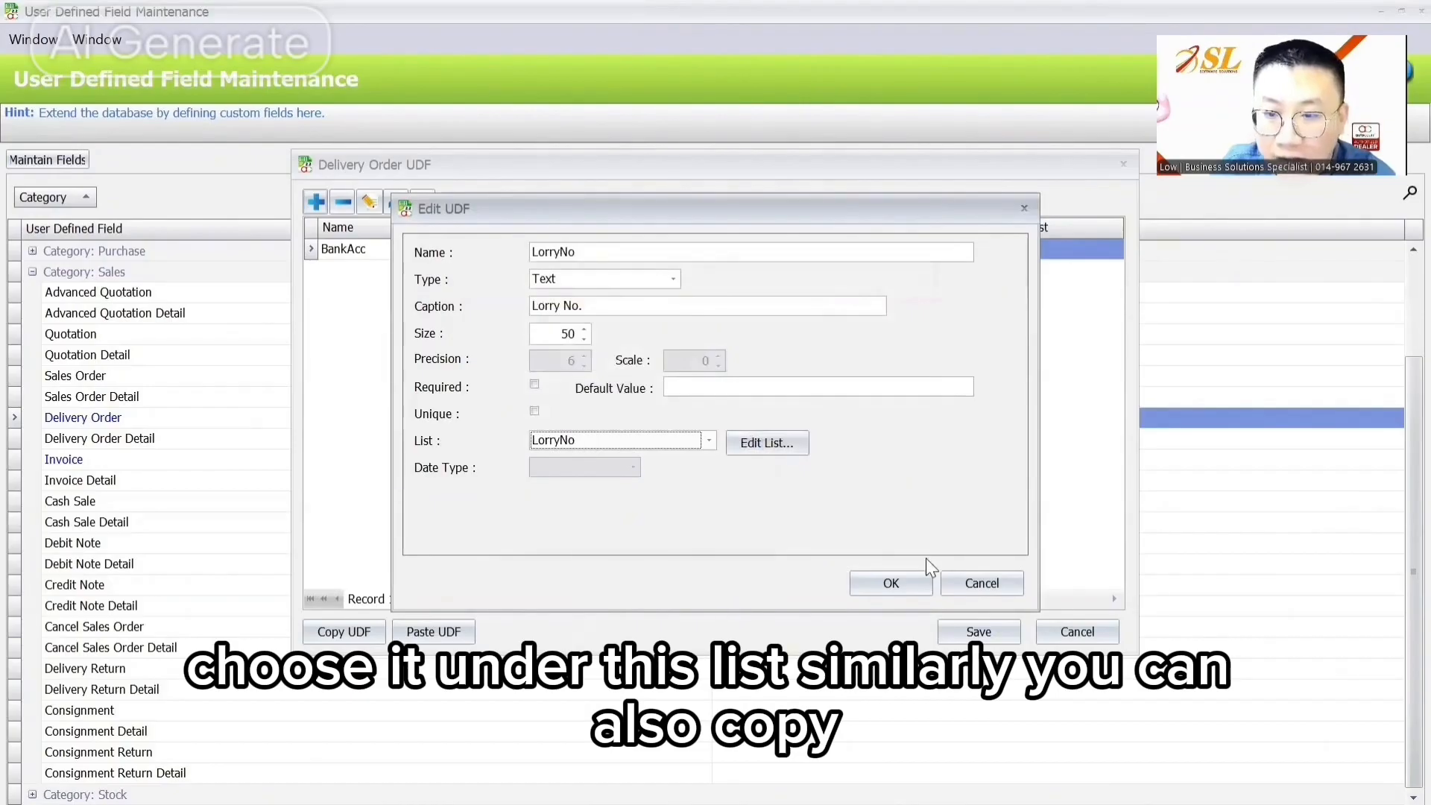
left_click(894, 581)
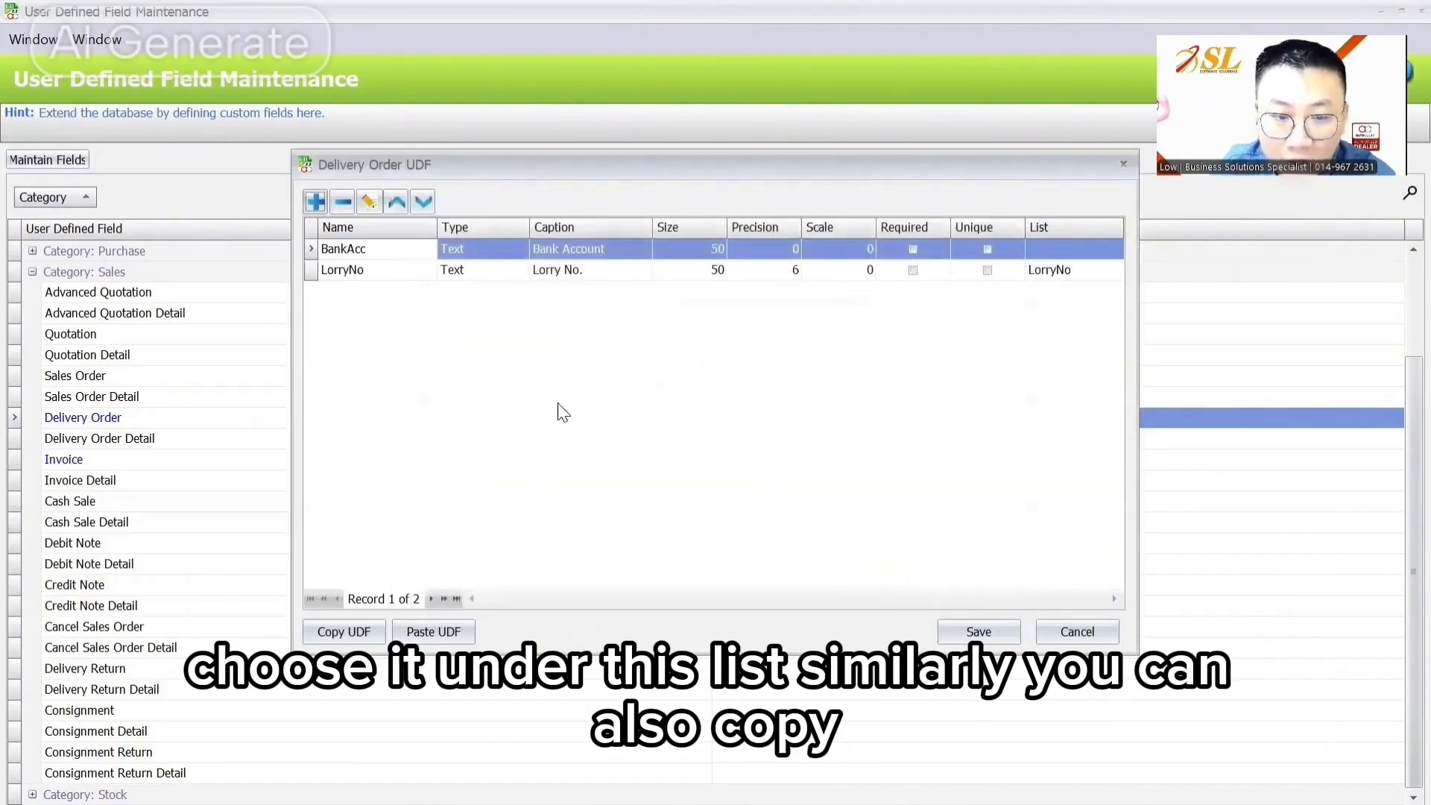
Step: Copy the Delivery Order UDFs into Invoice and delete the duplicate BankAcc field there
left_click(346, 633)
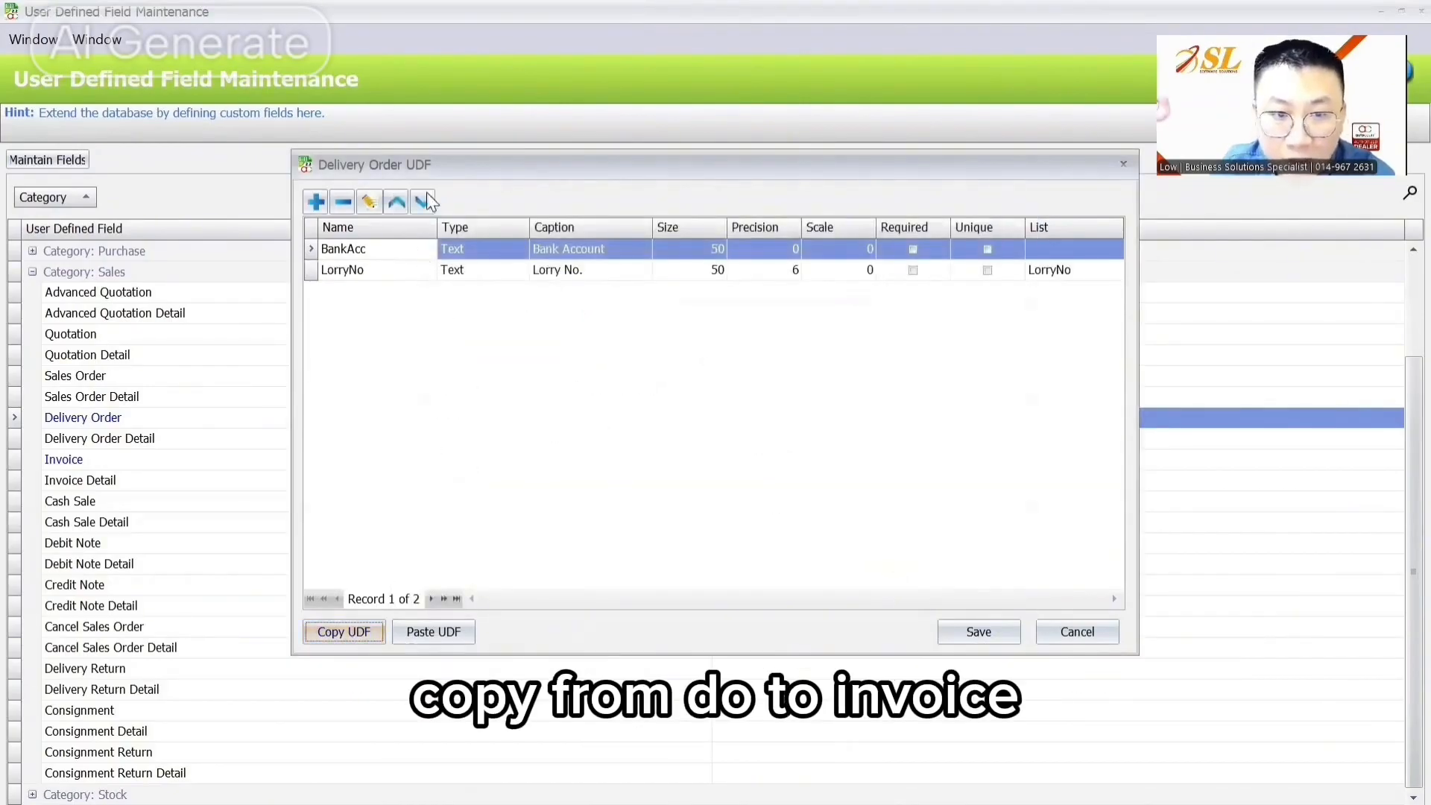
left_click(961, 632)
double_click(156, 461)
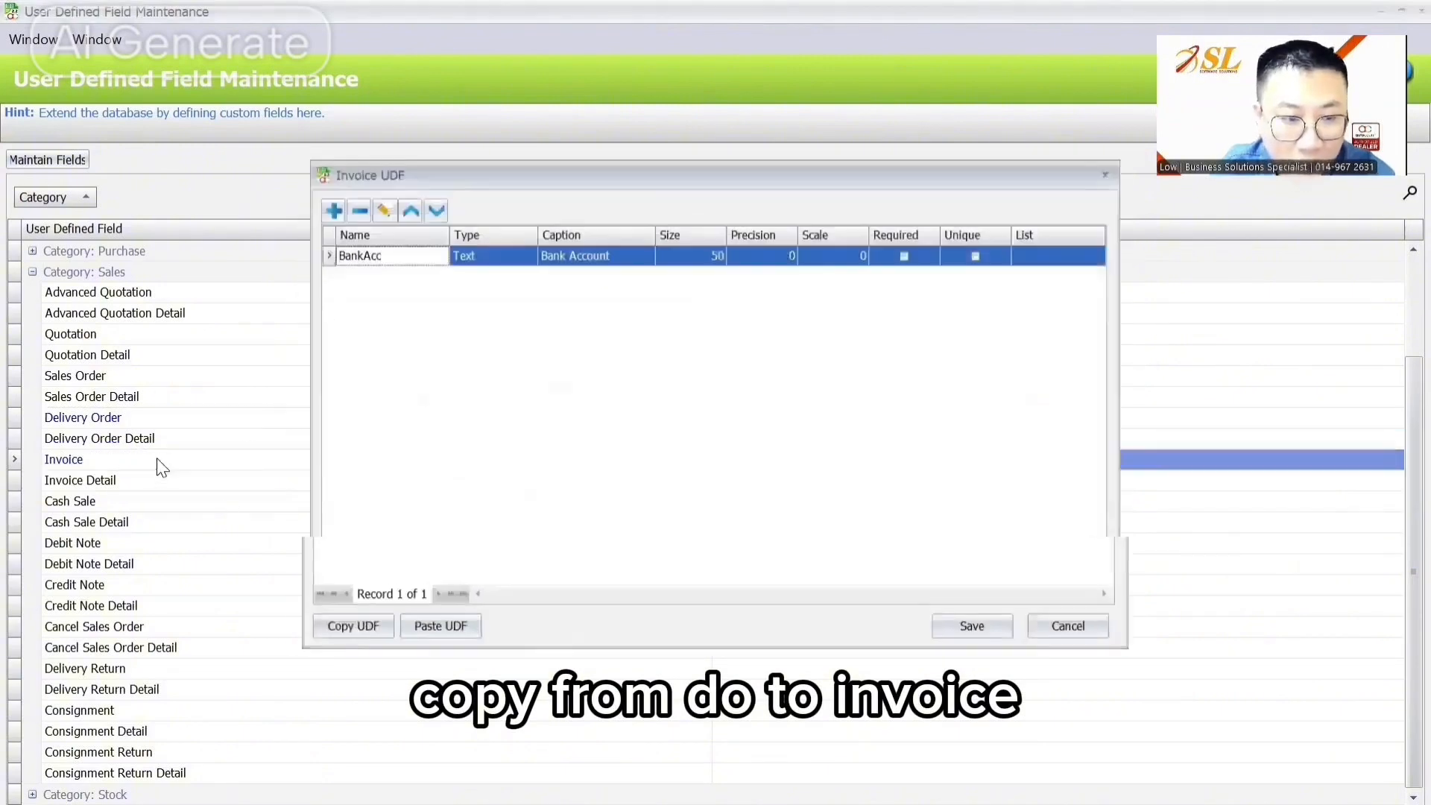
left_click(433, 631)
left_click(369, 273)
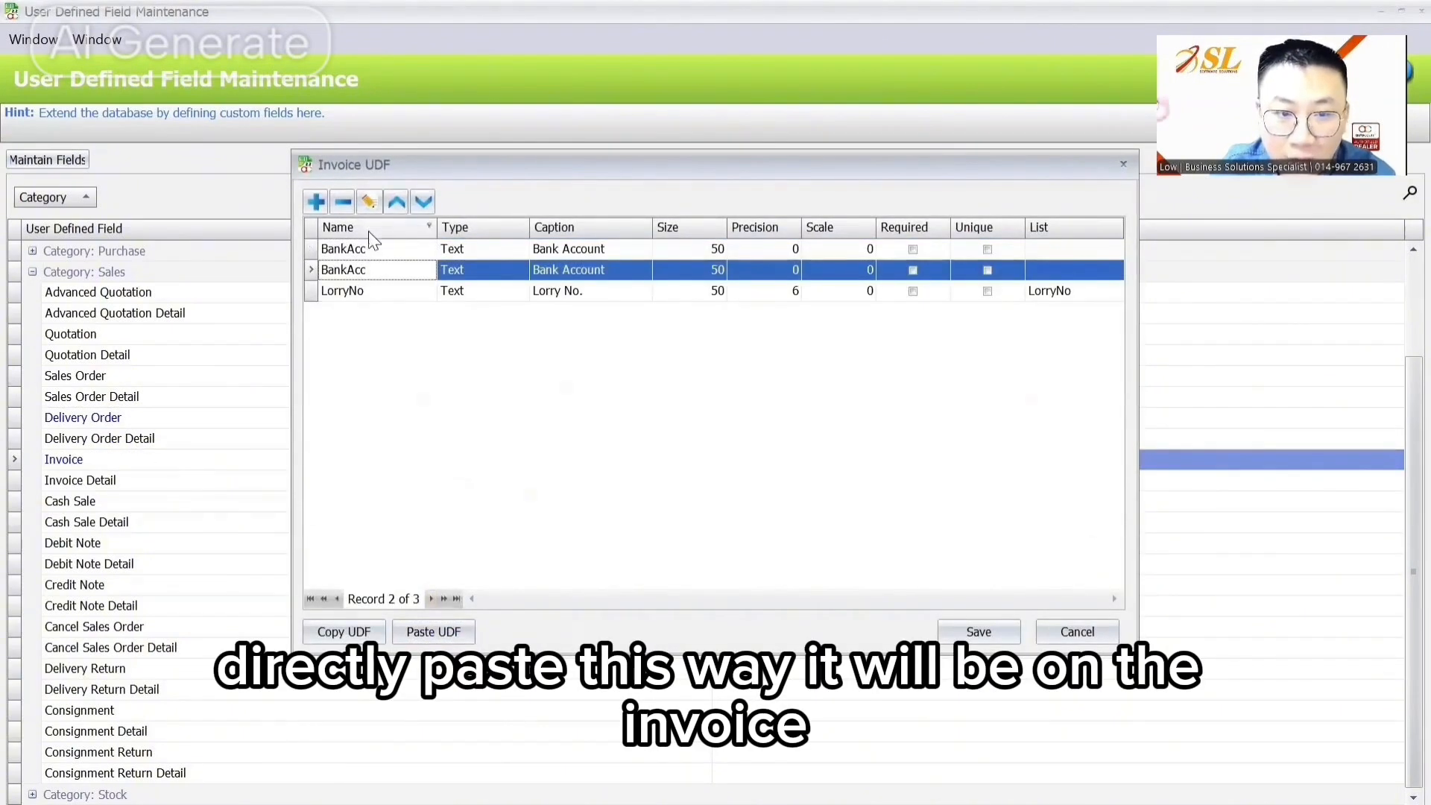
left_click(343, 202)
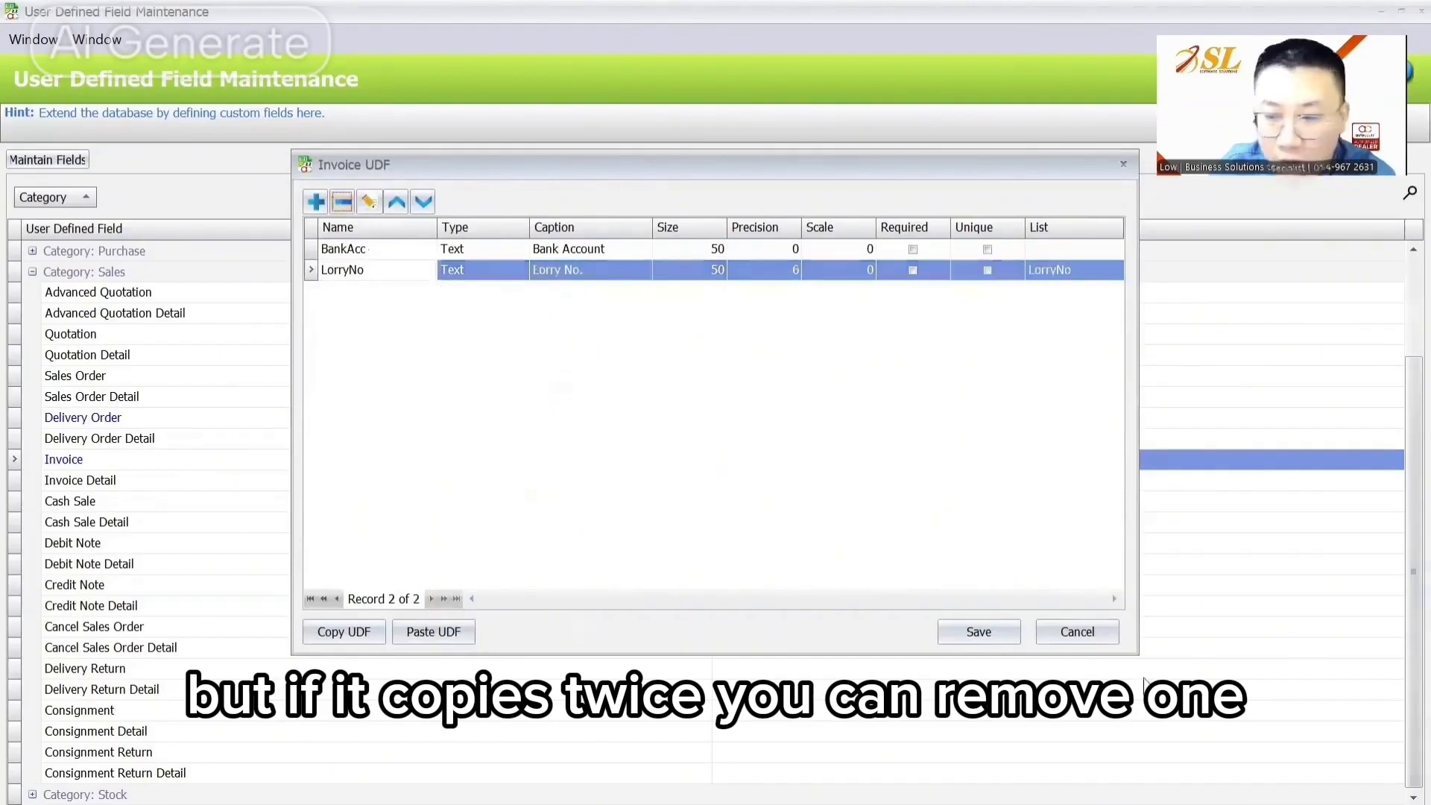
left_click(999, 632)
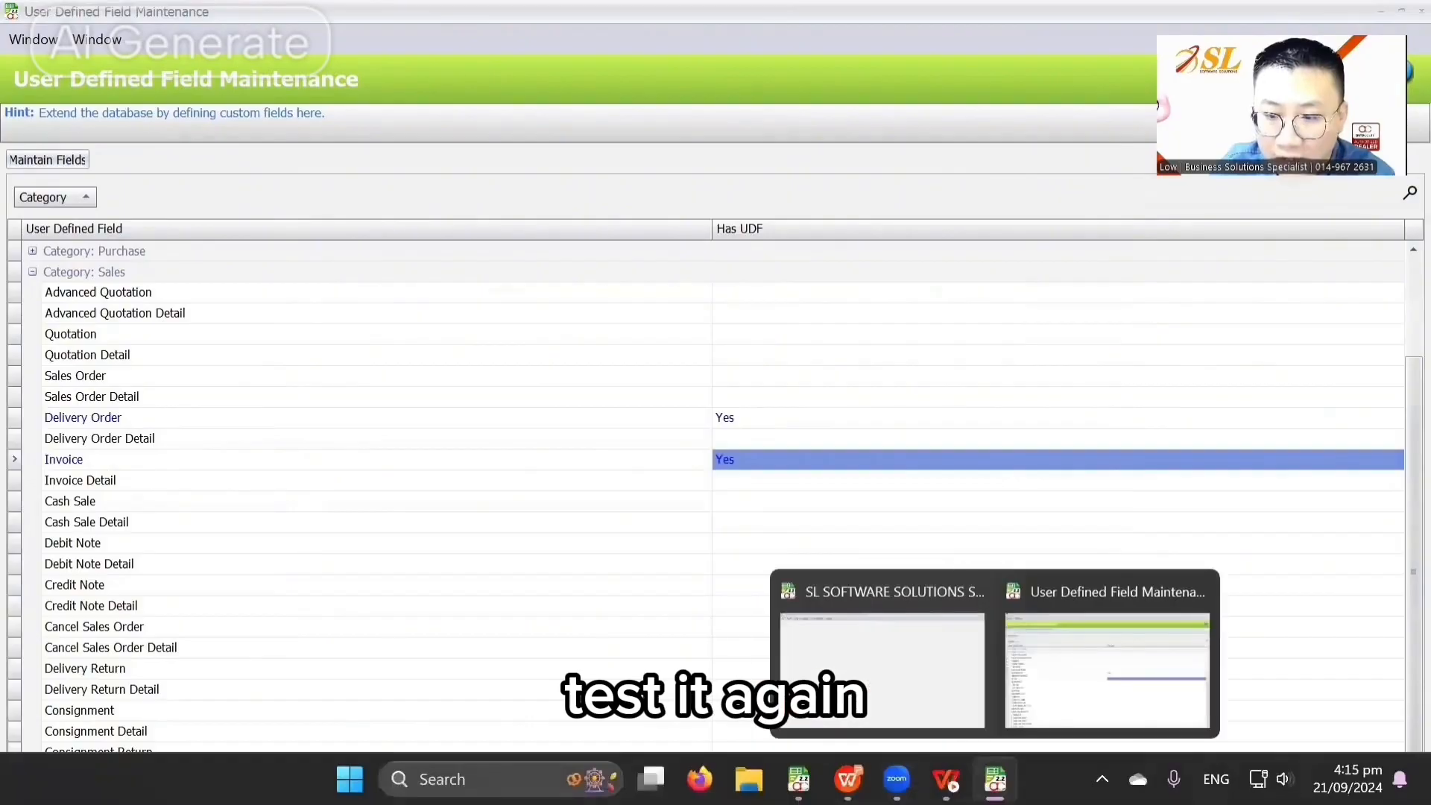
Step: Start a trial delivery order for ABC SDN BHD with lorry number ABC 1234
mouse_move(799, 779)
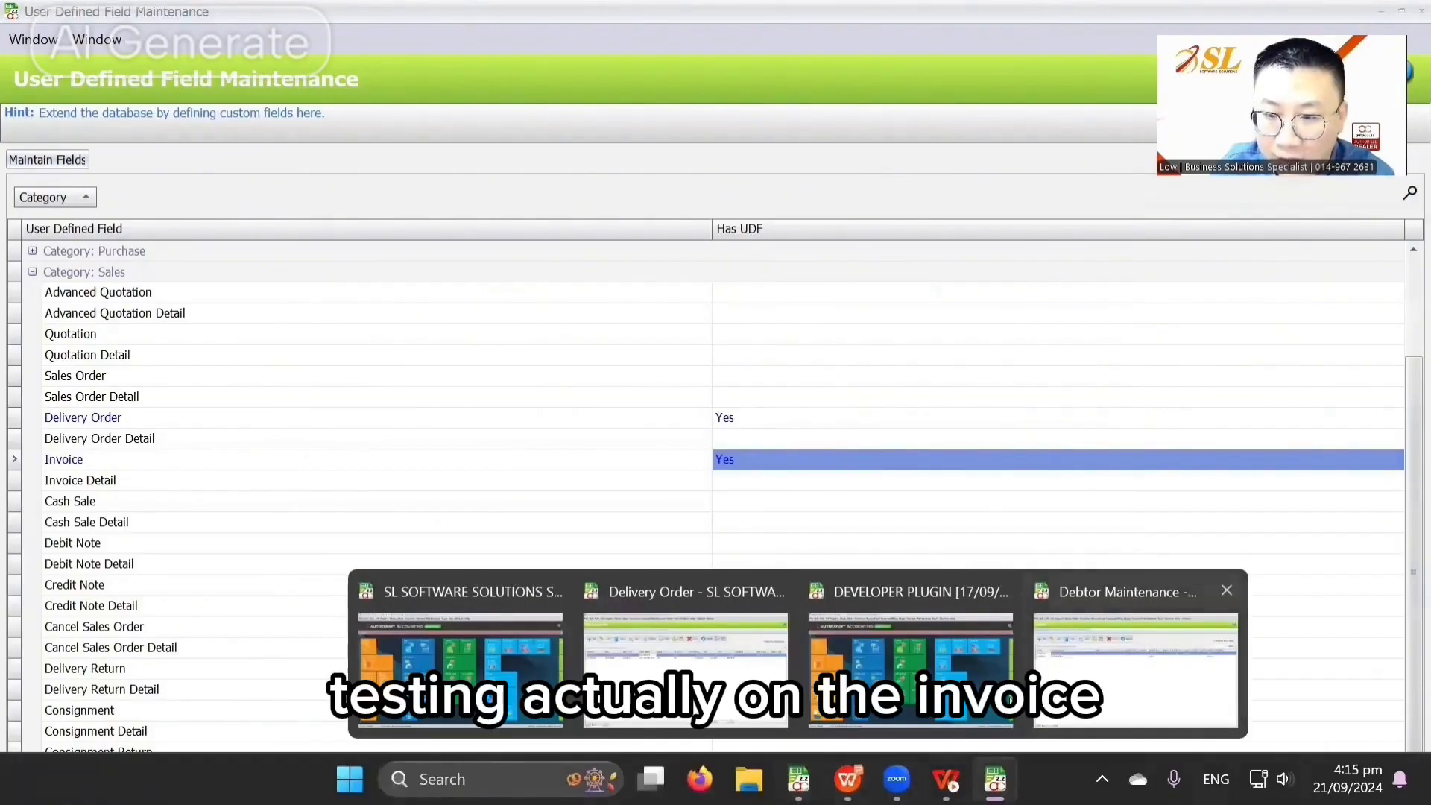
left_click(1011, 701)
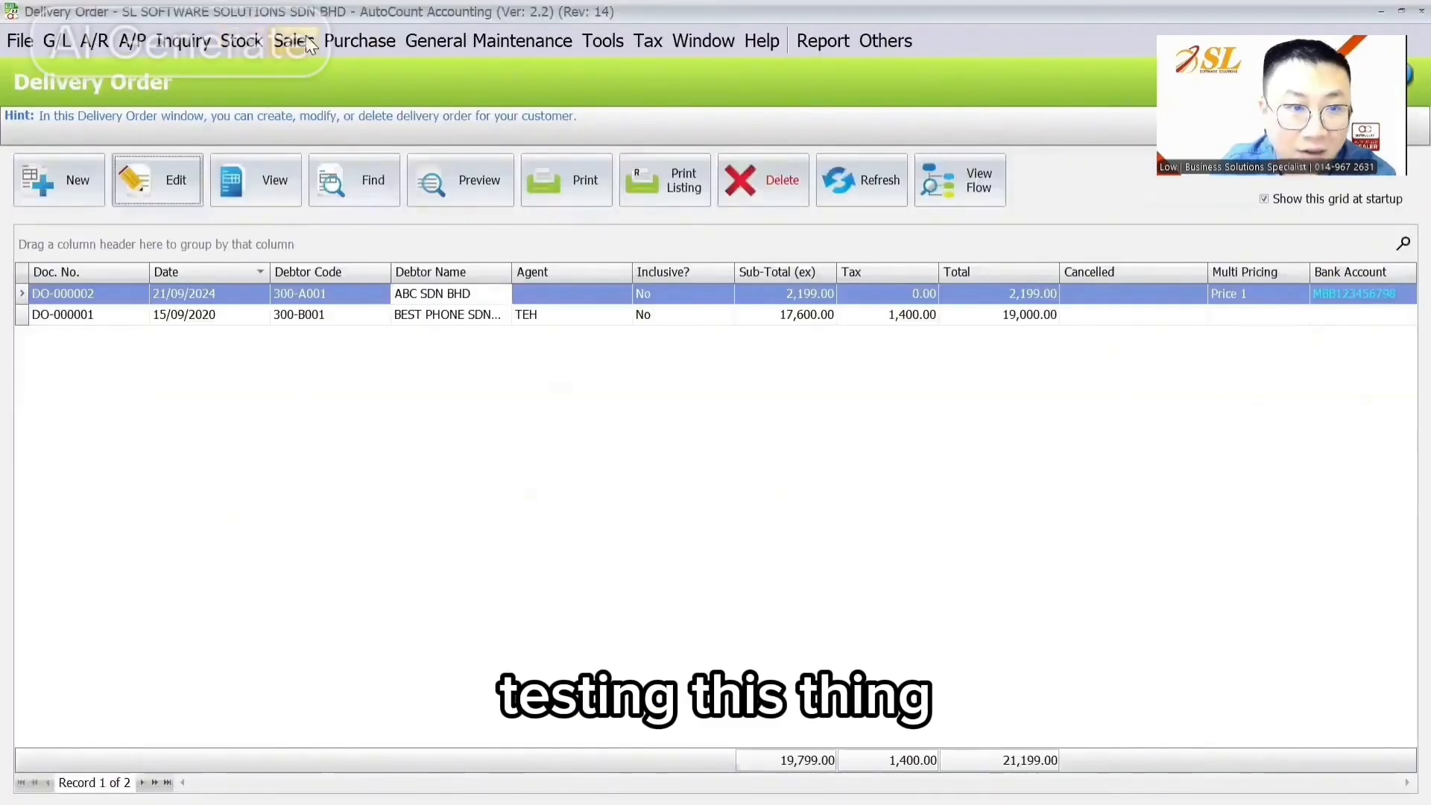
left_click(59, 180)
left_click(263, 330)
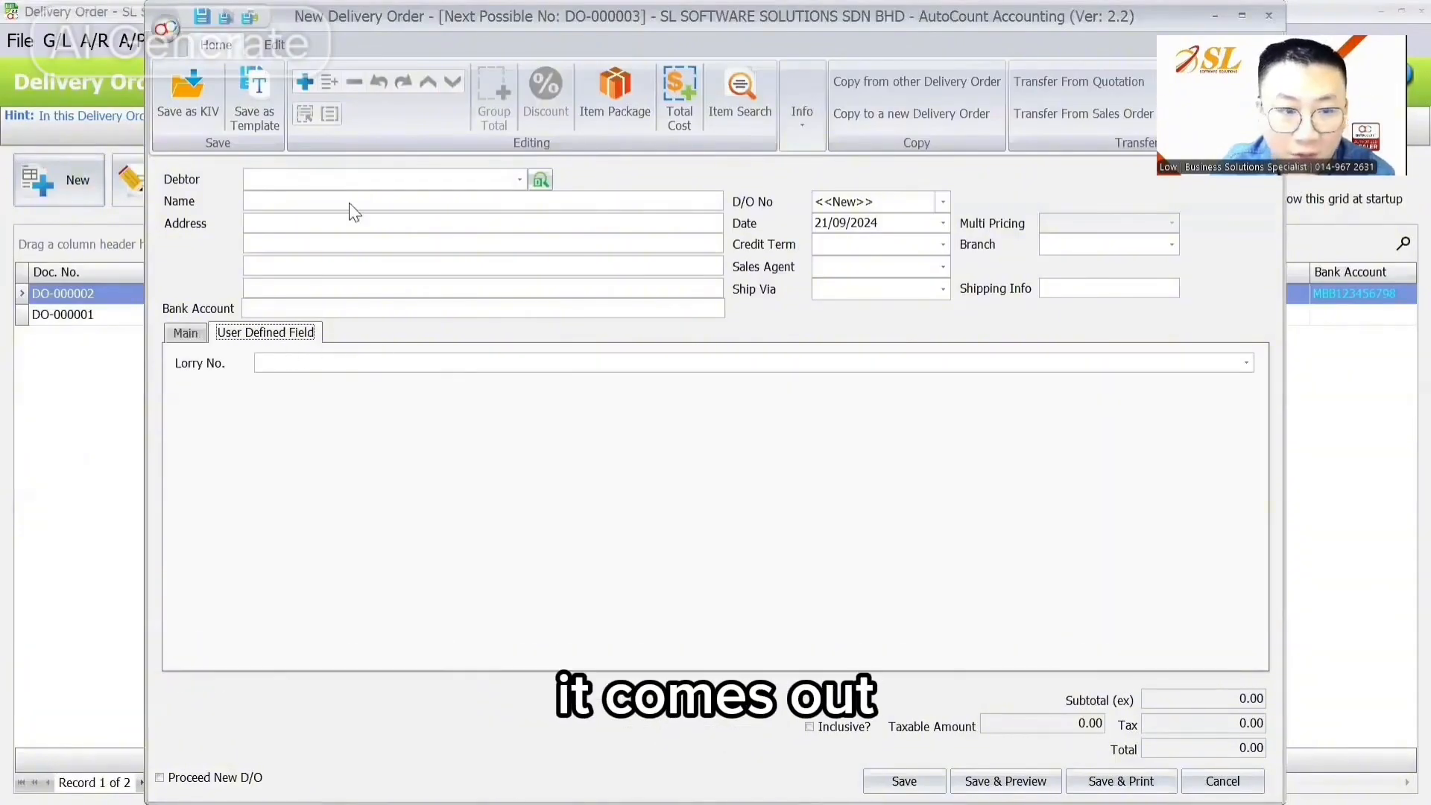
left_click(348, 182)
left_click(337, 276)
left_click(355, 362)
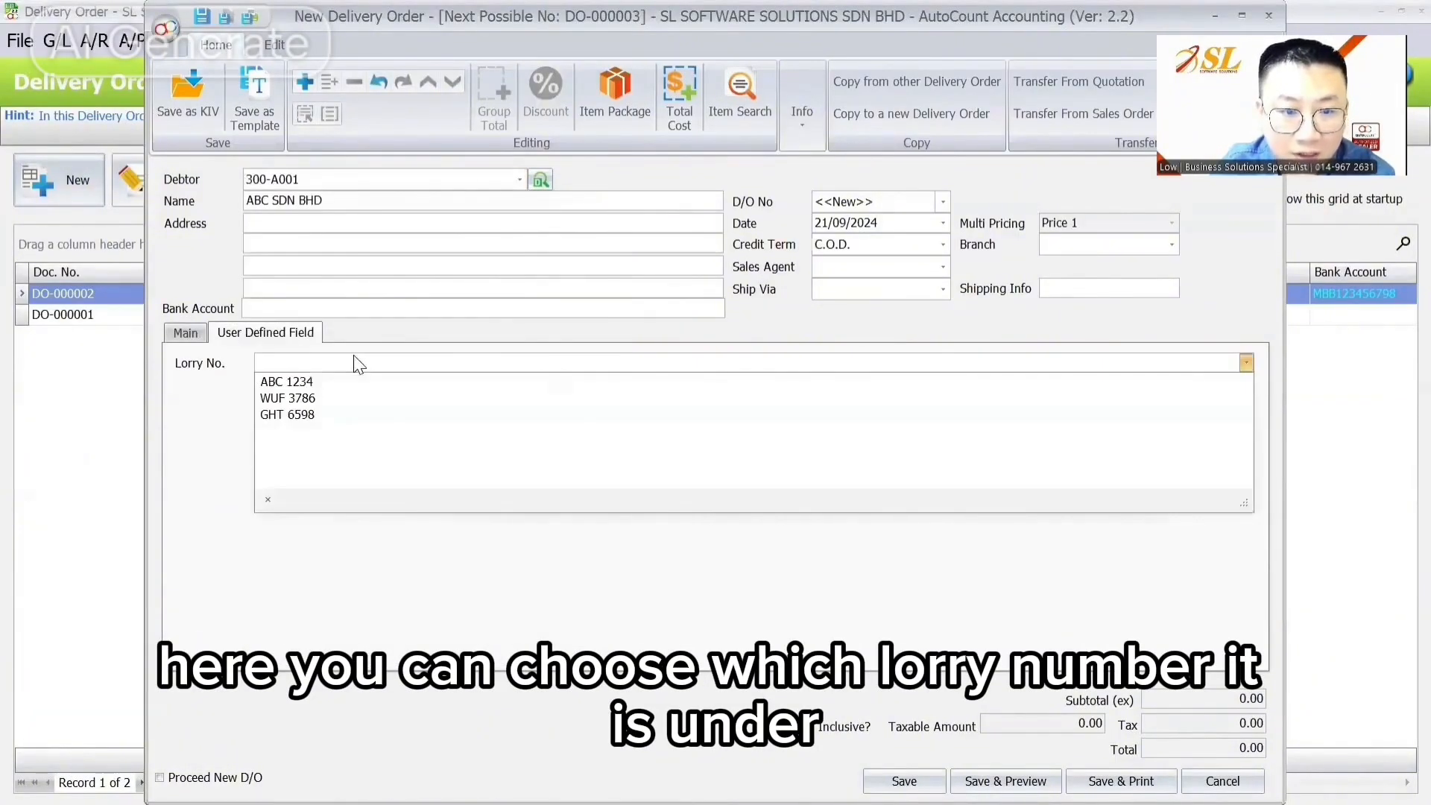
left_click(328, 380)
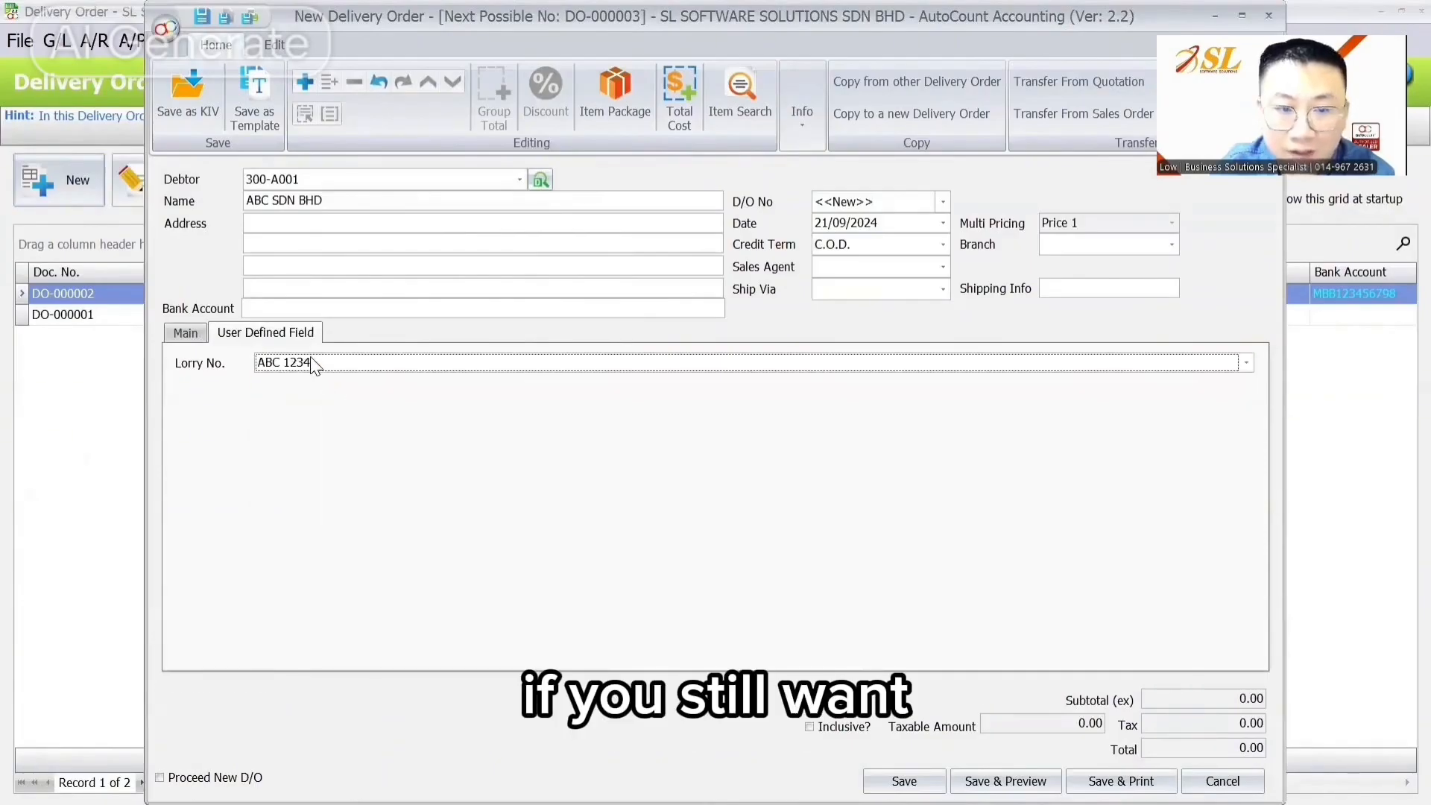
Step: Move the Lorry No. field under Bank Account in the header layout and check its plate list
right_click(419, 328)
left_click(471, 347)
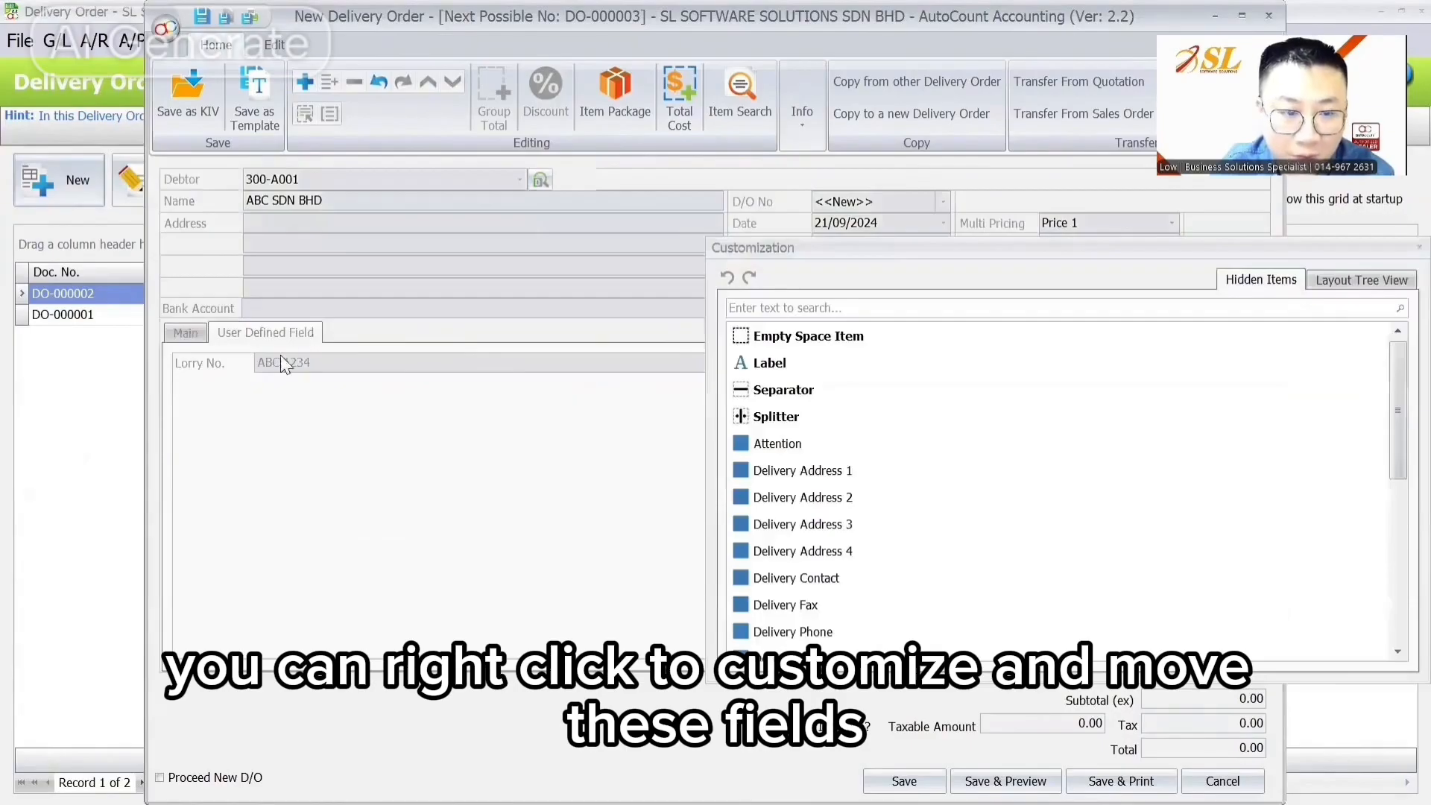
left_click_drag(215, 373, 209, 330)
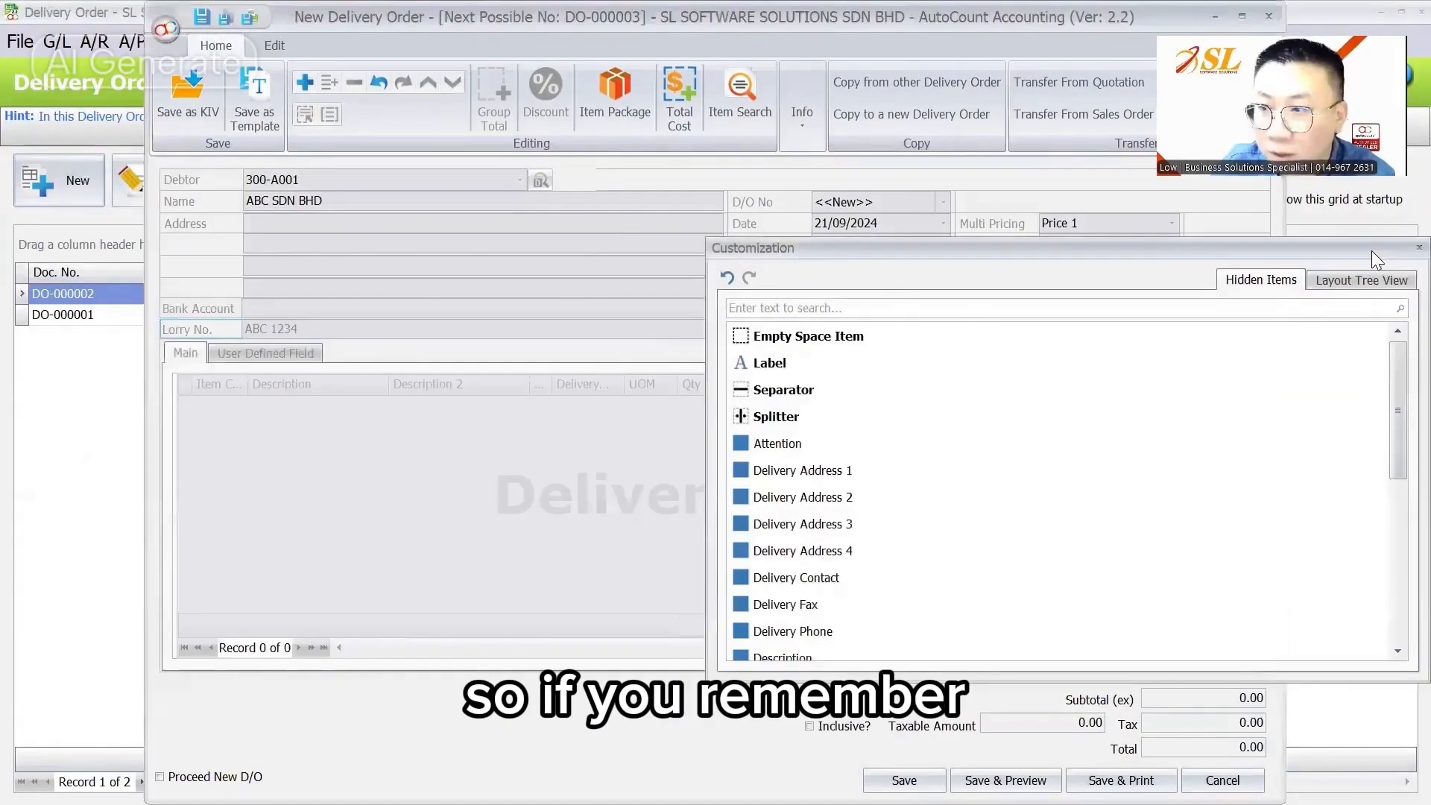
left_click(1420, 248)
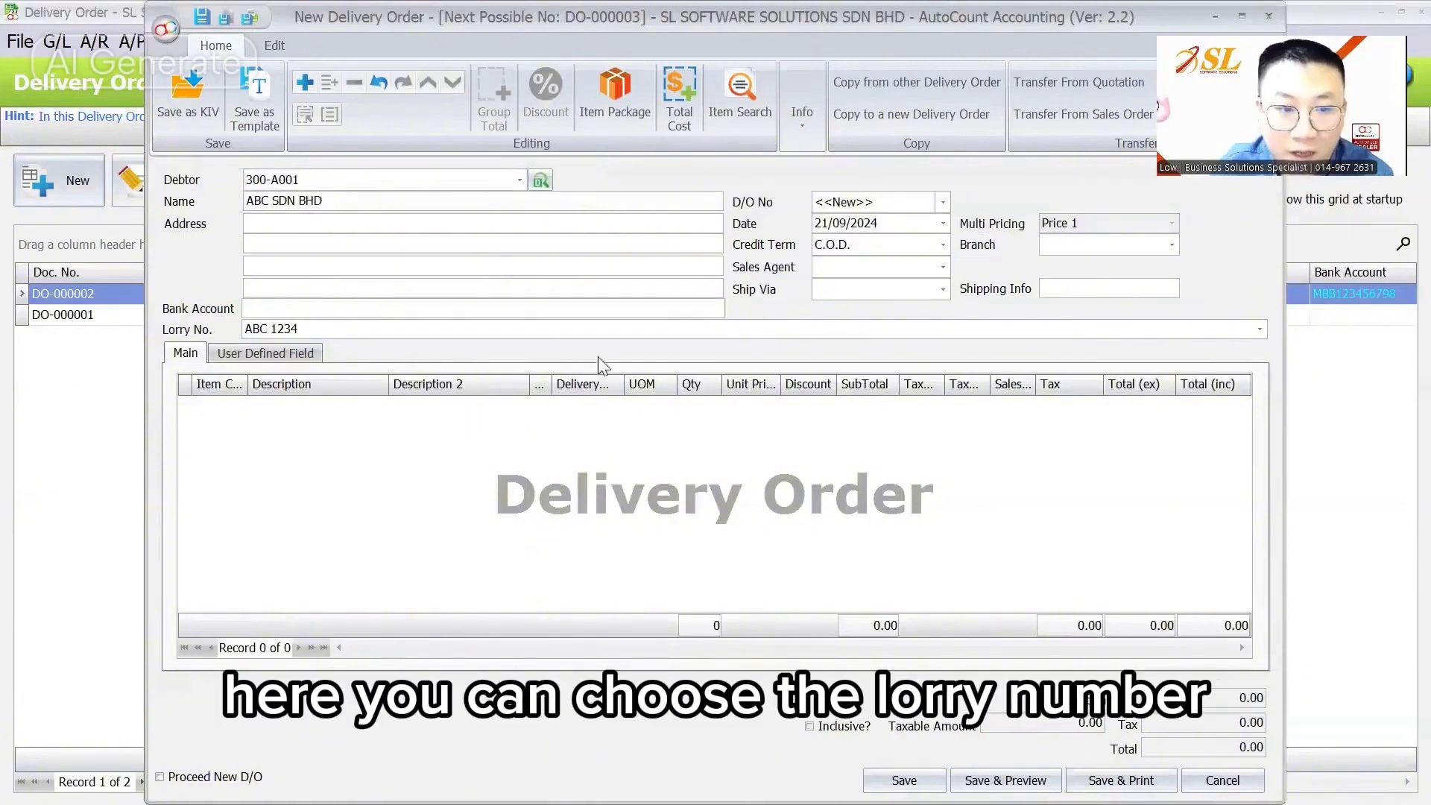
left_click(495, 329)
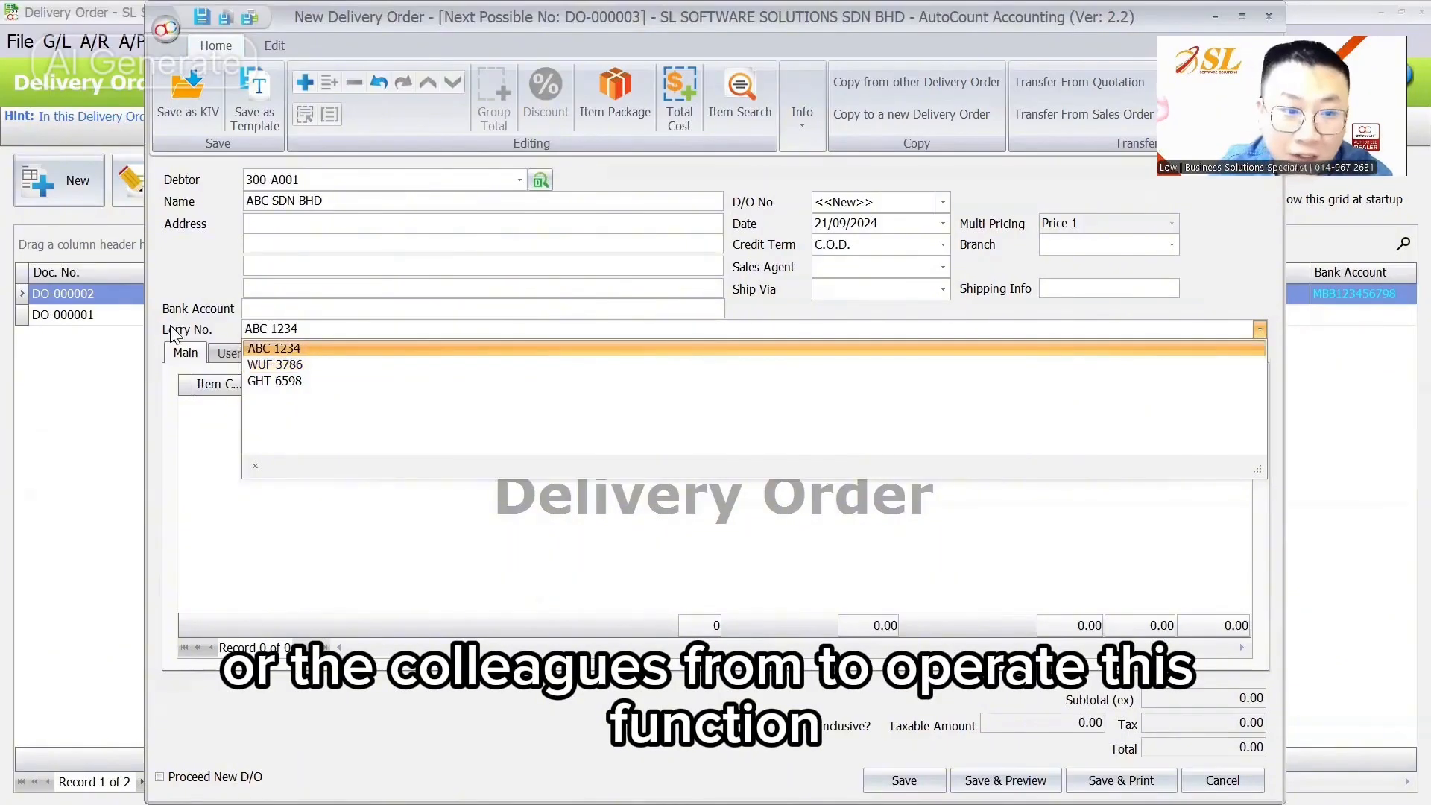
left_click(206, 329)
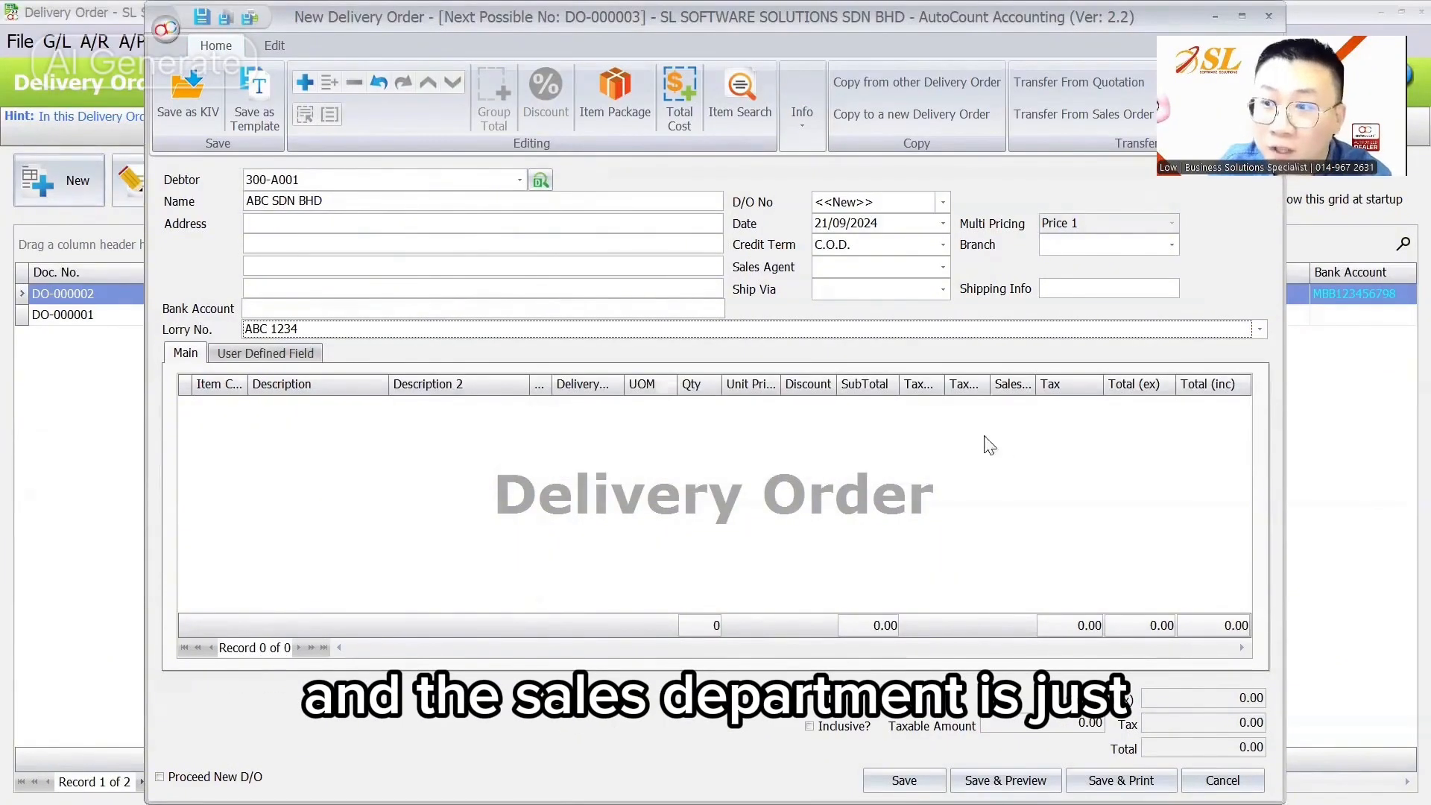
left_click(489, 323)
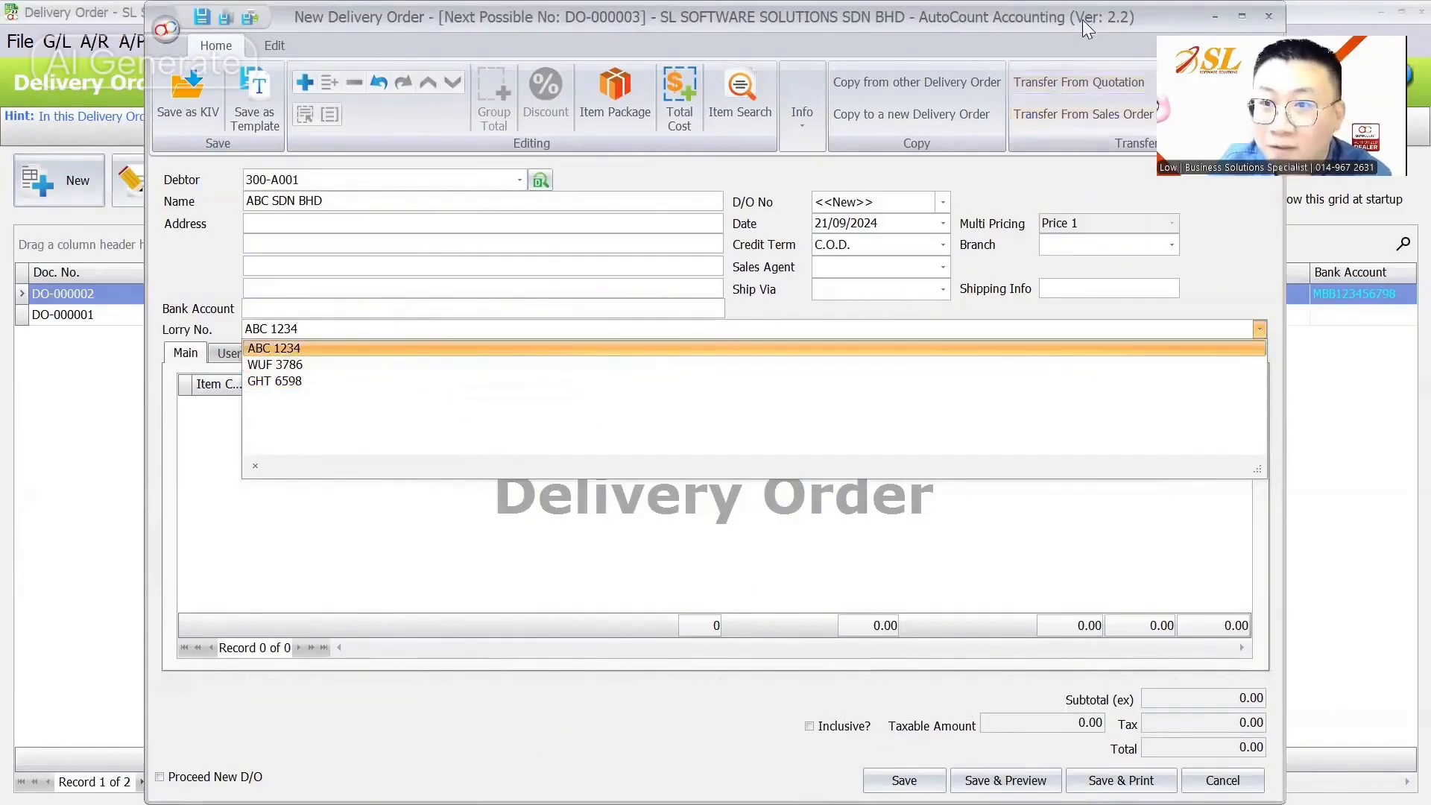
Step: Close the trial delivery order without saving
left_click_drag(1083, 20, 902, 73)
left_click(1088, 72)
left_click(471, 44)
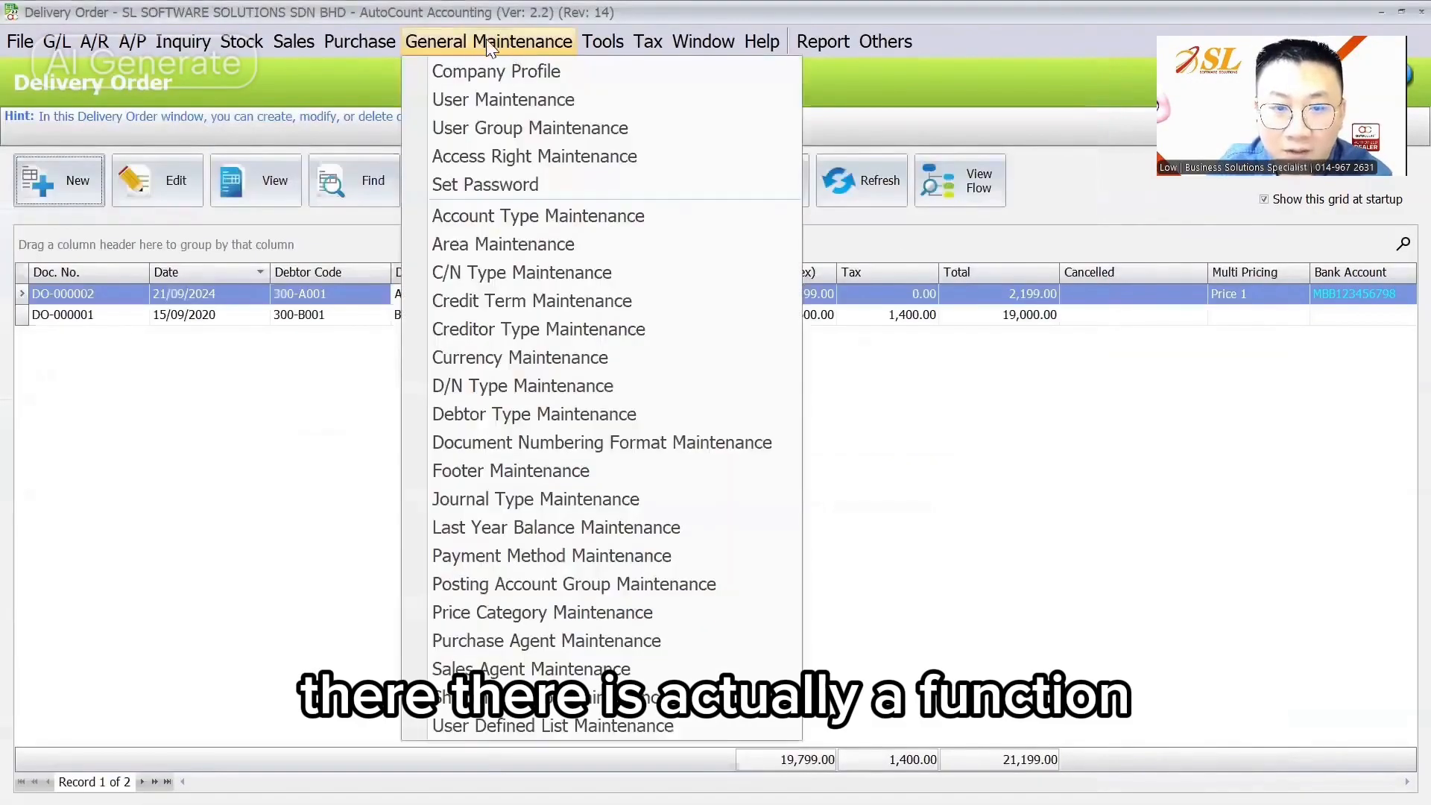
Step: Add plates WGY 6988 and BFU to the LorryNo list, then start a new delivery order to check
left_click(552, 723)
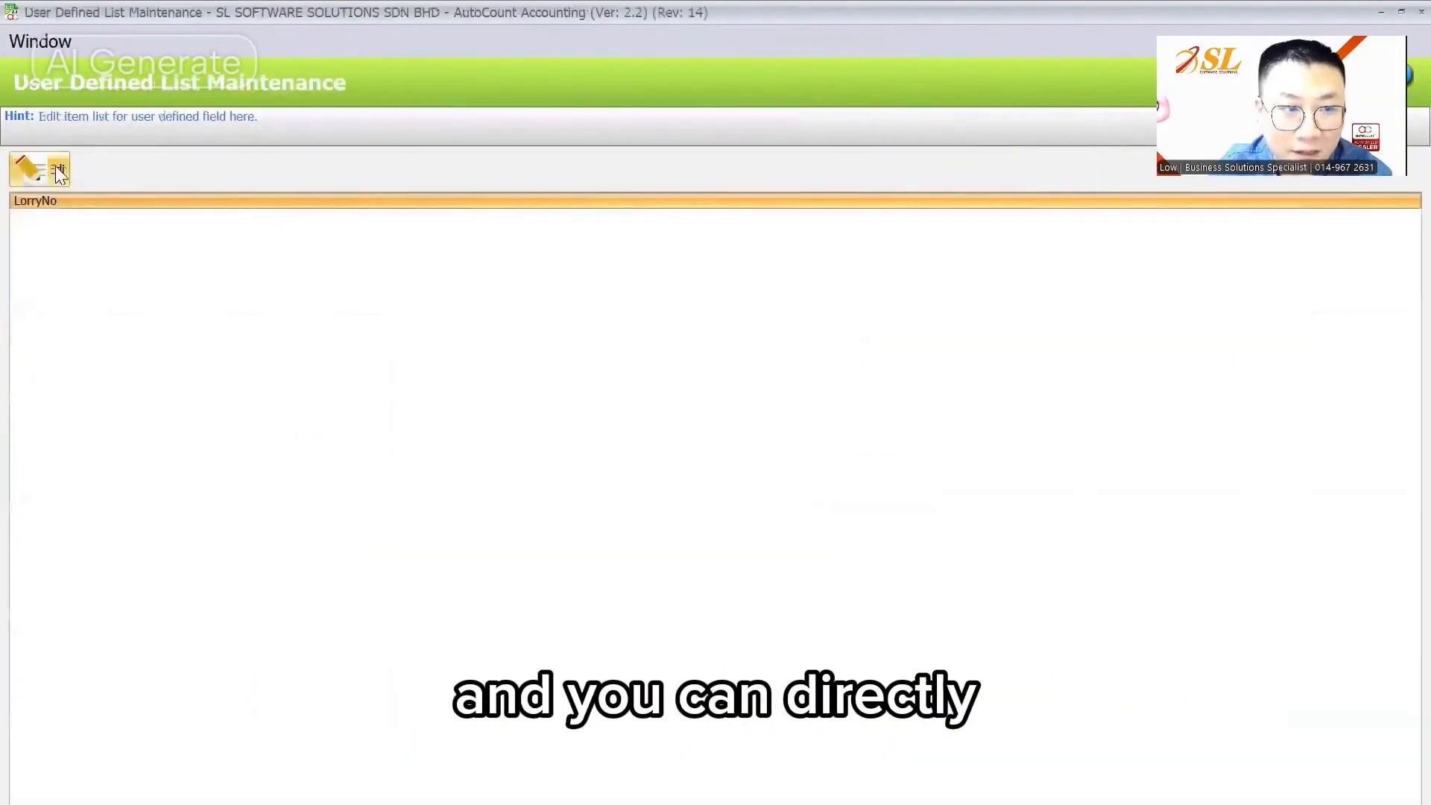
left_click(55, 166)
left_click(598, 362)
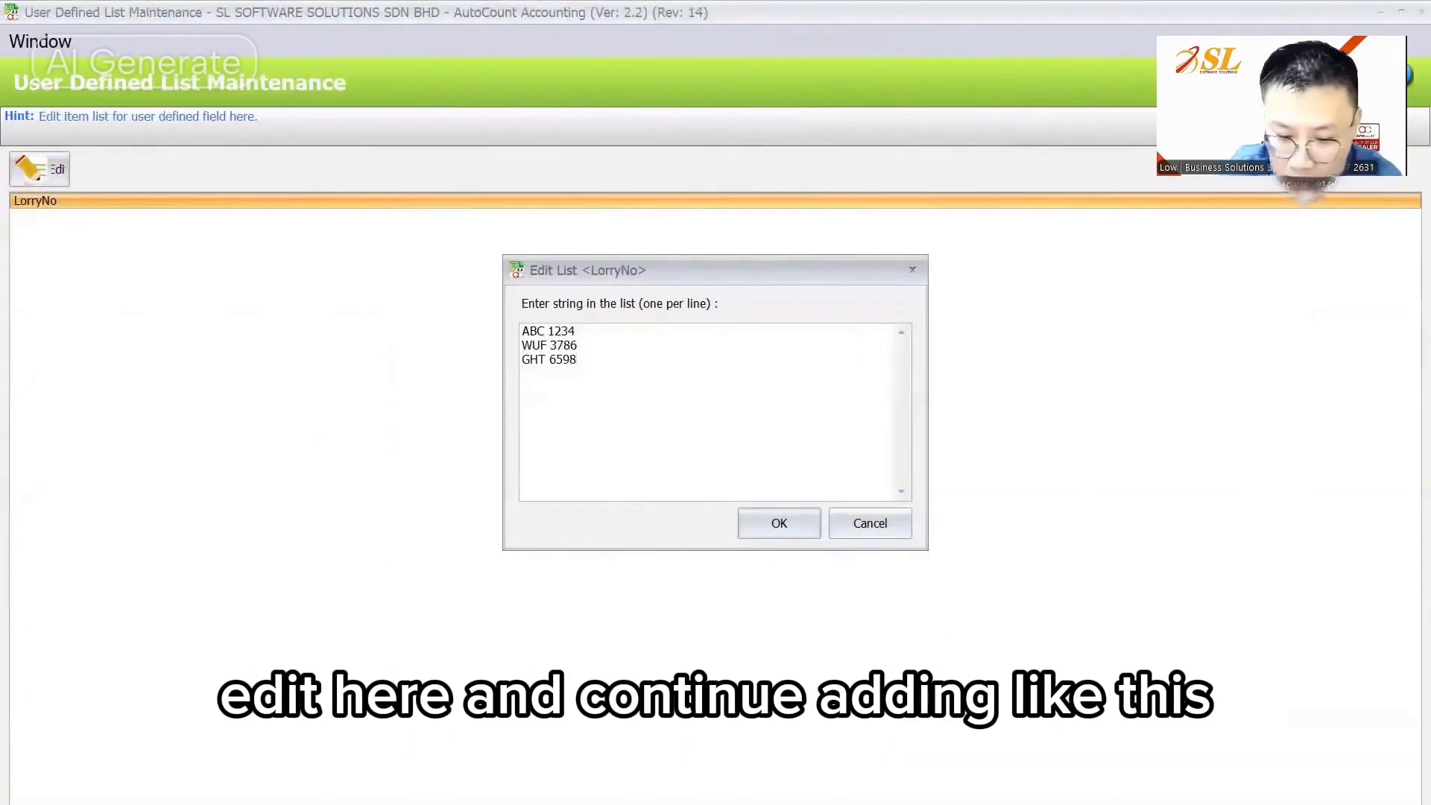
type("WGY")
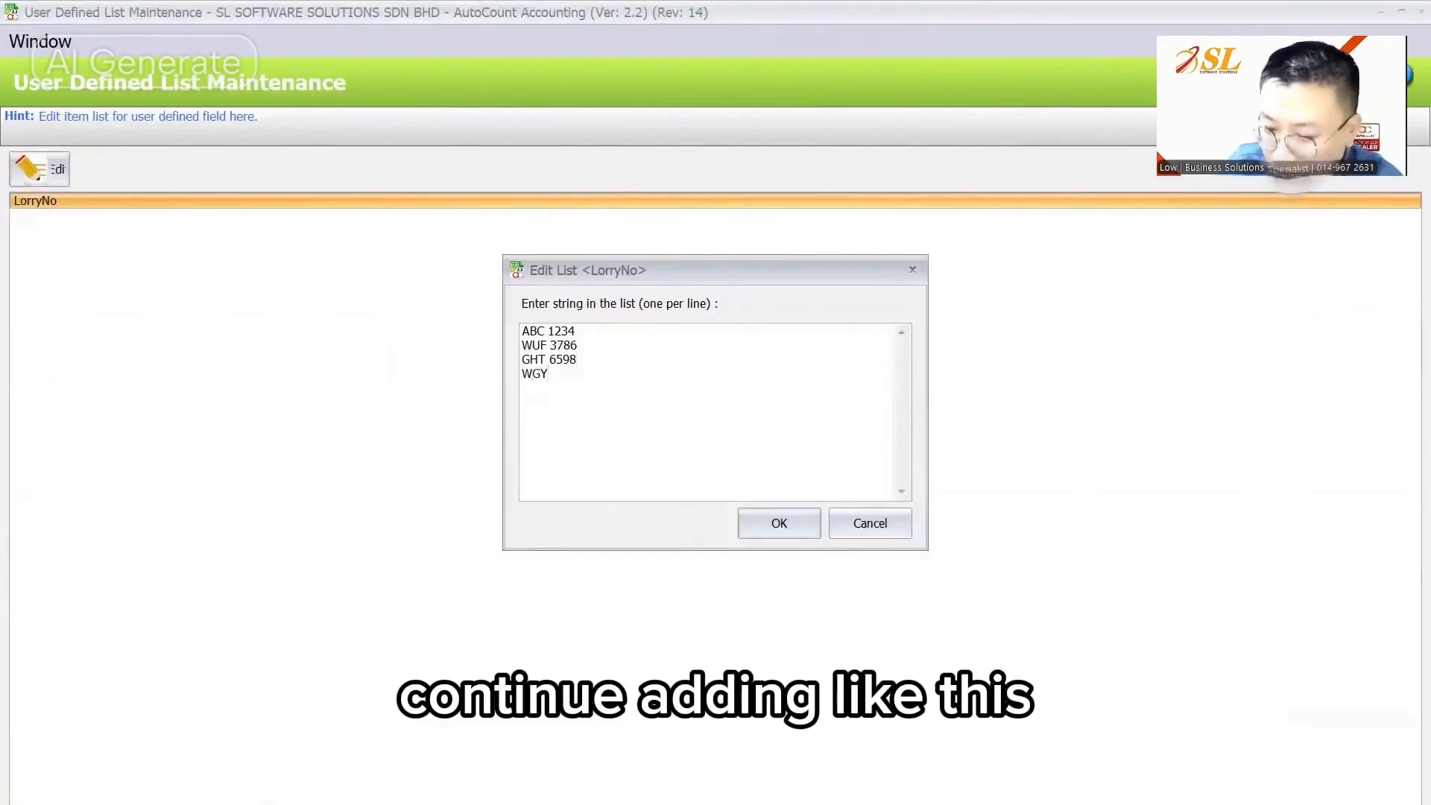
type(" 6988")
key("Return")
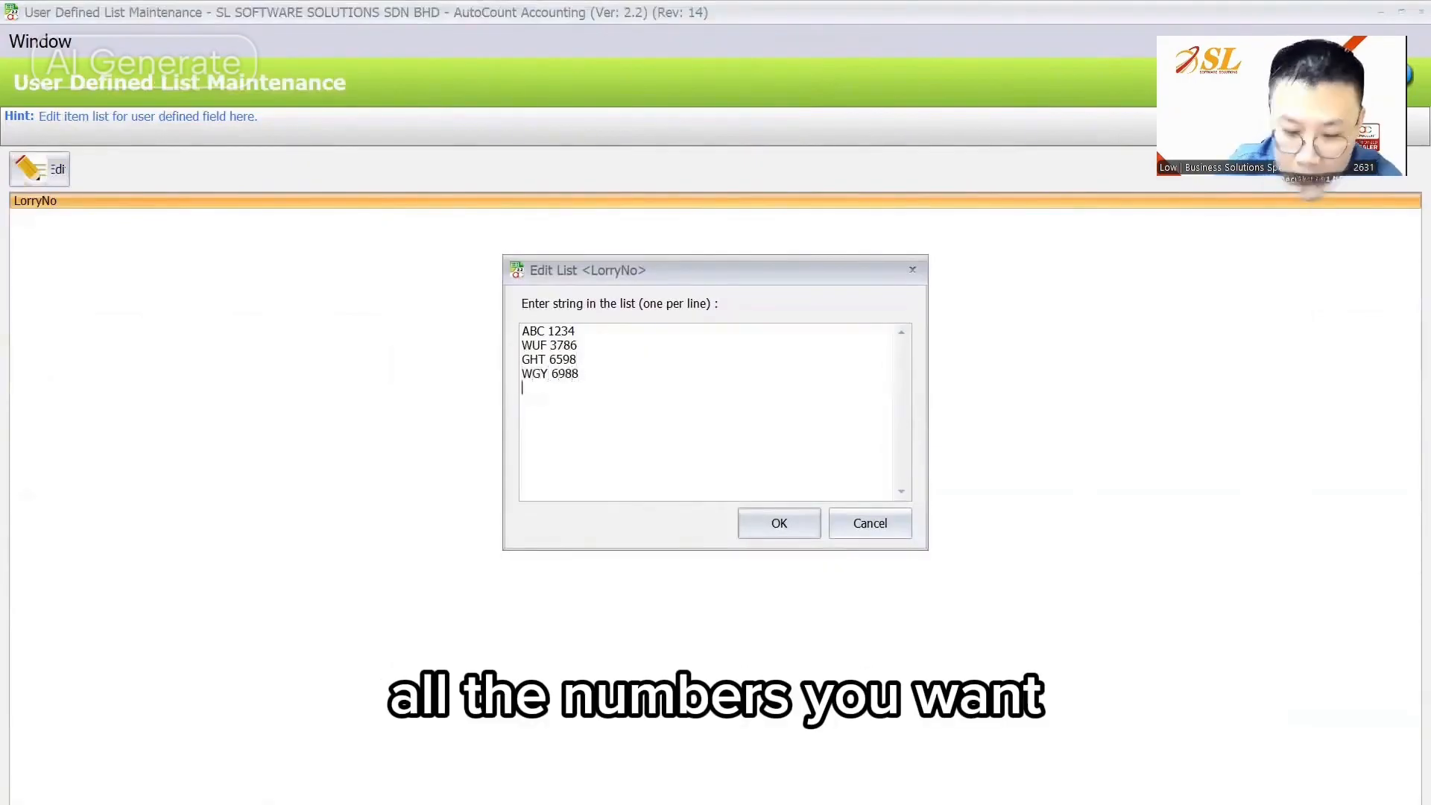
type("BFU")
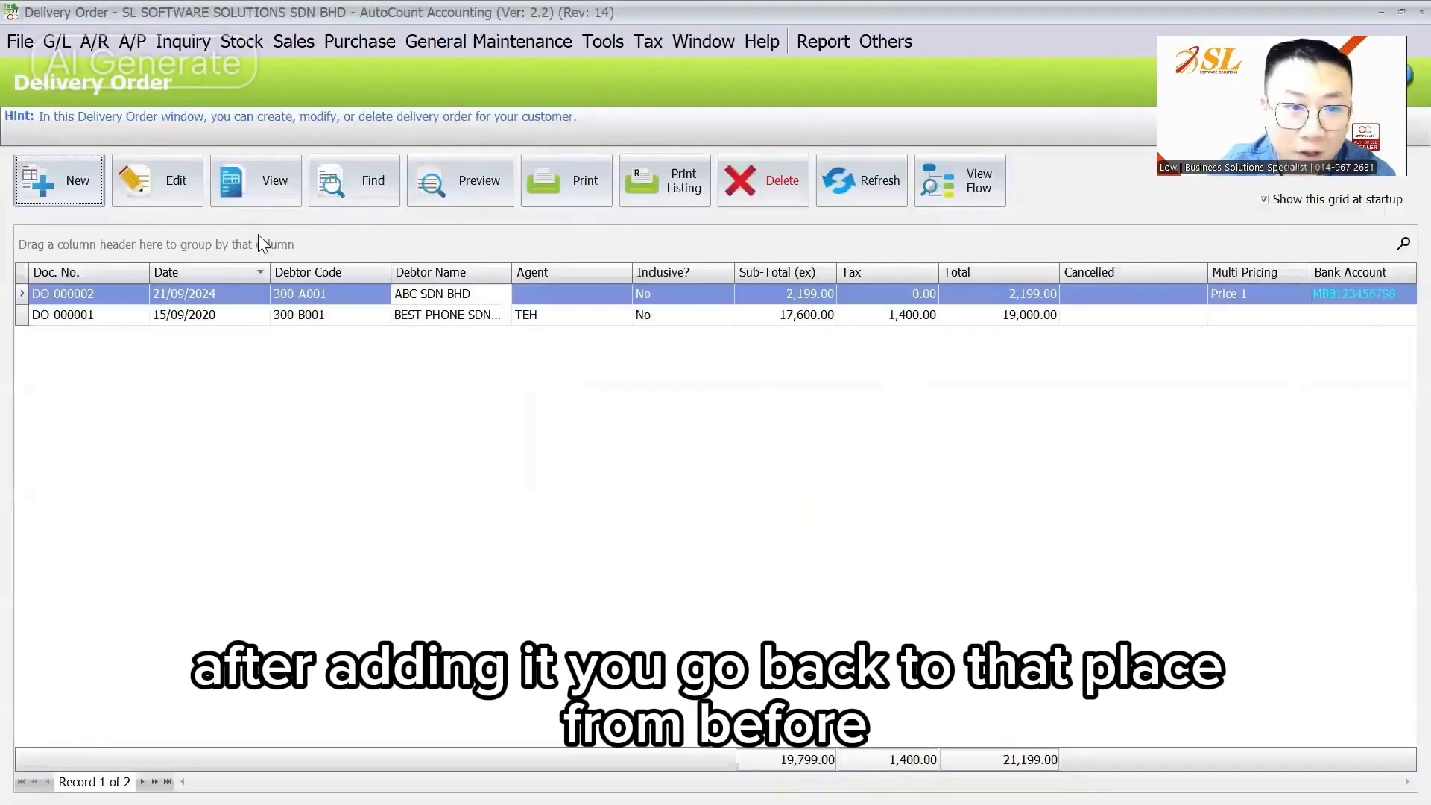
left_click(175, 180)
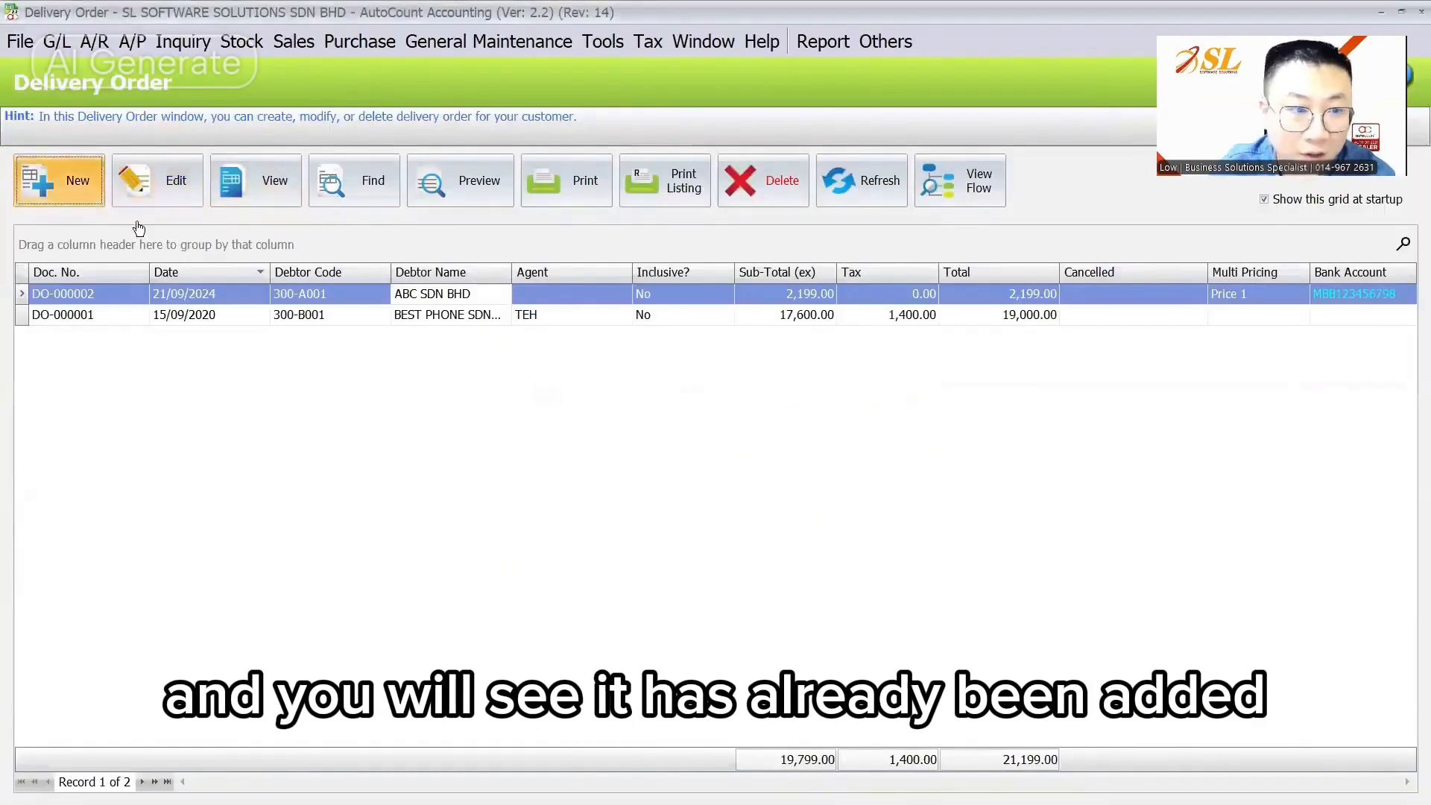
left_click(59, 180)
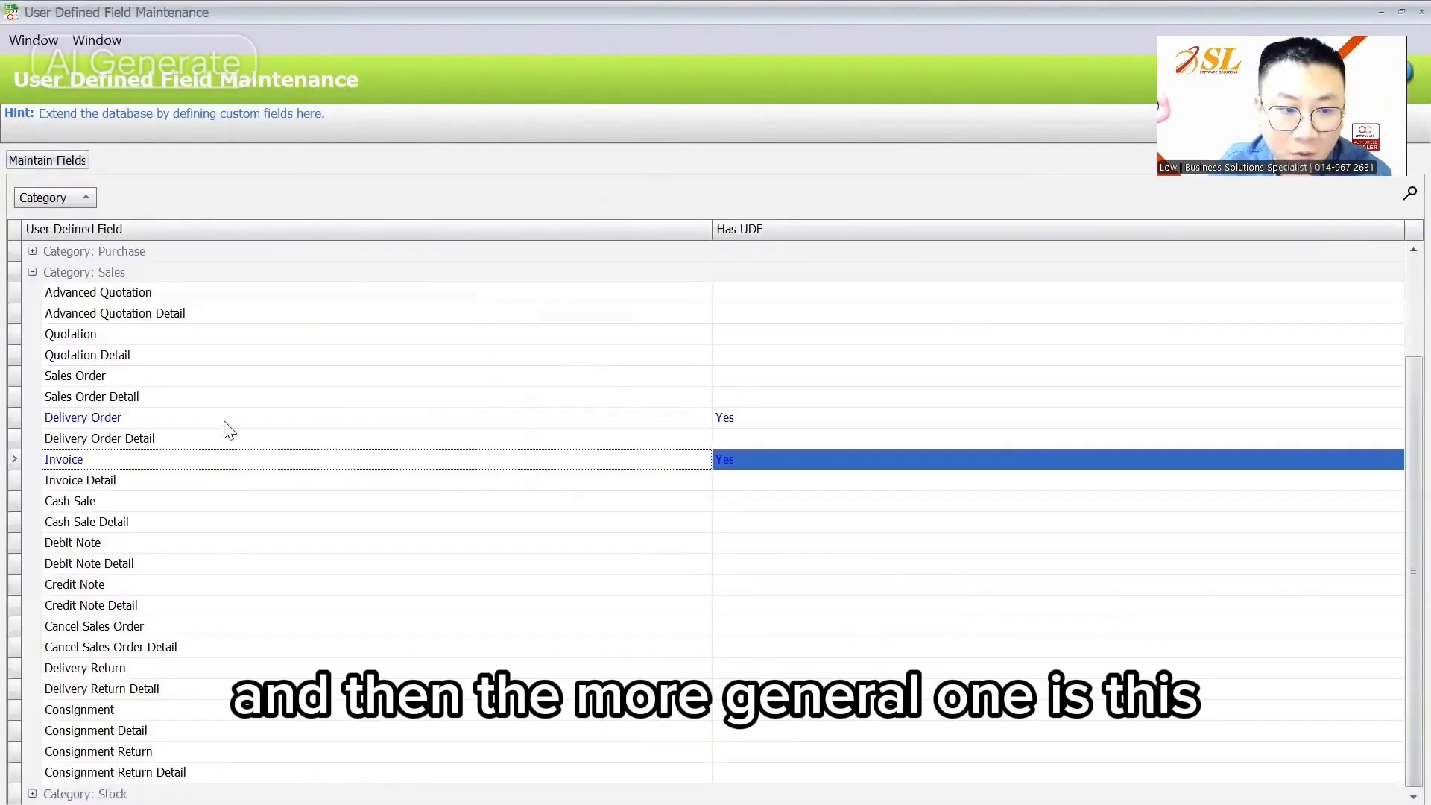
left_click(224, 421)
double_click(224, 423)
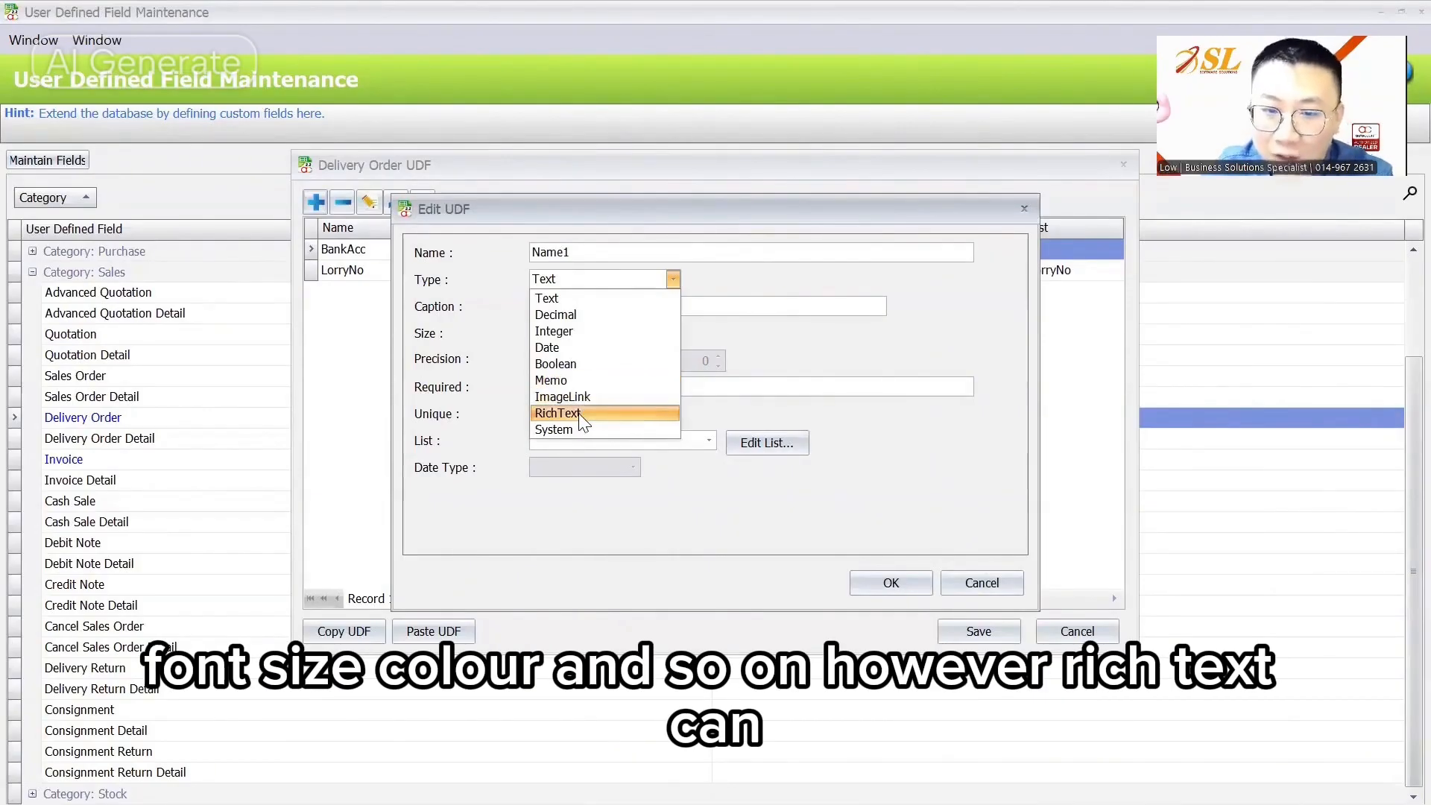
left_click(992, 579)
left_click(1123, 166)
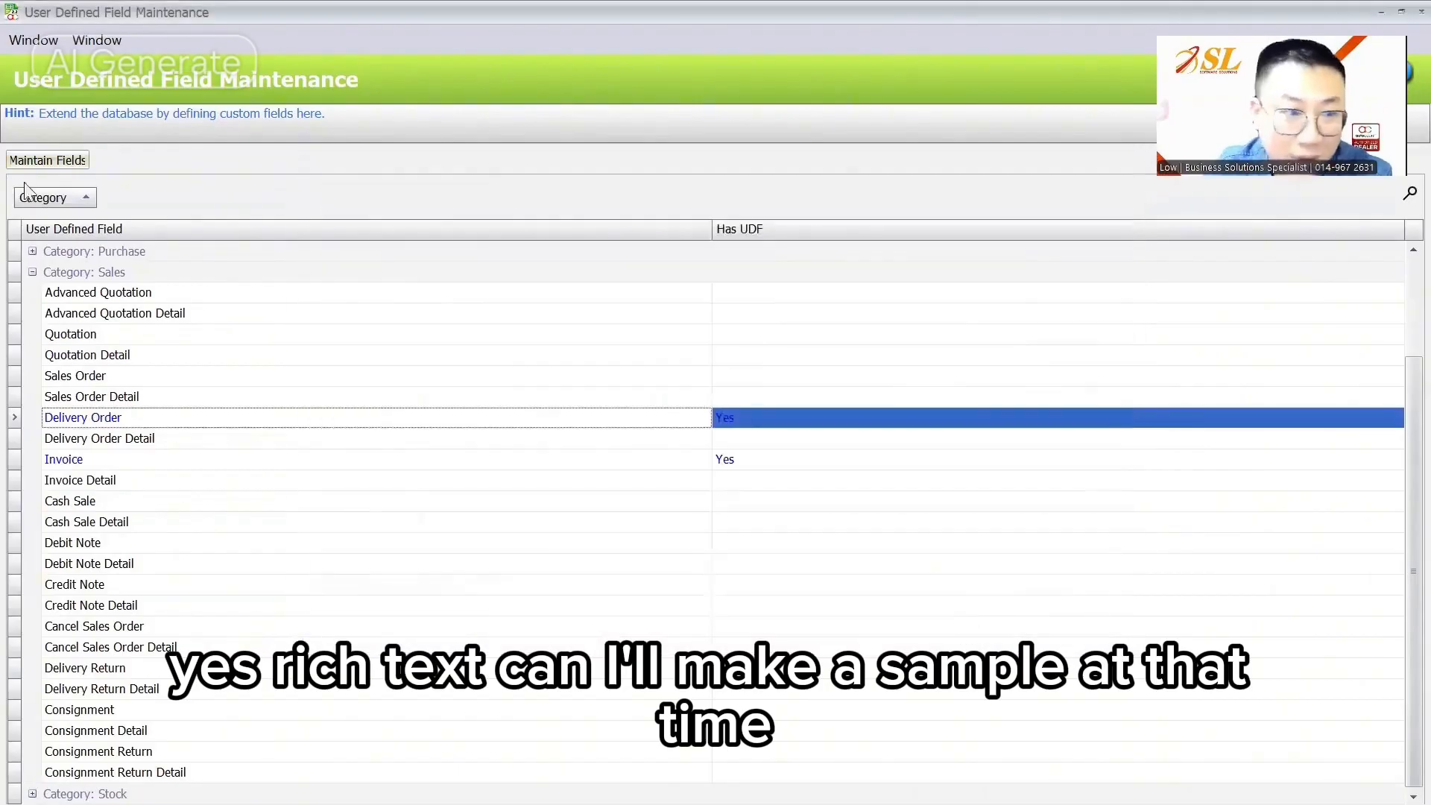
left_click(32, 272)
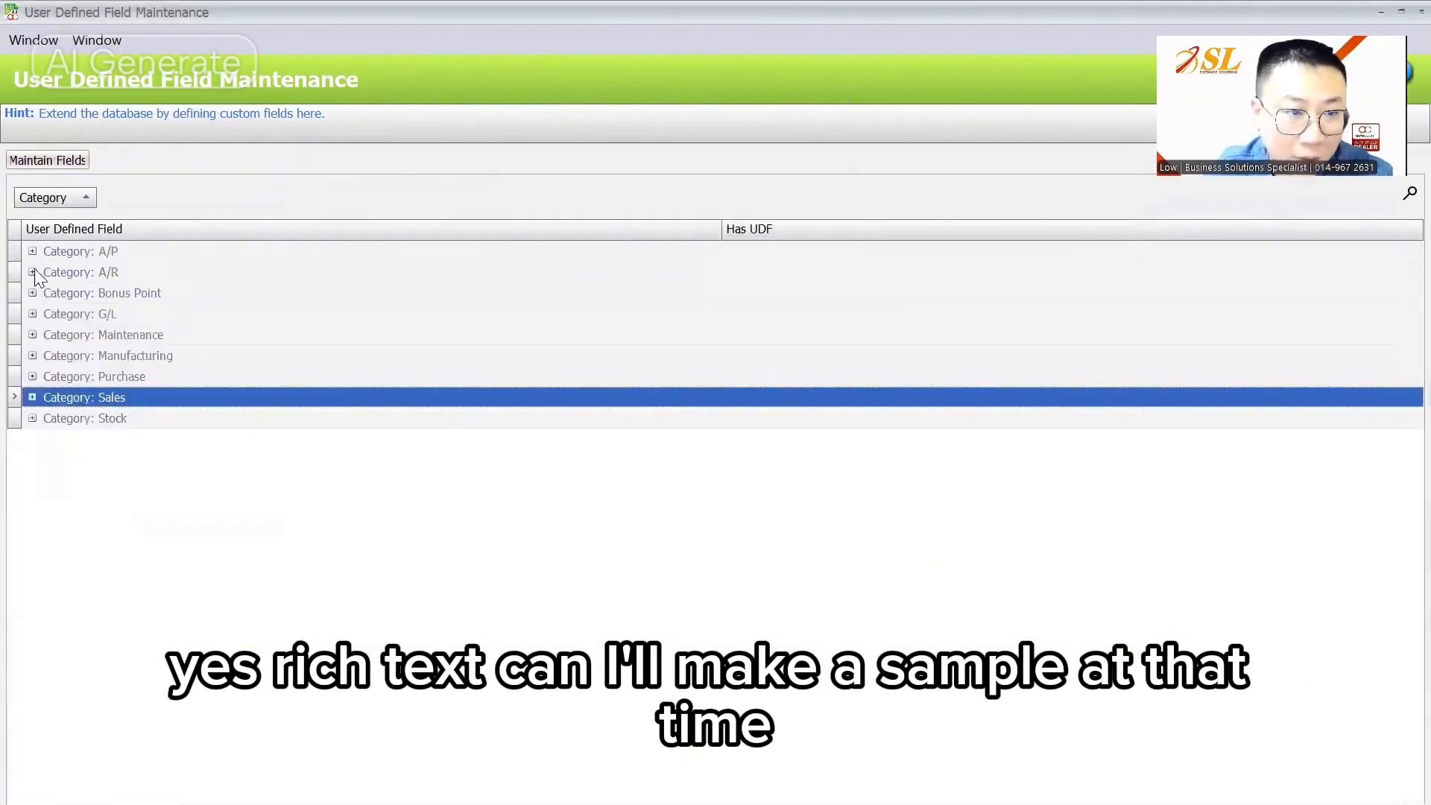
Step: Add a debtor field with name and caption 'Memo', capitalised
left_click(33, 335)
double_click(112, 356)
left_click(316, 202)
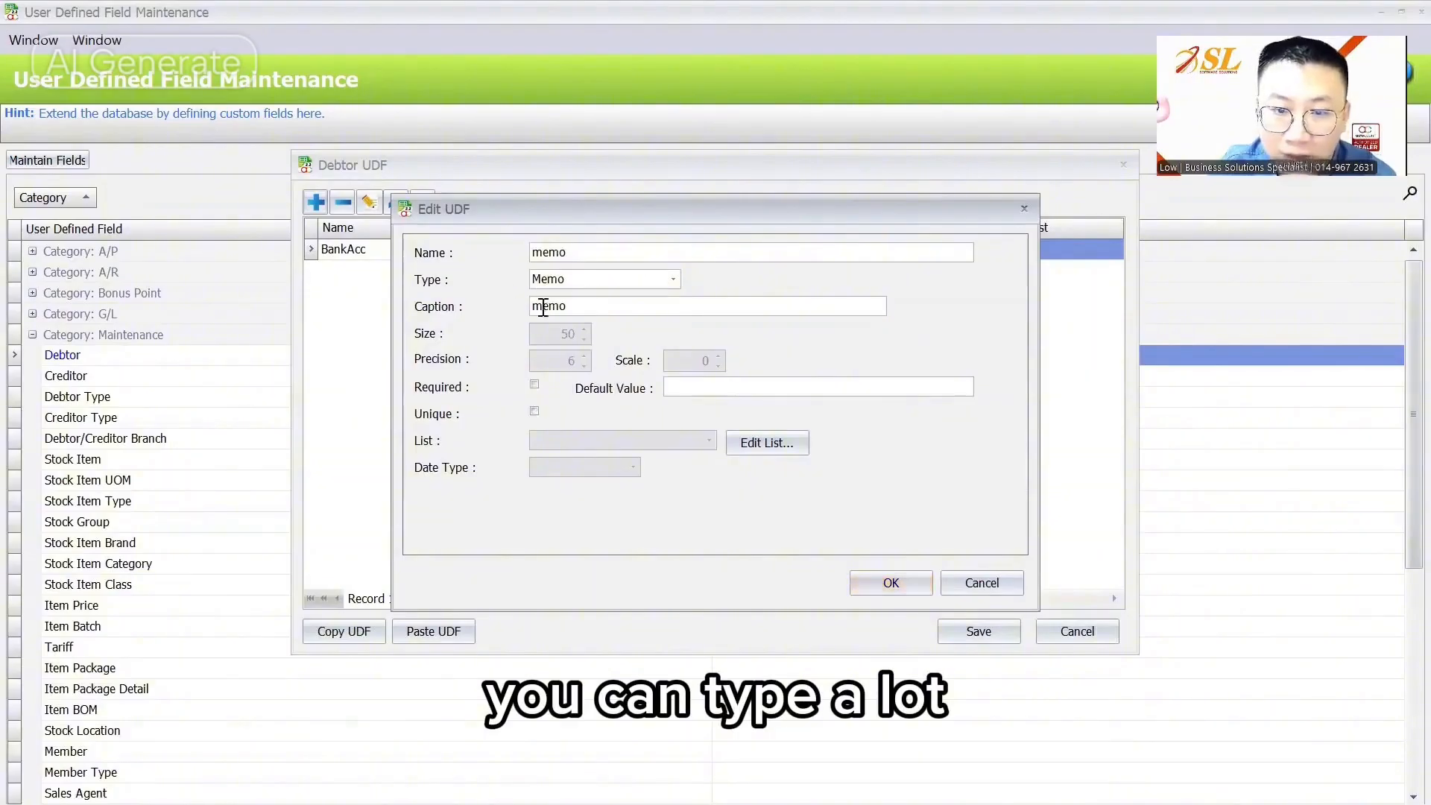
left_click(544, 308)
key("BackSpace")
type("Memo")
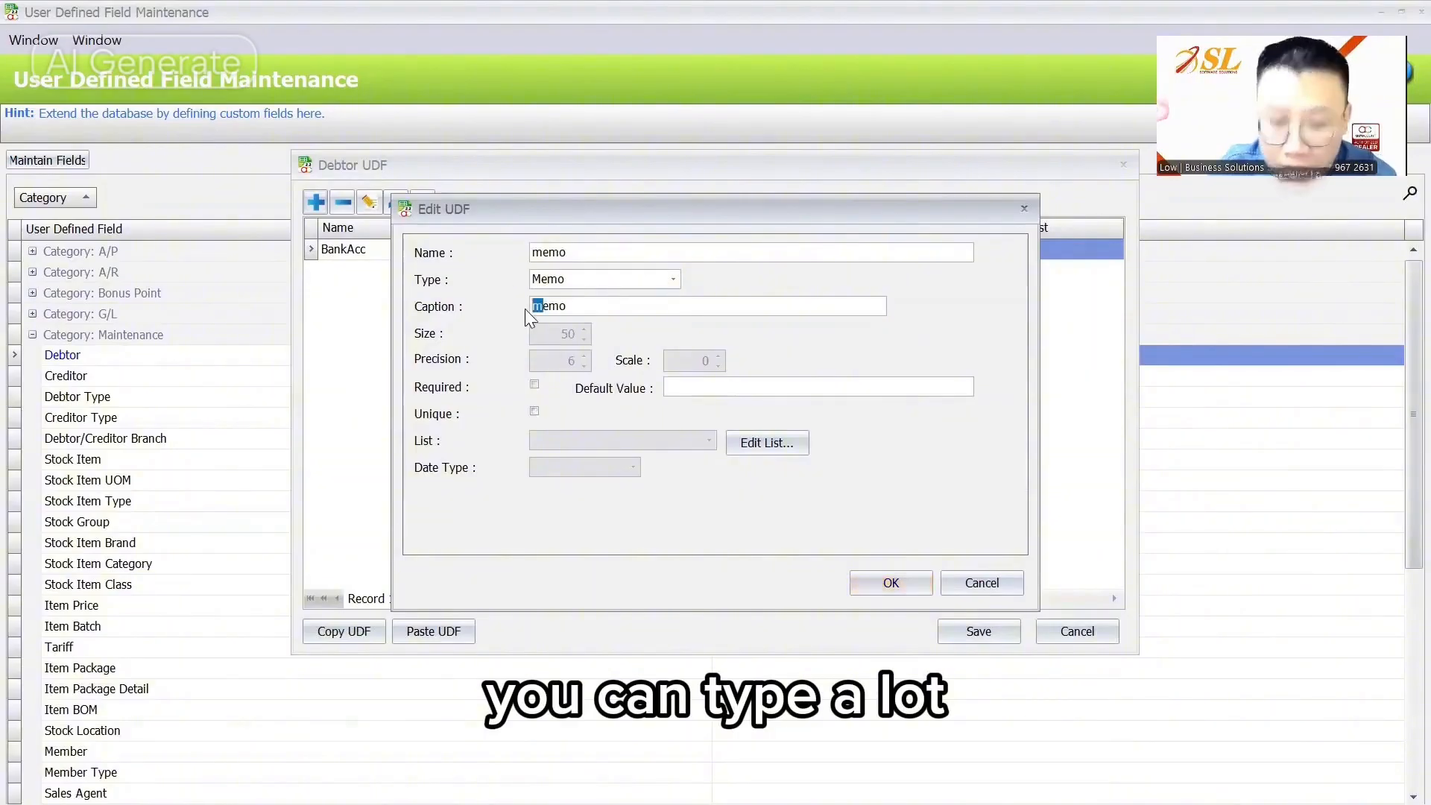
left_click(538, 252)
key("BackSpace")
type("M")
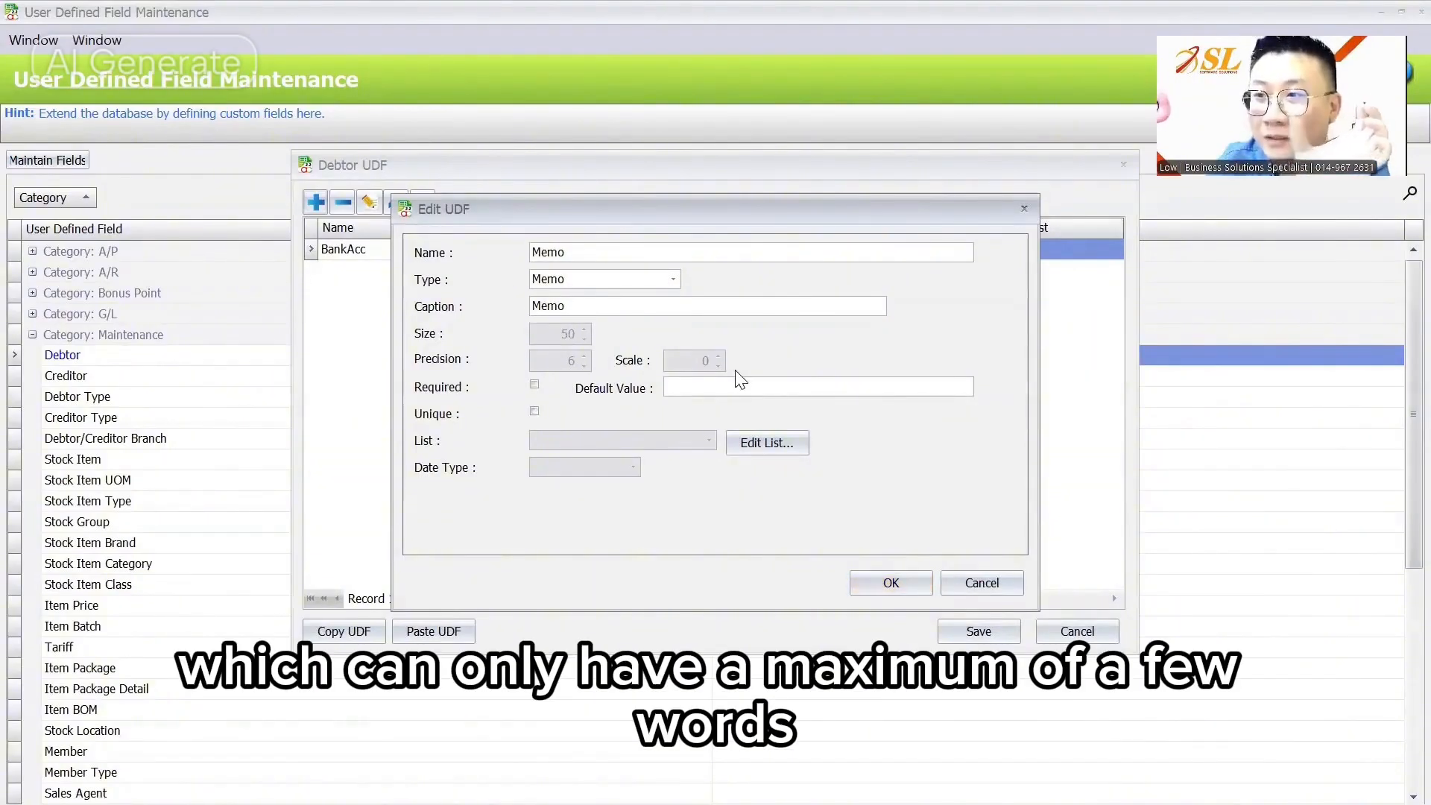
left_click(891, 583)
Step: Add a RichText debtor field with name and caption 'Note'
left_click(316, 202)
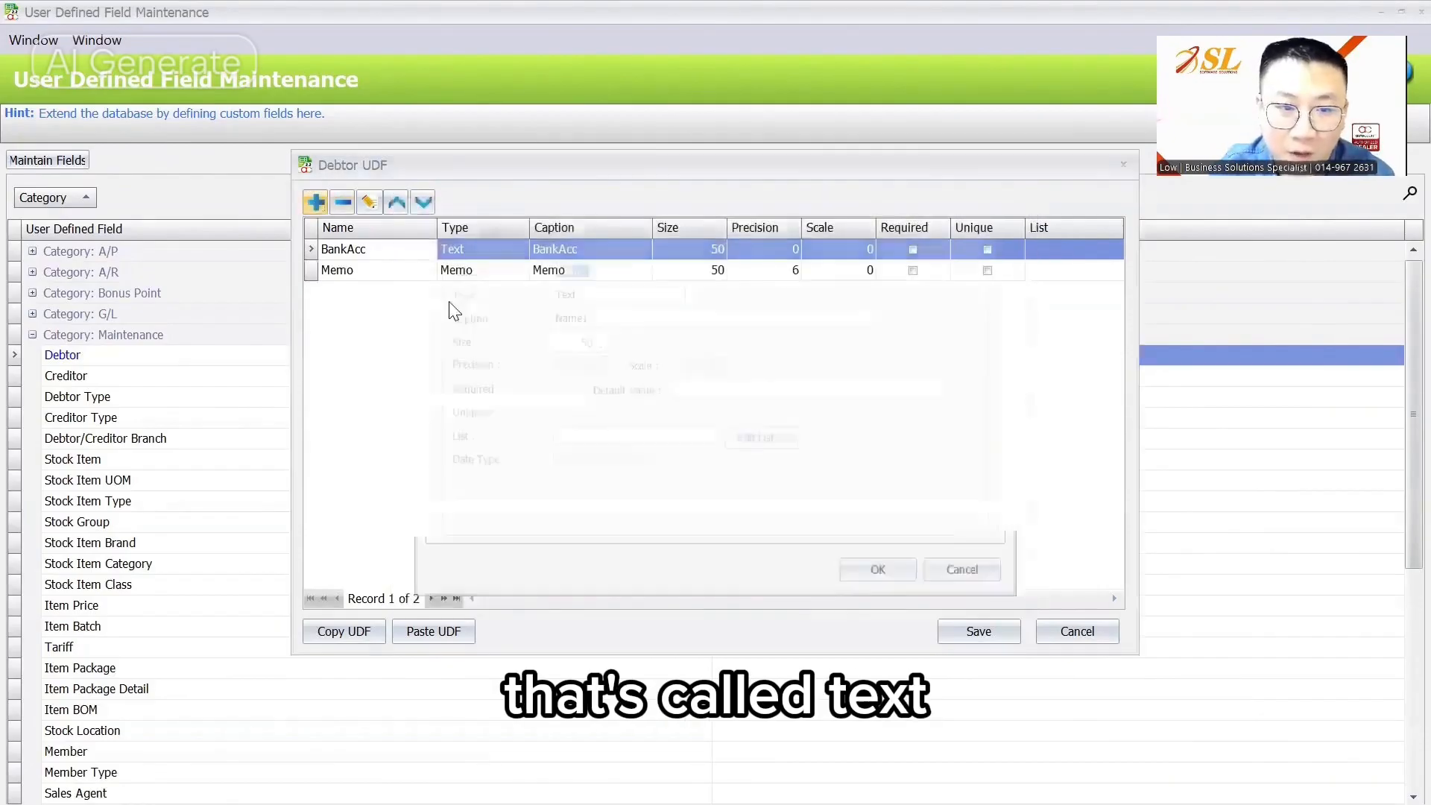
left_click(579, 280)
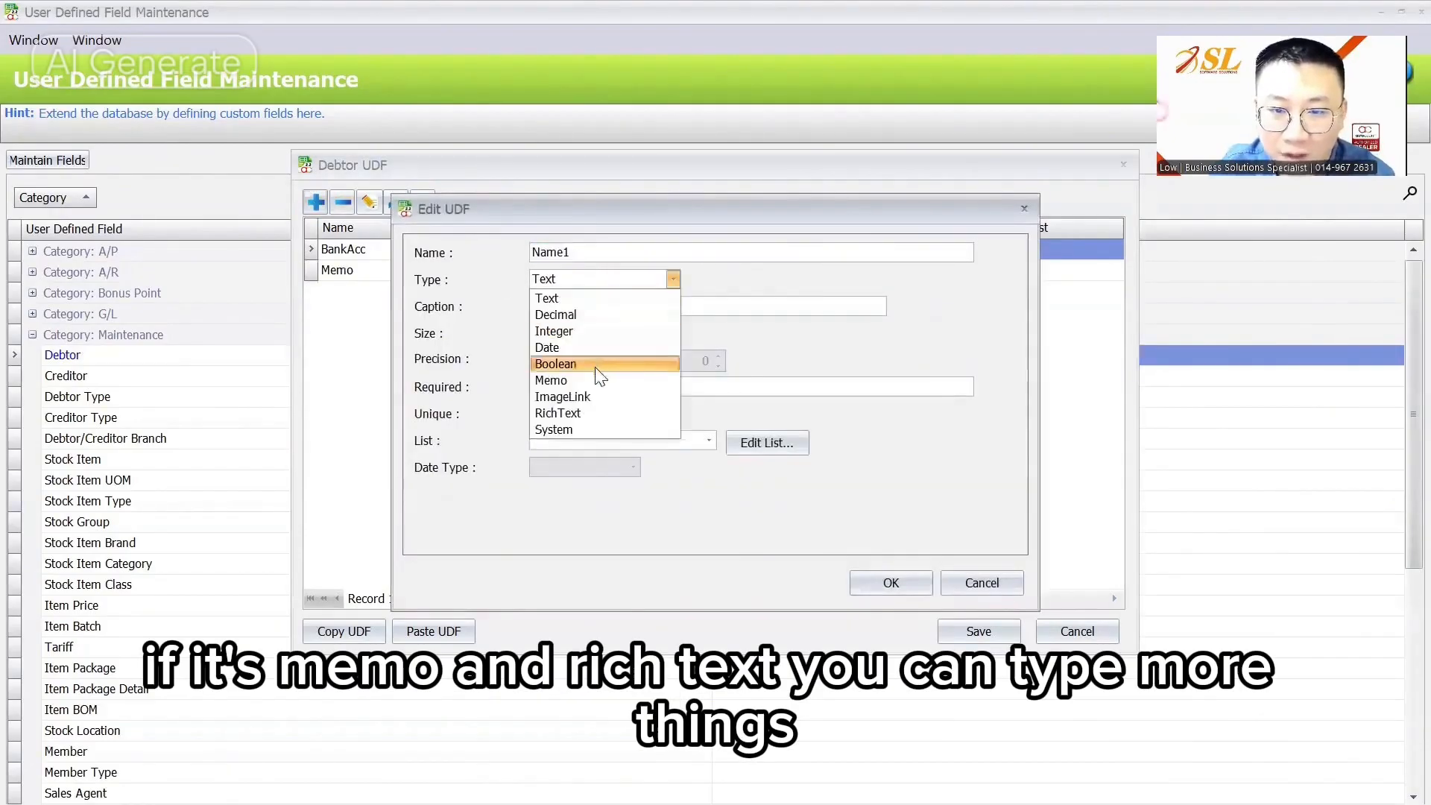
left_click(589, 412)
double_click(580, 251)
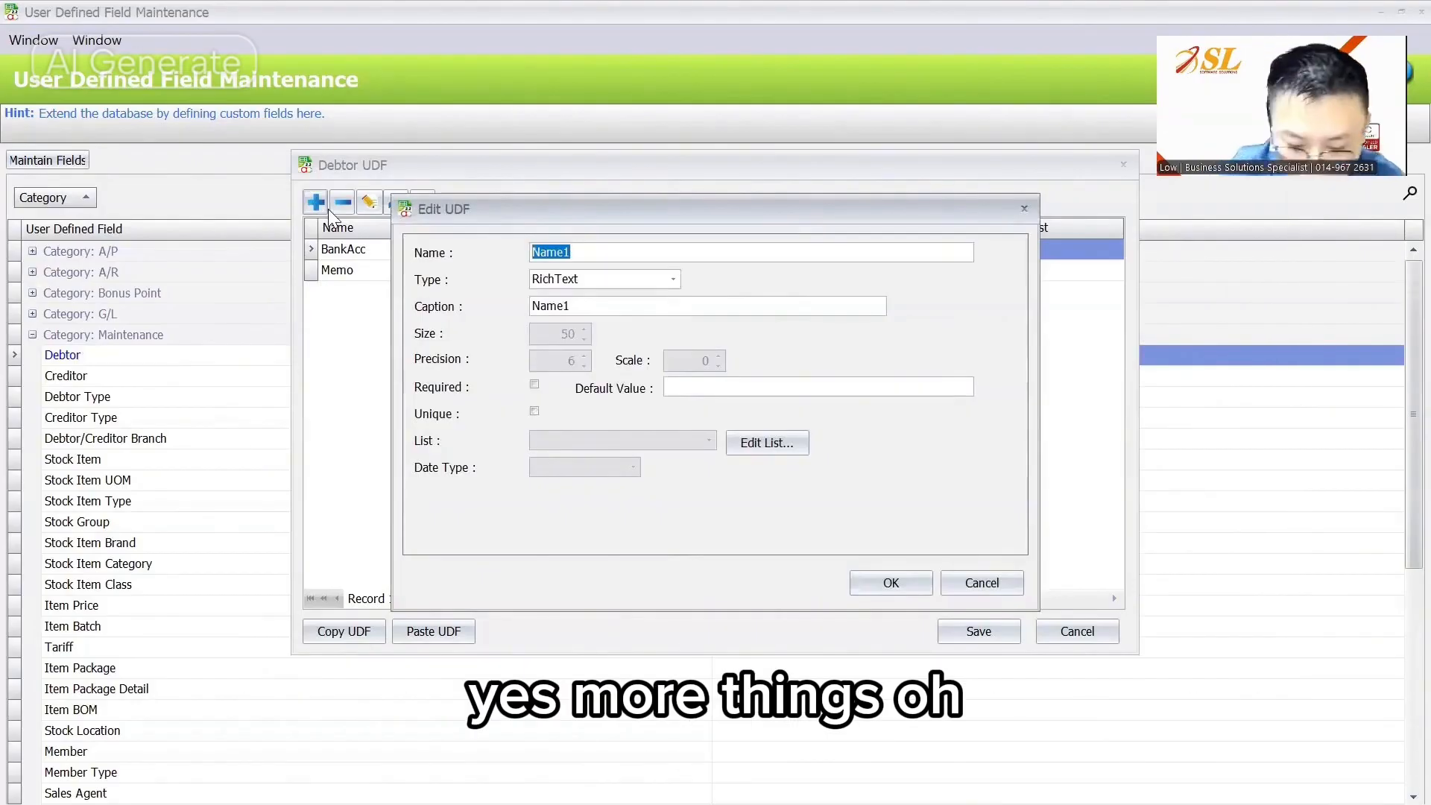
type("NOTE")
key("BackSpace")
key("BackSpace")
key("BackSpace")
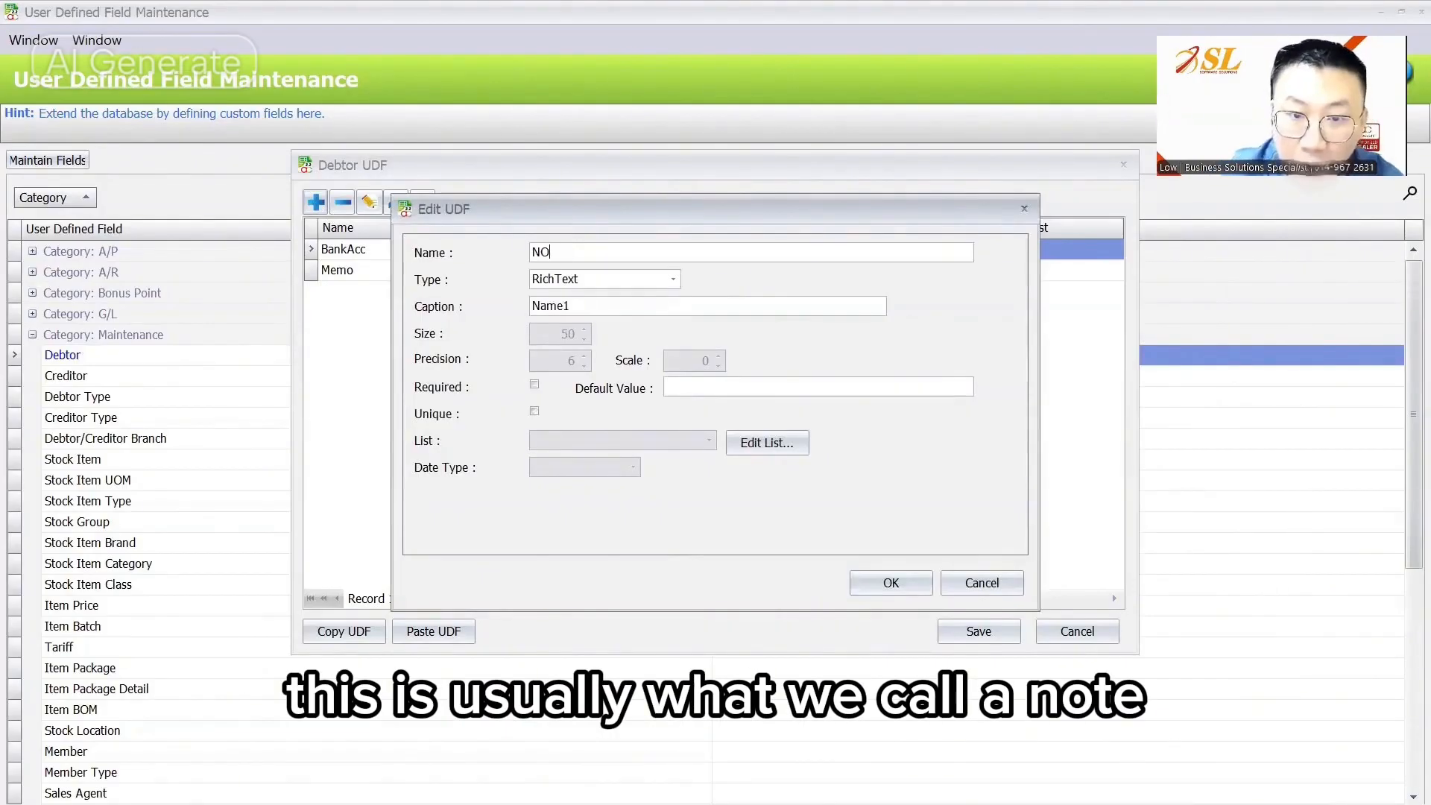
type("ote")
left_click(582, 307)
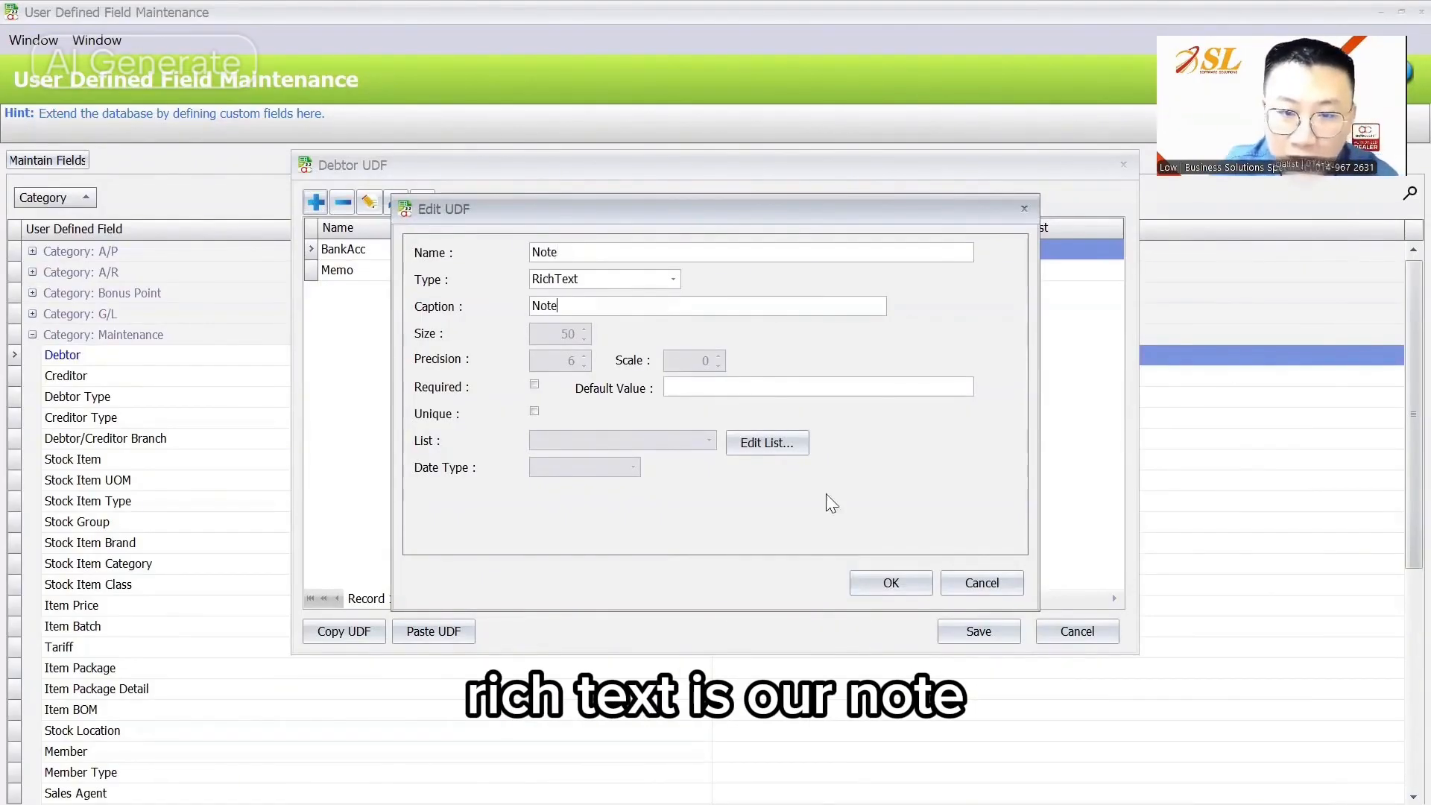
left_click(887, 583)
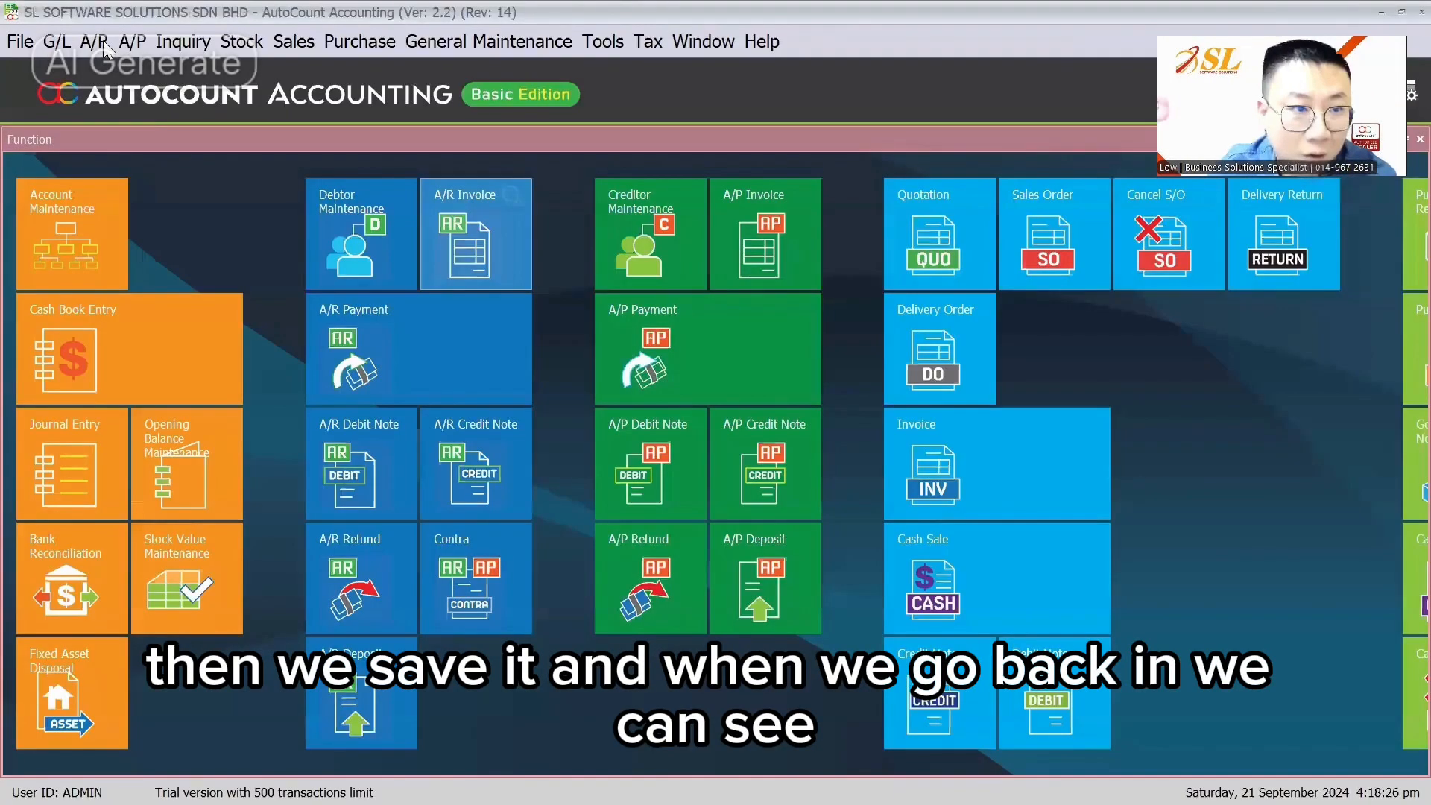
Step: Create a new debtor and type three sample lines into its Memo field
left_click(303, 167)
left_click(64, 181)
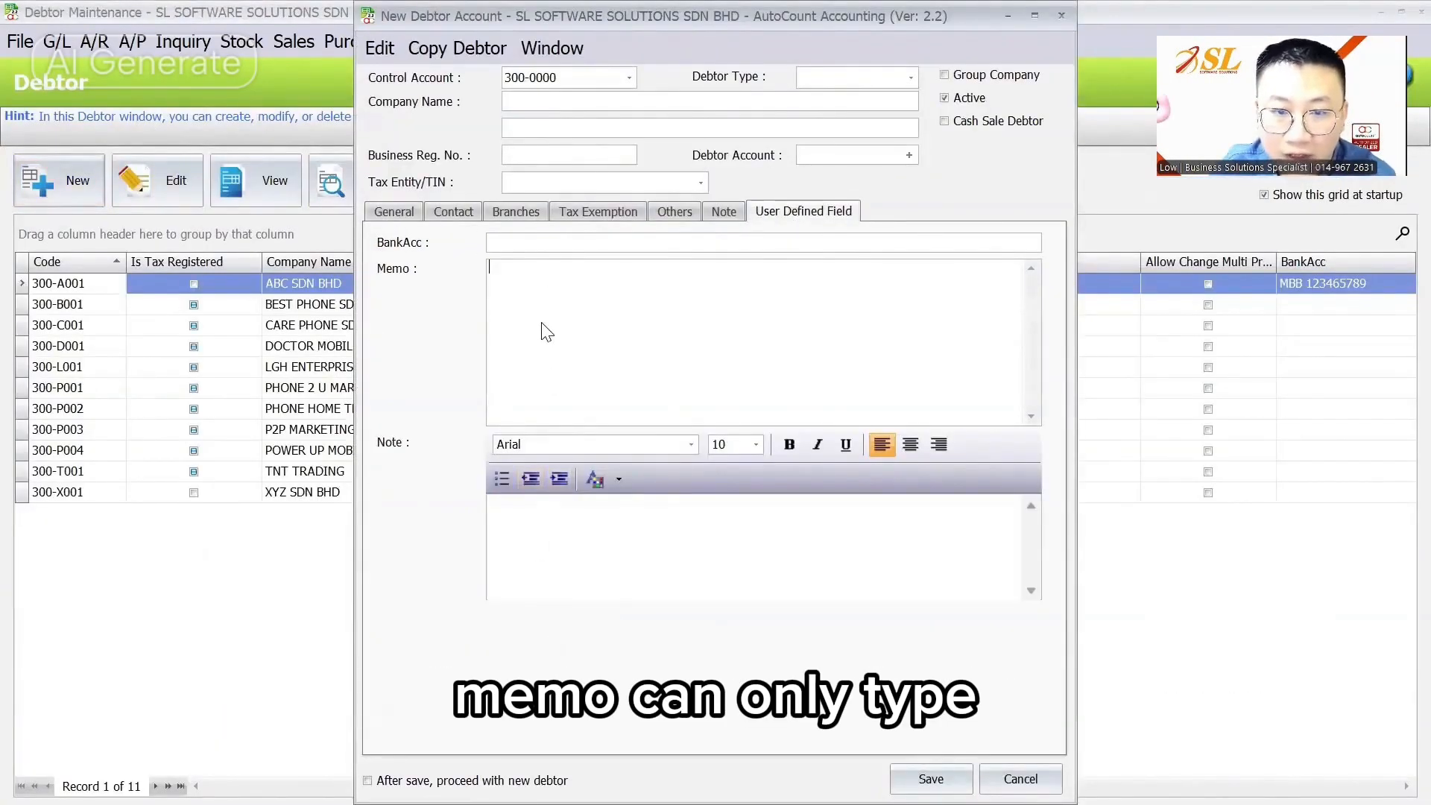
type("asdasdas'")
key("Return")
key("Return")
type("asndkajsoid \\bnhas")
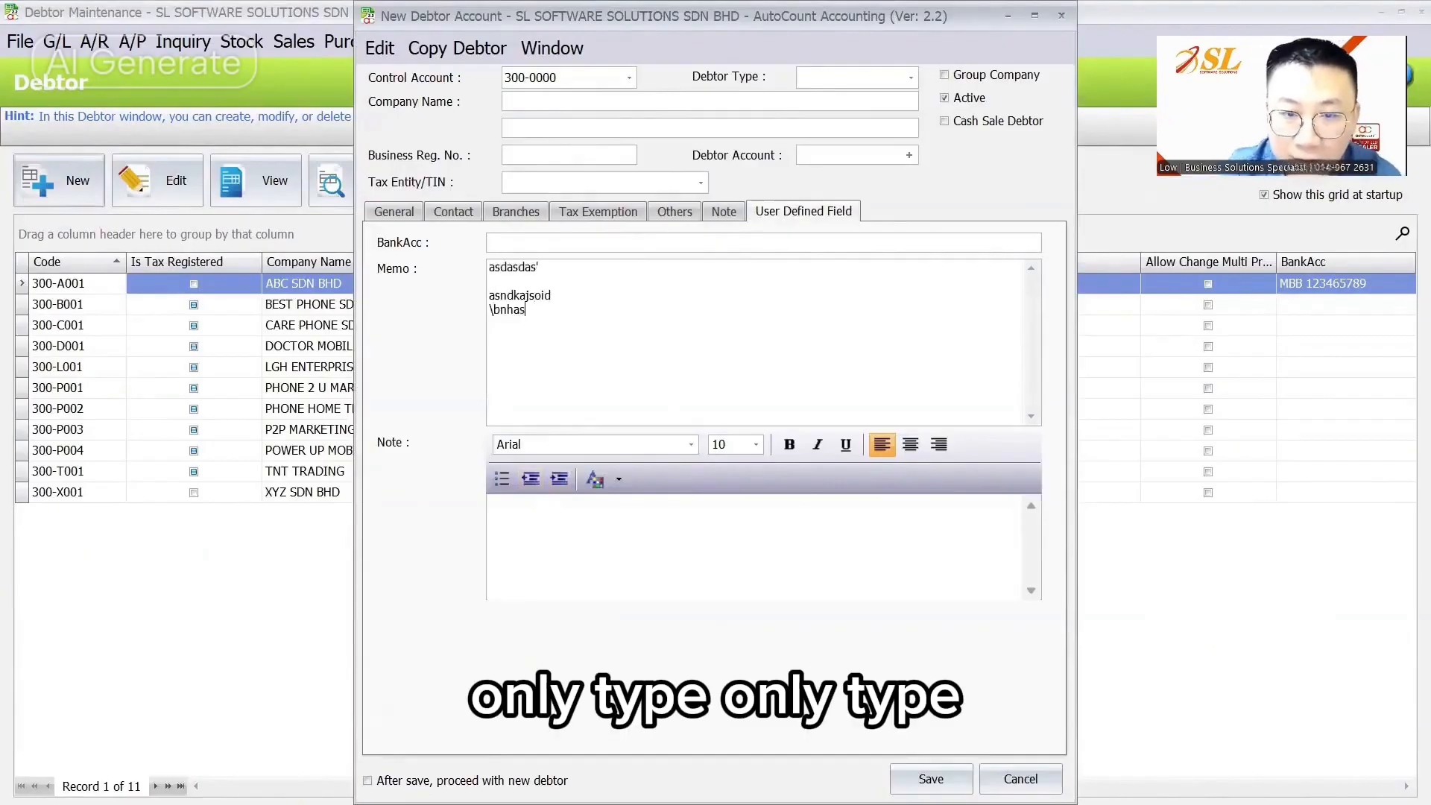
type("das")
key("Return")
type("jhoipasjd")
Step: Copy the Memo text into the Note field and set Note's first line to size 14
left_click_drag(557, 324, 390, 240)
key("ctrl+c")
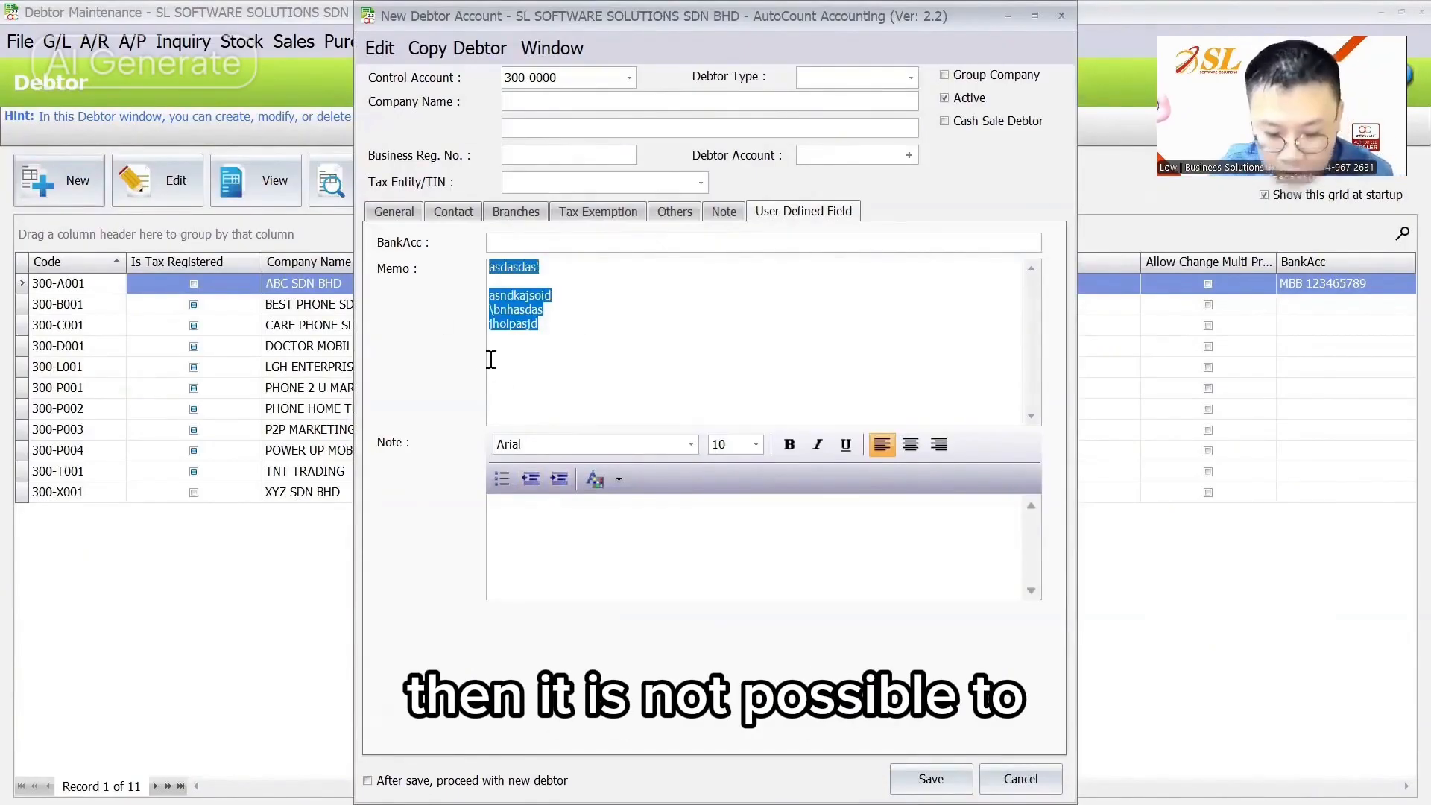
left_click(572, 585)
key("ctrl+v")
left_click_drag(629, 515, 439, 496)
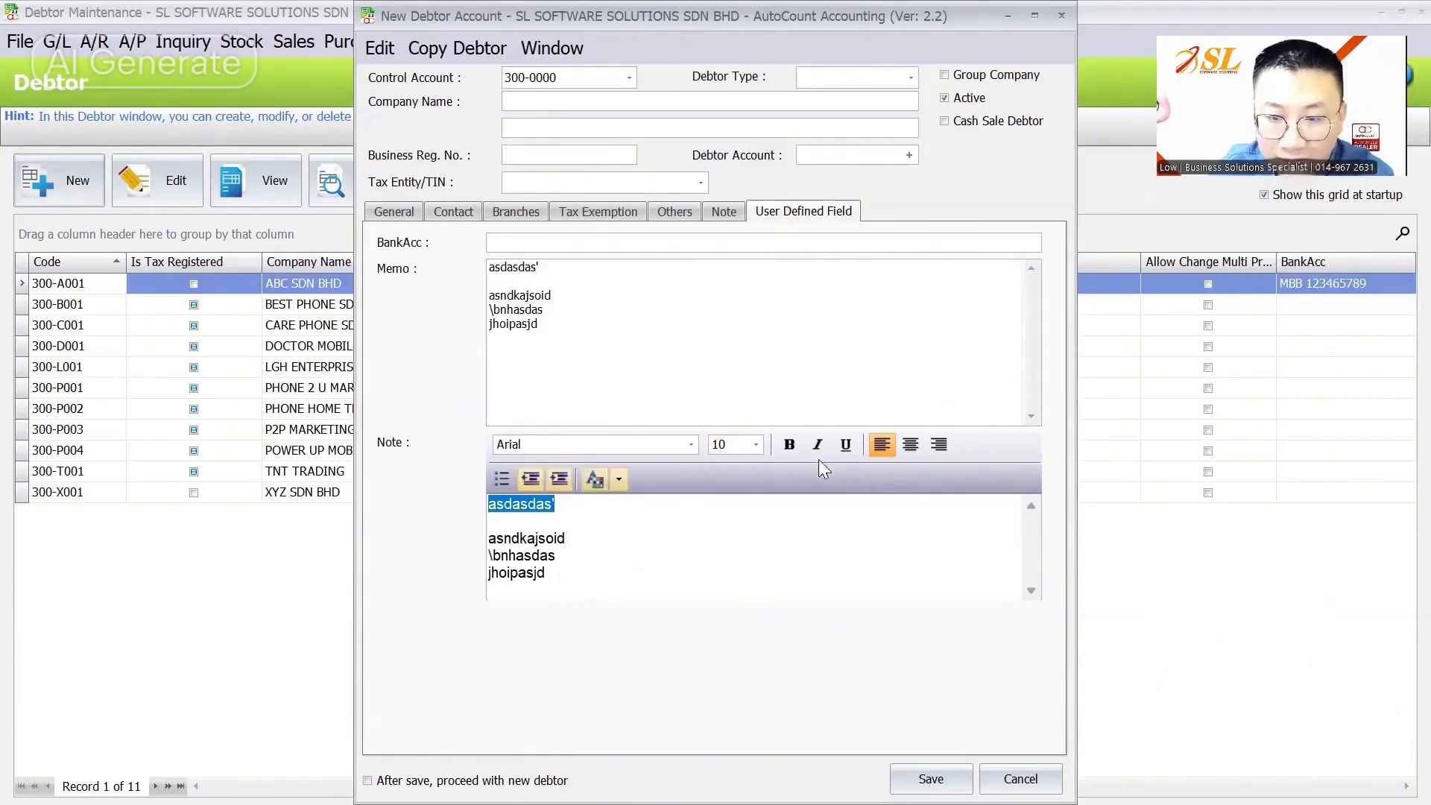
left_click(756, 444)
left_click(723, 546)
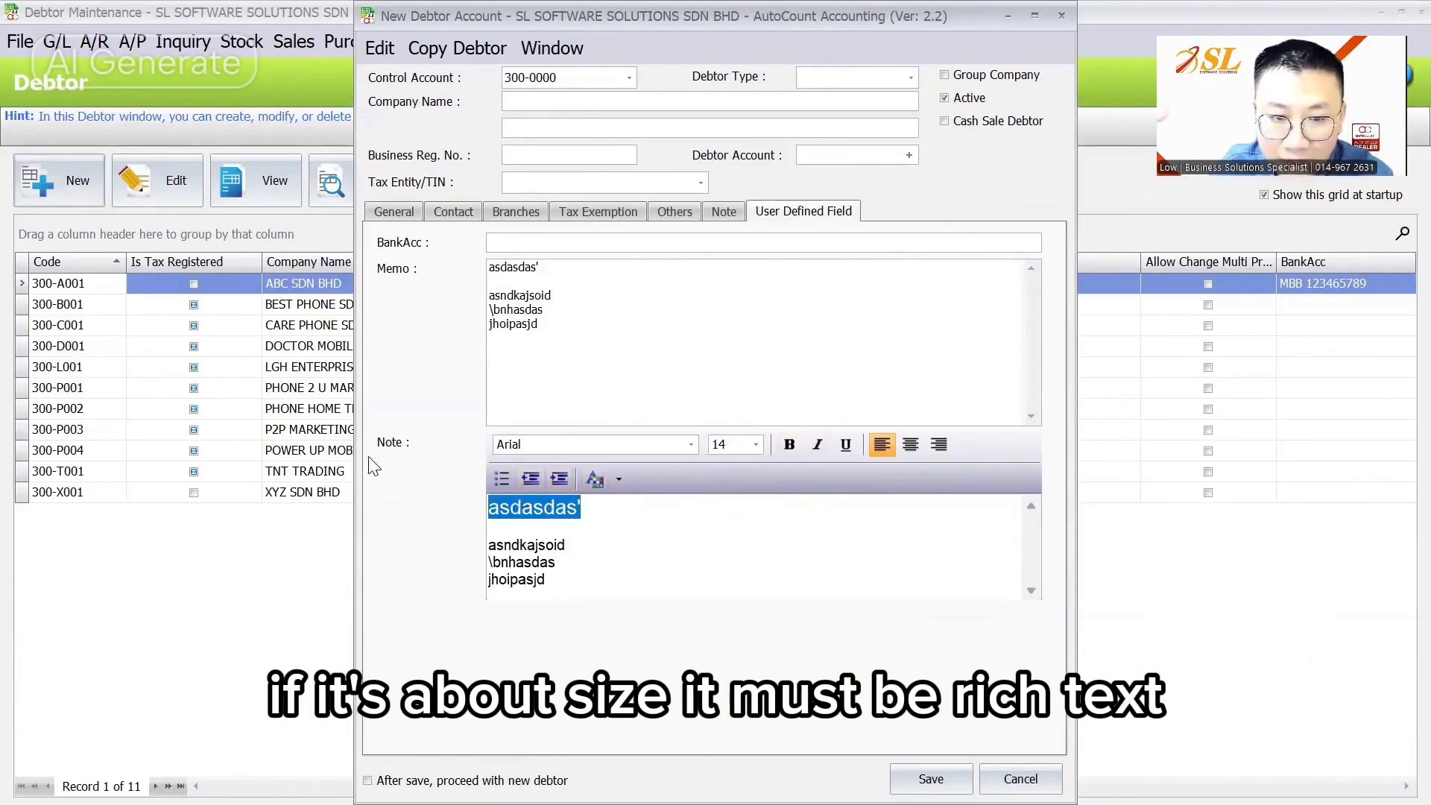
Step: Turn the Note's 'asndkajsoid' line red
left_click_drag(567, 545, 450, 537)
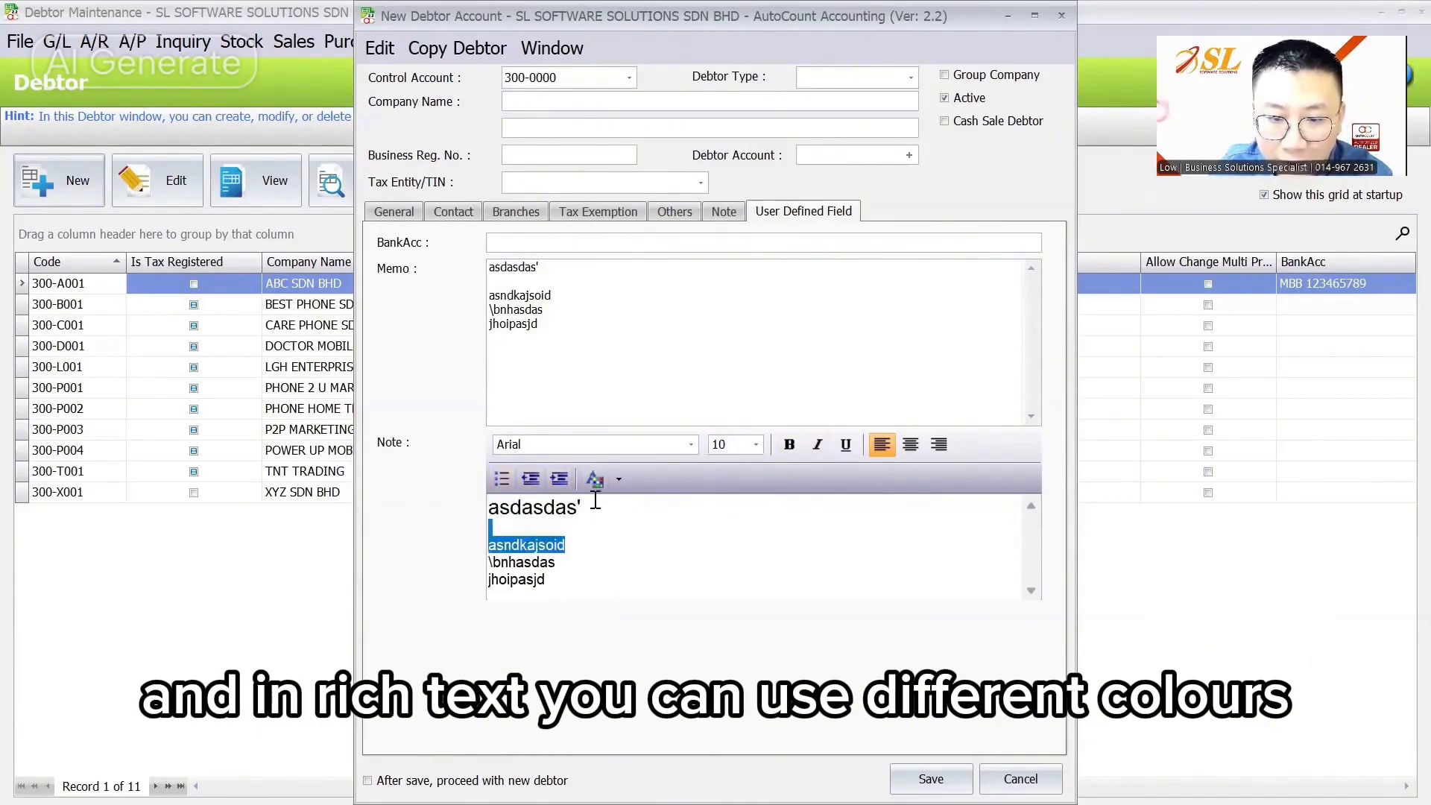
left_click(619, 480)
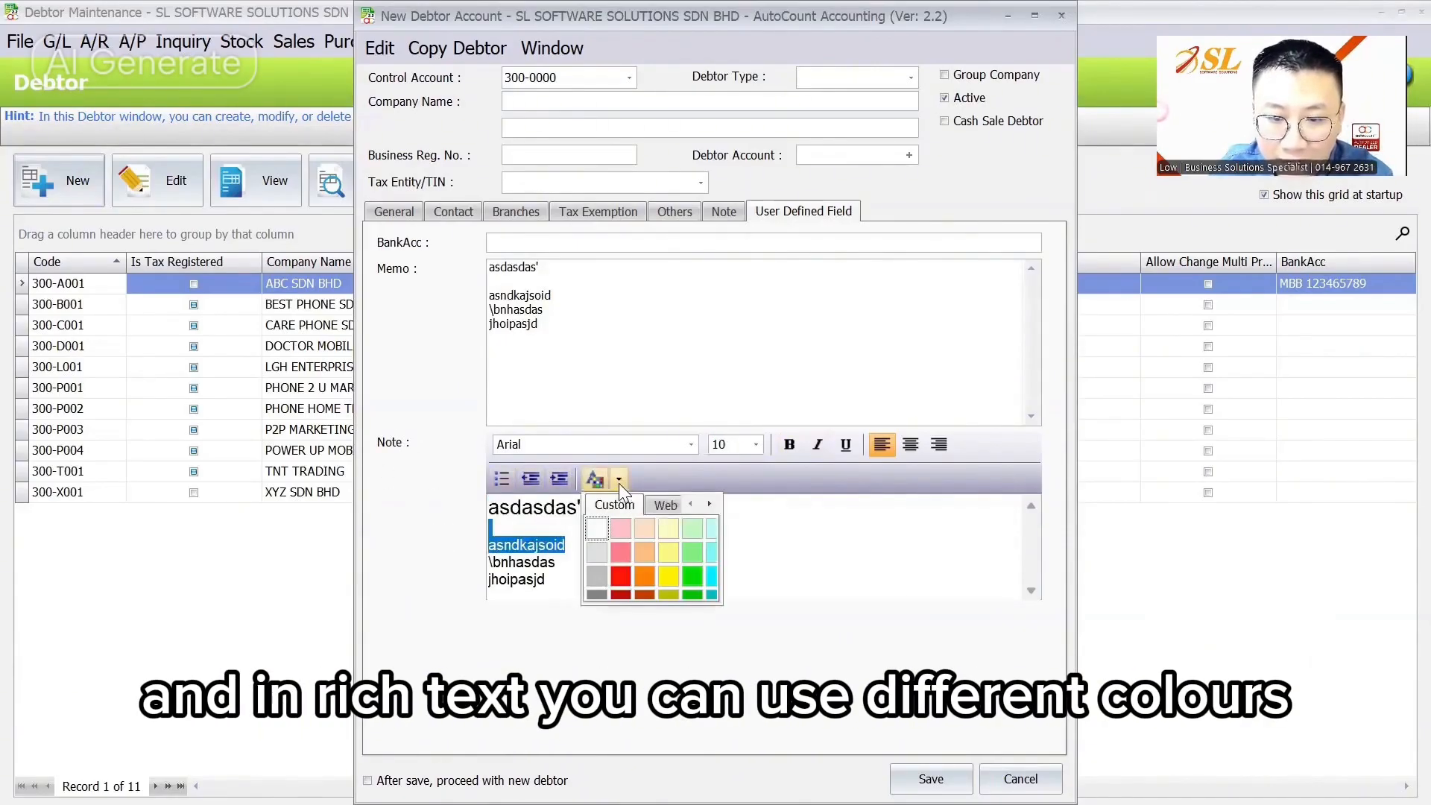
left_click(620, 571)
left_click(598, 542)
left_click(602, 360)
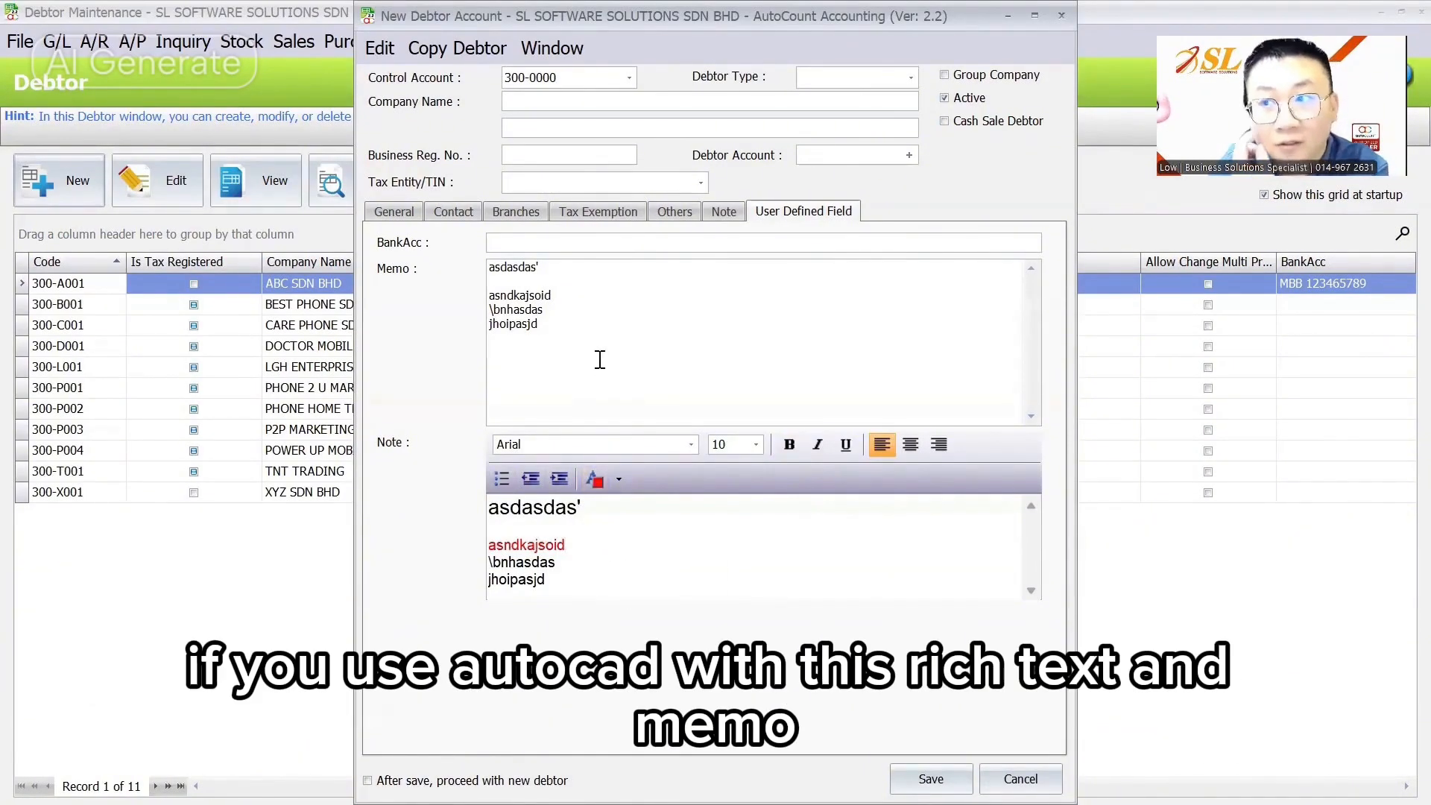
left_click(604, 579)
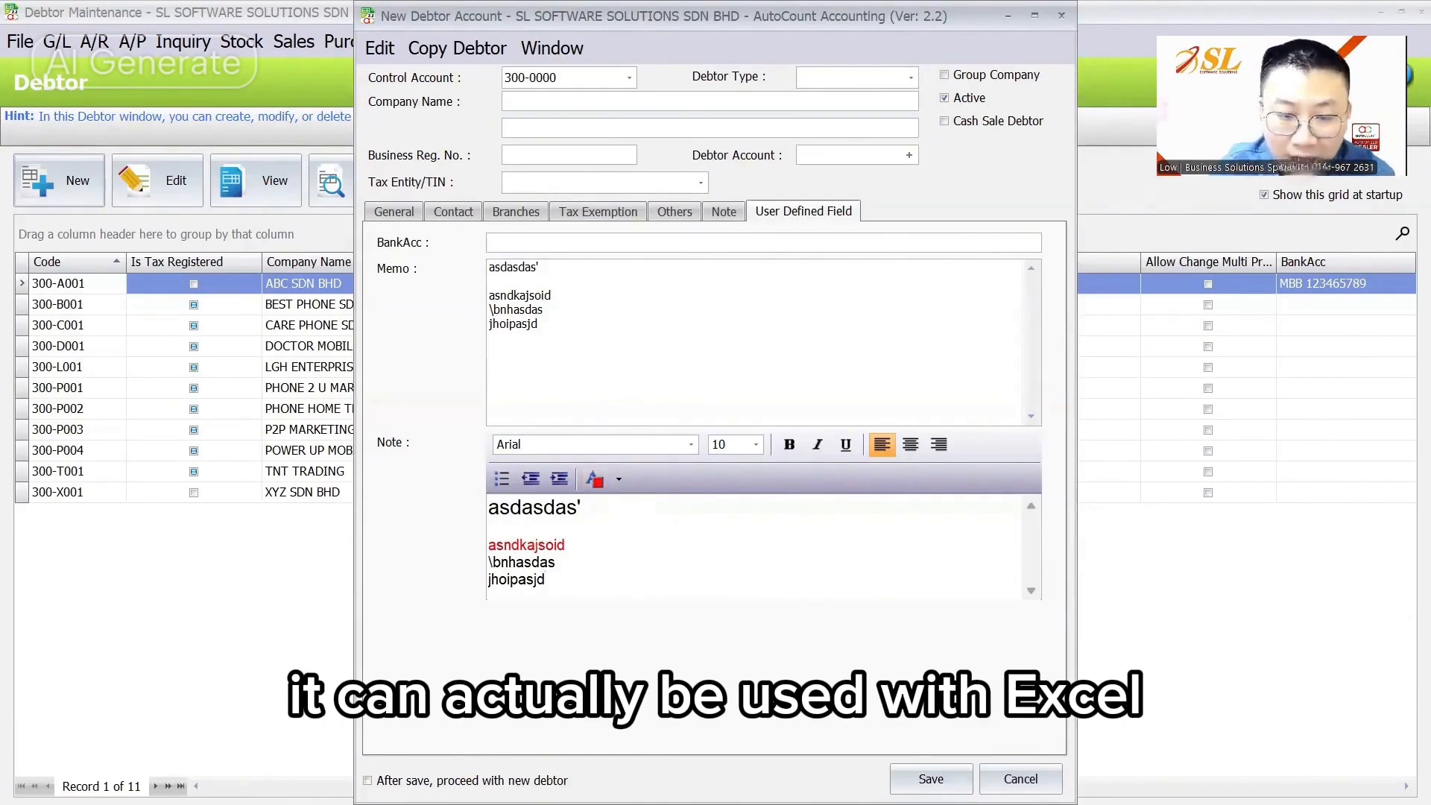
key("super+s")
Step: Launch Excel with a blank workbook and enter QTY and UNIT PRICE headers from B2
type("excel")
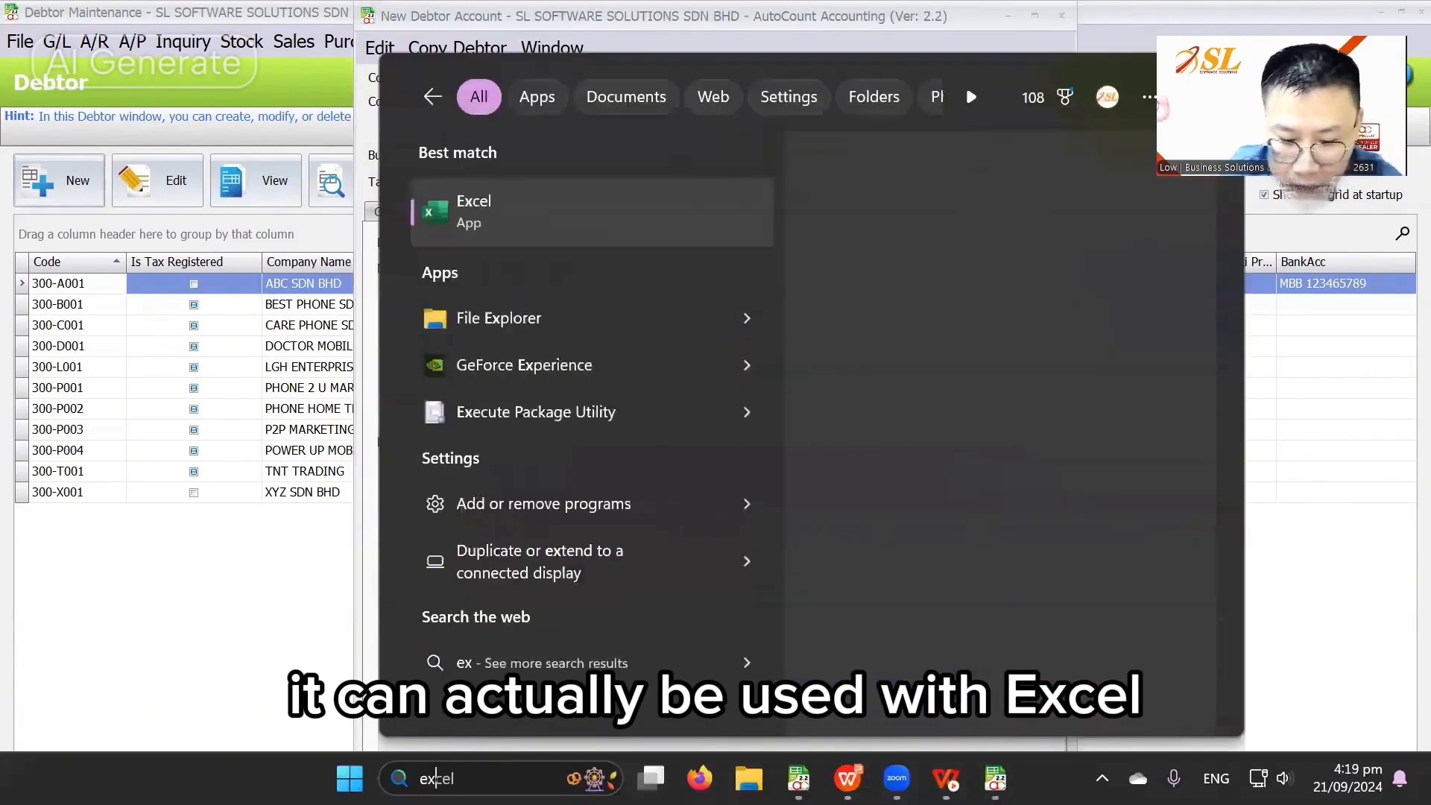
key("Return")
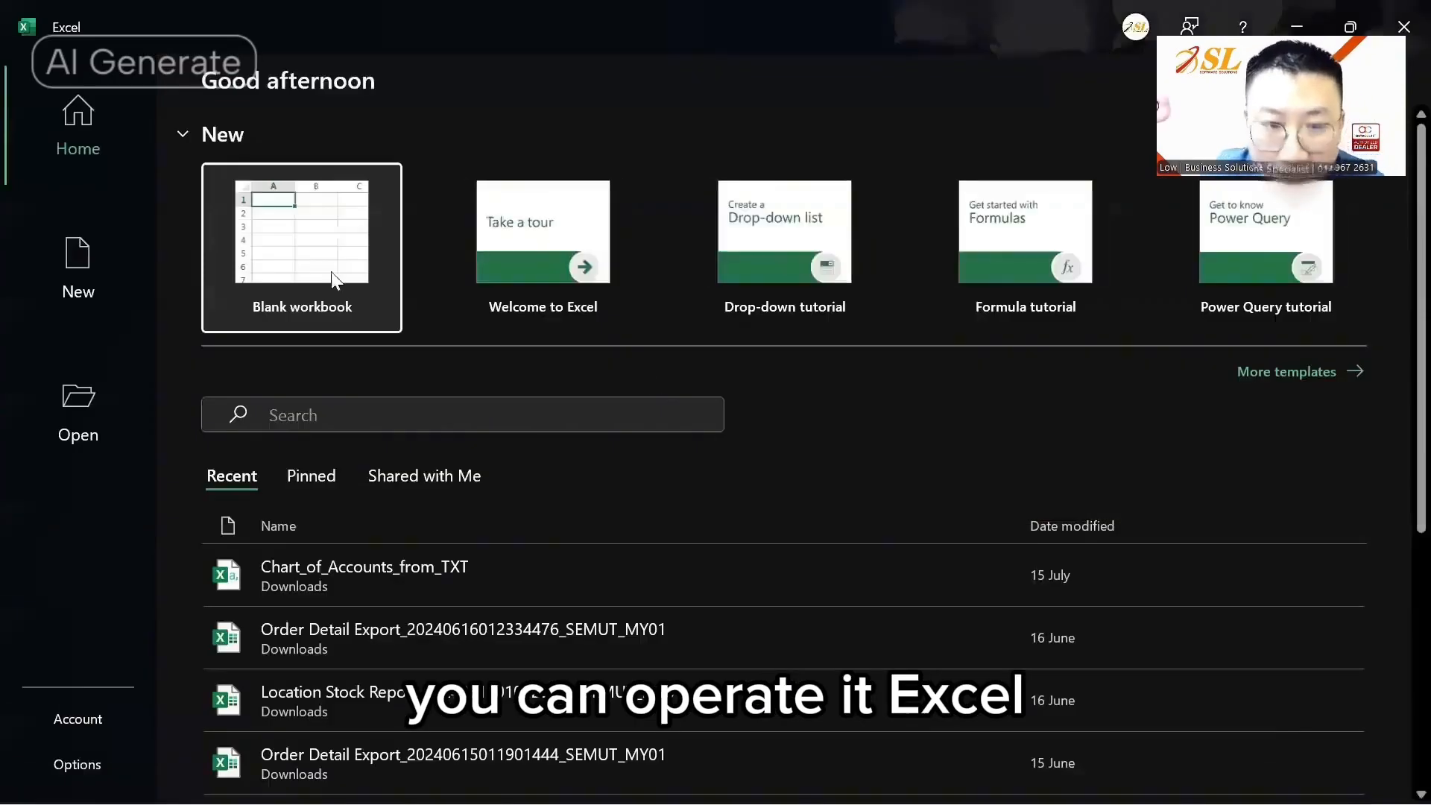
left_click(328, 276)
left_click(160, 306)
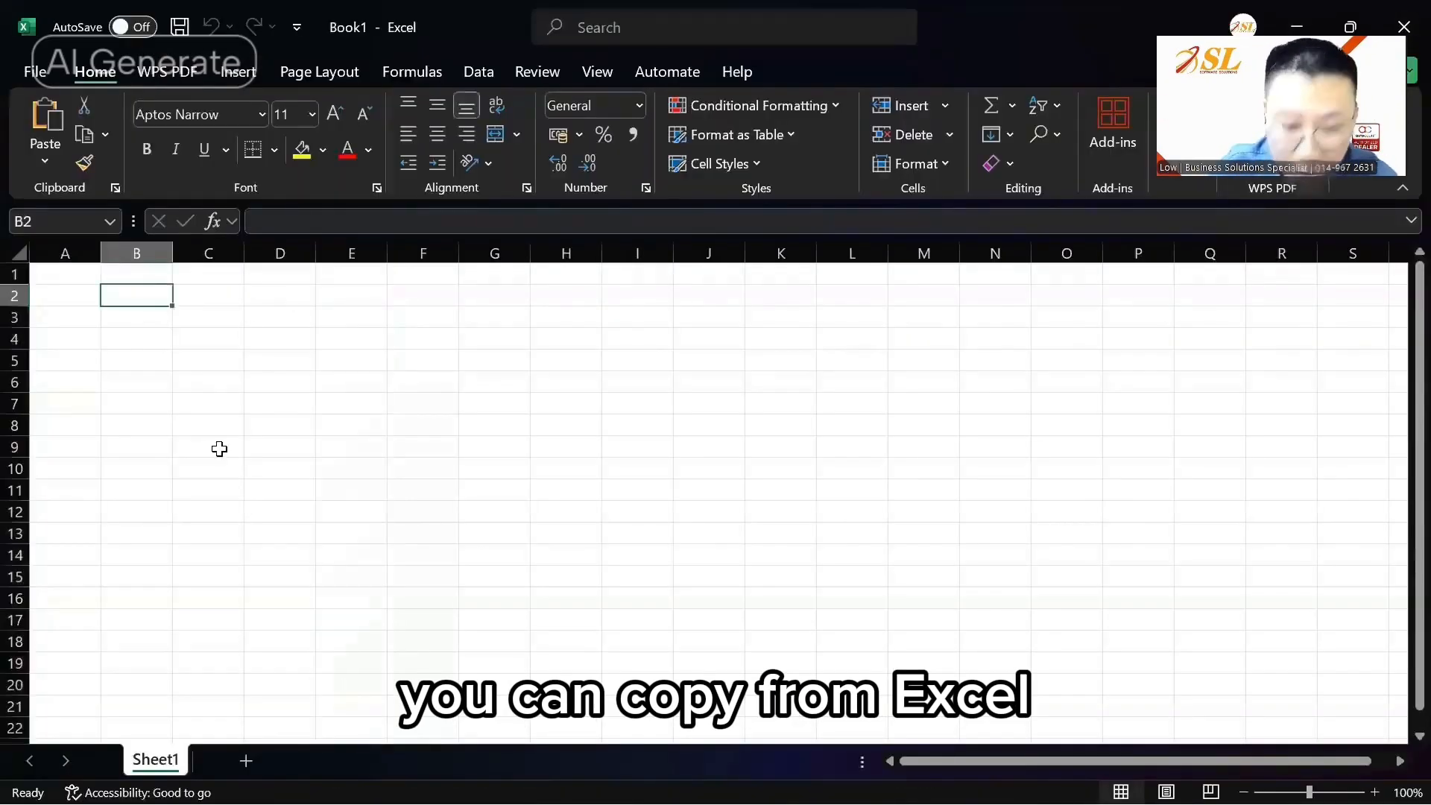
type("QTY")
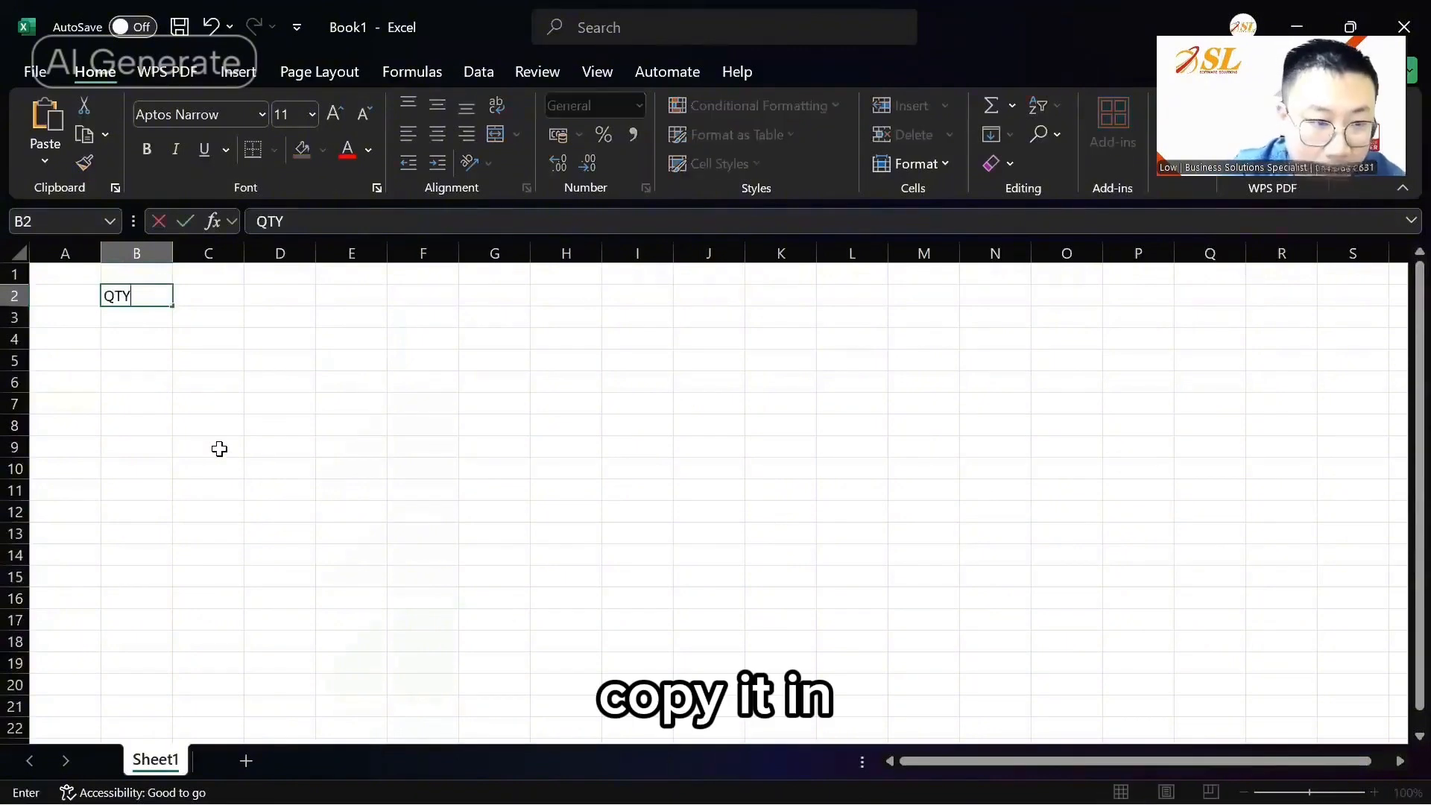
key("Tab")
type("UNIT PRICE")
key("Return")
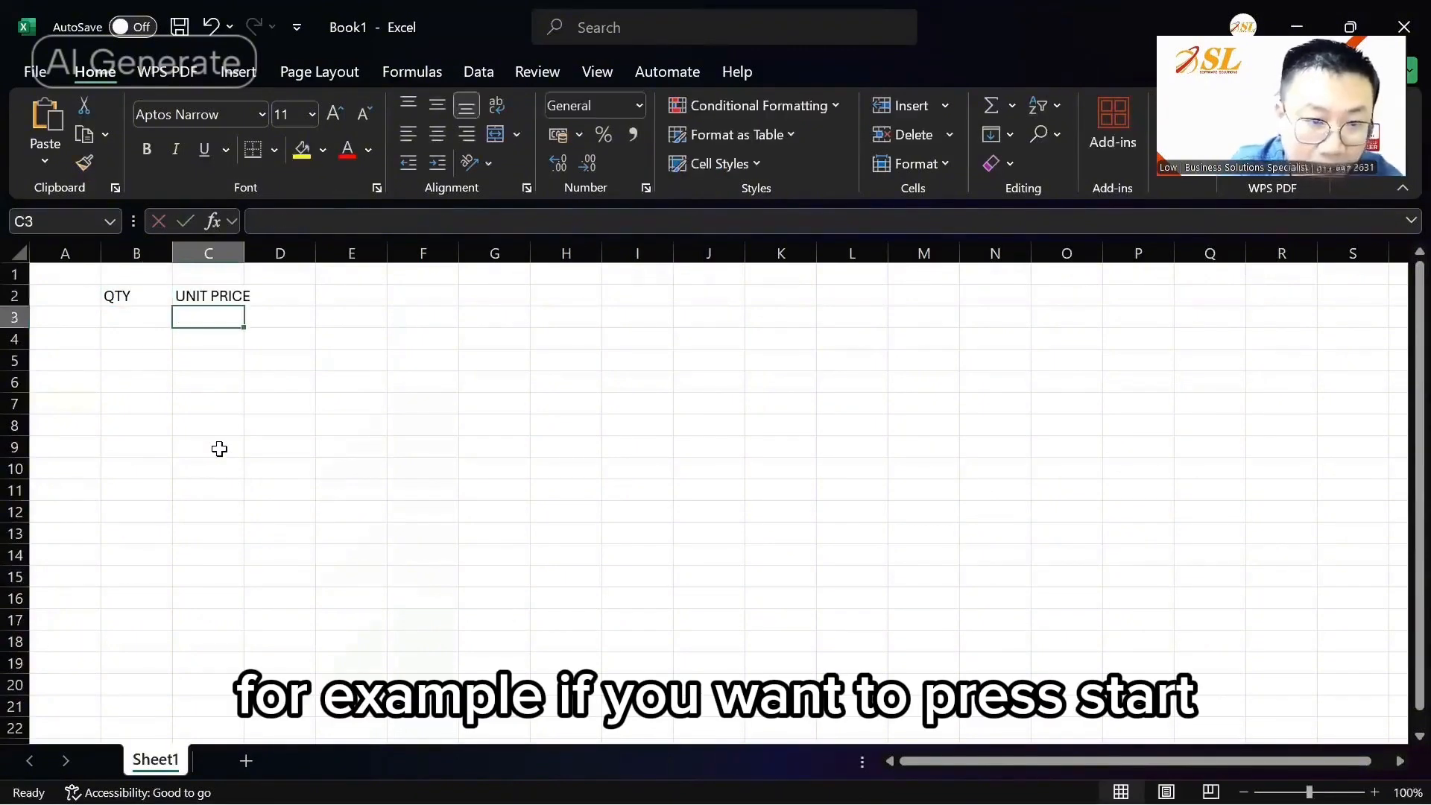
Step: Fill in the subtotal formula (75 and 50), centre and copy table B2:D4, then return to AutoCount
key("Right")
key("Up")
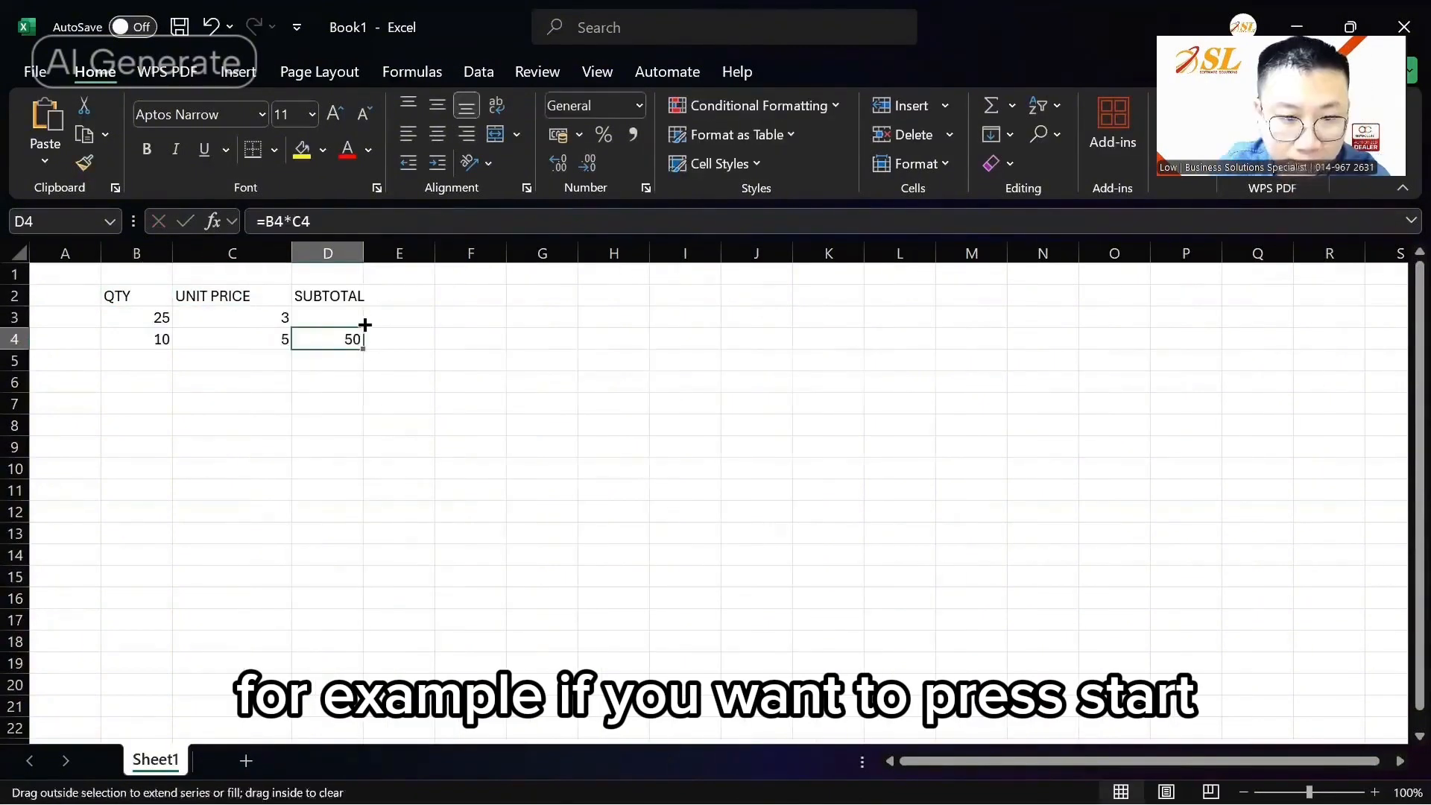
left_click_drag(365, 325, 363, 320)
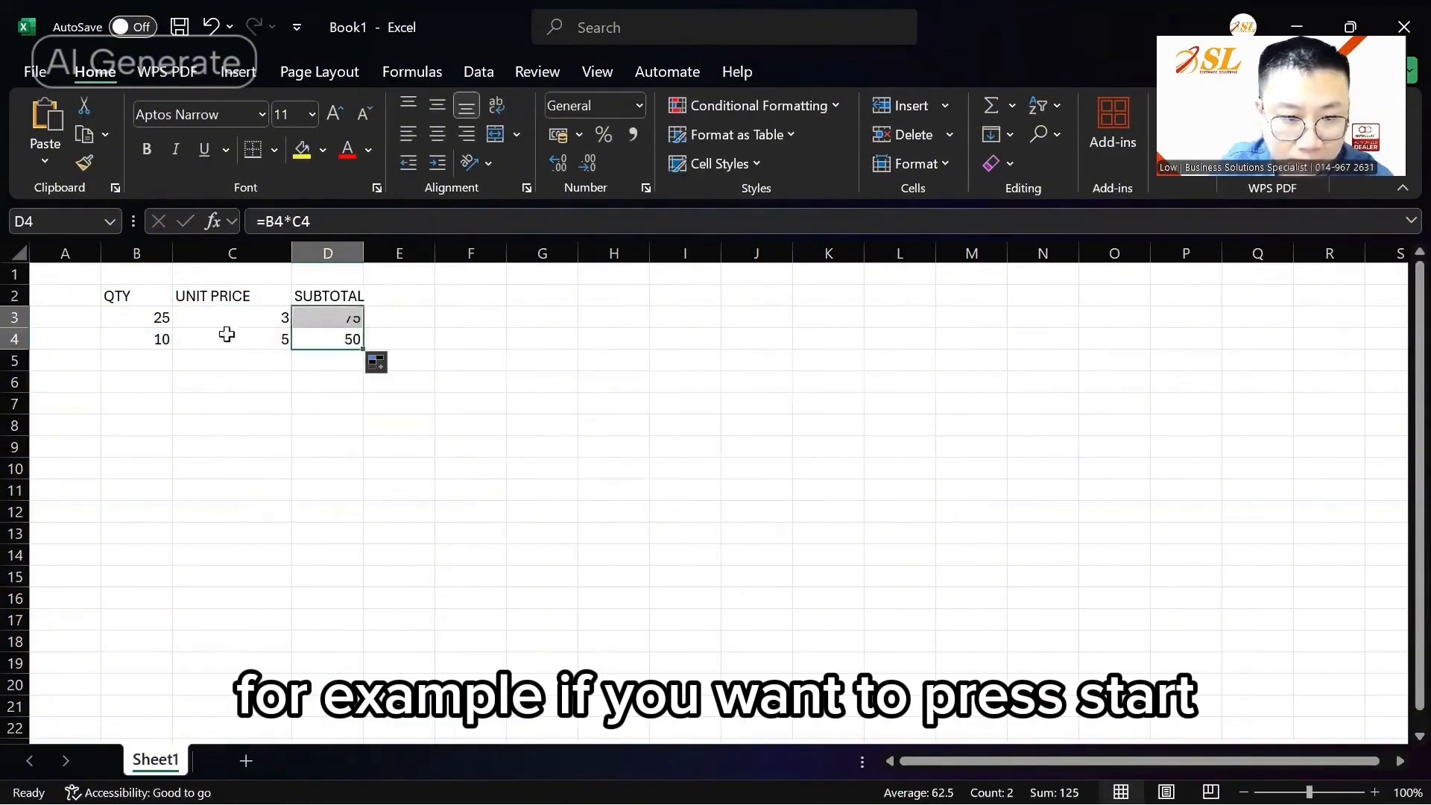
left_click_drag(136, 296, 328, 339)
left_click(437, 134)
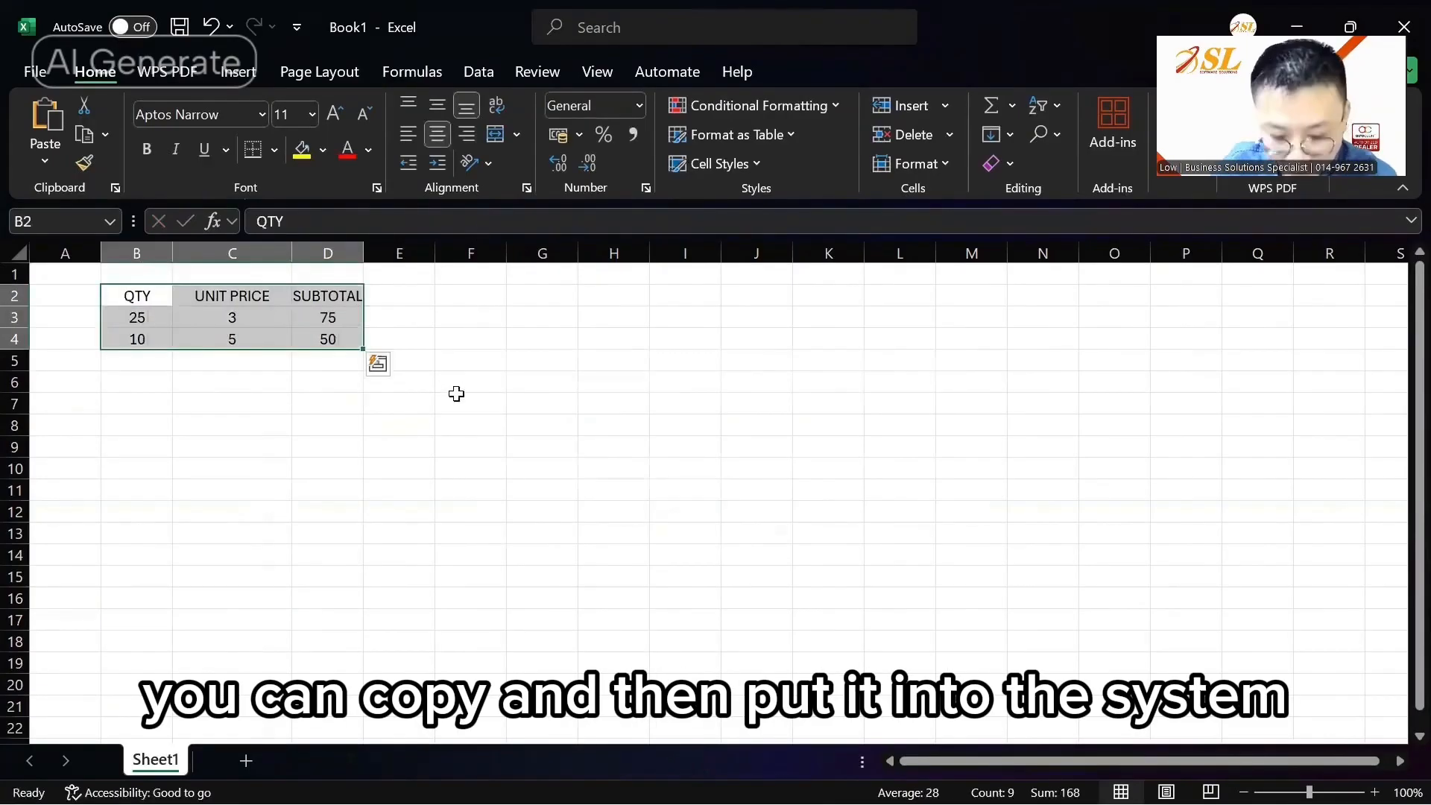
key("ctrl+c")
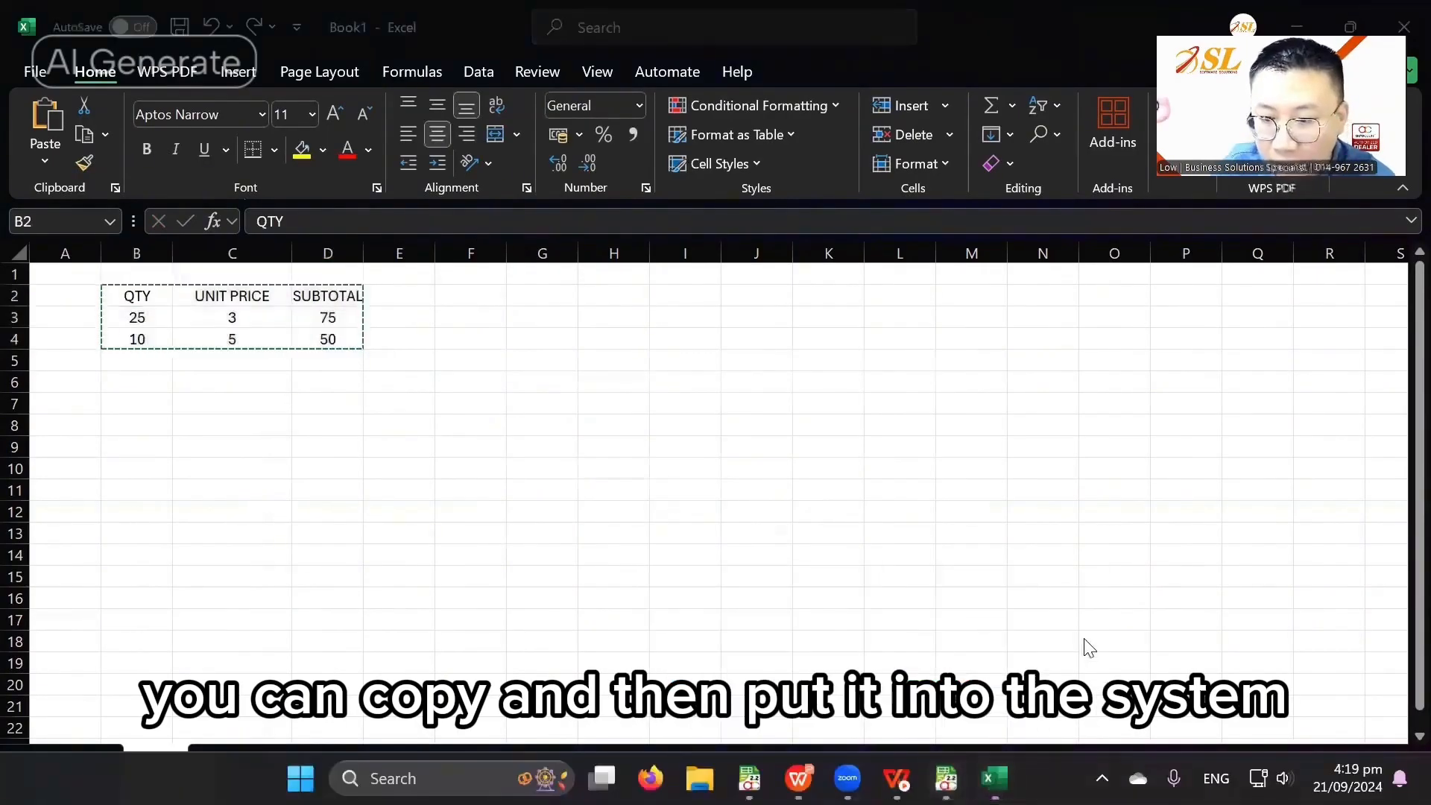
mouse_move(750, 778)
left_click(1163, 653)
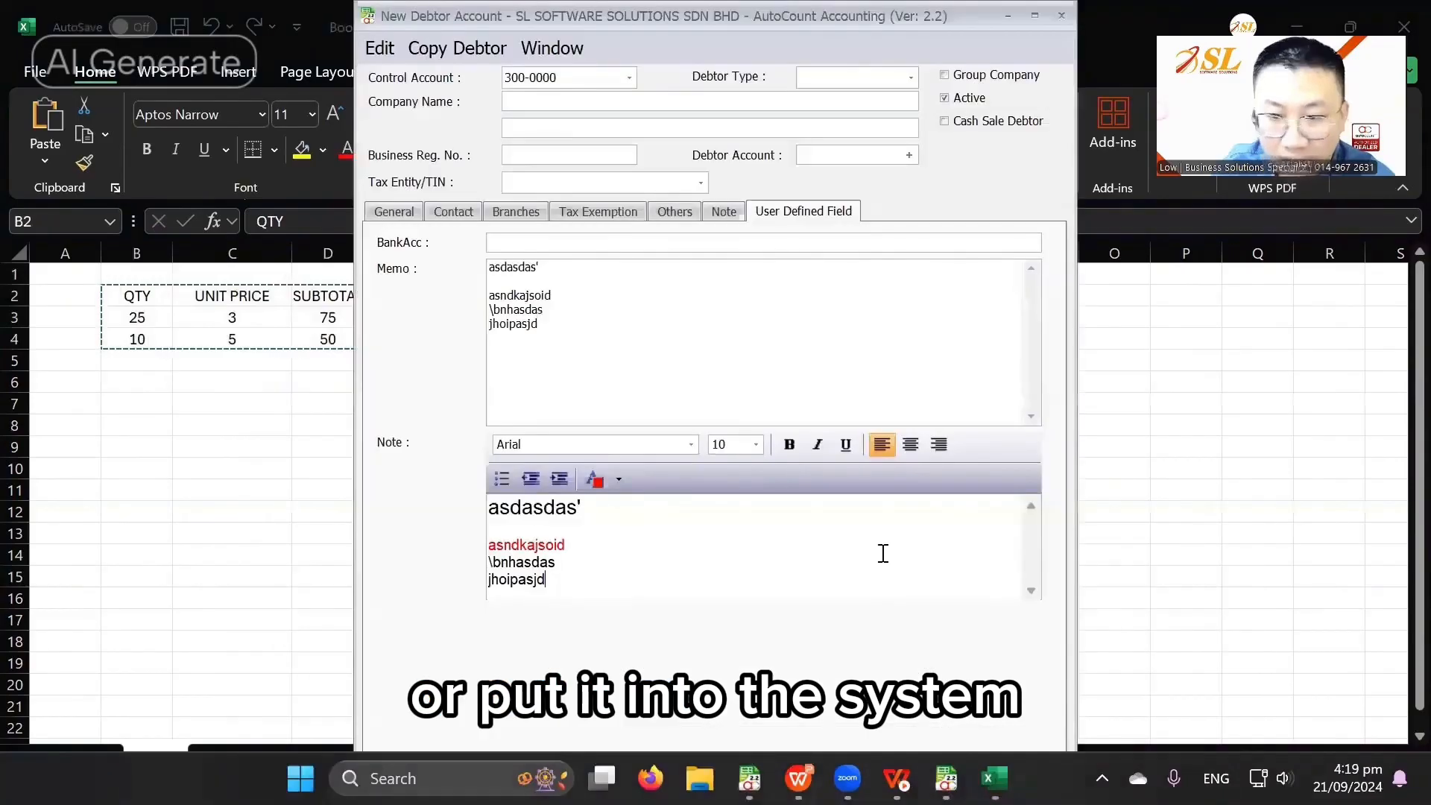
Step: Paste the Excel table (25×3=75, 10×5=50) on a new line in the debtor's Note and save
double_click(762, 16)
key("Return")
key("Return")
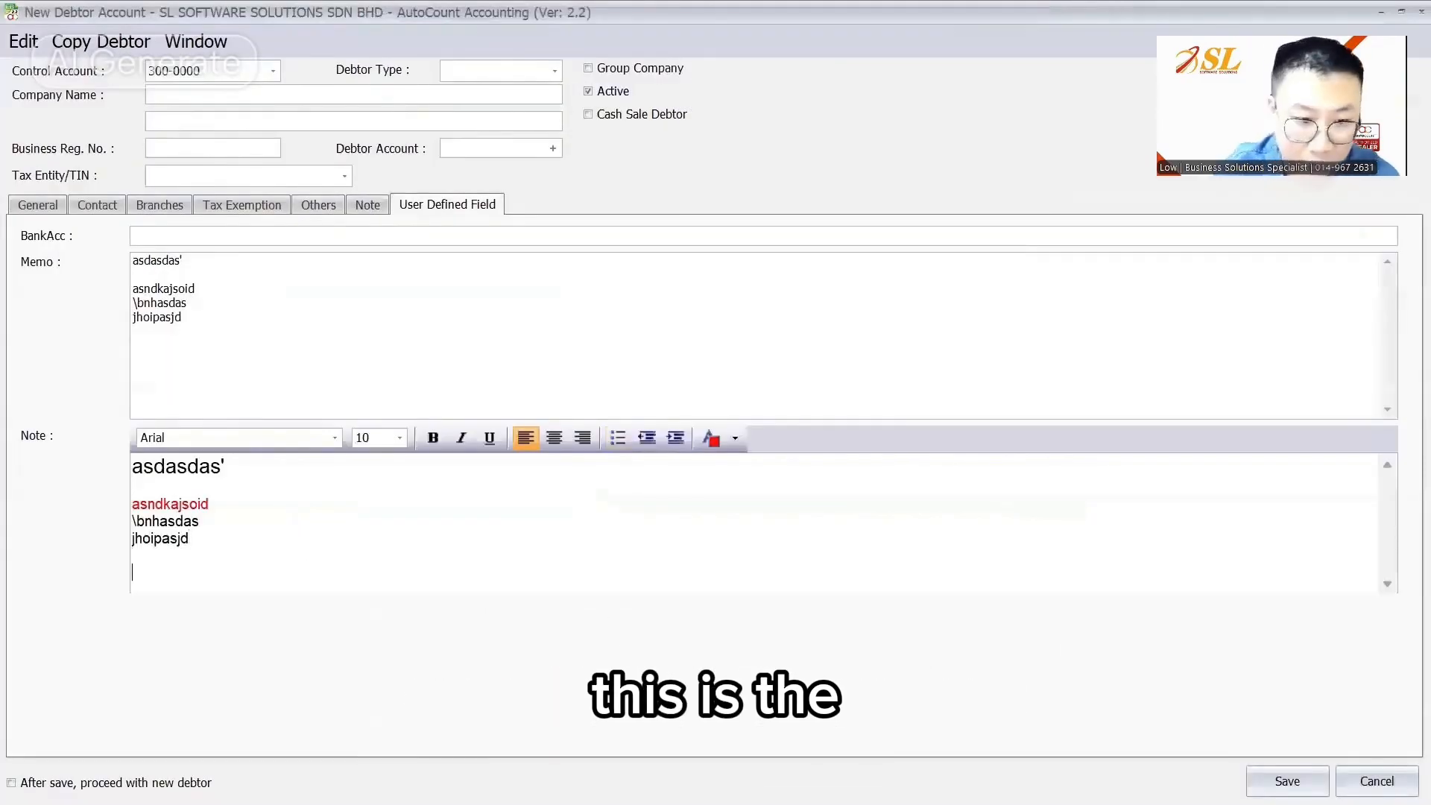
key("ctrl+v")
left_click_drag(214, 491, 463, 566)
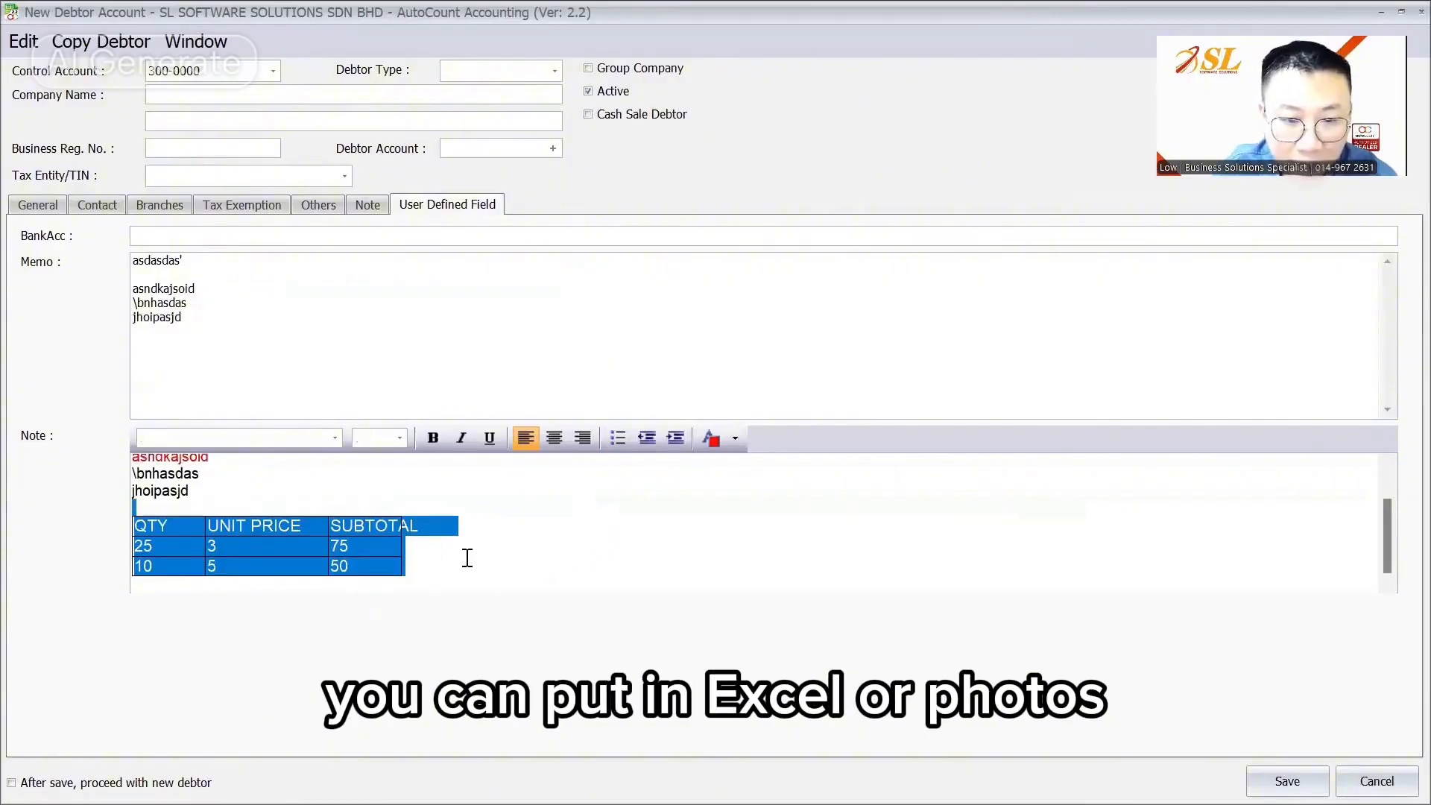
left_click(446, 552)
left_click_drag(236, 509, 365, 566)
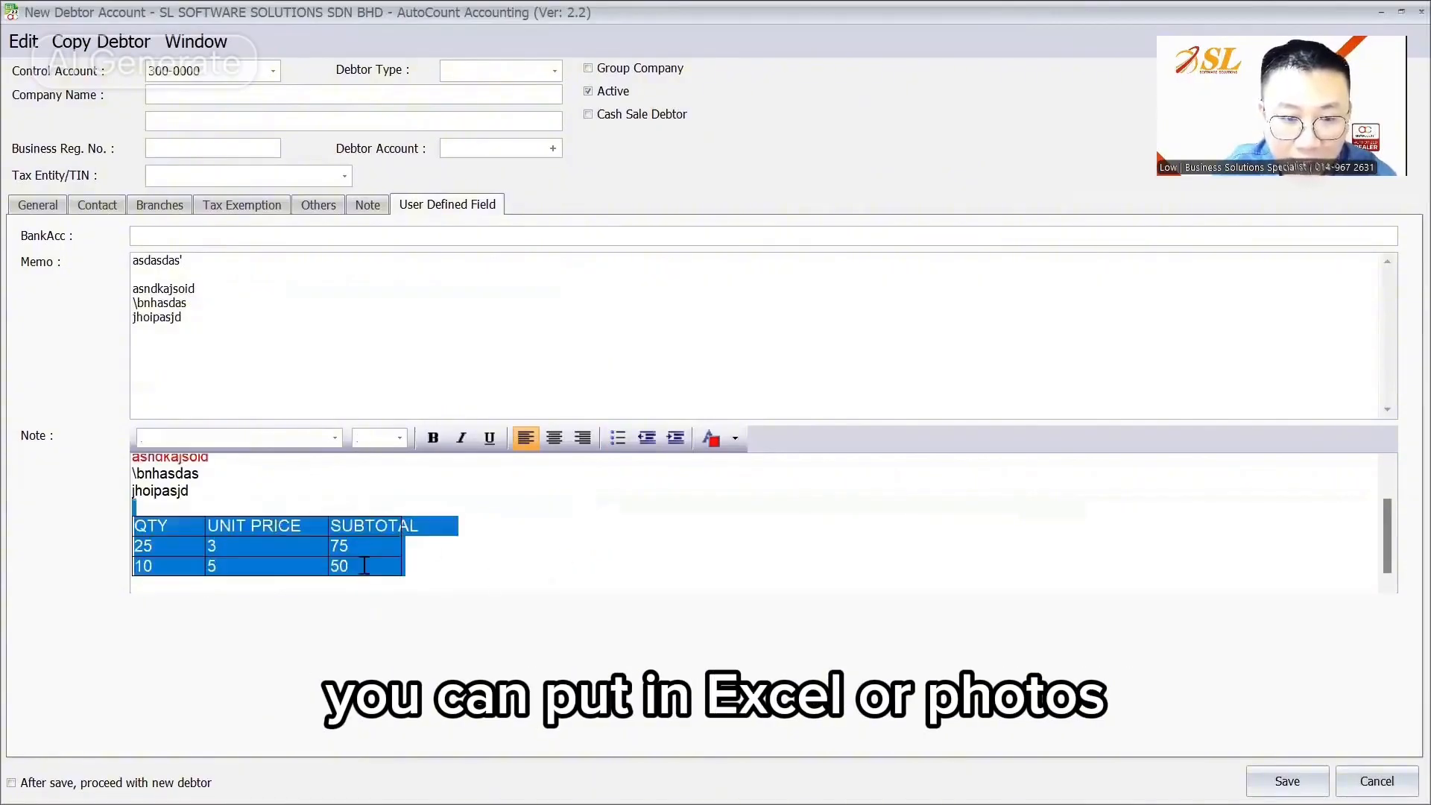
left_click(514, 539)
left_click(448, 578)
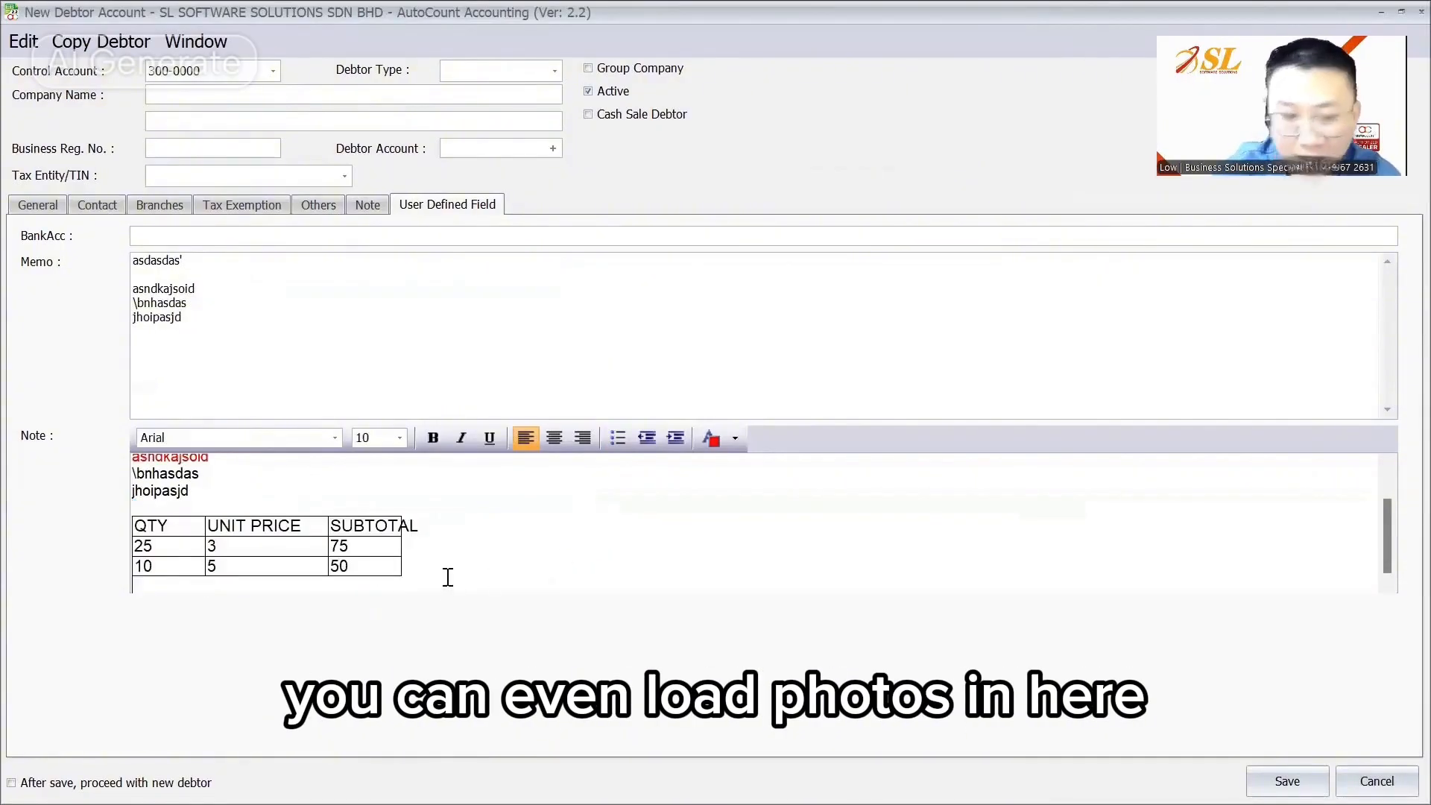
scroll(448, 578, "down", 1)
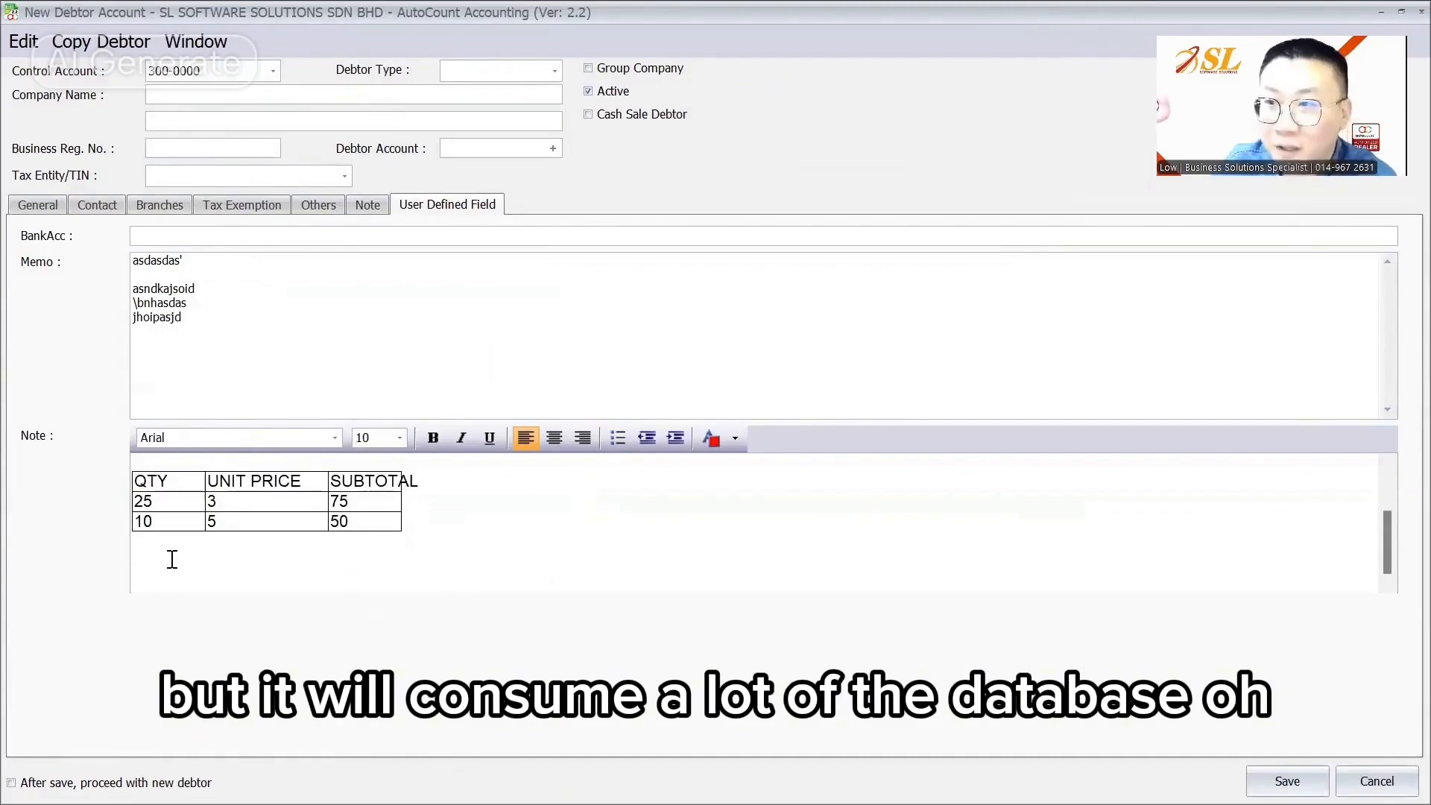
scroll(345, 522, "up", 1)
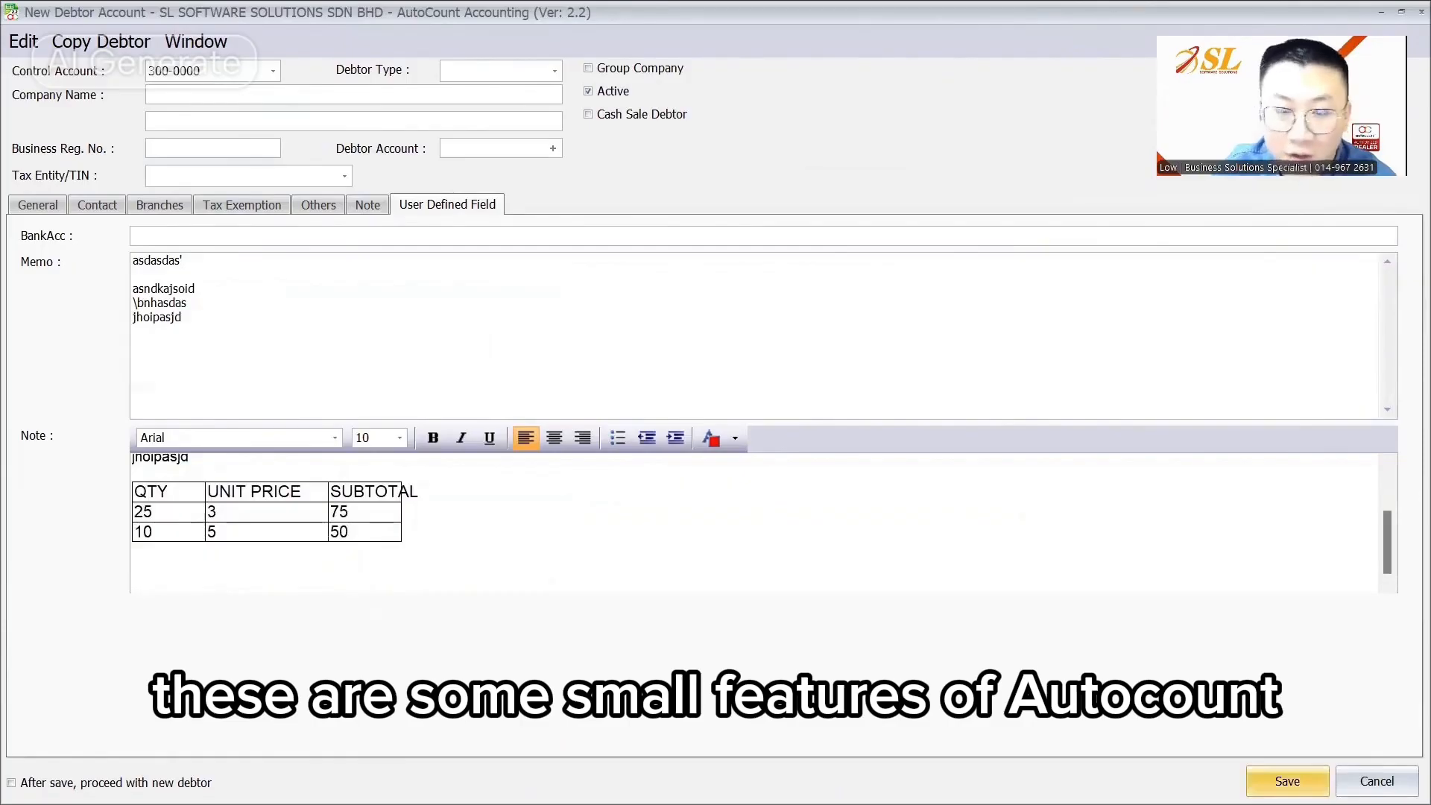
left_click(1288, 781)
Step: Dismiss the missing company name warning and open the Sales > Invoice user-defined field list
left_click(693, 425)
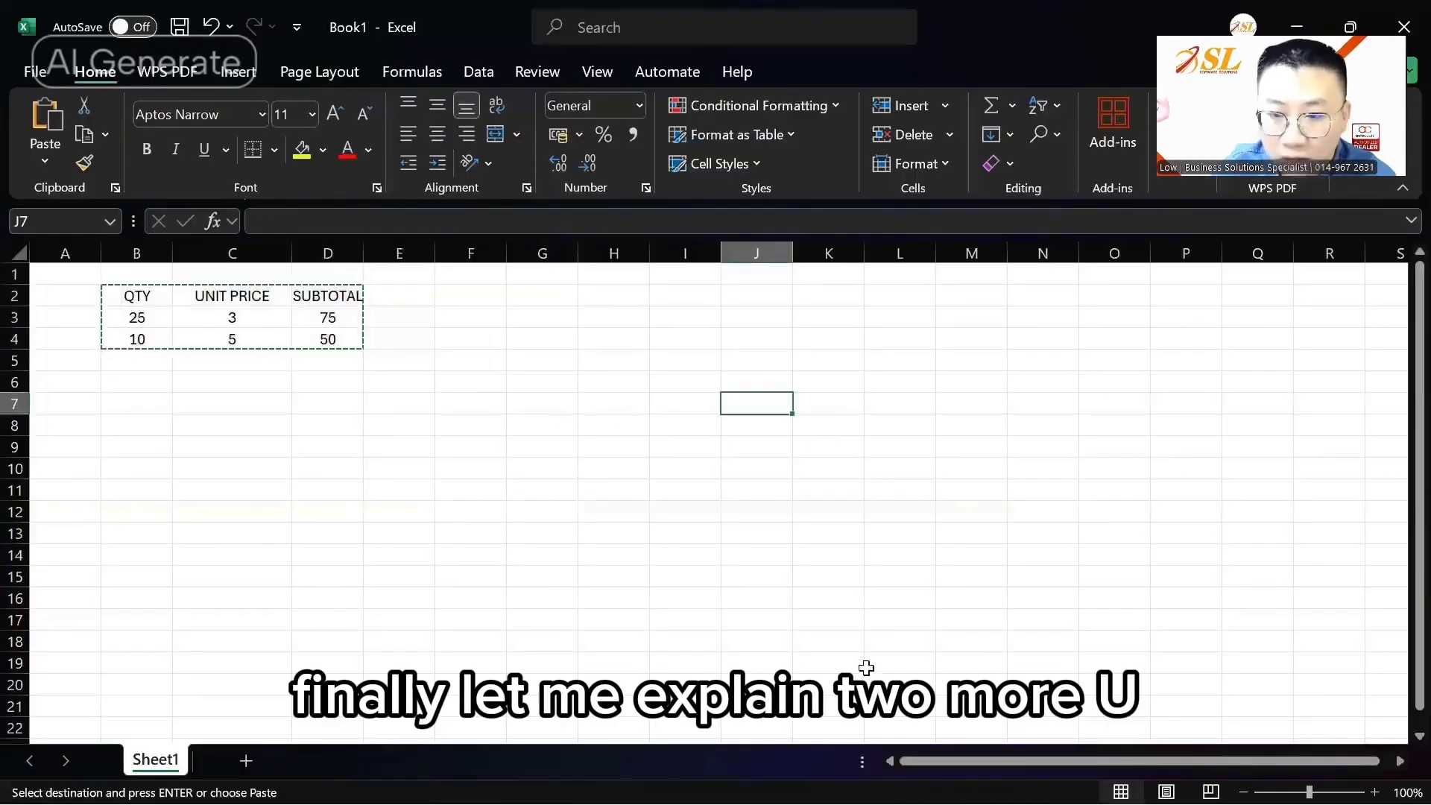
mouse_move(946, 779)
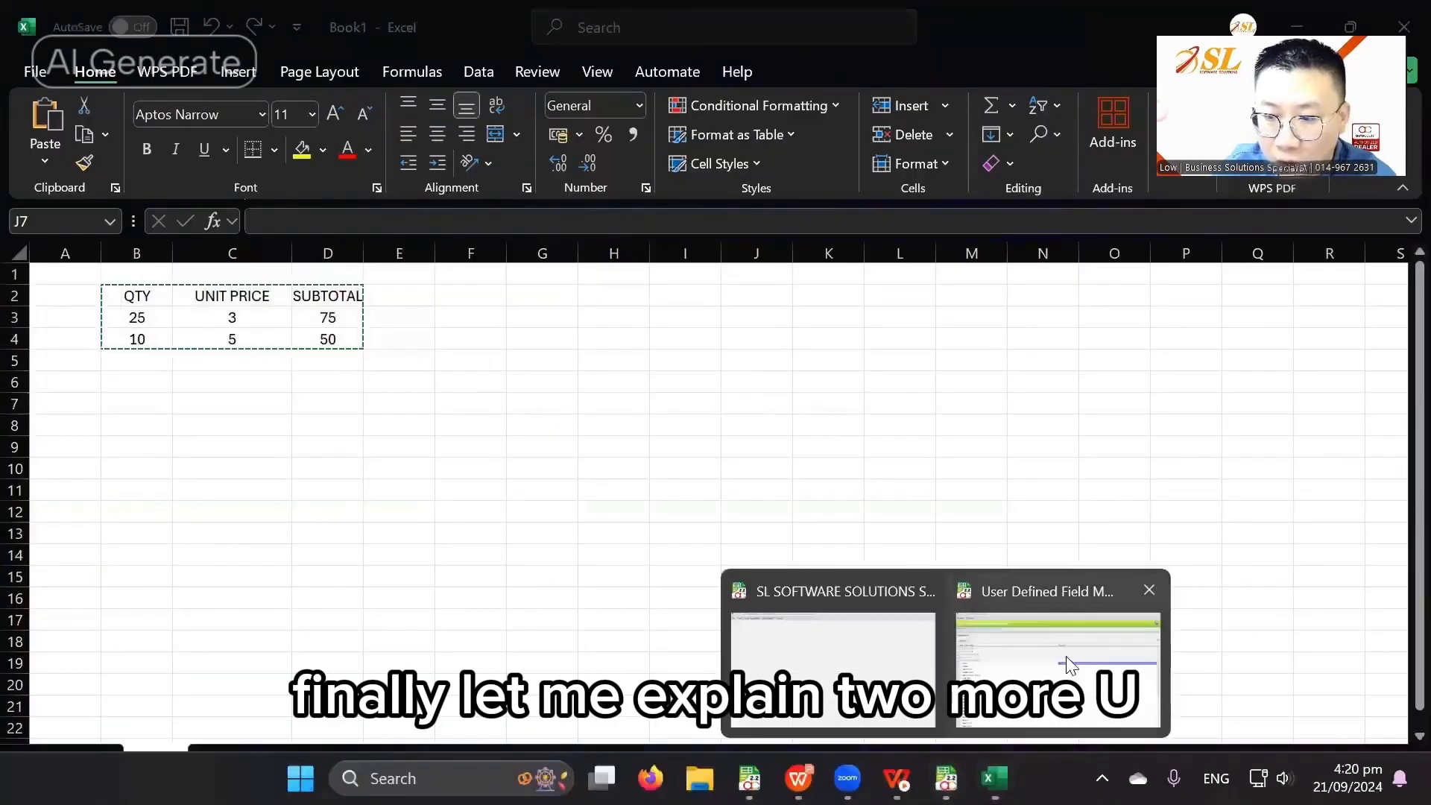
left_click(1071, 664)
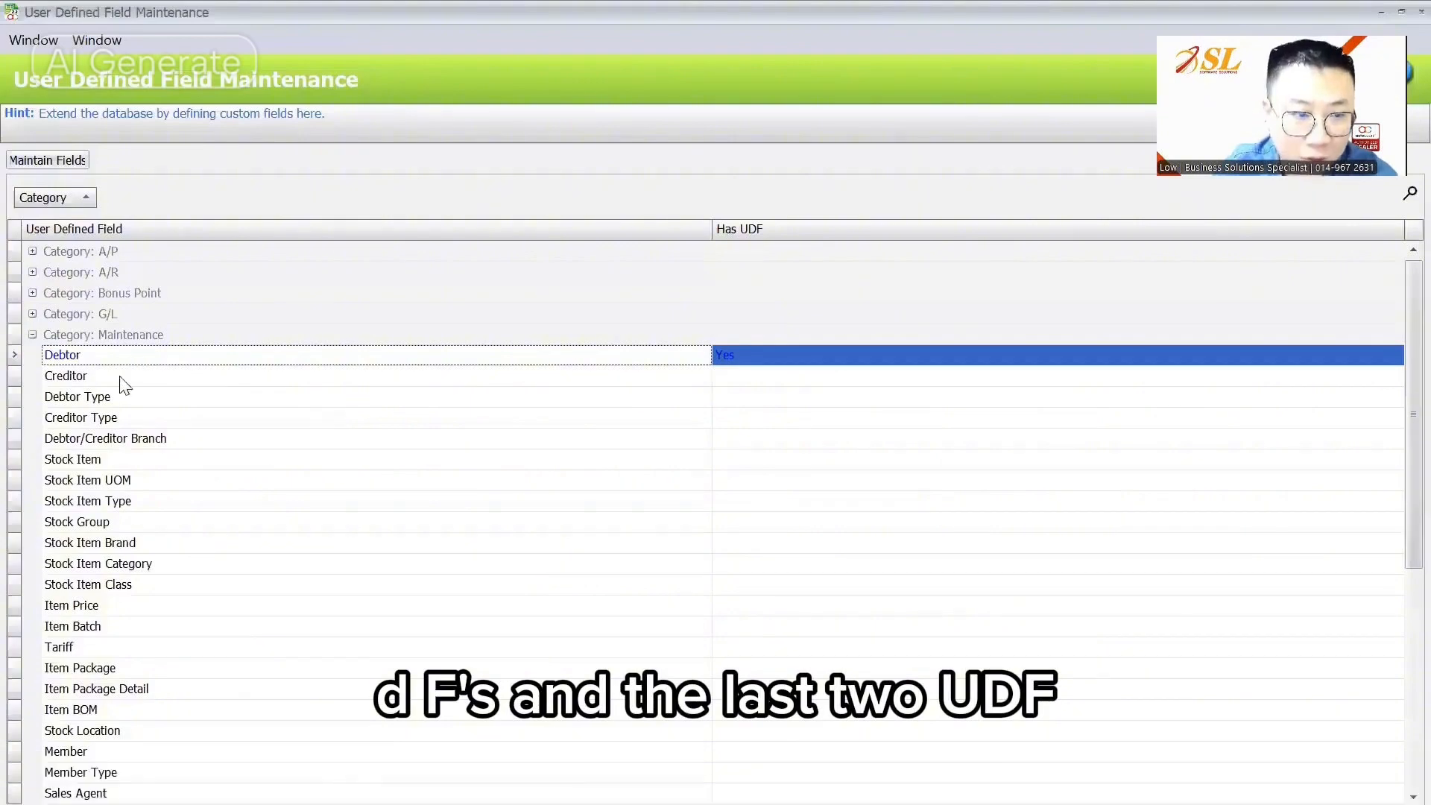
scroll(134, 516, "down", 3)
scroll(135, 516, "up", 3)
left_click(32, 334)
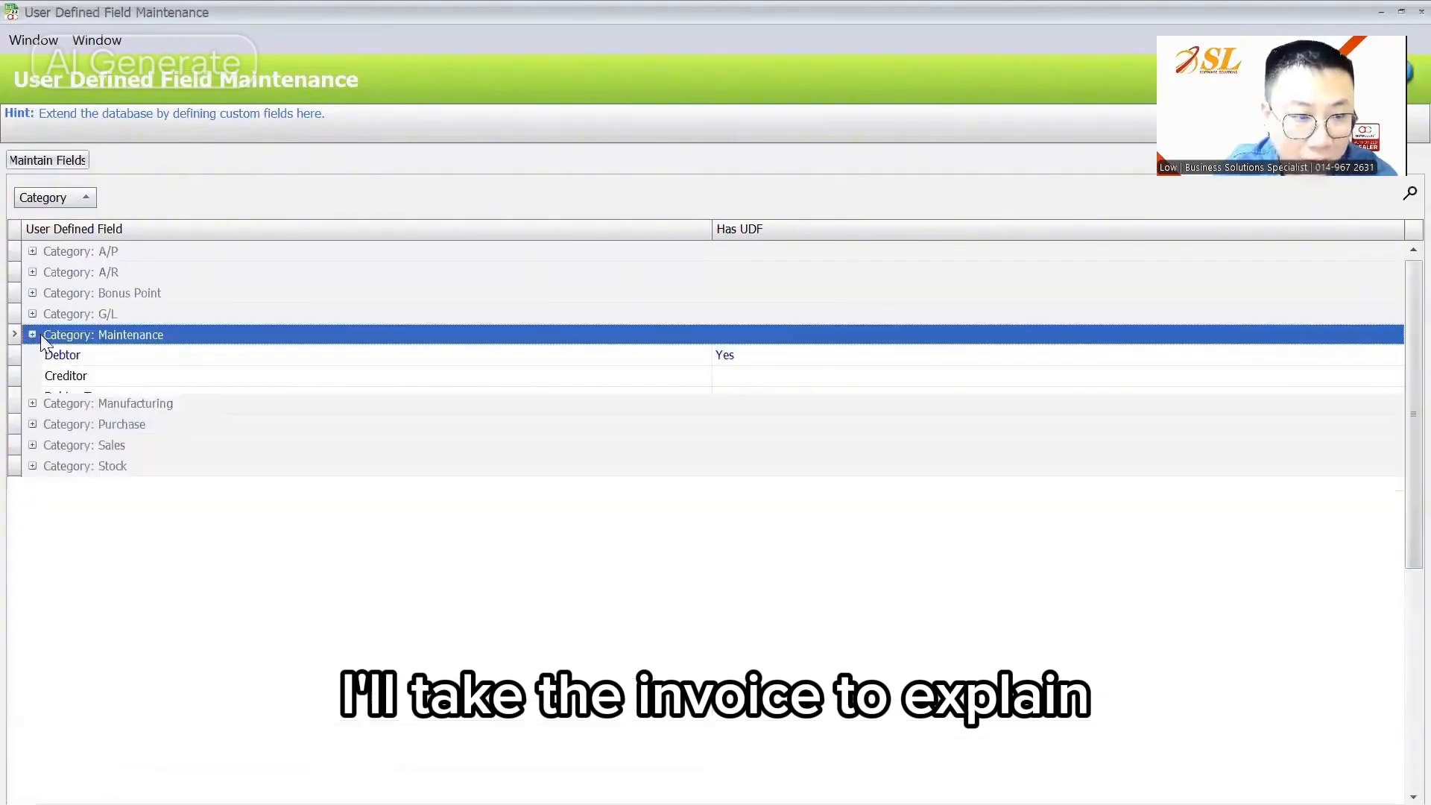
left_click(32, 397)
left_click(104, 524)
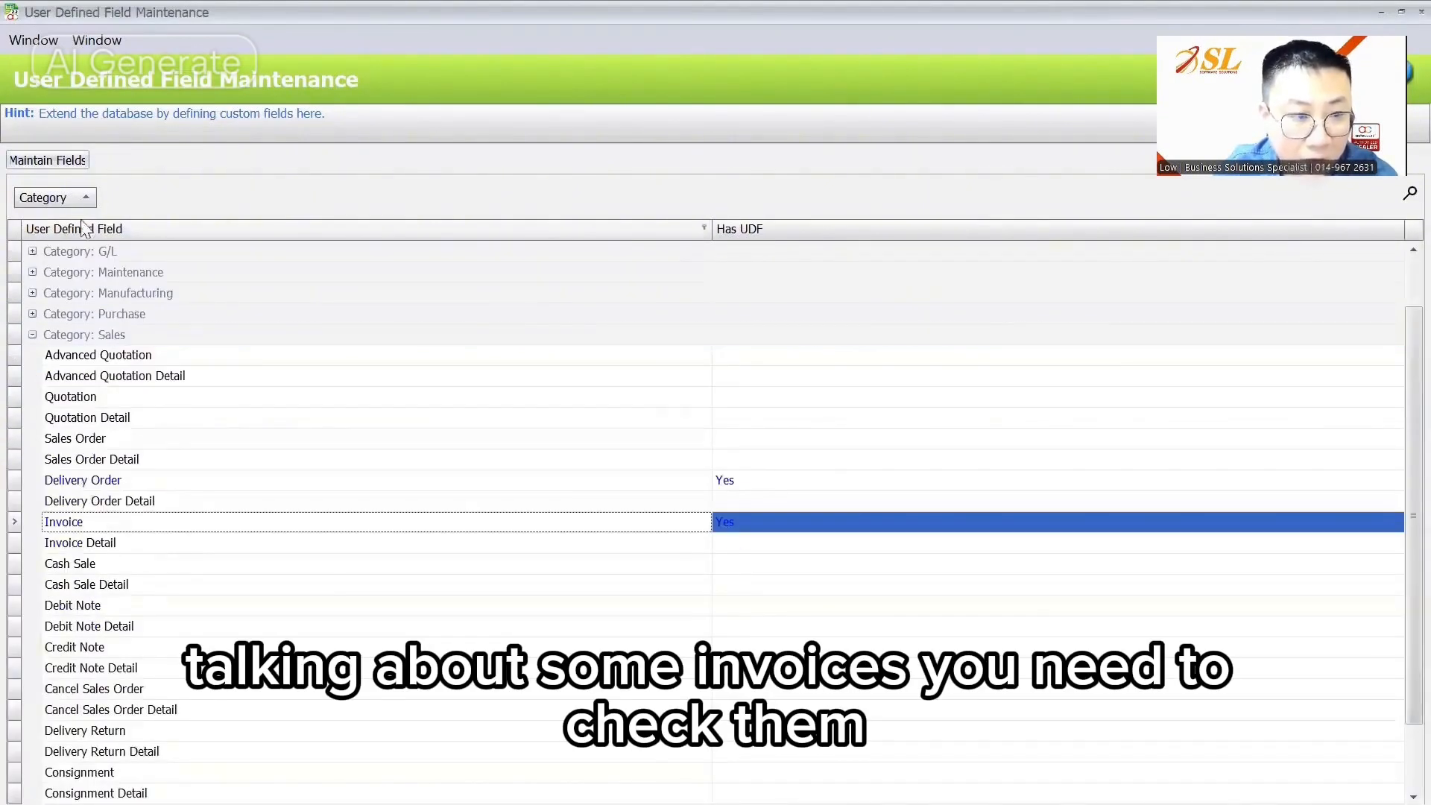
left_click(76, 166)
Step: Add a Boolean invoice field named Check
left_click(316, 202)
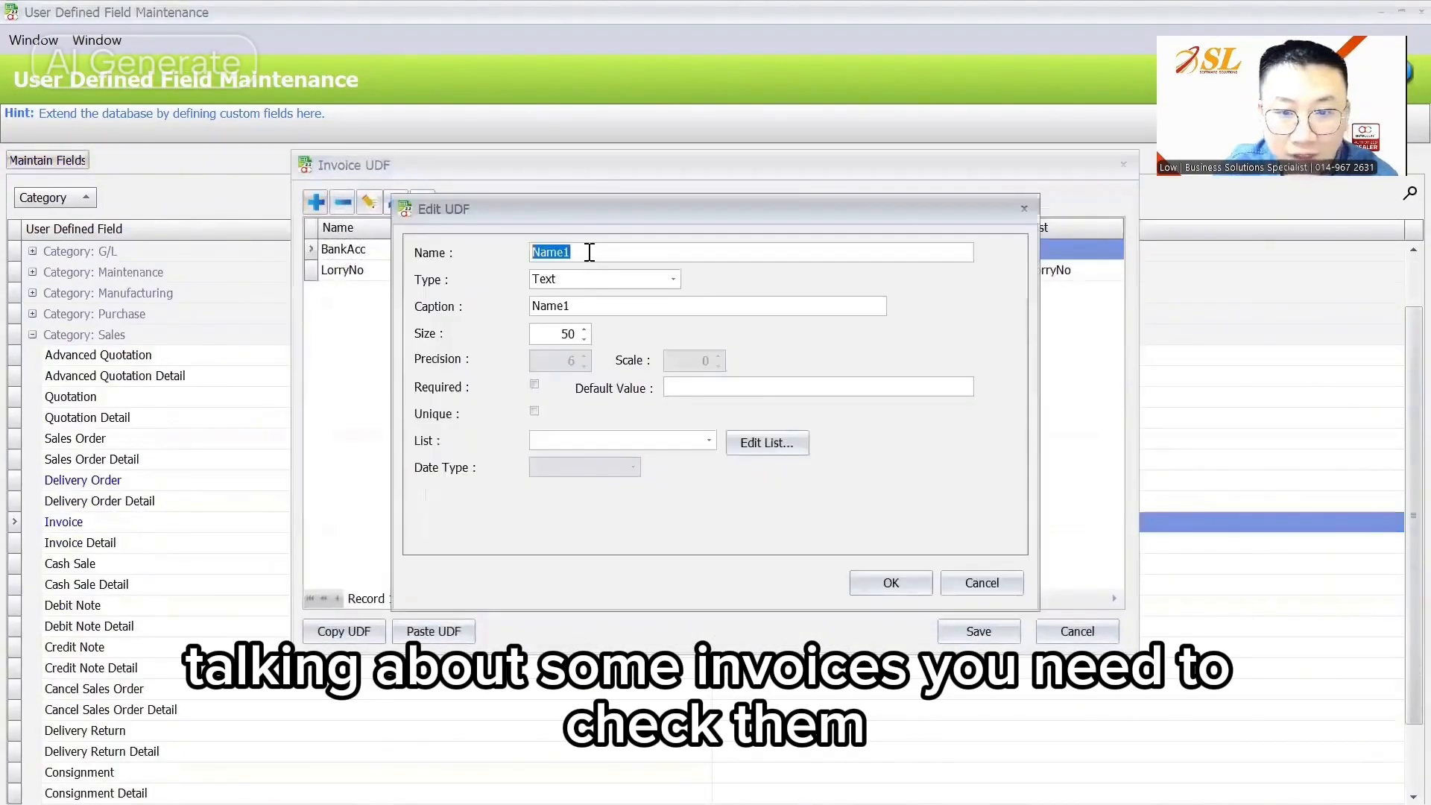
type("Chekc")
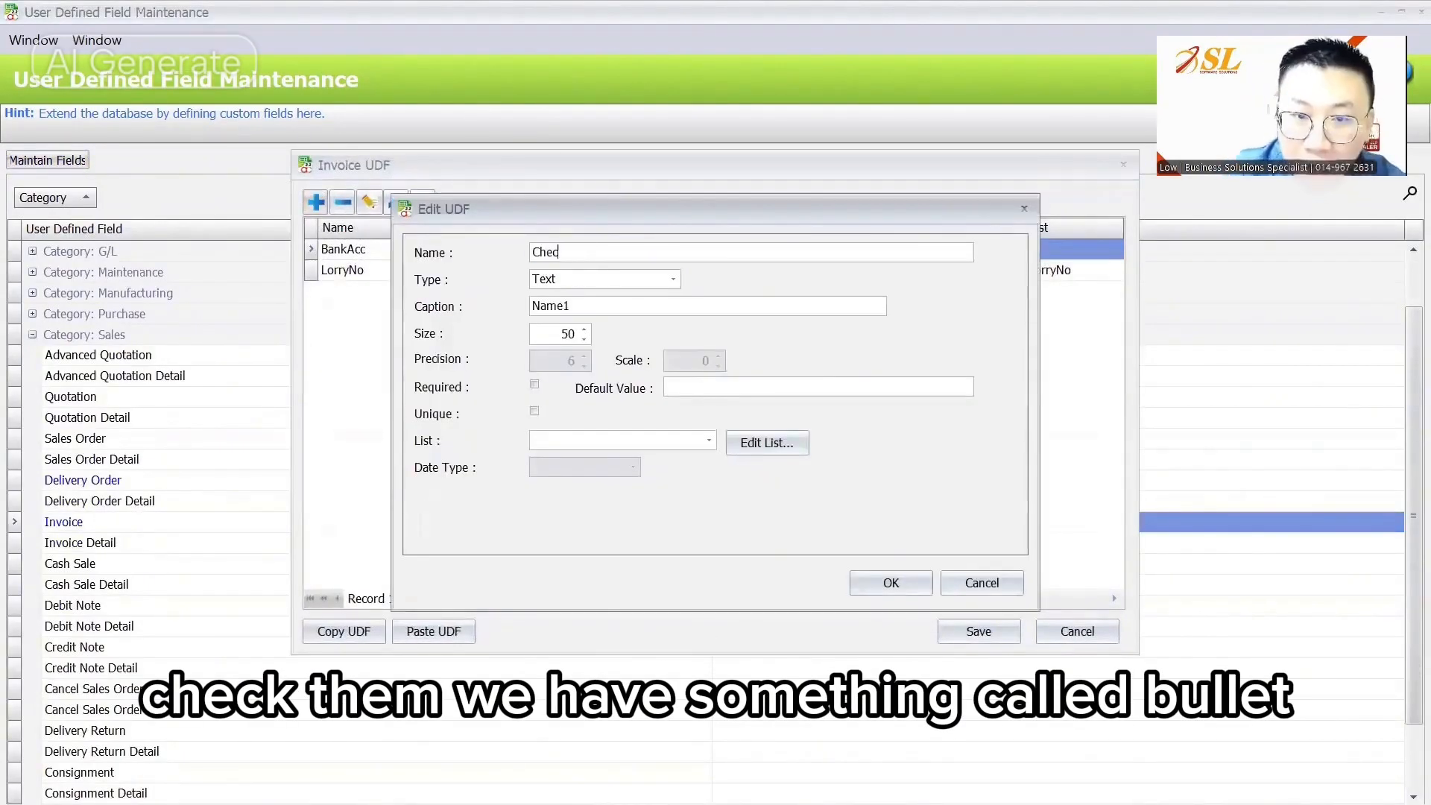
type("k")
left_click(610, 280)
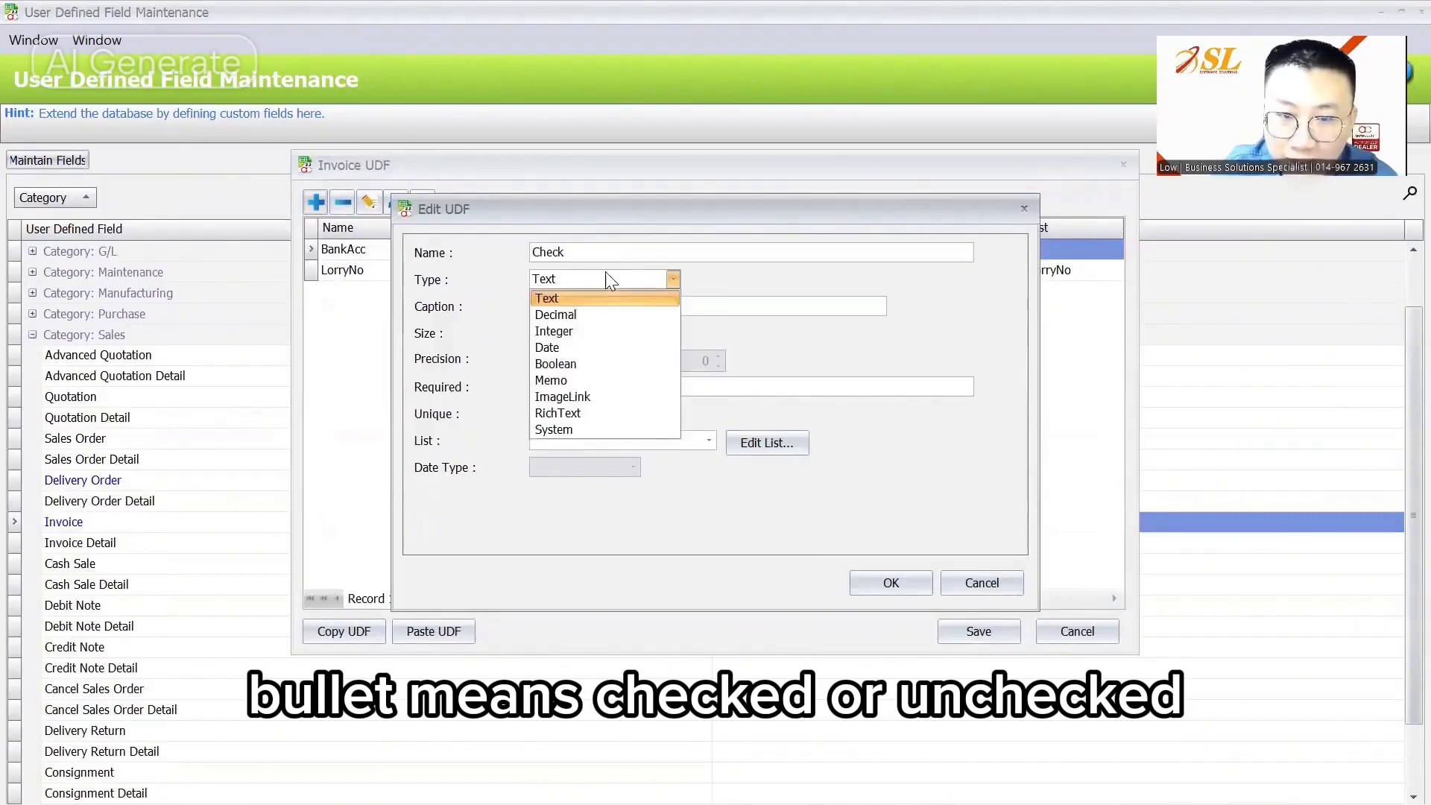
left_click(587, 364)
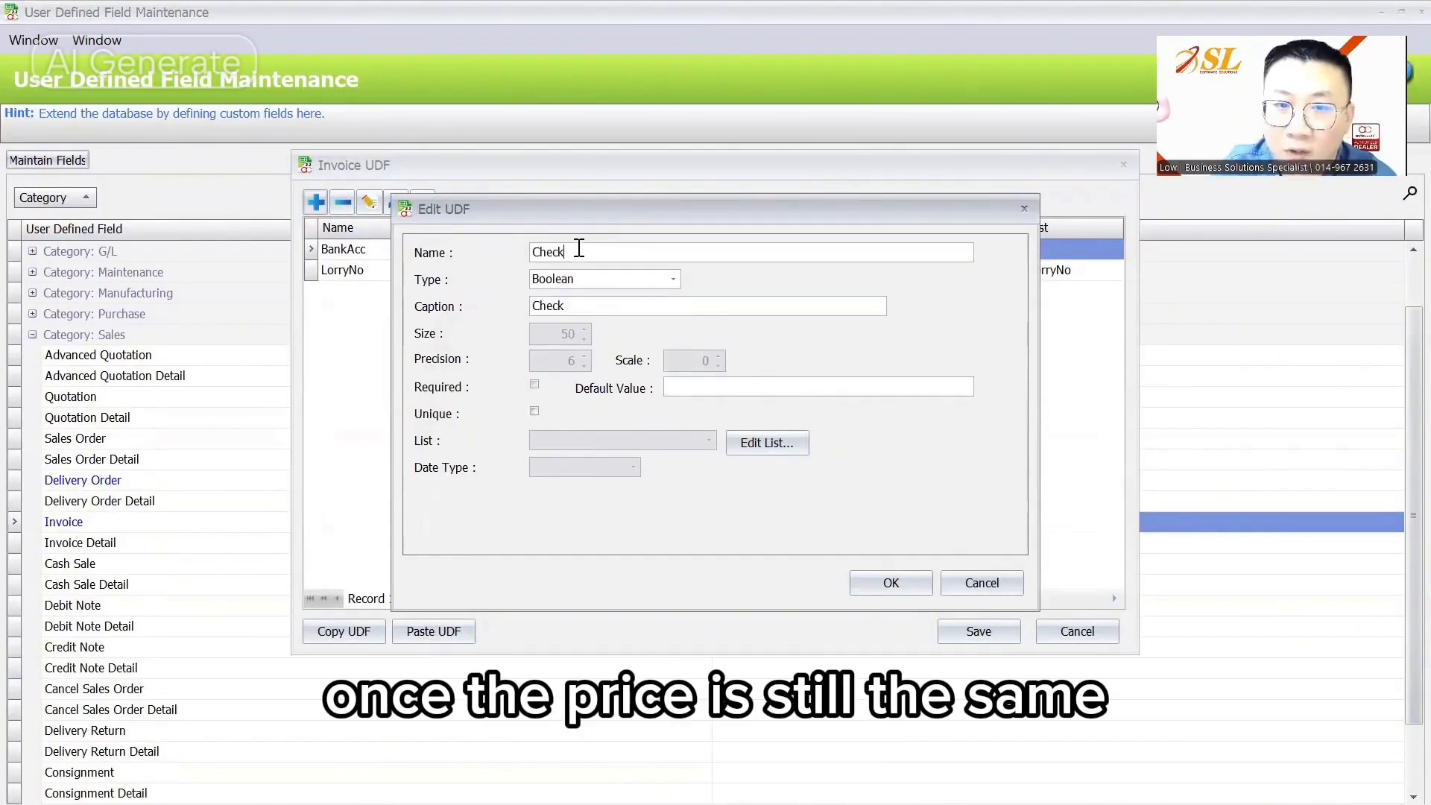
left_click(901, 583)
left_click(438, 296)
Step: Discard an unfinished Decimal field and save the invoice field list
left_click(315, 202)
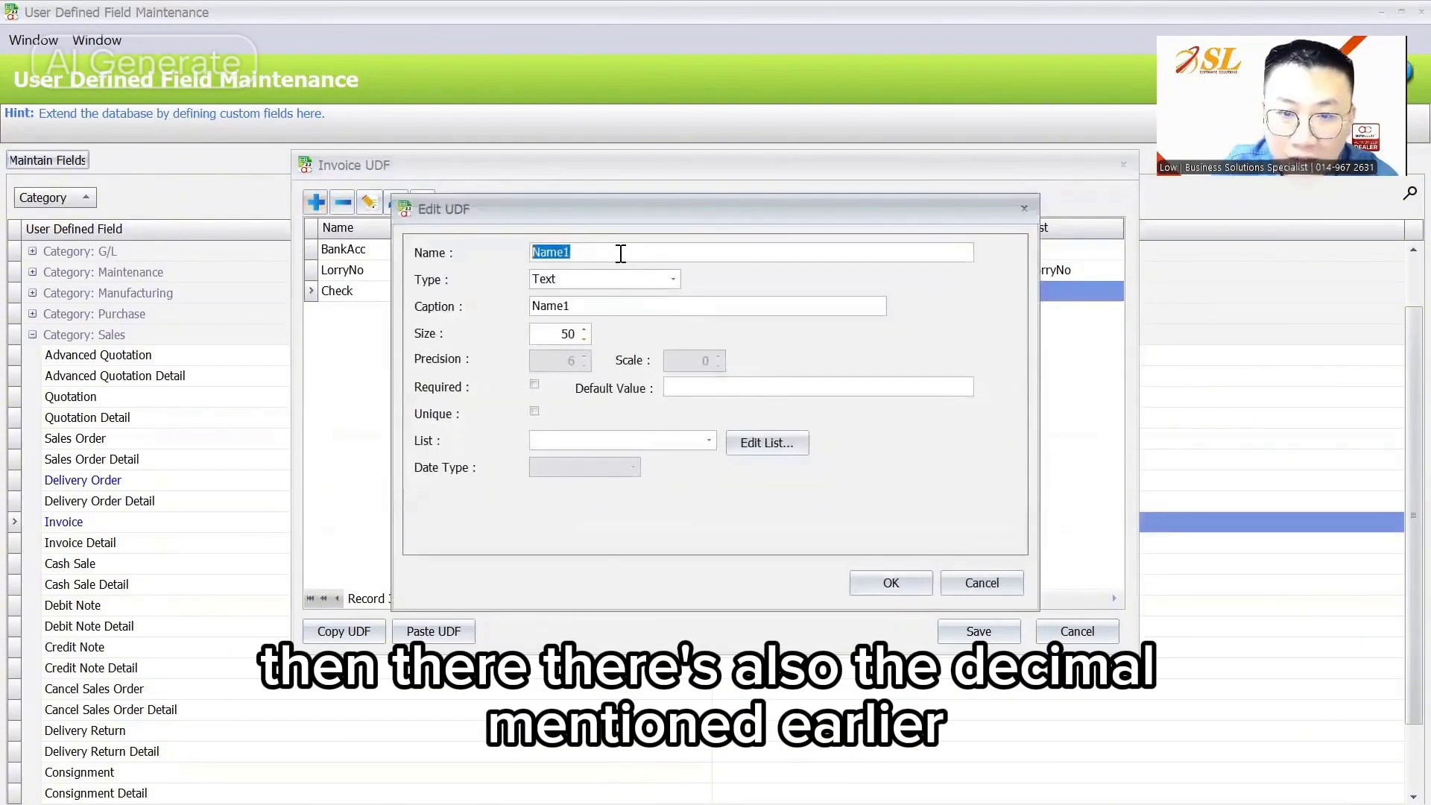
left_click(671, 280)
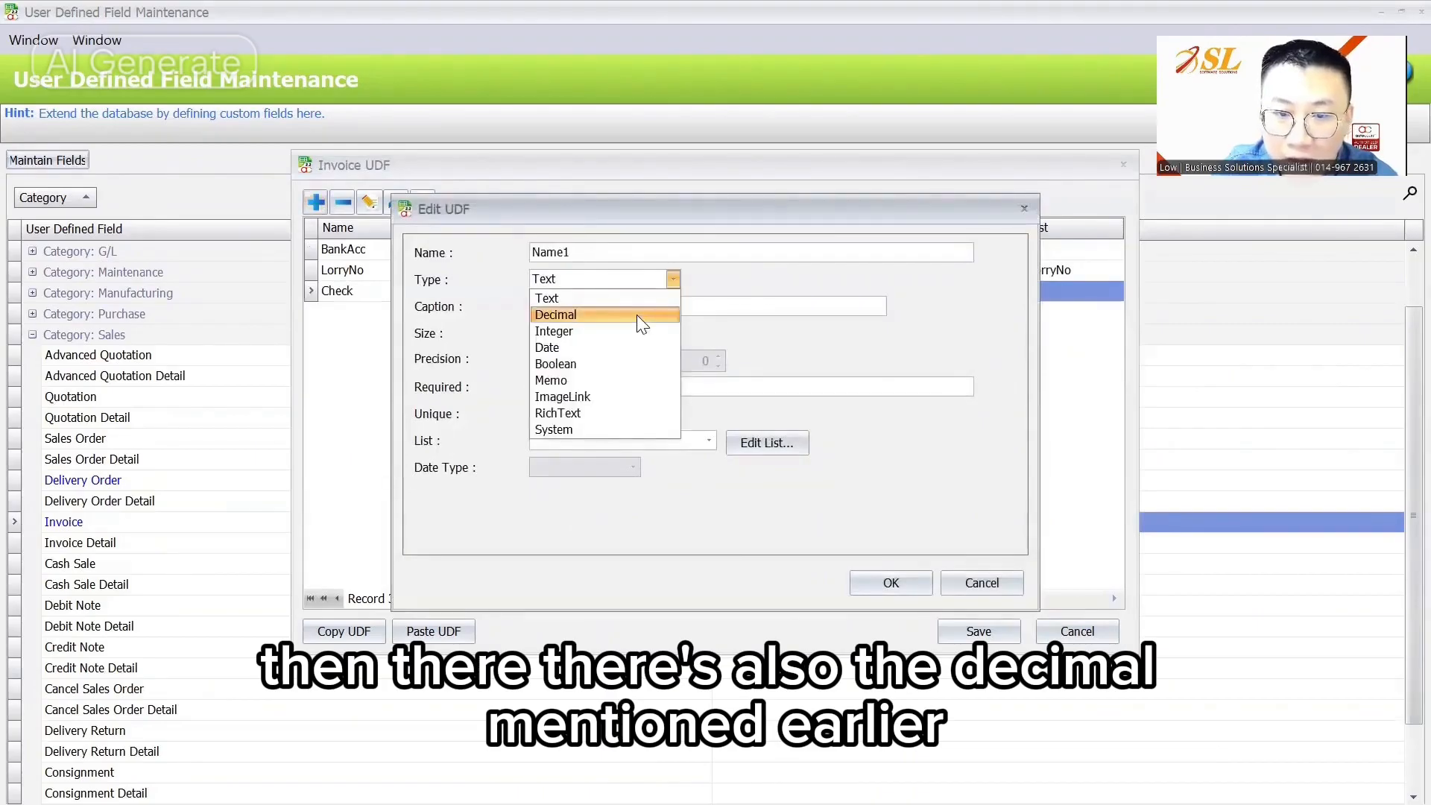
left_click(636, 315)
left_click(588, 252)
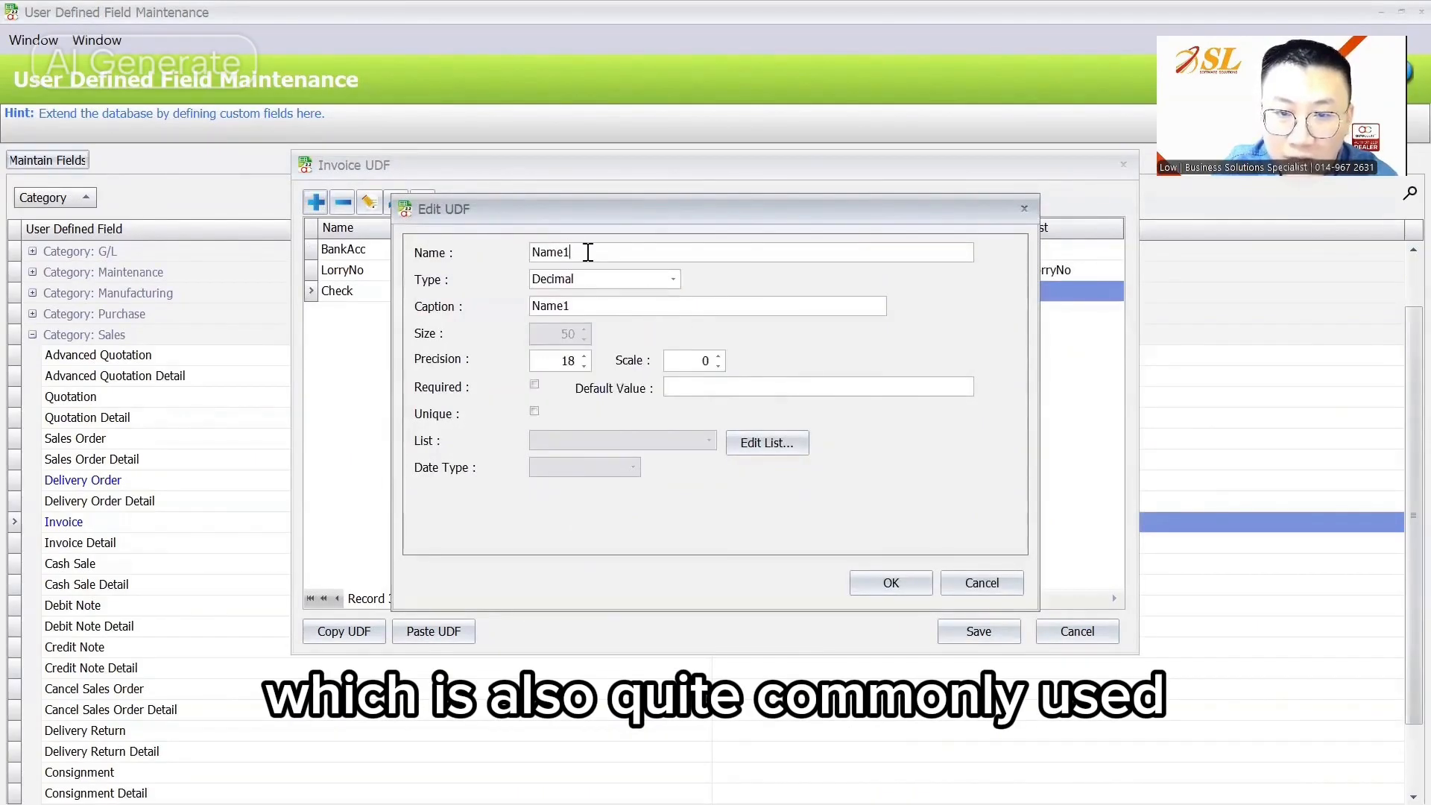
double_click(588, 252)
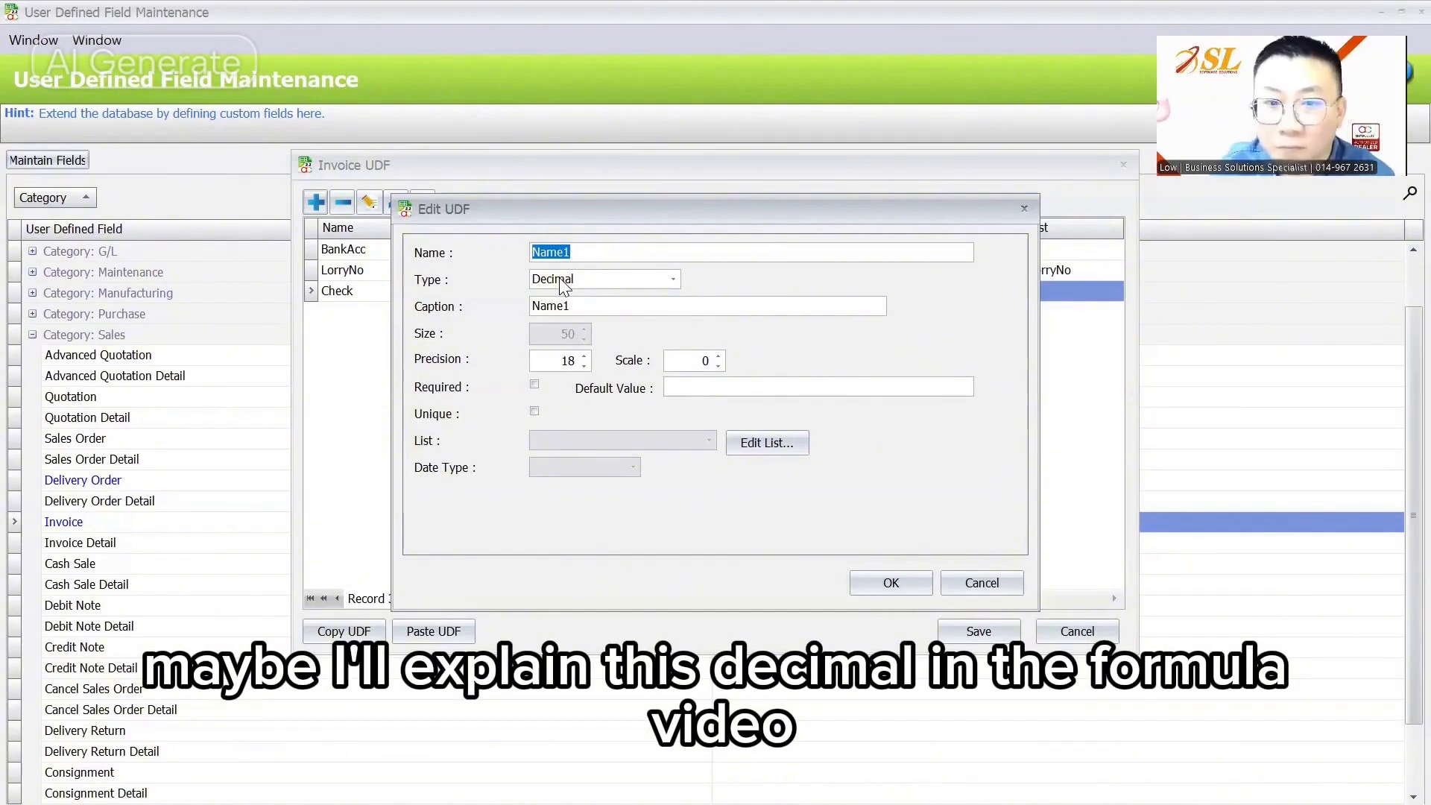
left_click(982, 587)
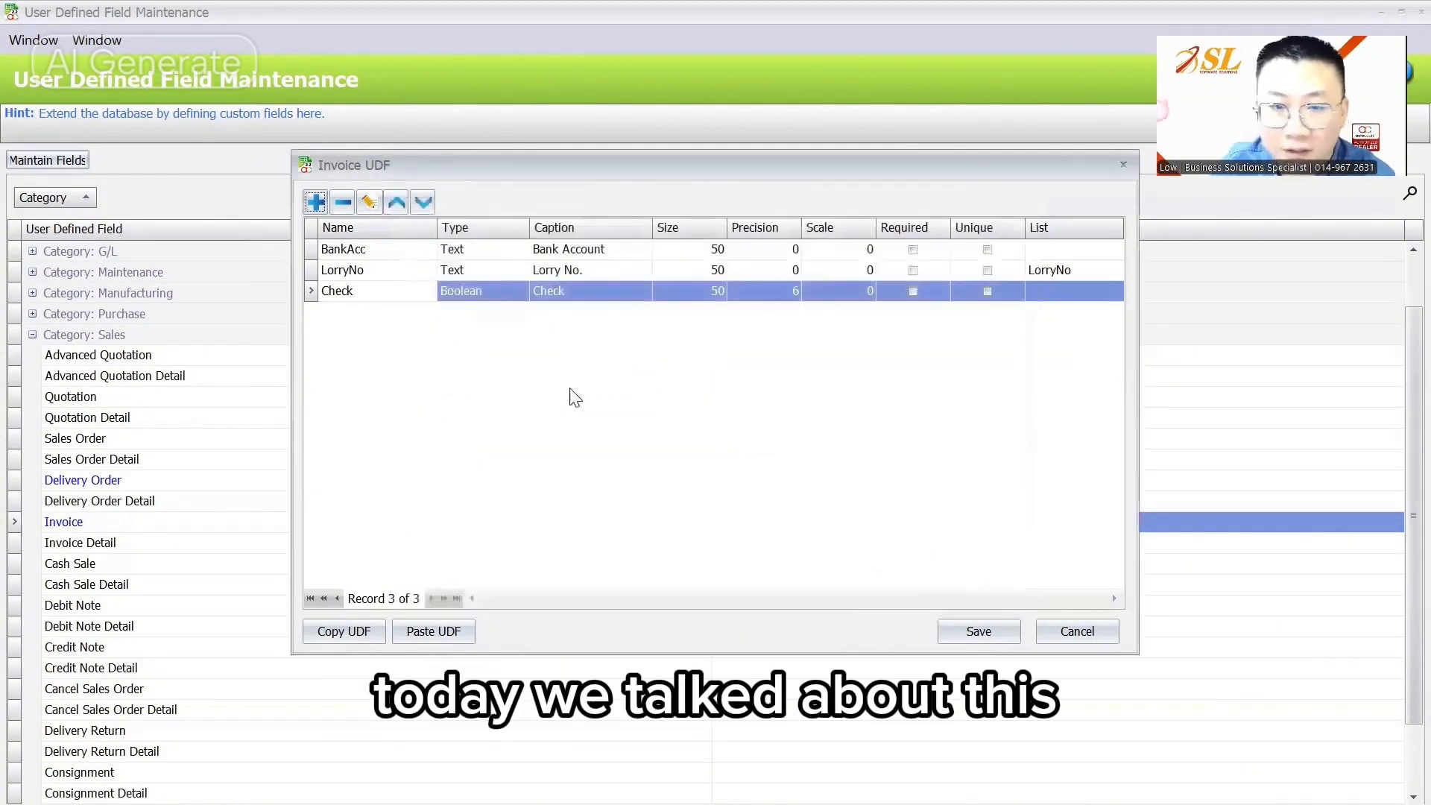
left_click(979, 632)
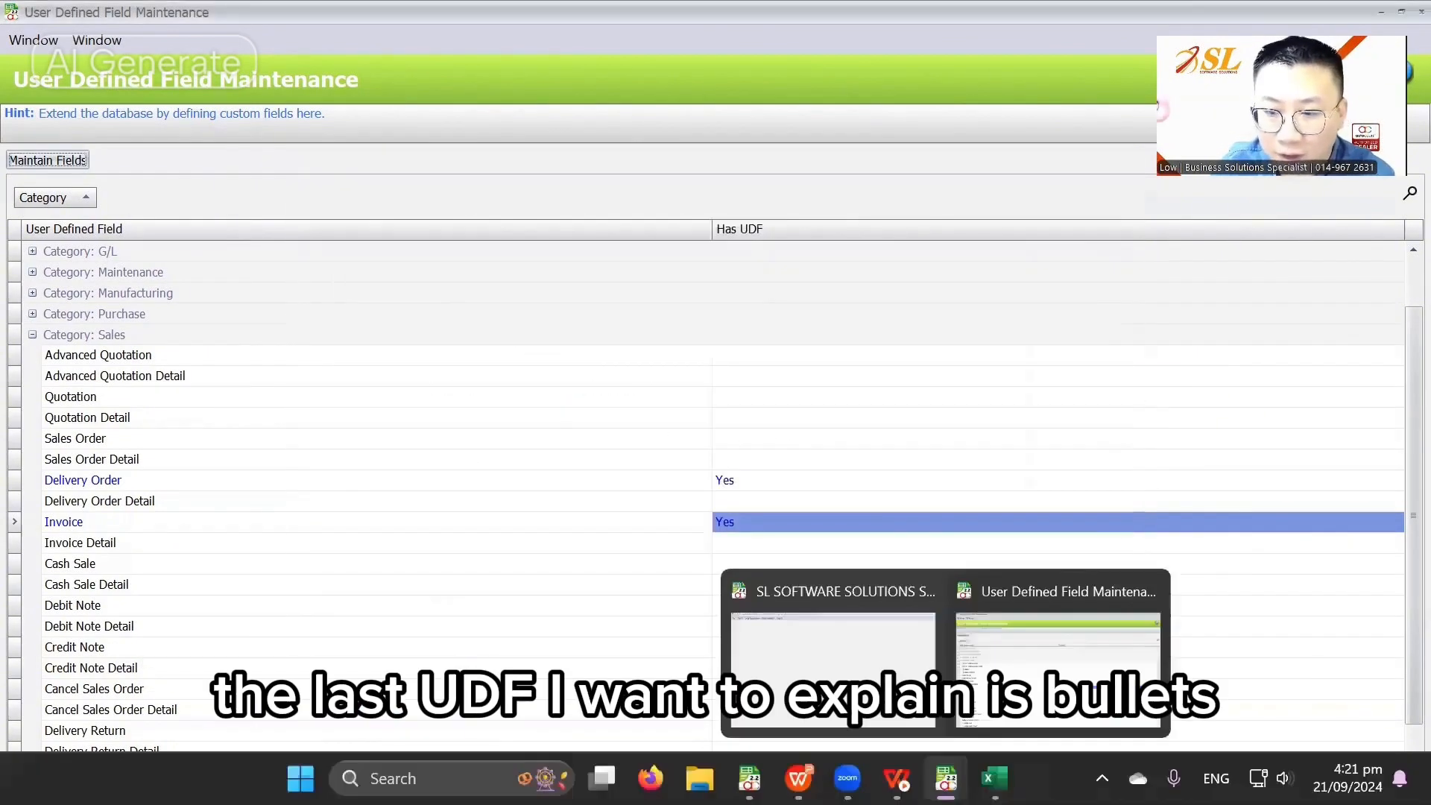
Step: Edit invoice I-000028, tick its Check user-defined field and save it
mouse_move(746, 776)
left_click(422, 647)
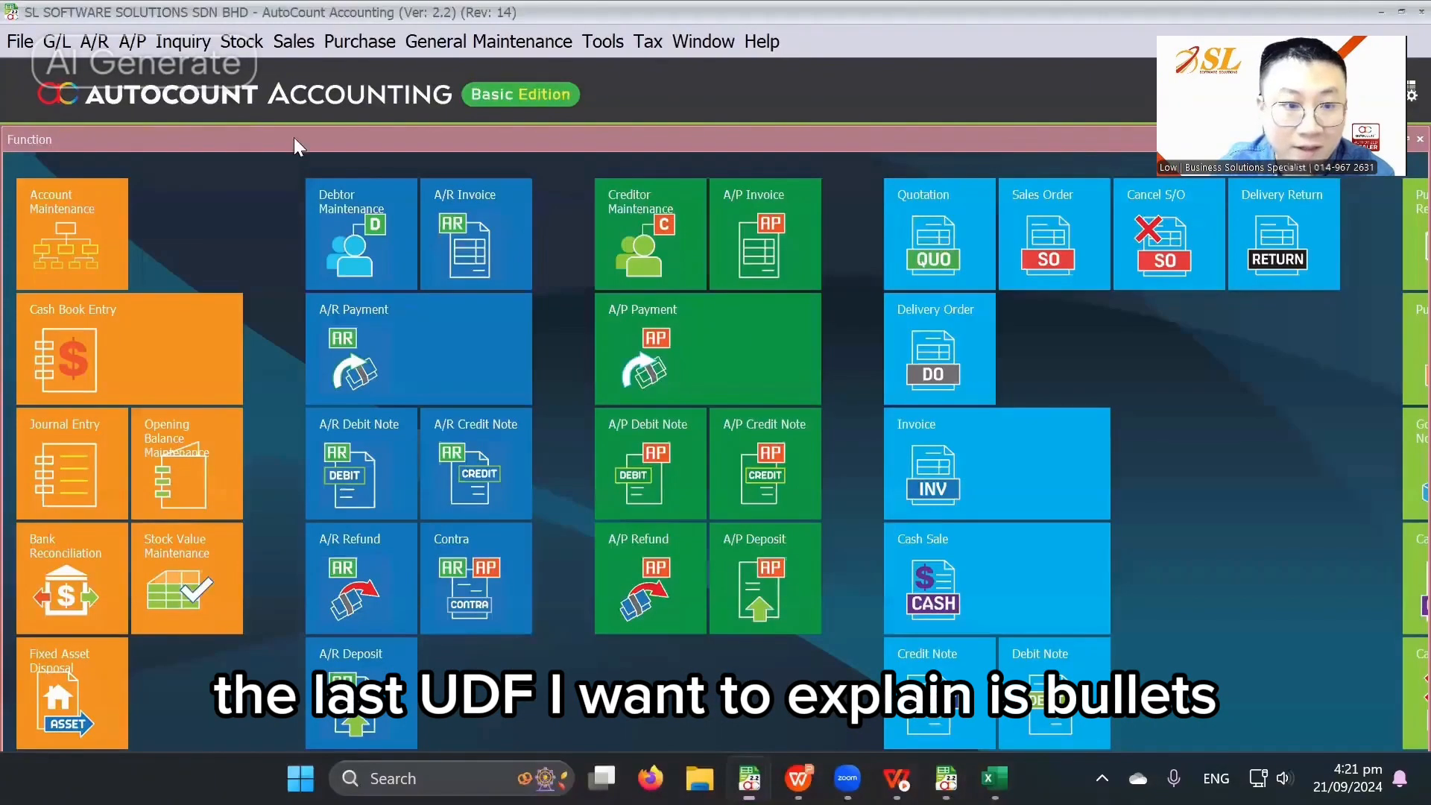
left_click(291, 41)
key("Escape")
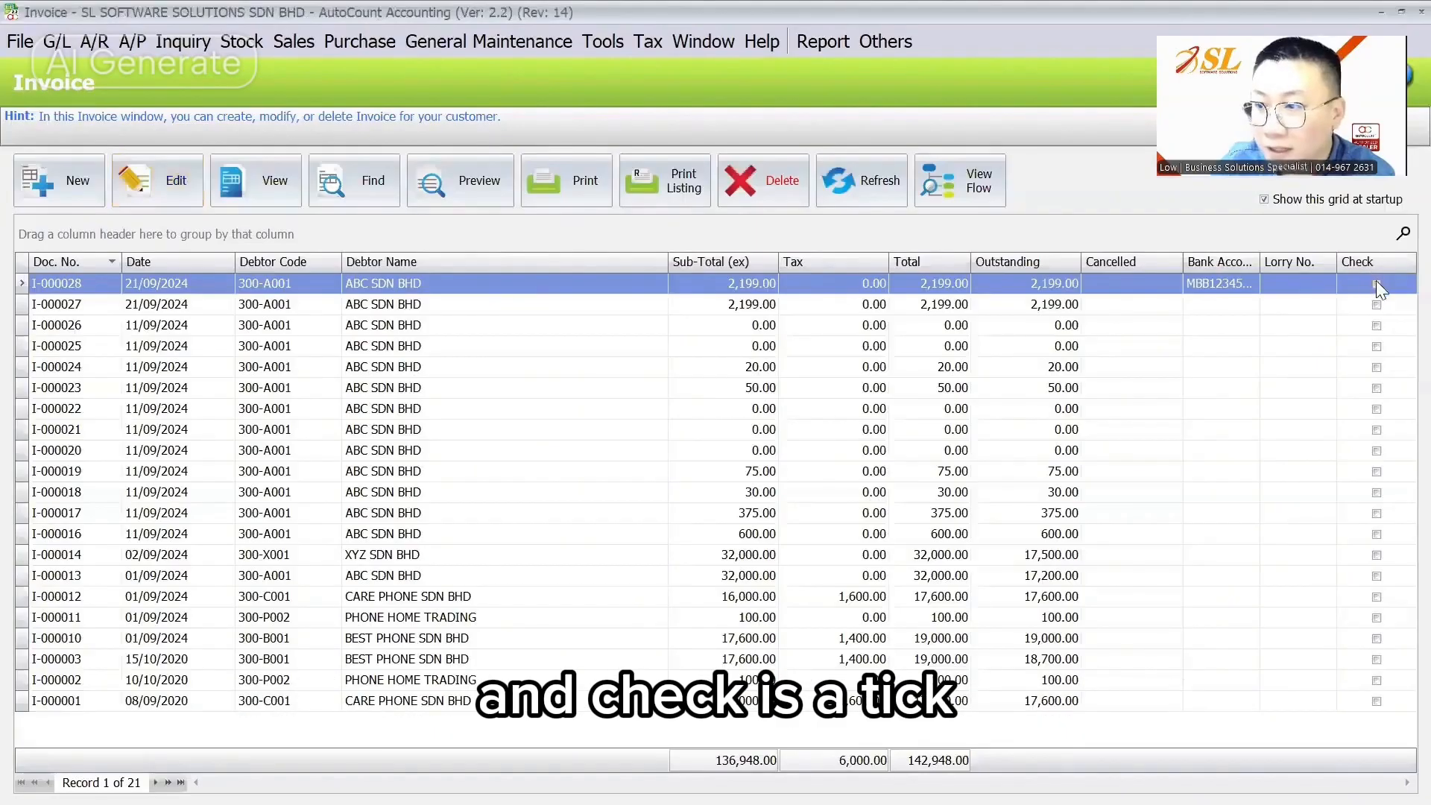
left_click(1303, 285)
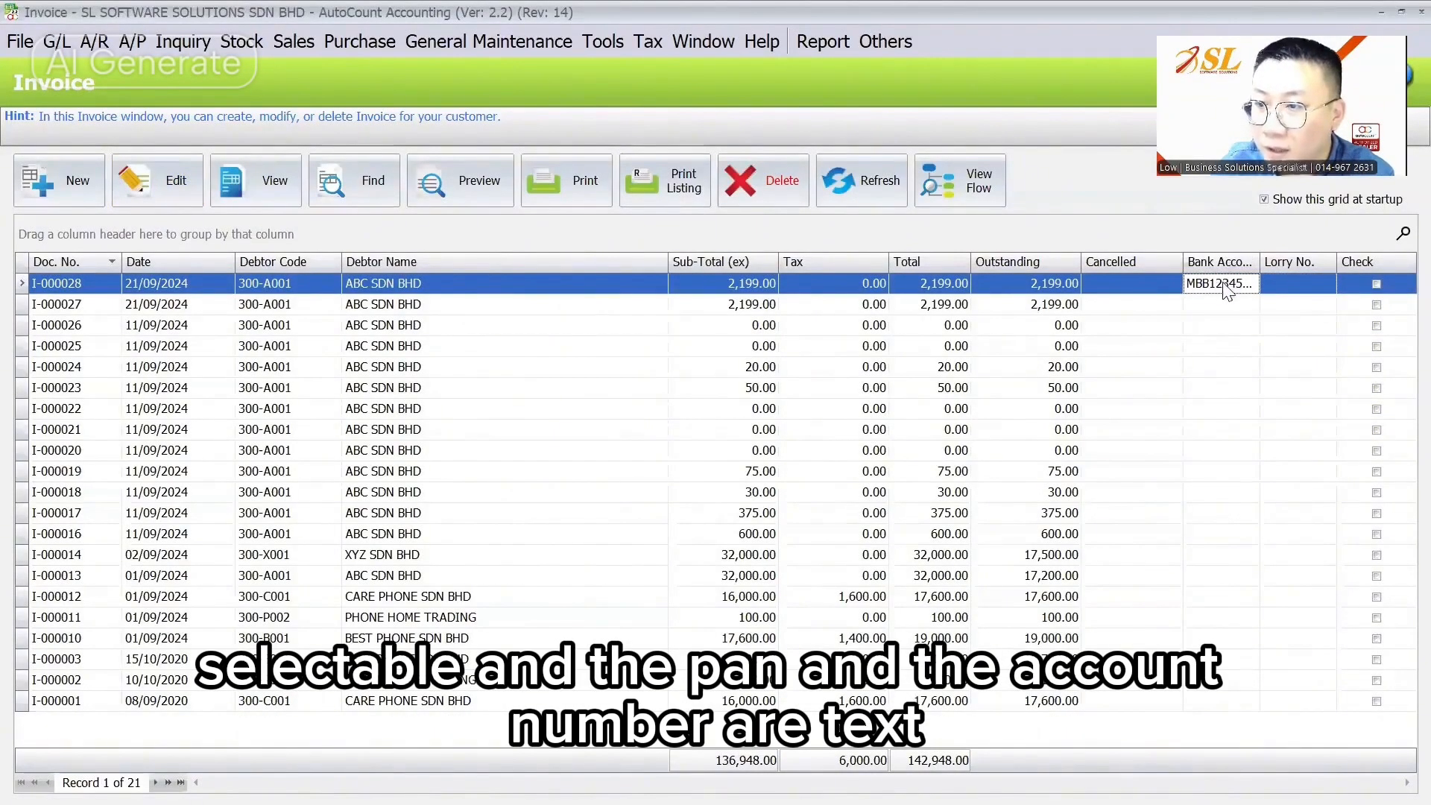
left_click(167, 183)
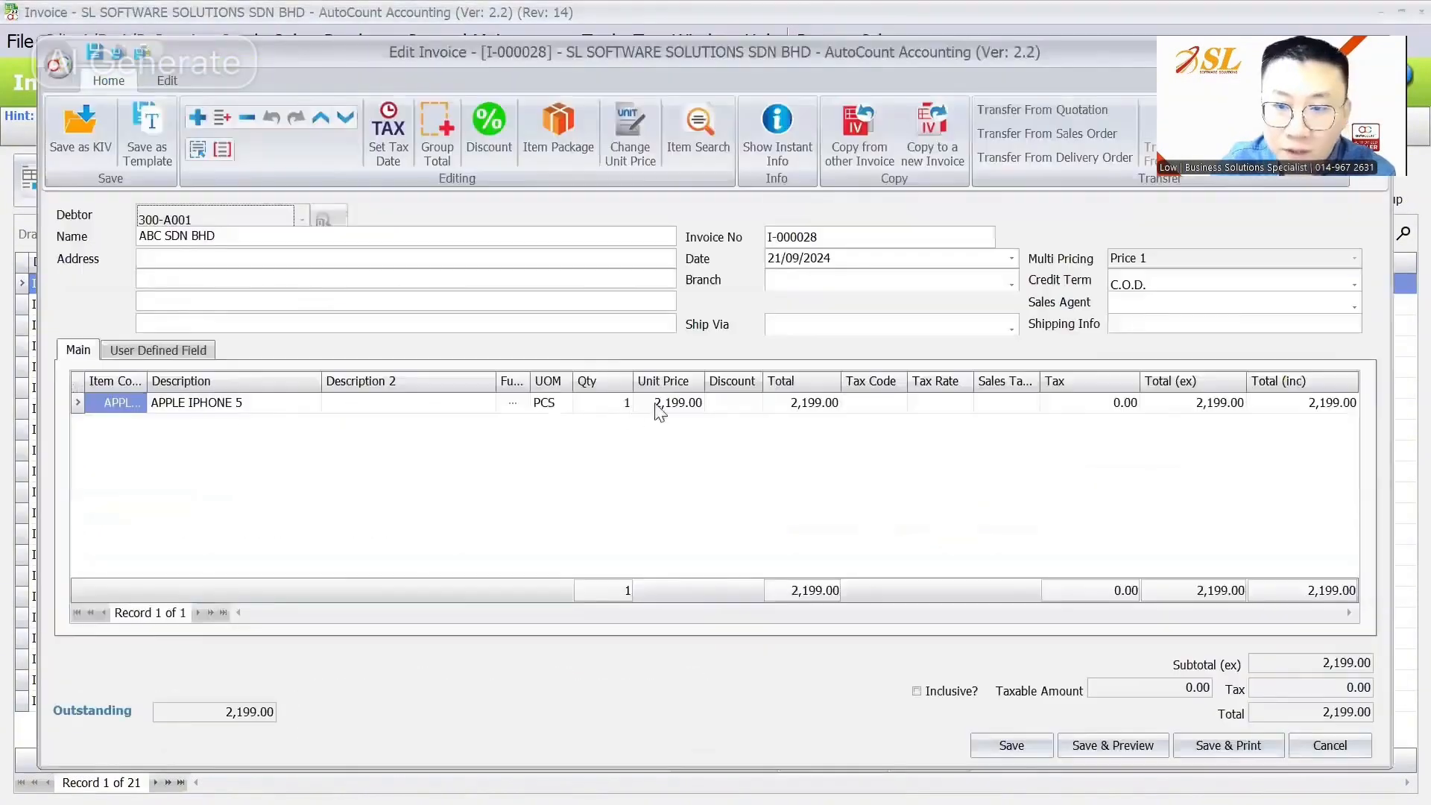
left_click(158, 350)
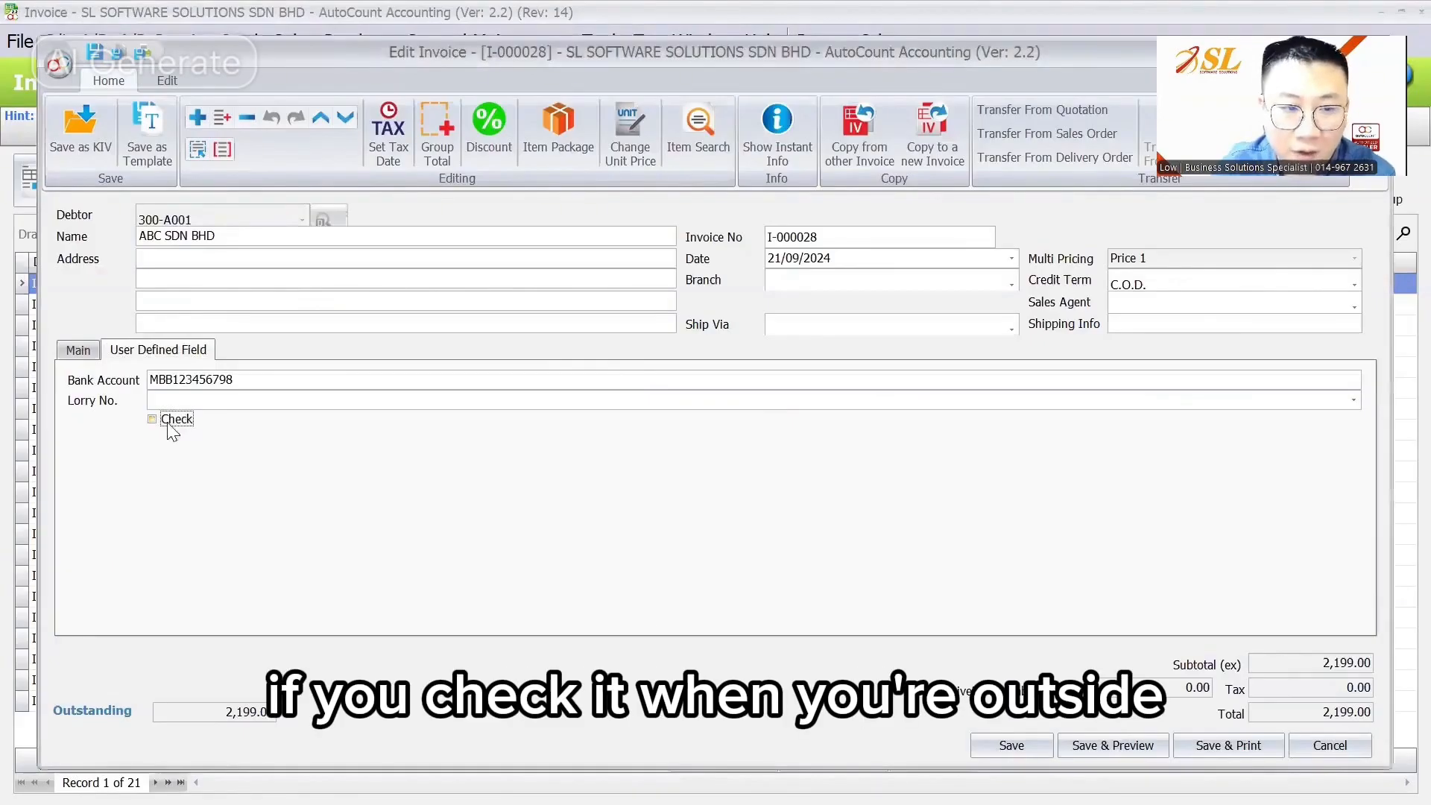
left_click(1027, 741)
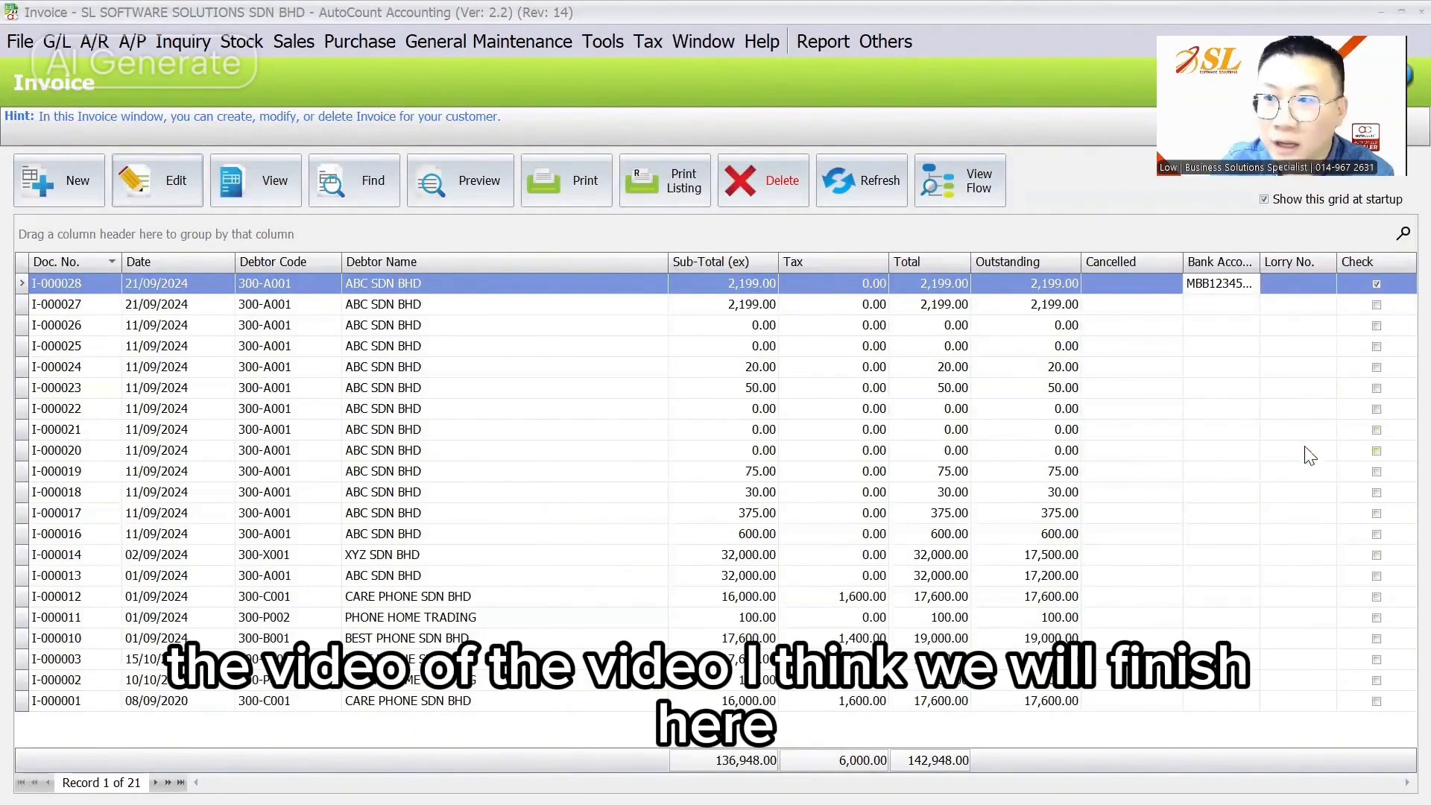
Step: Return to the slideshow and advance to the Thank You slide
mouse_move(897, 779)
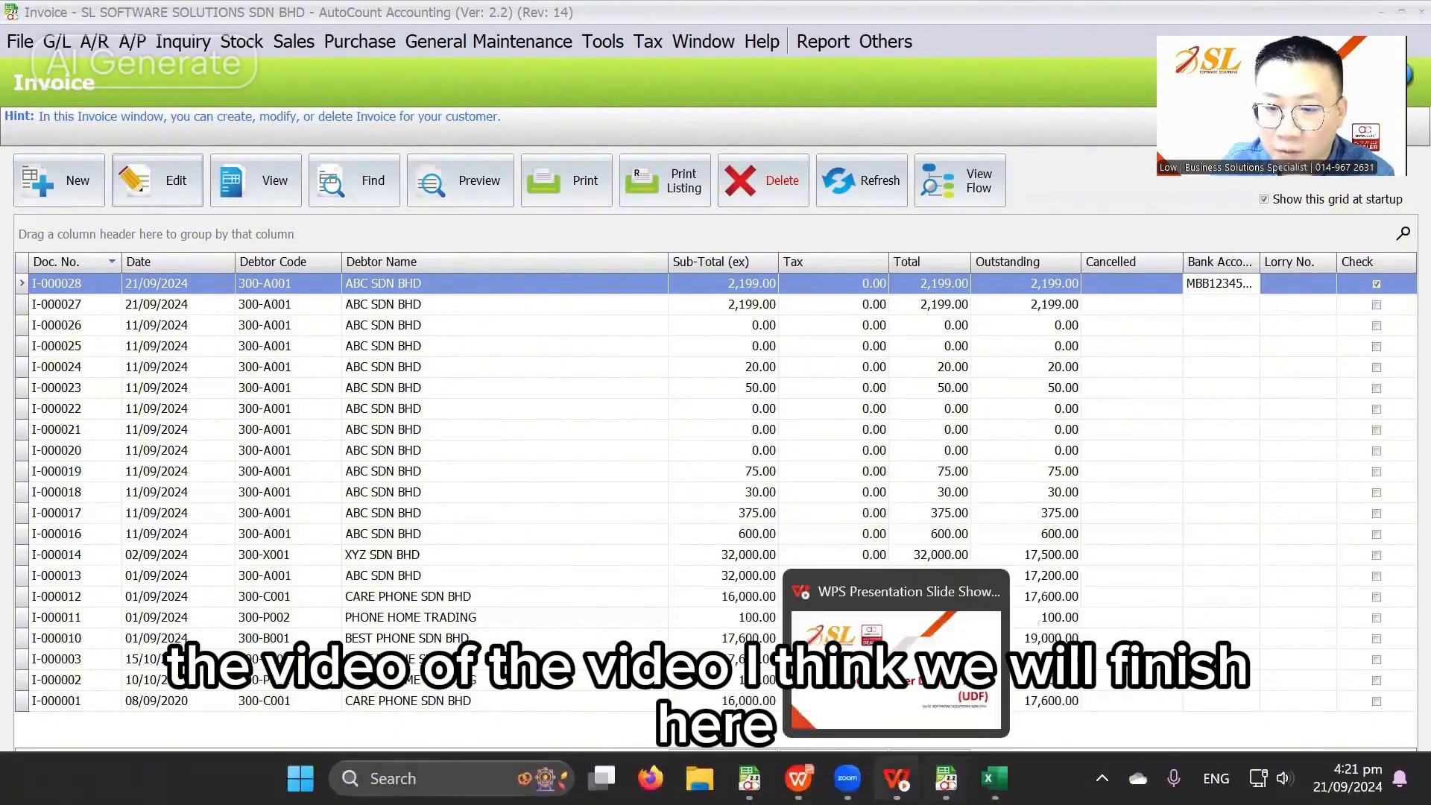
left_click(905, 675)
key("Right")
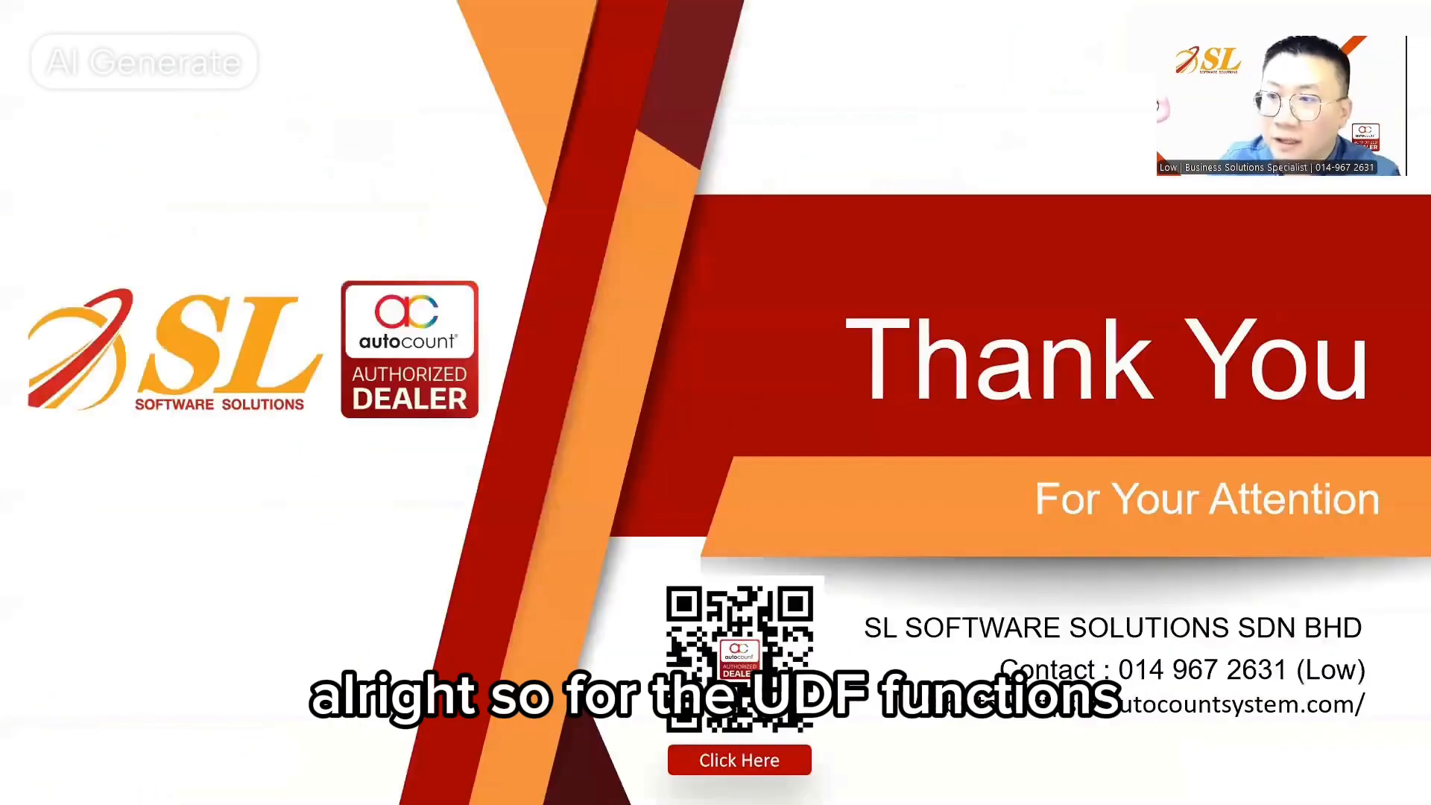